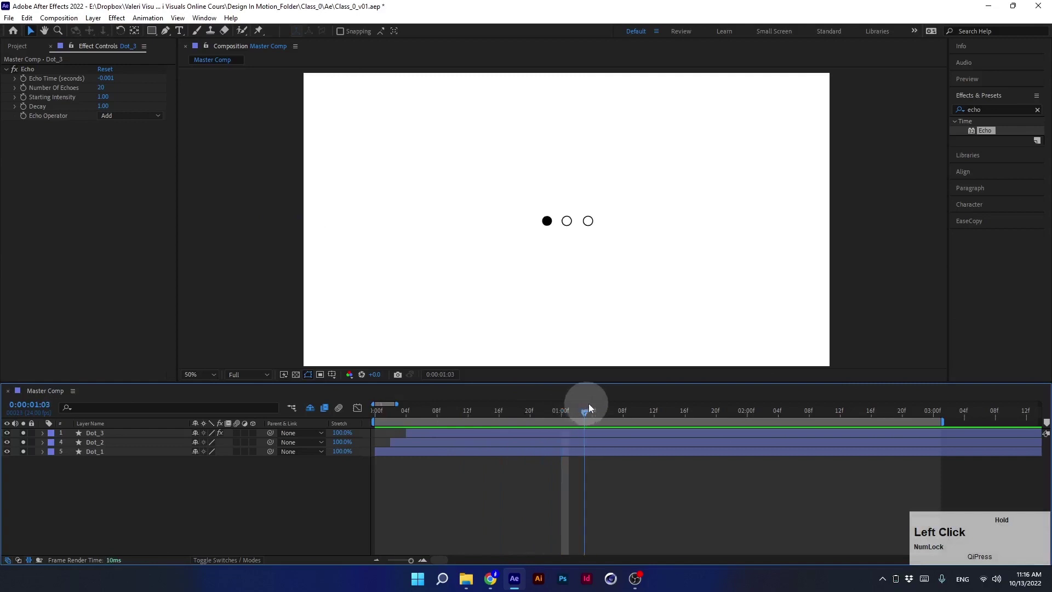
- Reveal the keyframed Position properties of the three dot layers and save the project
key(u)
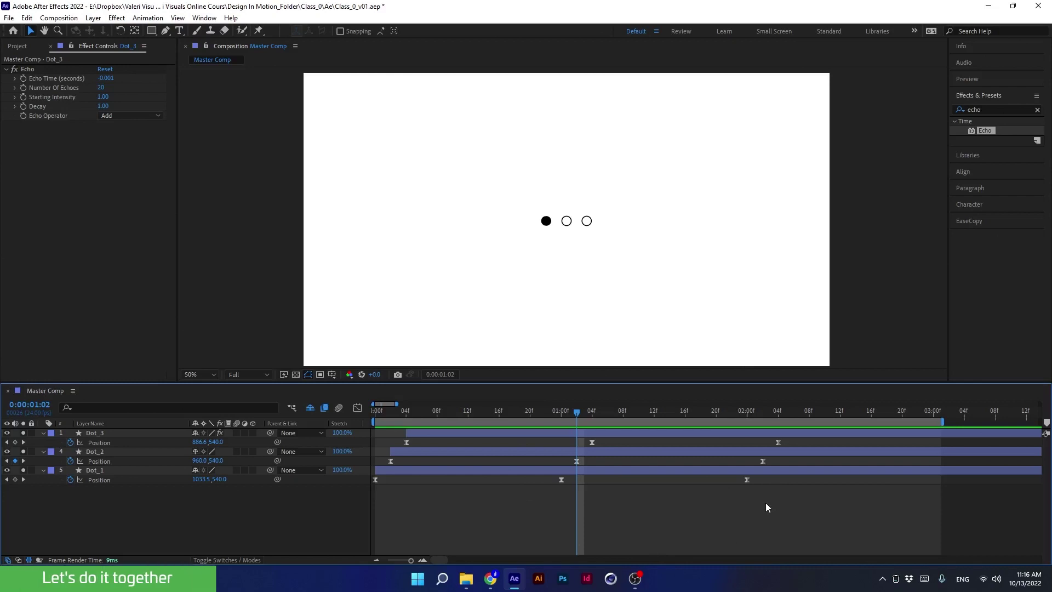
key(ctrl+s)
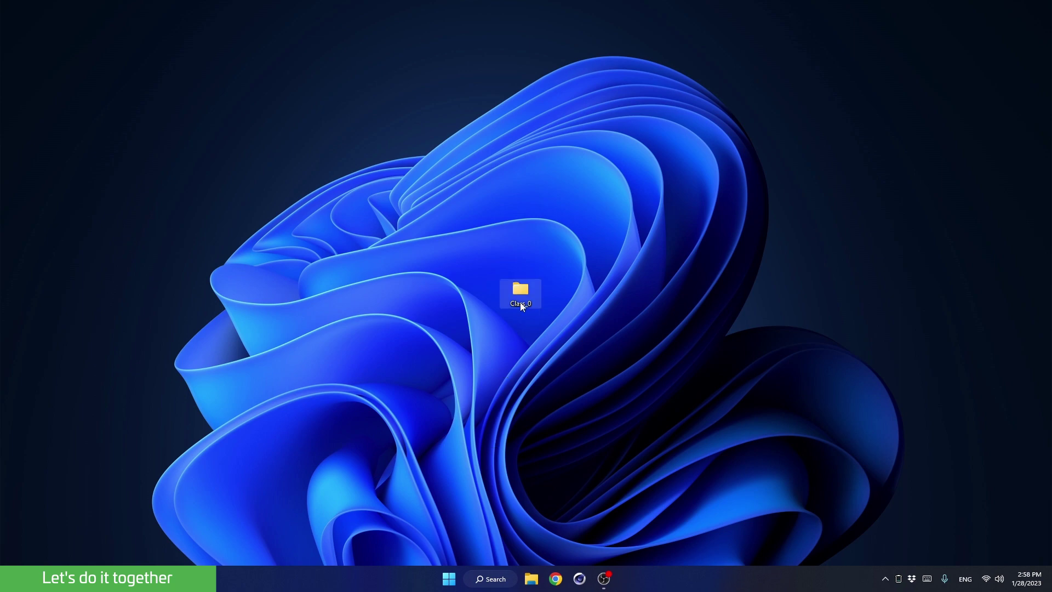
- Open the project Class_0_Parent and Null.aep from the Ae folder inside the Class_0 folder
double_click(520, 289)
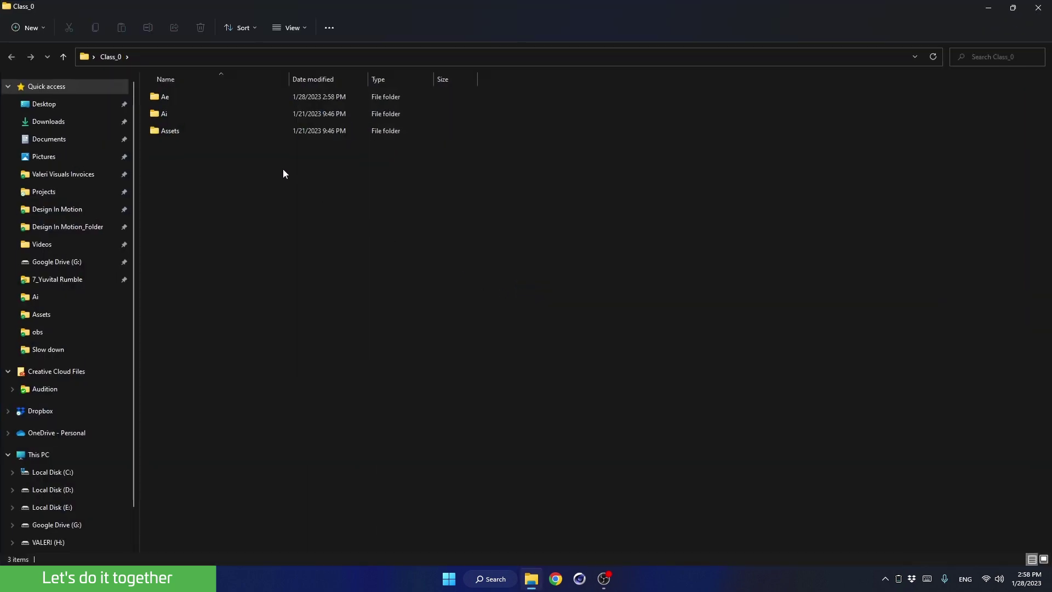
double_click(179, 101)
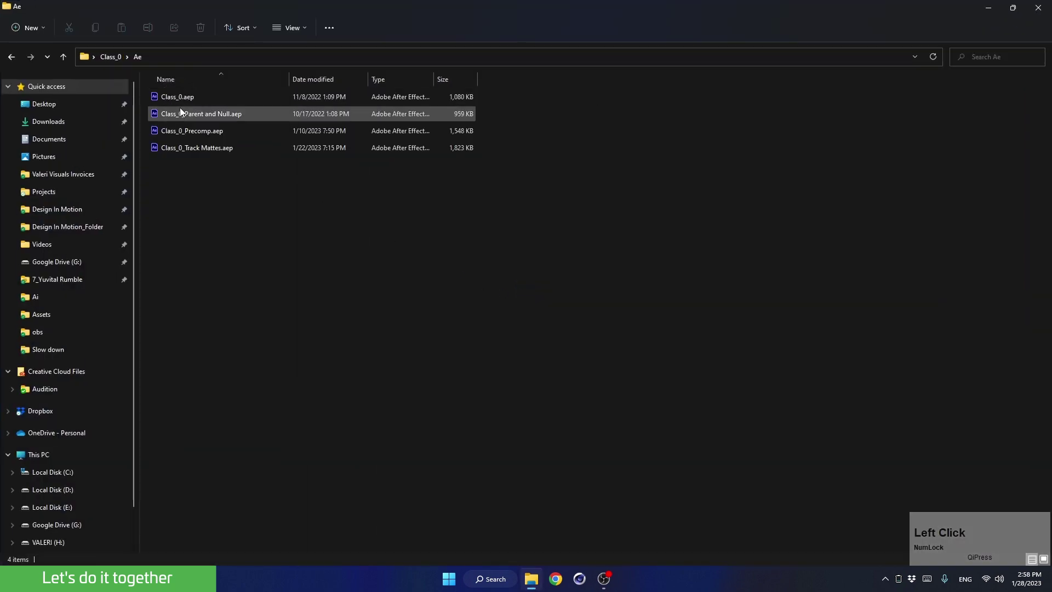
click(180, 114)
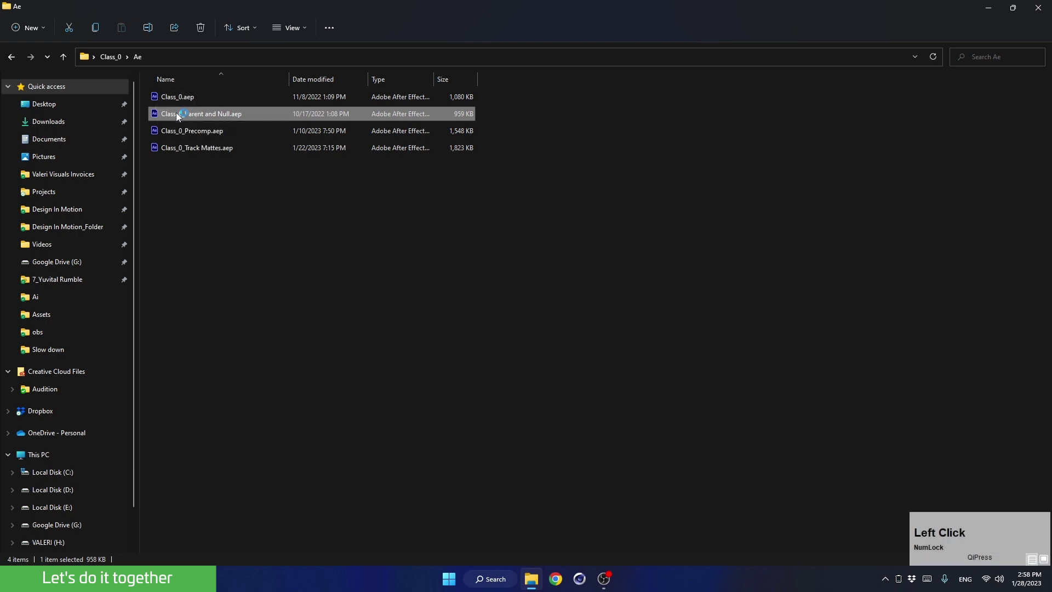
double_click(176, 113)
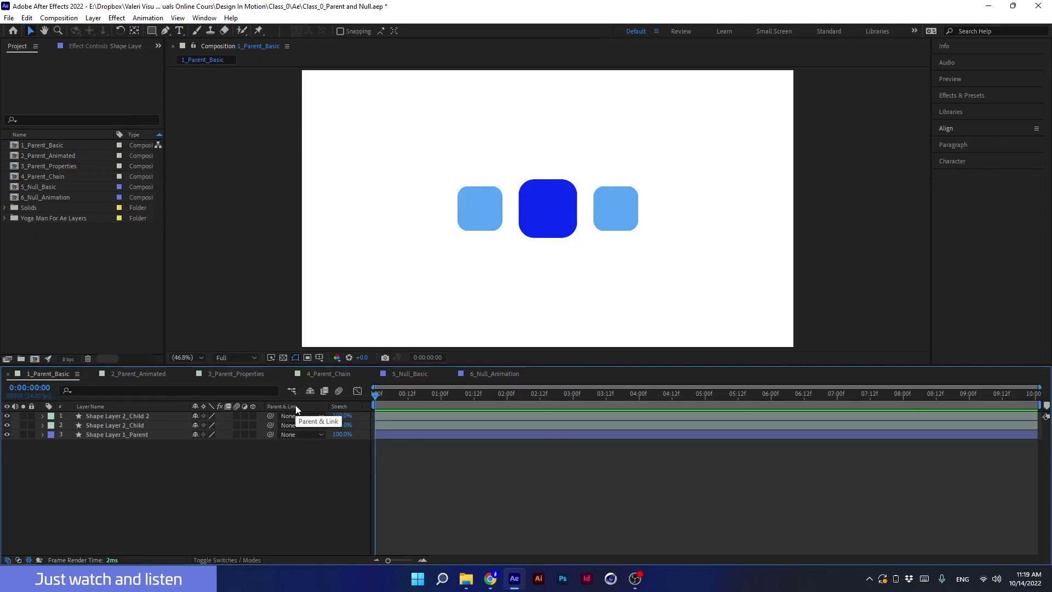
- Check the timeline's list of available columns for Parent & Link
right_click(357, 405)
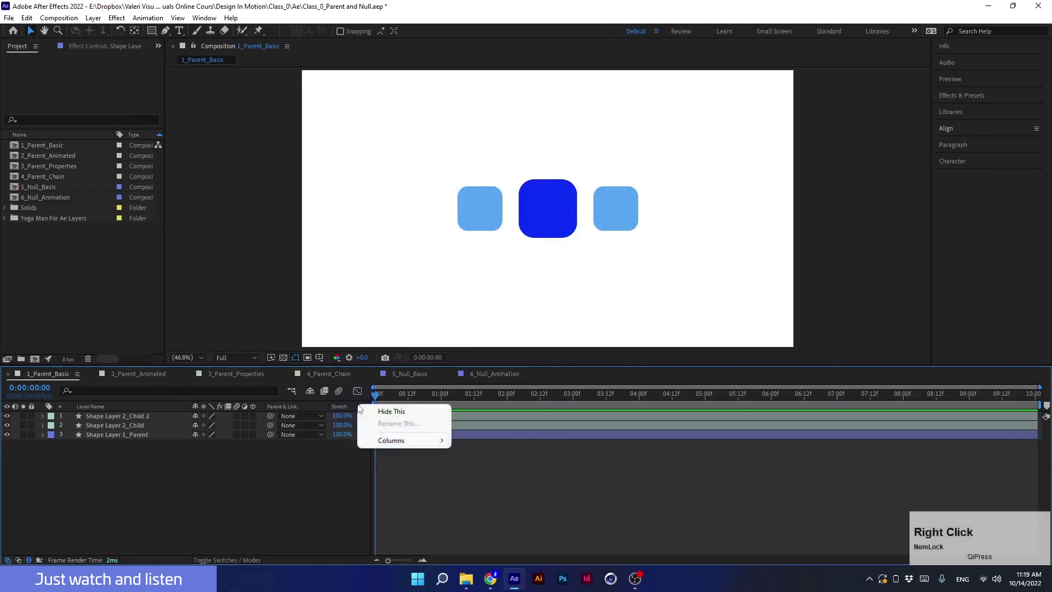
mouse_move(390, 439)
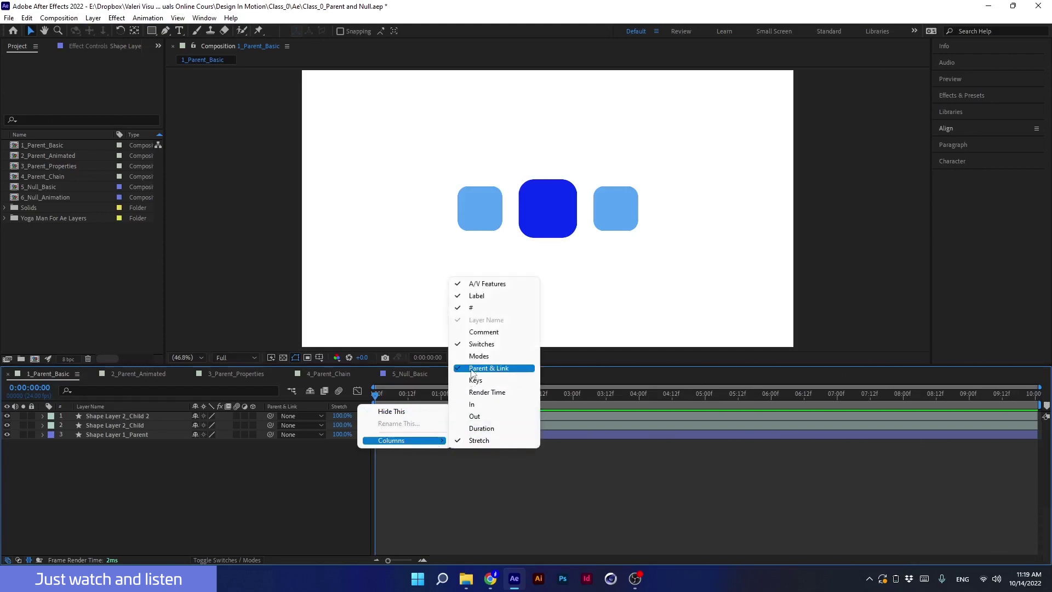
click(274, 489)
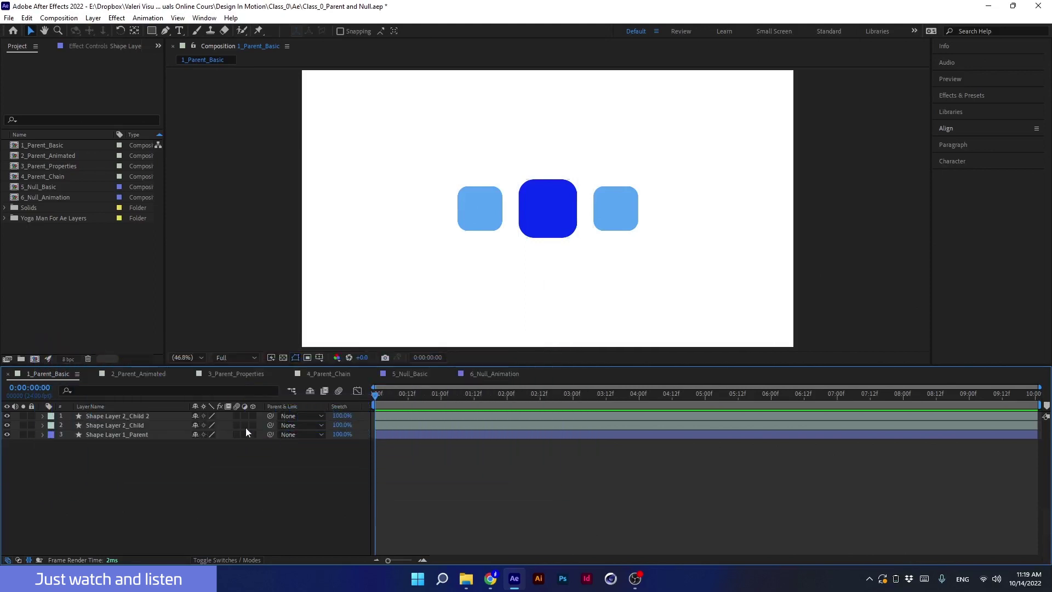
- Try moving the dark blue square and each light blue square separately, undoing every move
click(543, 206)
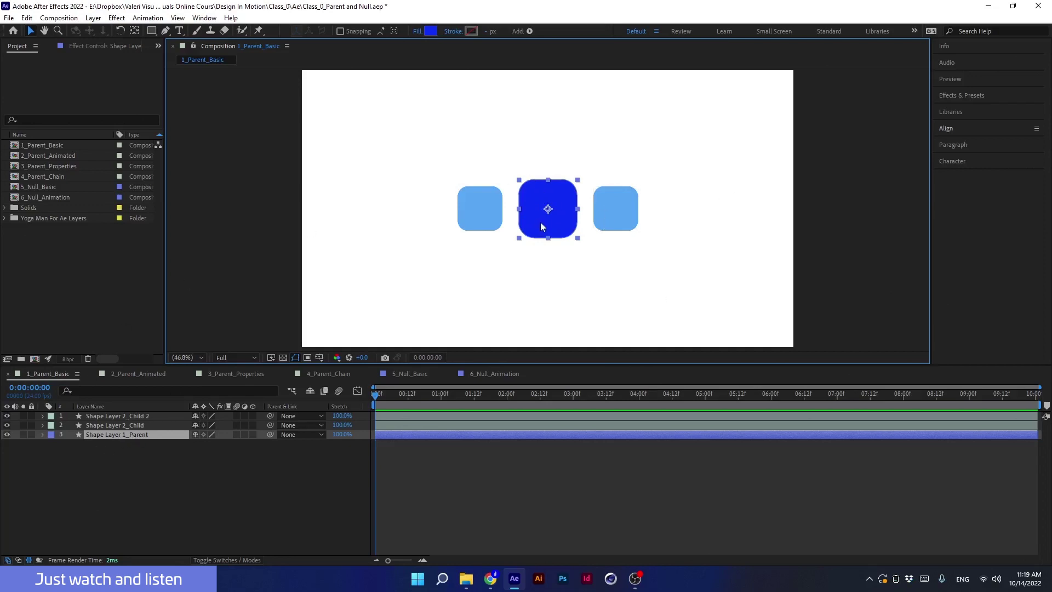
drag(540, 222, 541, 159)
key(ctrl+z)
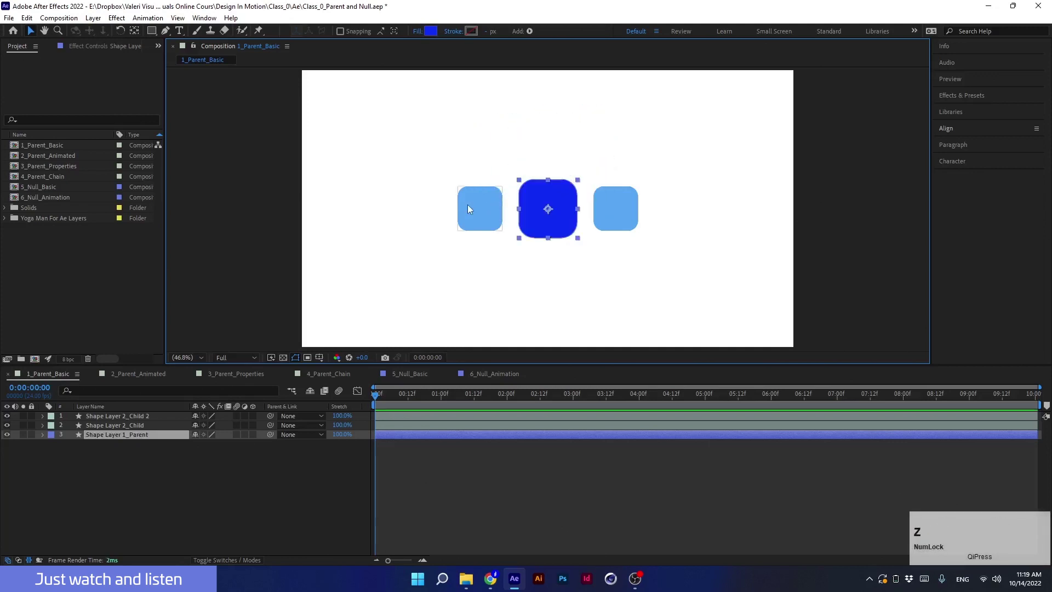
mouse_move(468, 212)
mouse_down()
mouse_move(475, 198)
mouse_move(466, 195)
mouse_up()
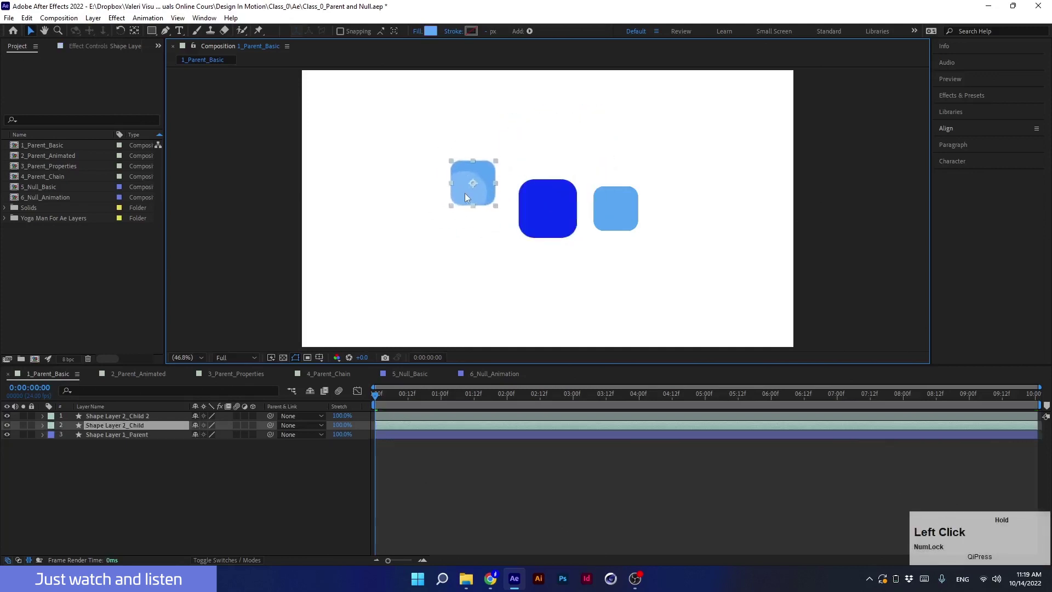
key(ctrl+z)
drag(623, 219, 630, 195)
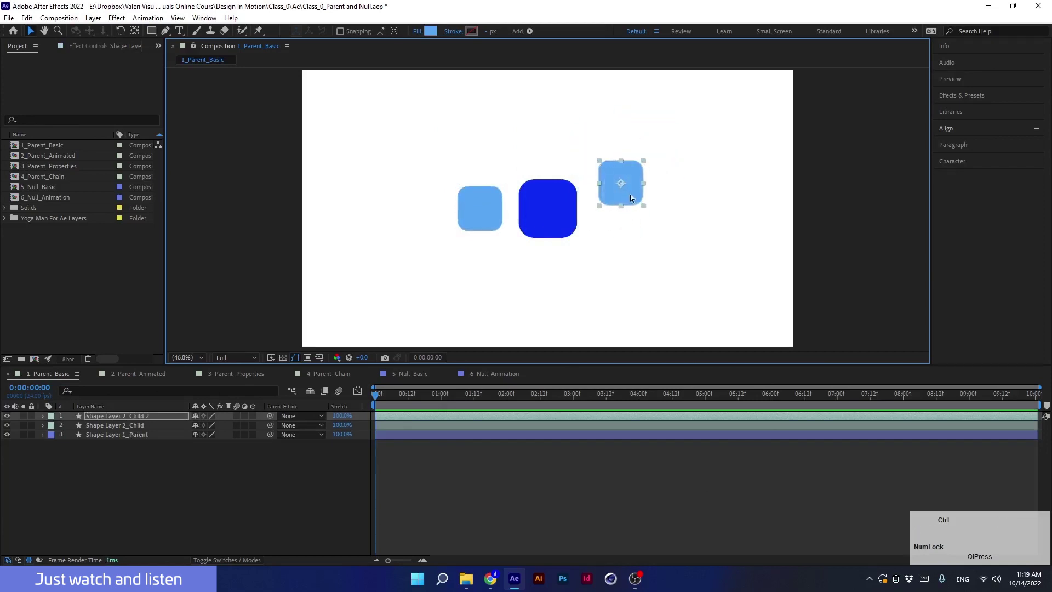
key(ctrl+z)
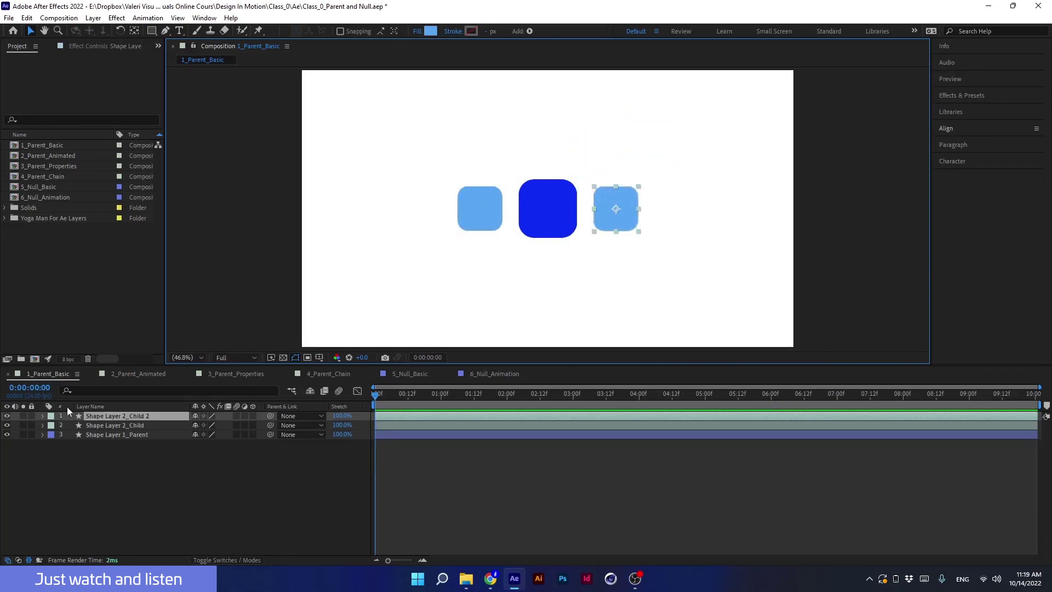
- Parent both child layers, Shape Layer 2_Child 2 and Shape Layer 2_Child, to Shape Layer 1_Parent
shift+click(103, 425)
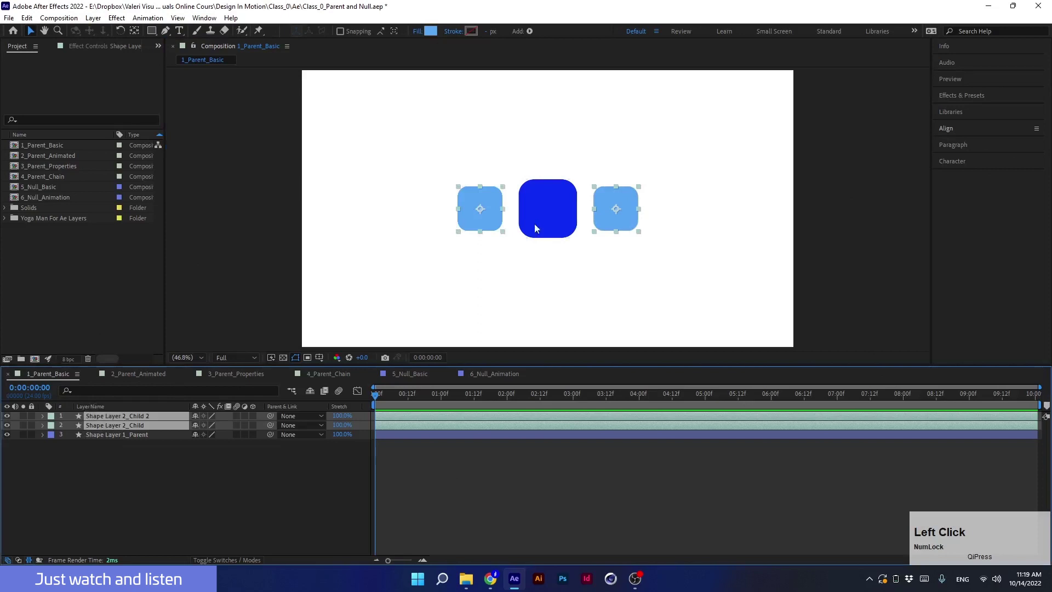
click(548, 214)
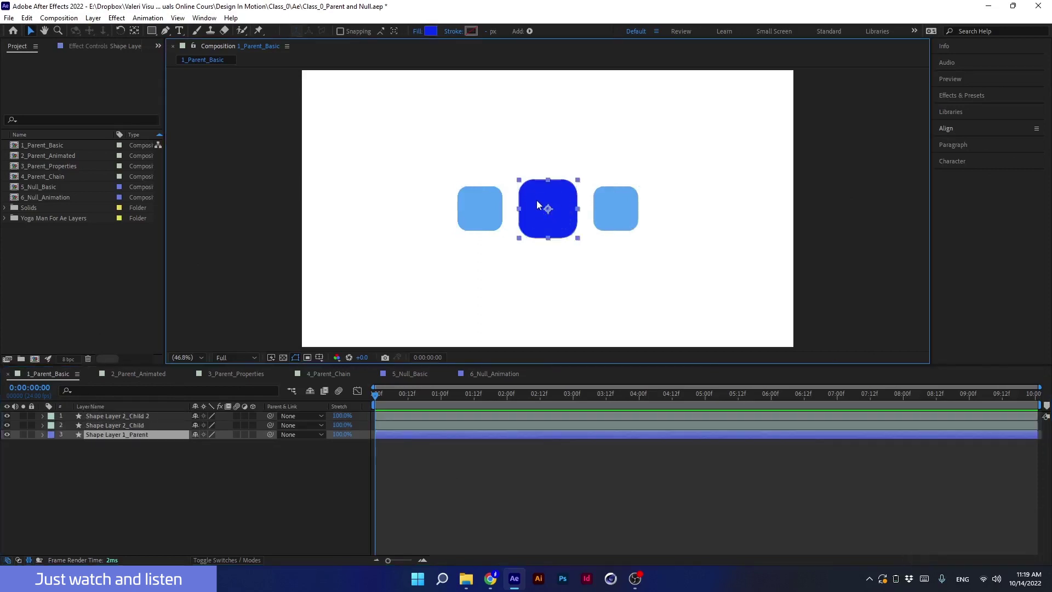
click(146, 416)
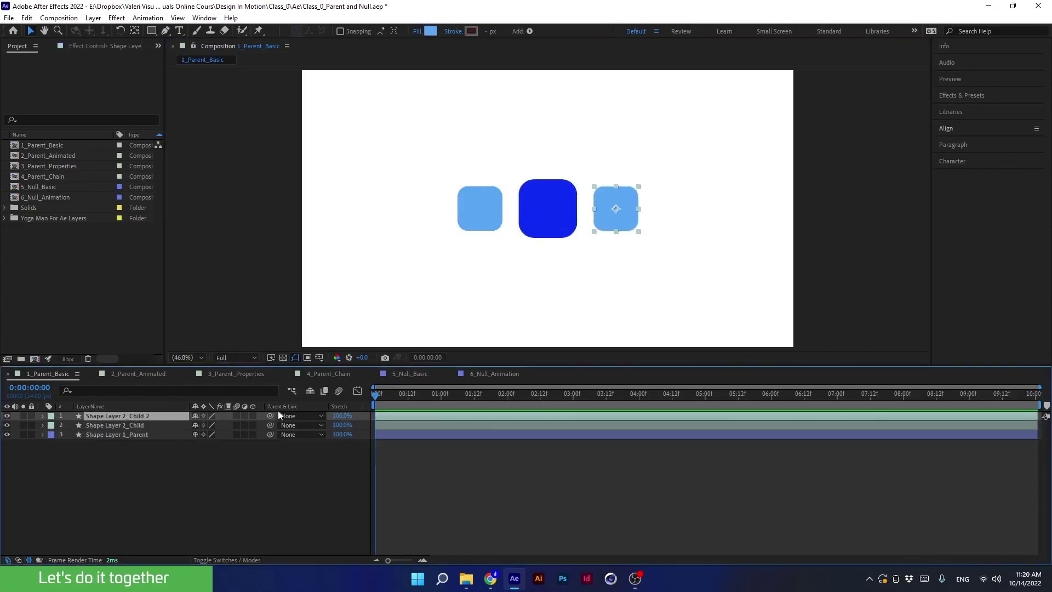
click(293, 416)
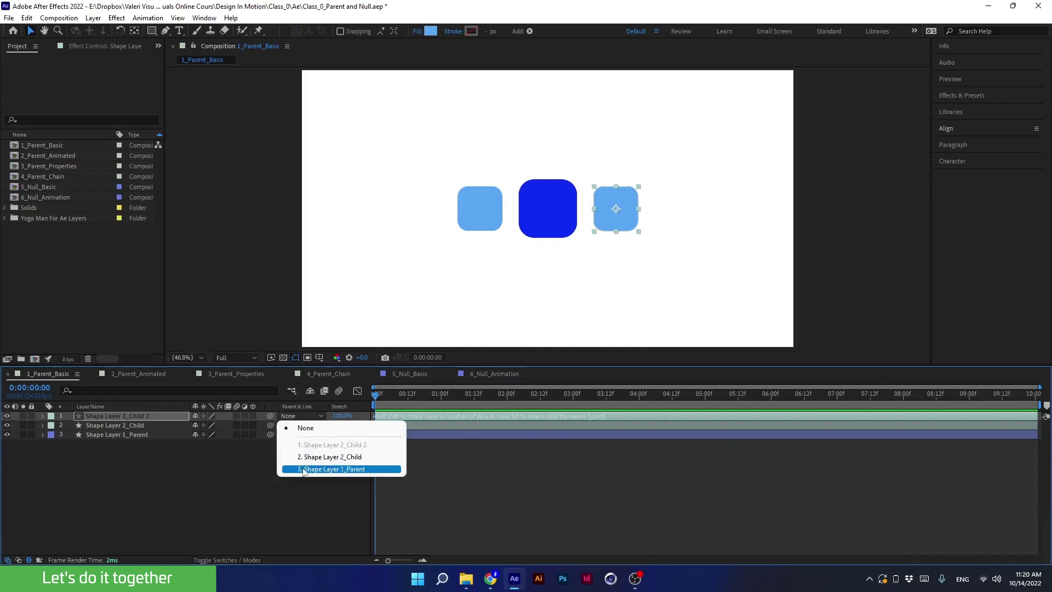
click(233, 465)
shift+click(140, 425)
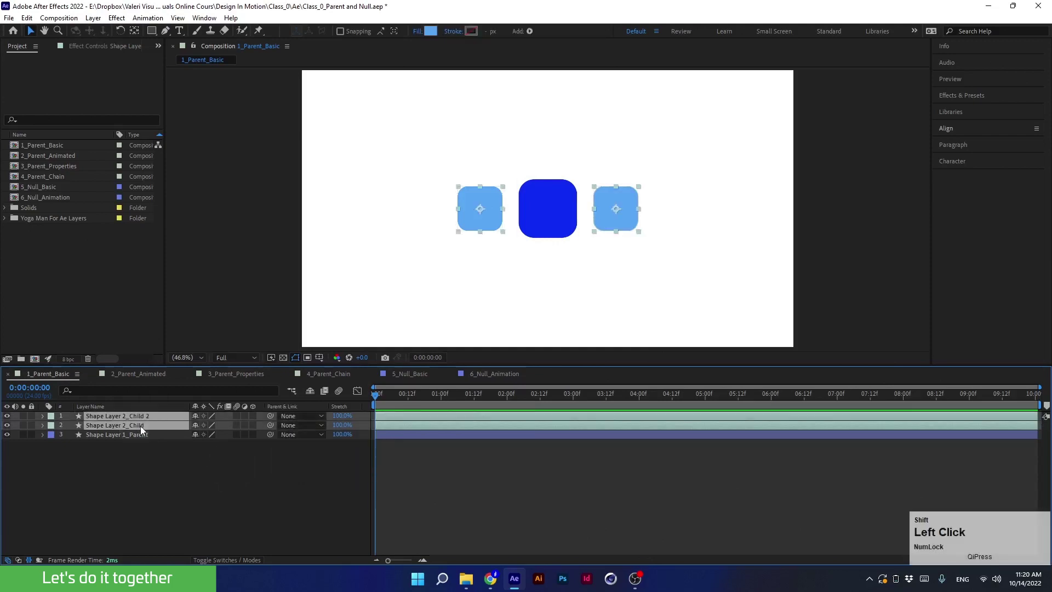
drag(270, 416, 126, 434)
click(146, 465)
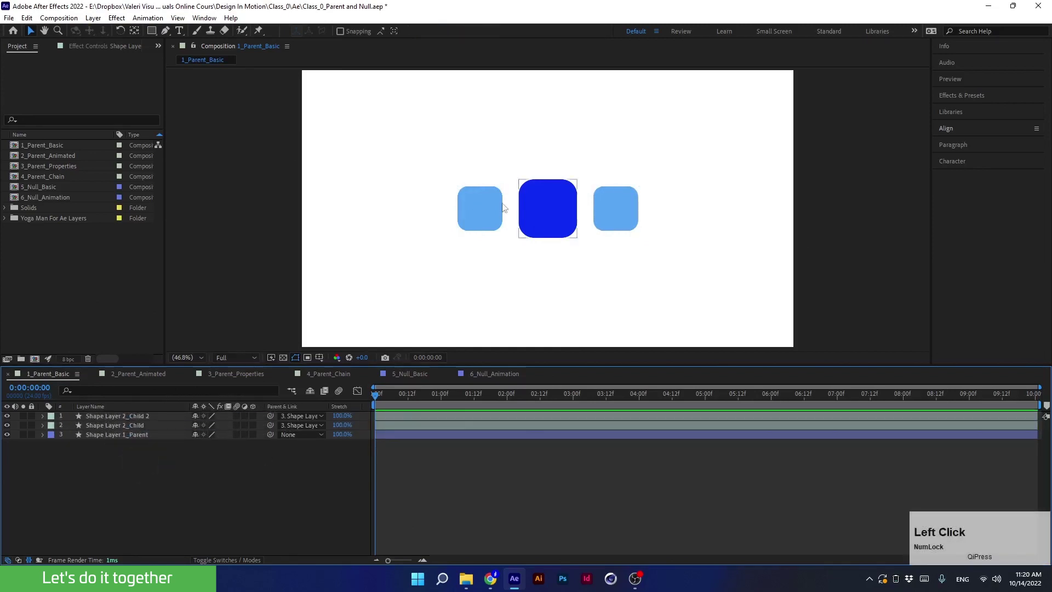
- Test the parenting by moving each light blue child square and the dark blue parent square, undoing every move
drag(496, 222, 491, 223)
key(ctrl+z)
mouse_move(616, 219)
mouse_down()
mouse_move(607, 182)
mouse_move(629, 210)
mouse_up()
key(ctrl+z)
click(541, 209)
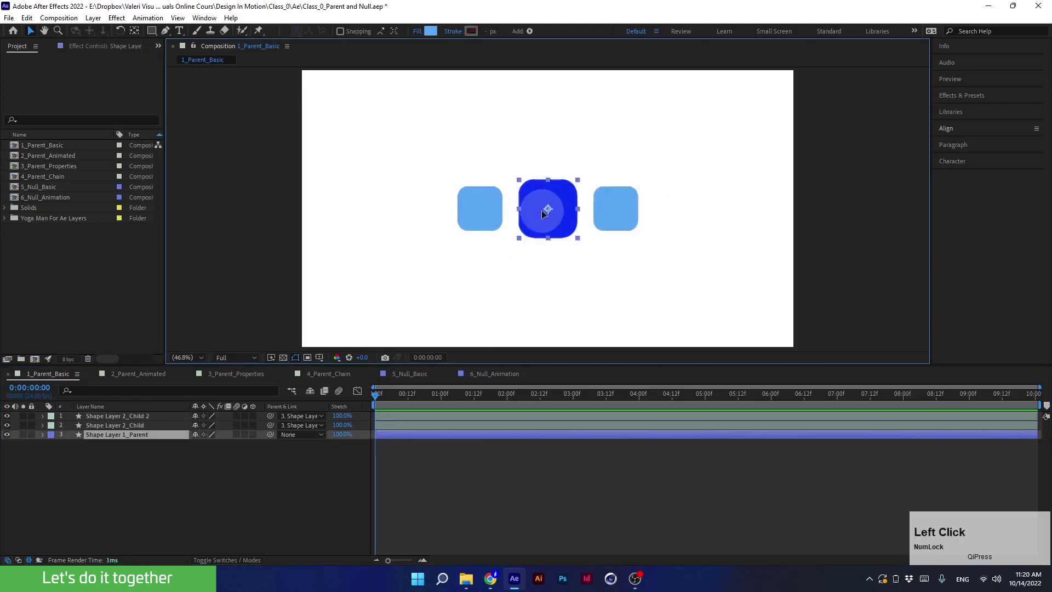
drag(543, 221, 585, 239)
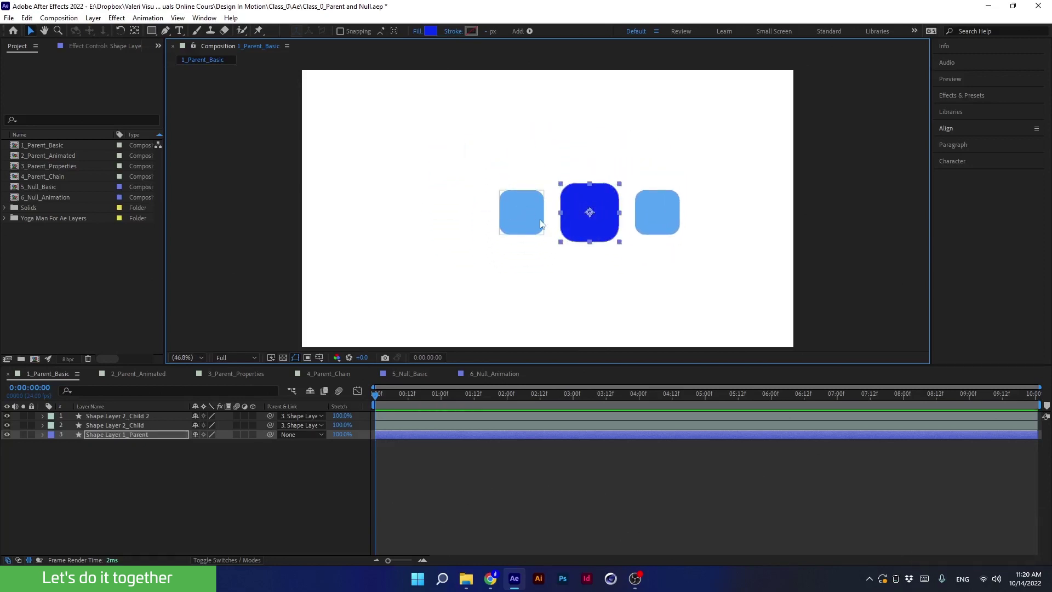
key(ctrl+z)
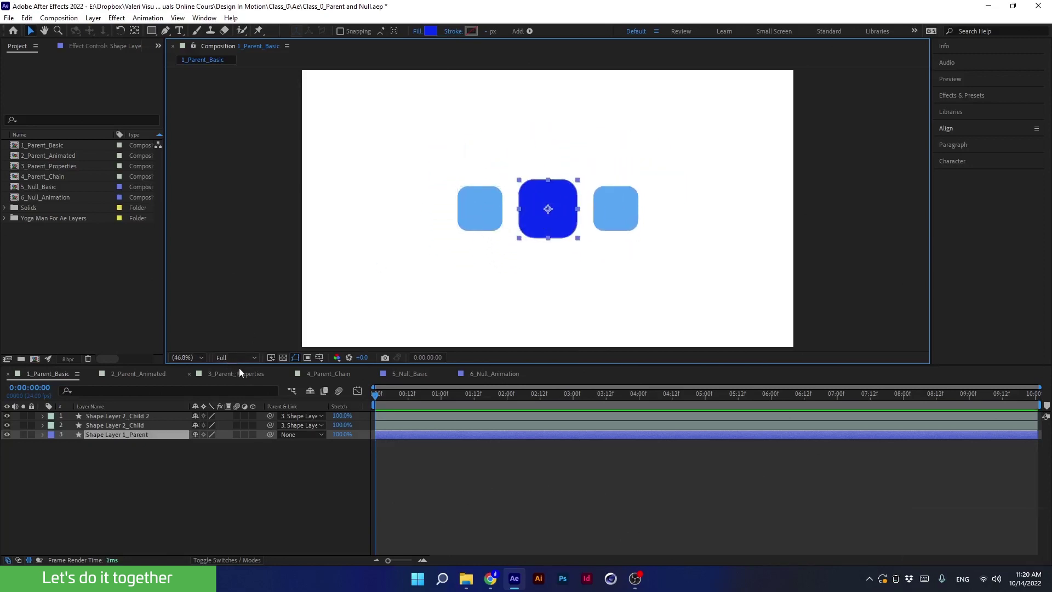
- Show the Rotation of Shape Layer 1_Parent and try rotating it about its centre, undoing the change
key(r)
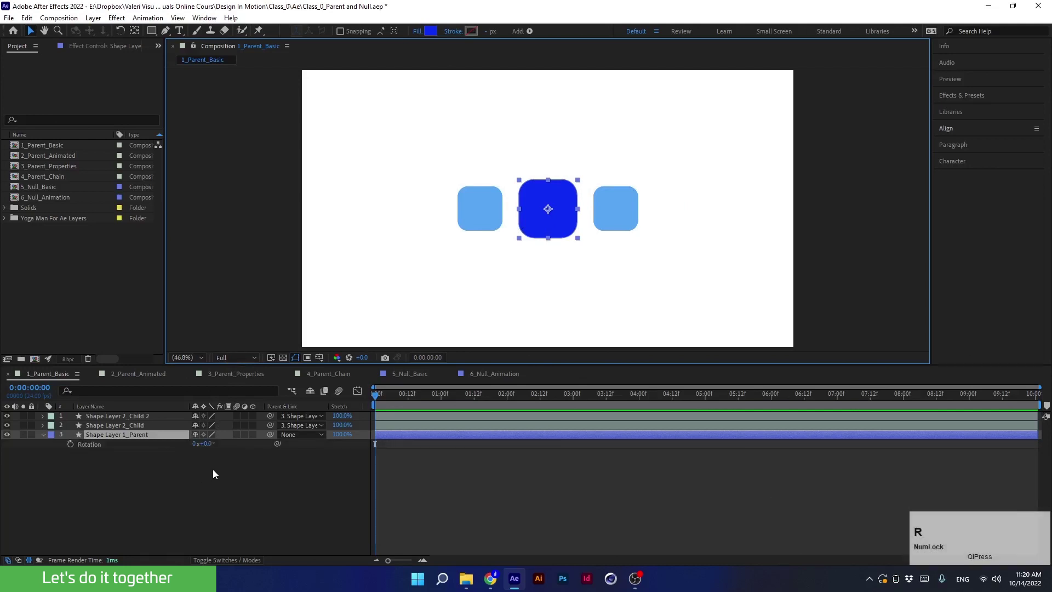
mouse_move(206, 443)
mouse_down()
mouse_move(240, 434)
mouse_move(187, 438)
mouse_up()
key(ctrl+z)
key(ctrl+z)
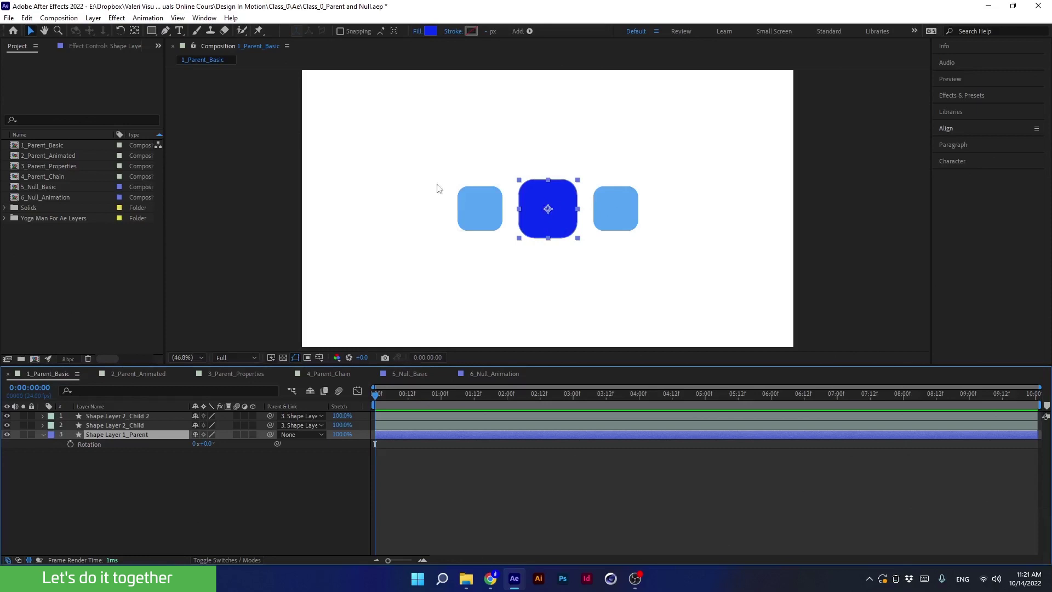
- Move the parent square's anchor point down near the composition's lower edge and try rotating the layer, undoing the rotation
click(132, 31)
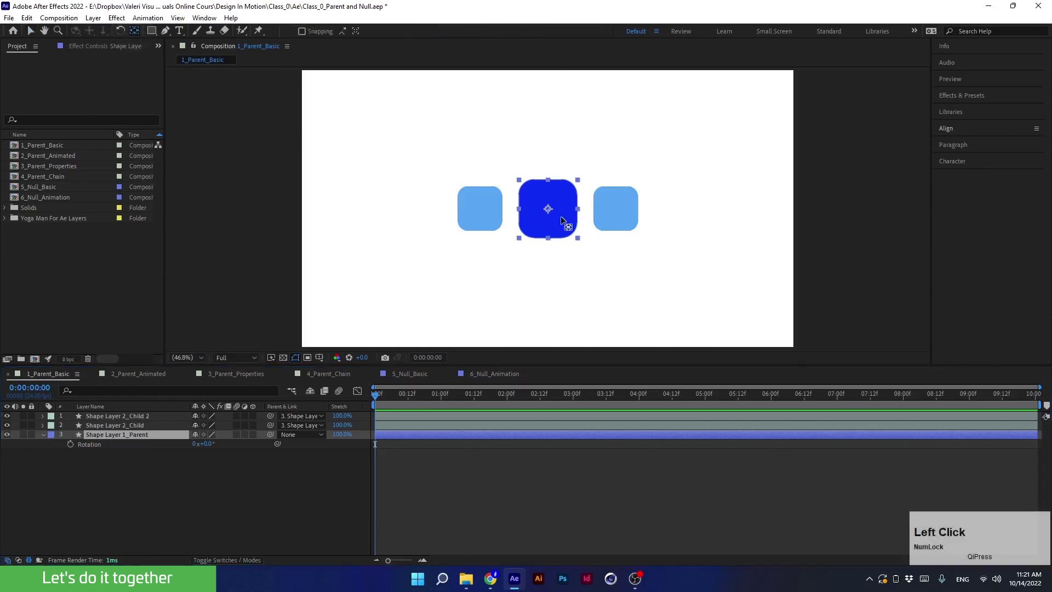
drag(548, 210, 549, 341)
click(31, 31)
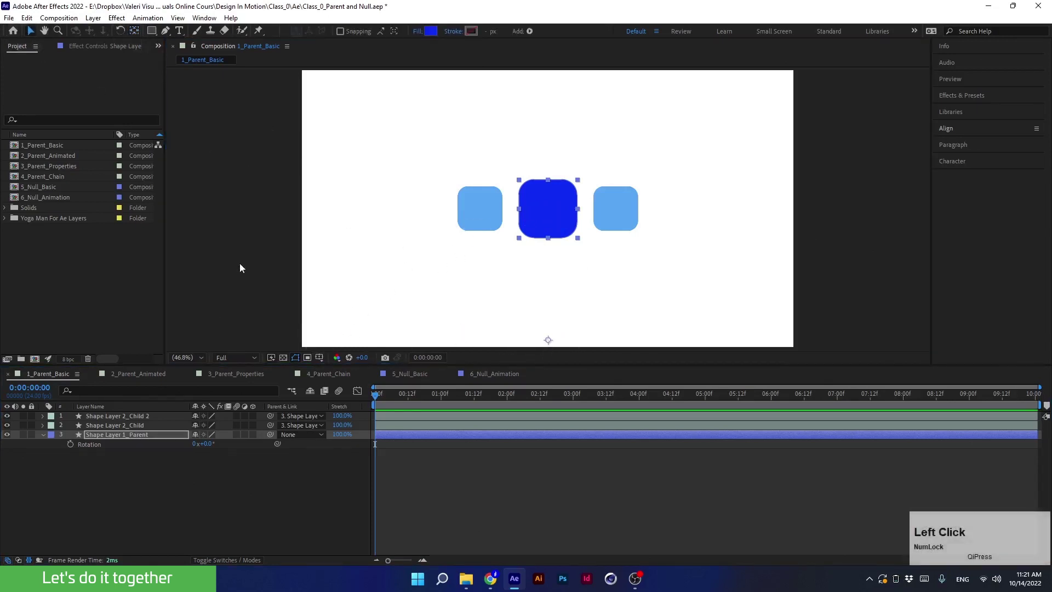
mouse_move(206, 443)
mouse_down()
mouse_move(228, 437)
mouse_move(170, 436)
mouse_move(223, 427)
mouse_move(175, 437)
mouse_move(212, 425)
mouse_move(193, 434)
mouse_up()
key(ctrl+z)
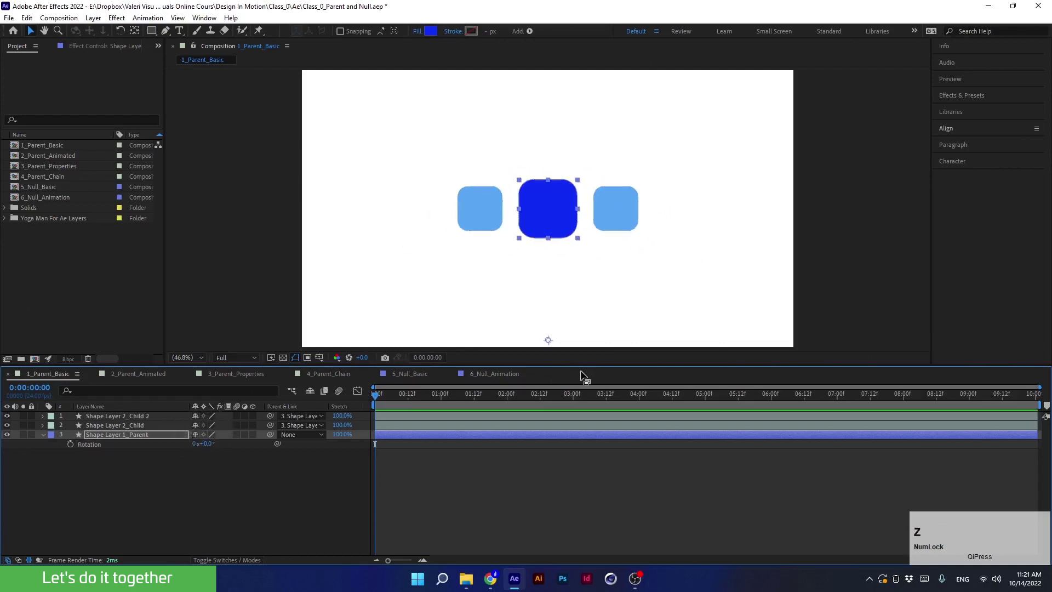
- Return the parent square's anchor point to the square's centre and collapse the layer's properties
click(134, 31)
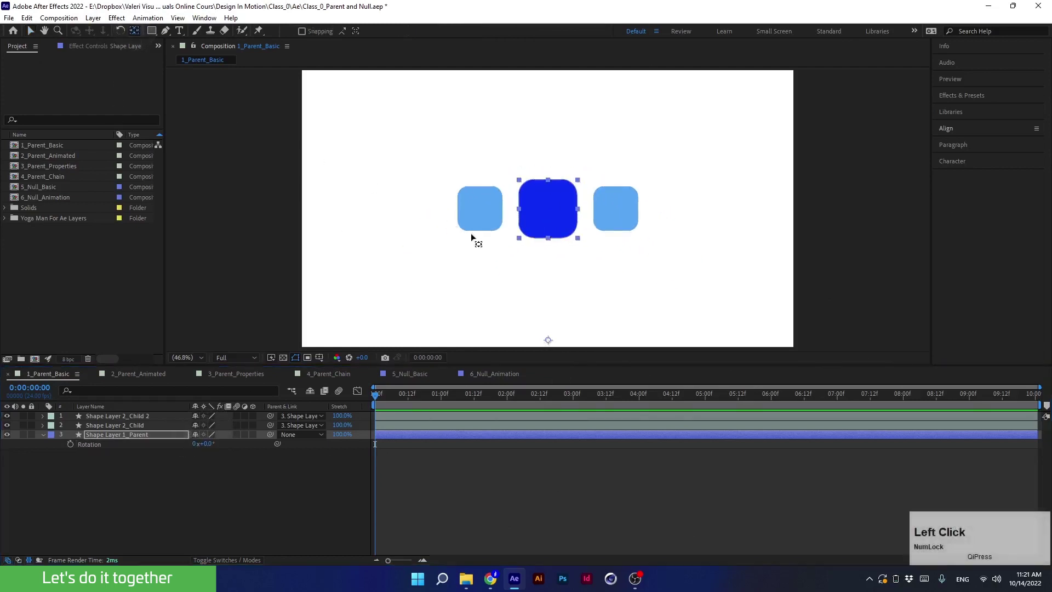
drag(559, 349, 547, 208)
click(31, 33)
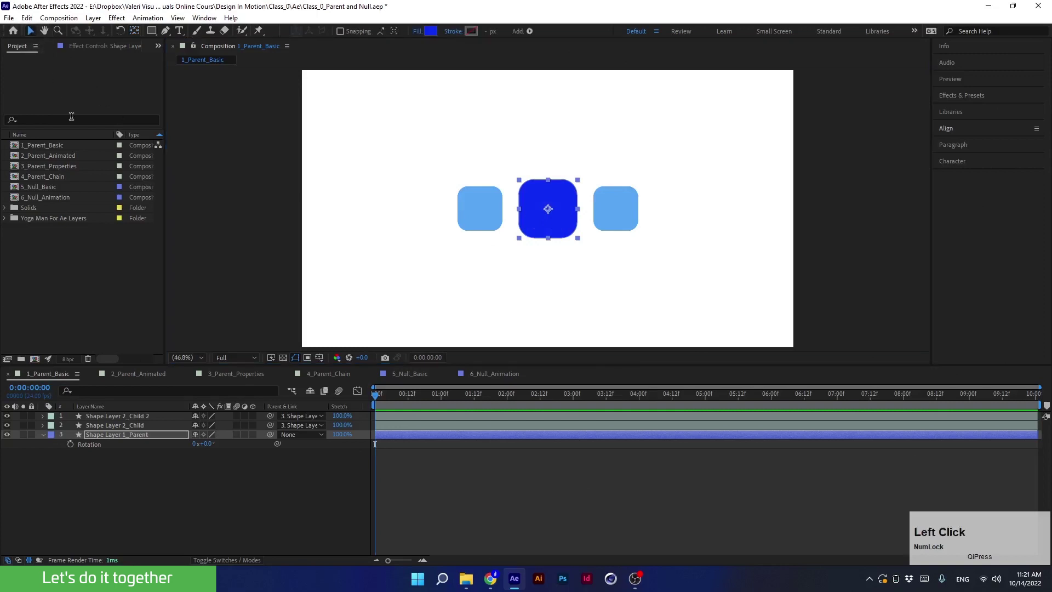
click(43, 435)
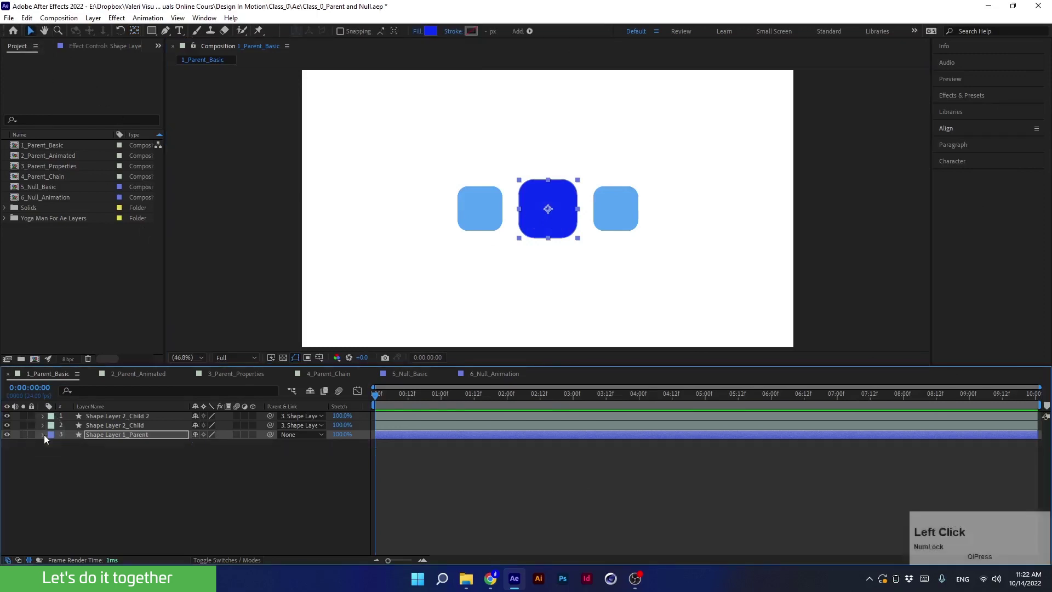
click(56, 456)
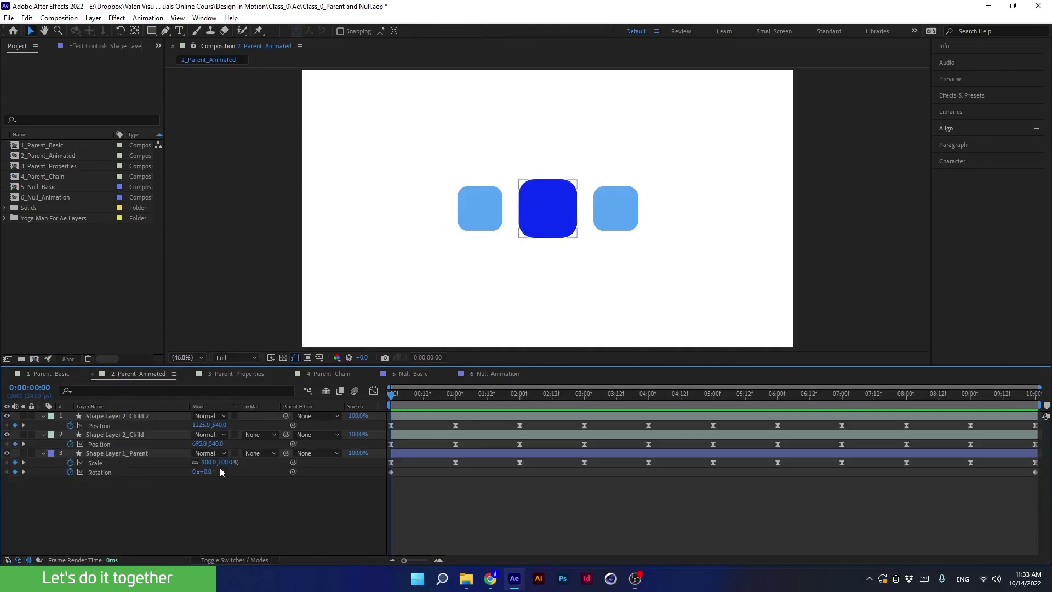
- Examine the Scale and Rotation keyframes of Shape Layer 1_Parent in the 2_Parent_Animated composition
click(404, 450)
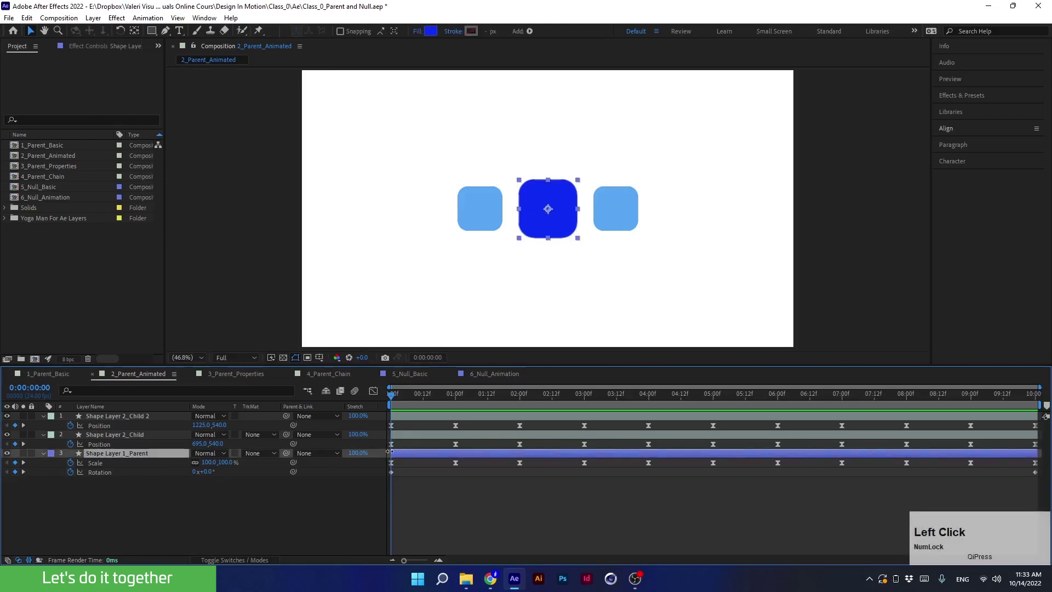
click(112, 462)
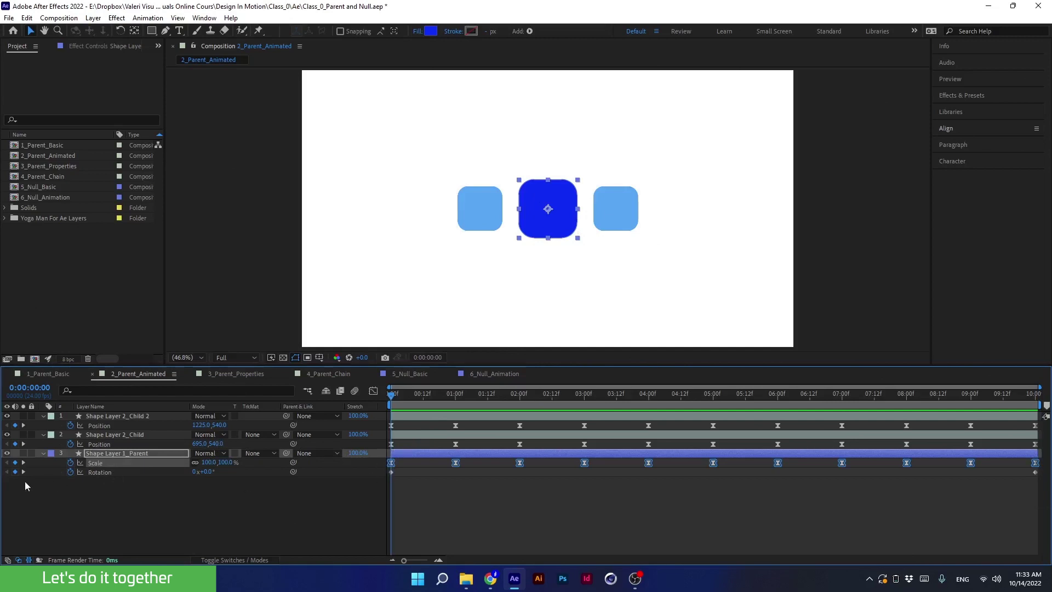
click(93, 472)
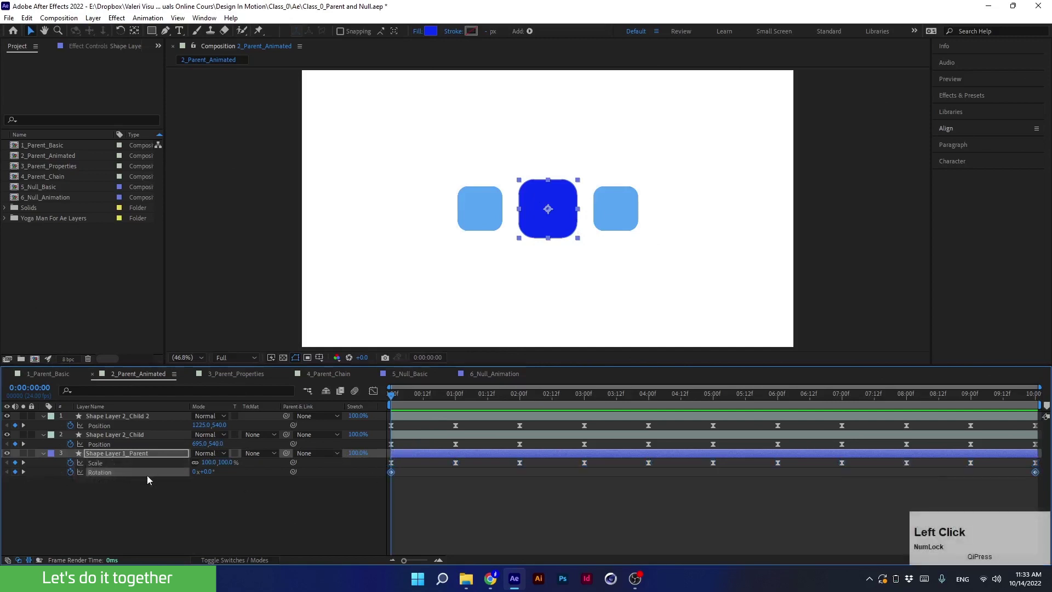
- Examine the Position keyframes of Shape Layer 2_Child 2 and preview the unparented animation
click(101, 423)
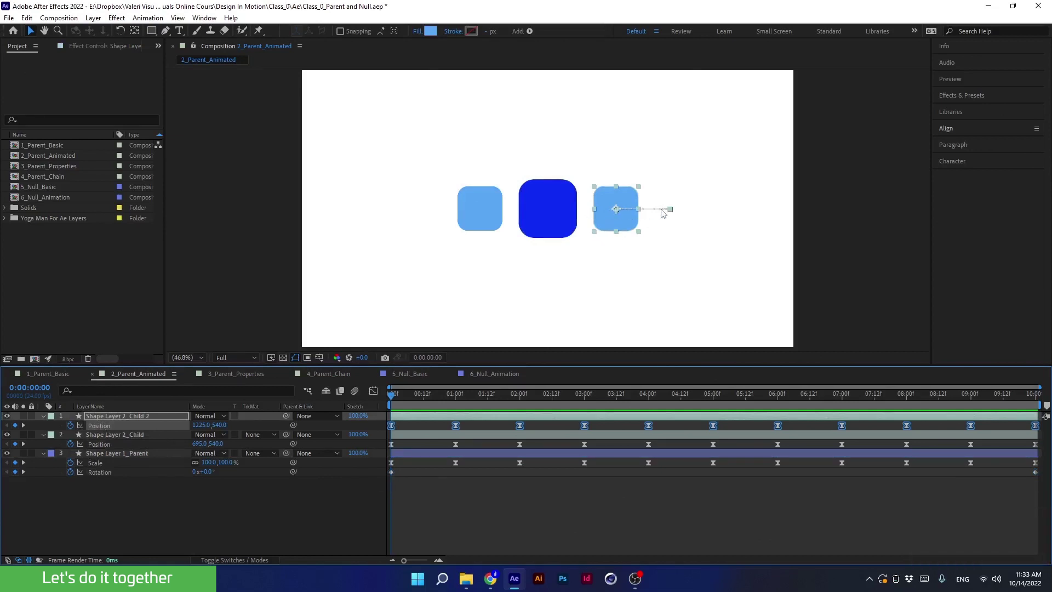
click(219, 470)
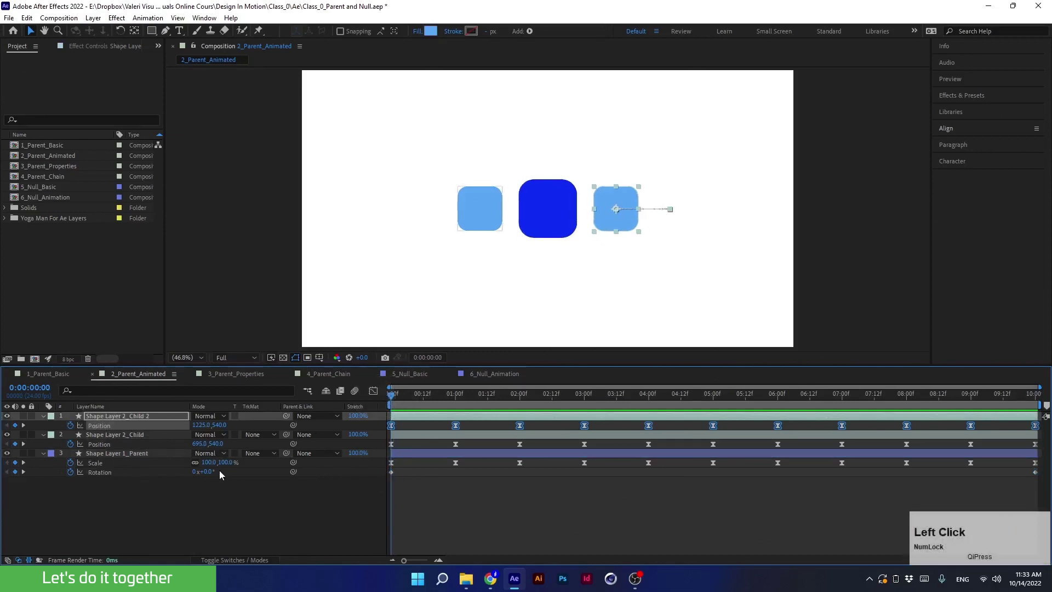
key(space)
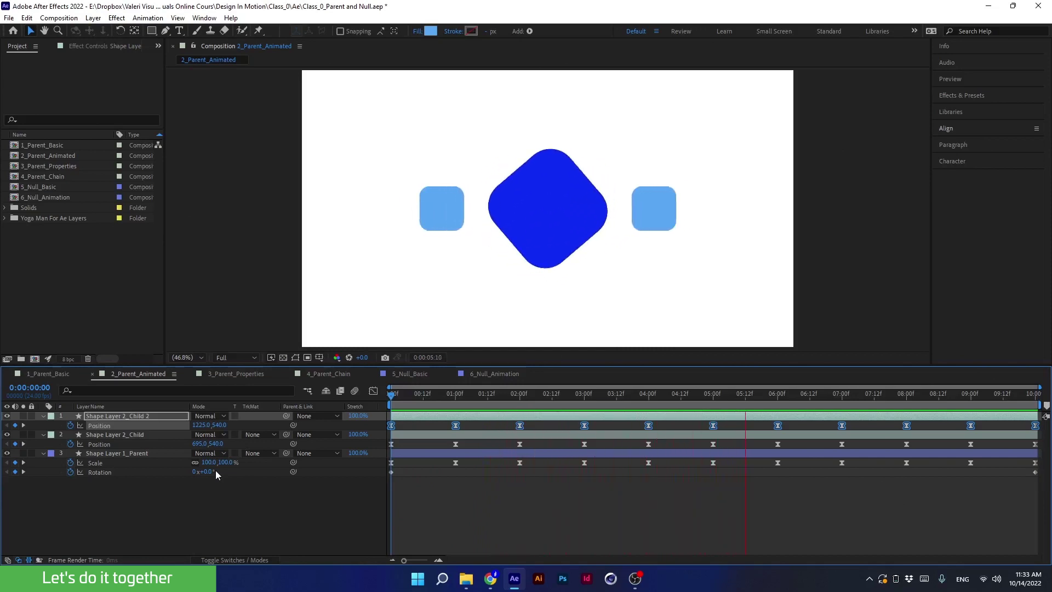
click(373, 474)
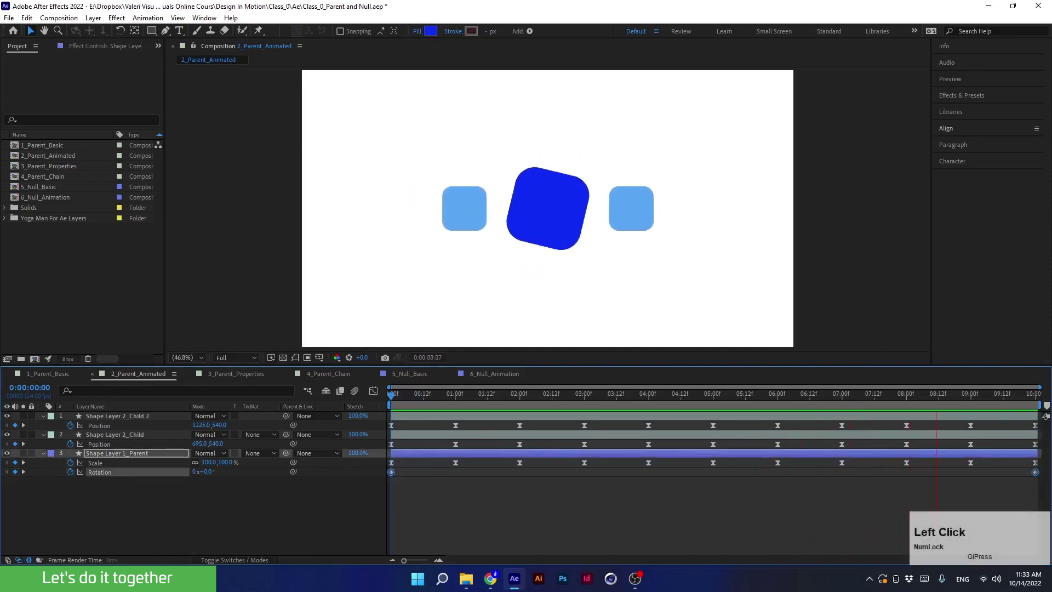
click(382, 461)
click(427, 493)
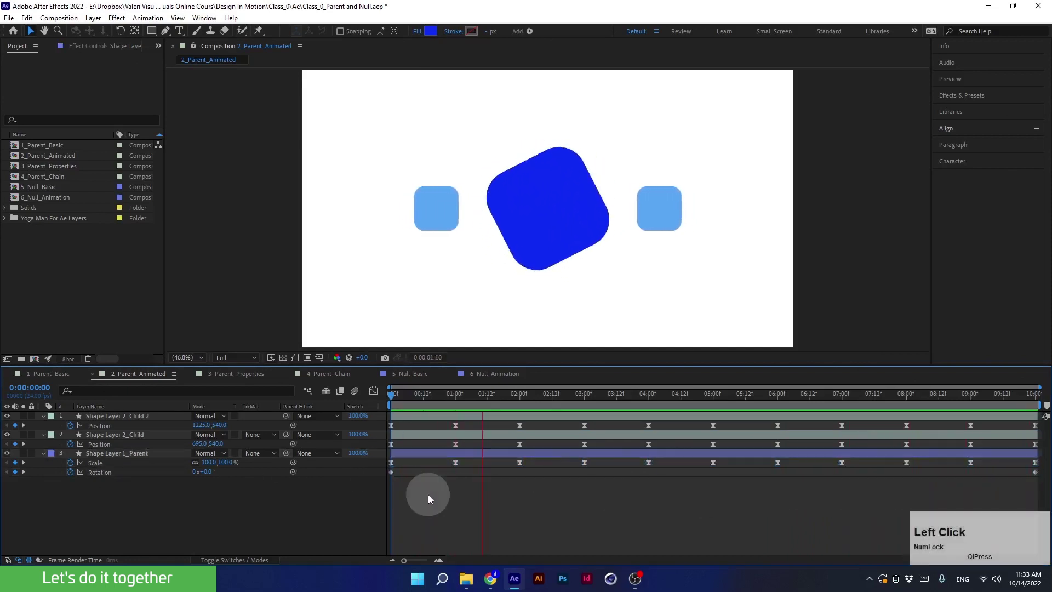
- Compare the child and parent squares around the one-second mark, select Shape Layer 2_Child, and return to the first frame
click(457, 408)
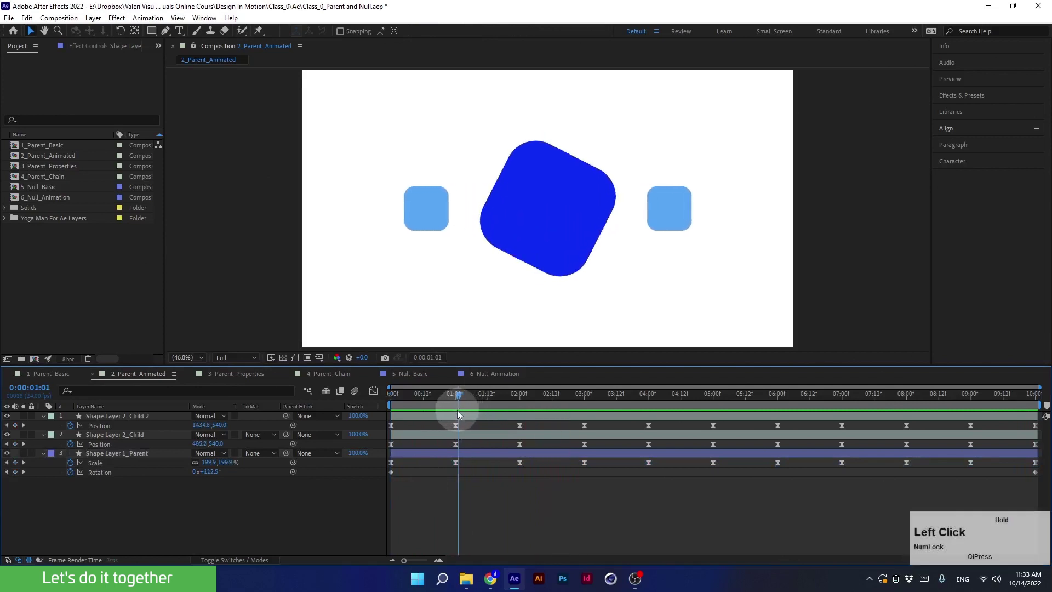
click(432, 224)
drag(452, 399, 327, 432)
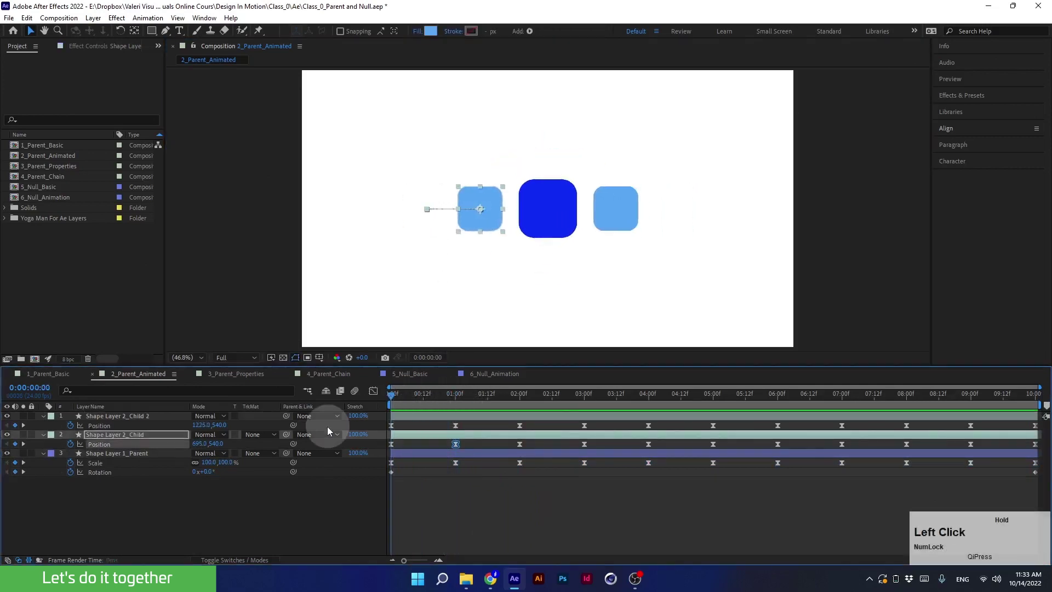
- Parent Shape Layer 2_Child 2 and Shape Layer 2_Child to Shape Layer 1_Parent at the first frame and preview the motion
click(138, 508)
click(120, 419)
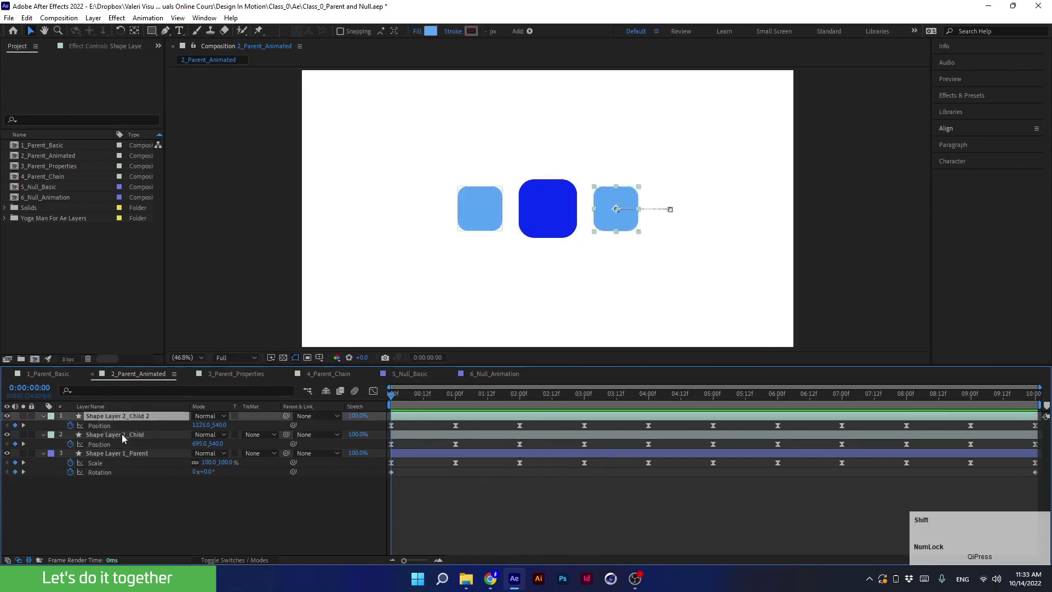
shift+click(121, 434)
drag(286, 416, 126, 453)
key(space)
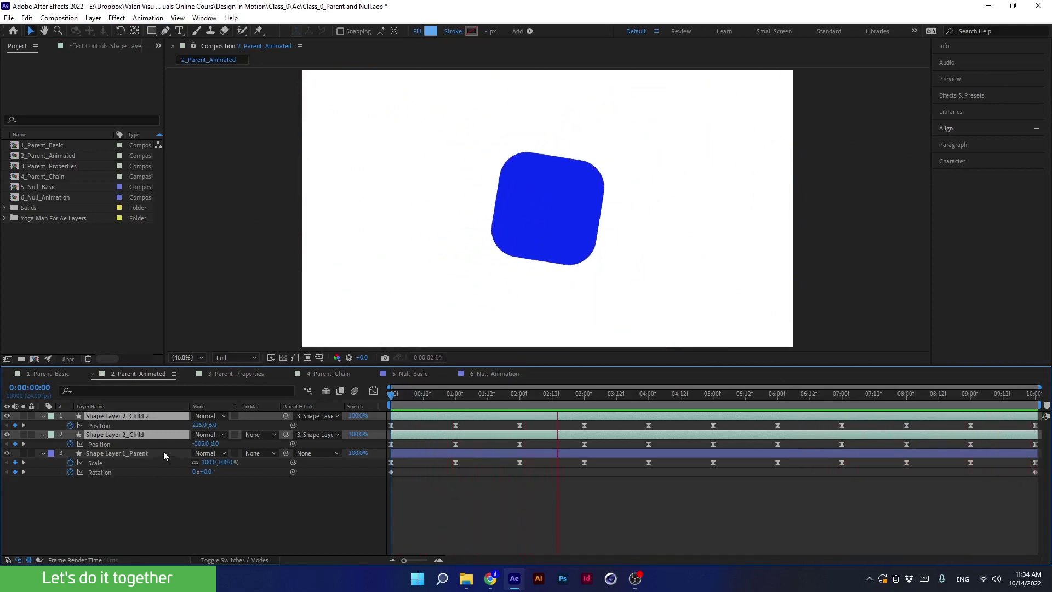
key(space)
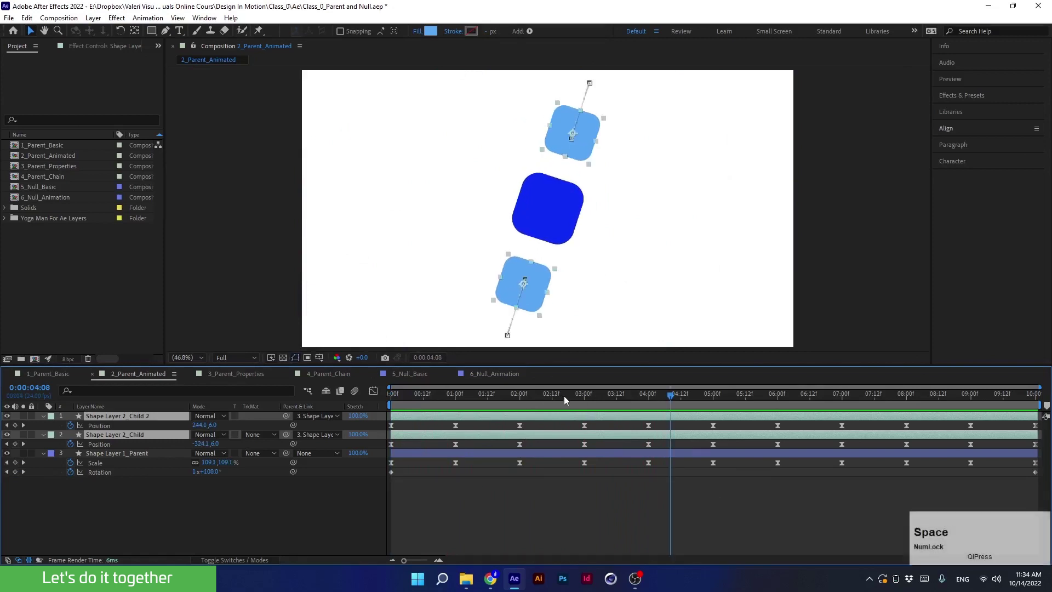
- Return to the first frame and set the parent of both child layers to None
drag(563, 396, 382, 419)
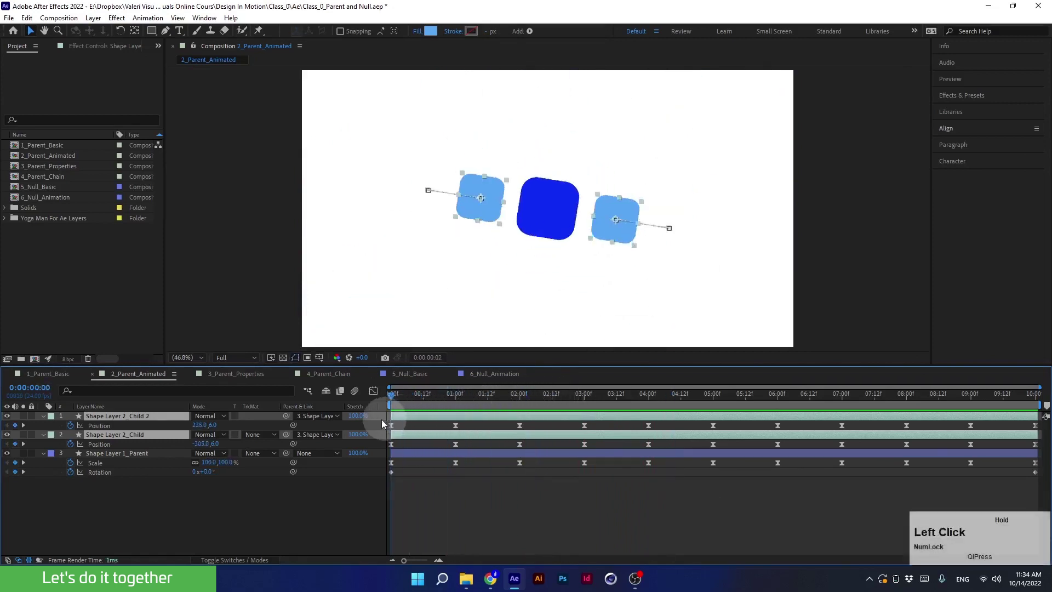
click(311, 416)
click(312, 428)
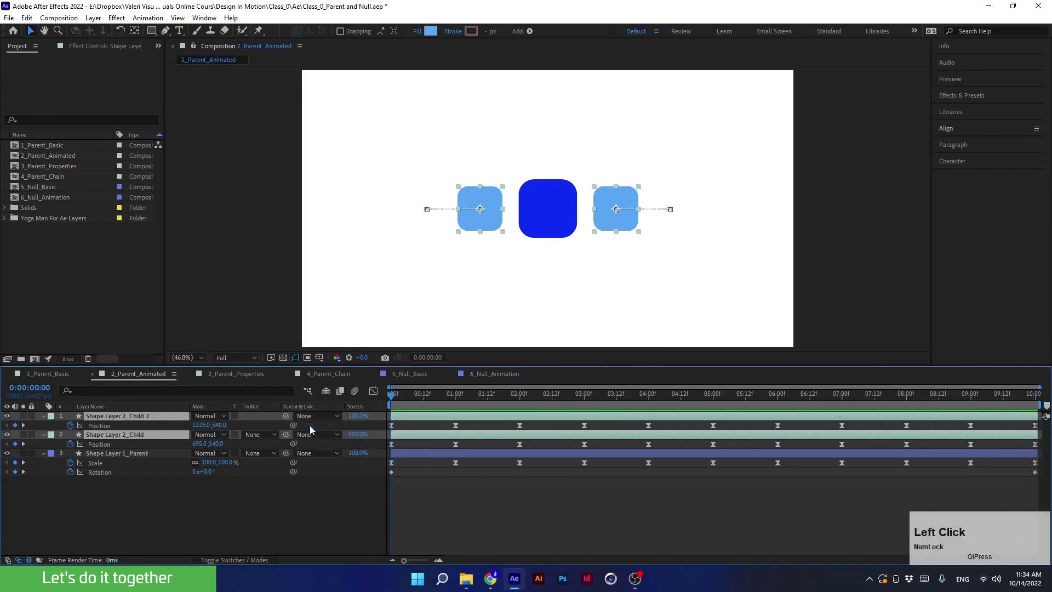
- Parent both child layers to Shape Layer 1_Parent at 0:00:01:00, preview the animation, and review it back to the first frame
click(392, 399)
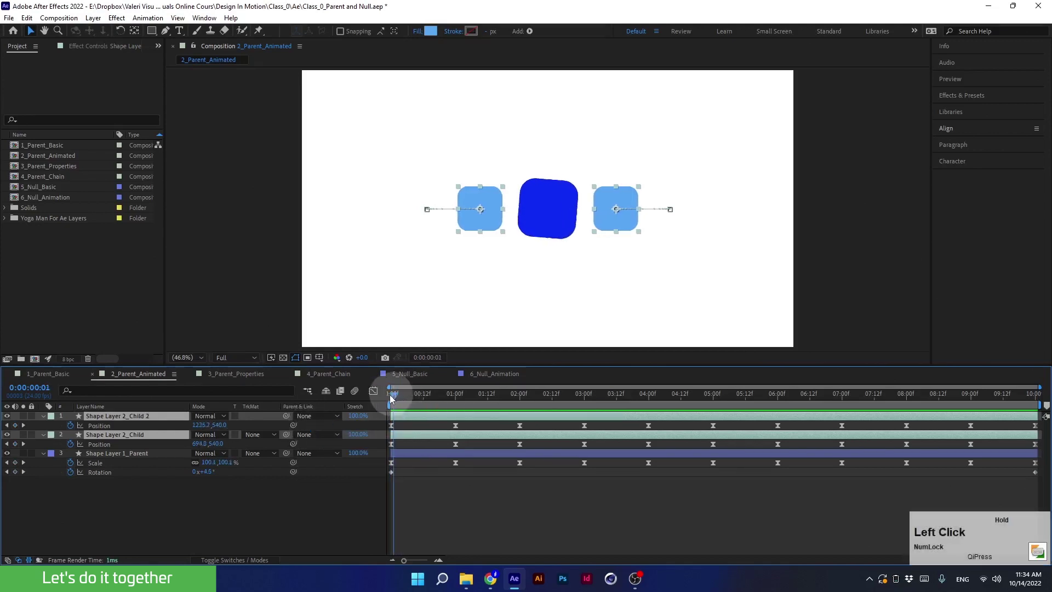
drag(391, 400, 446, 403)
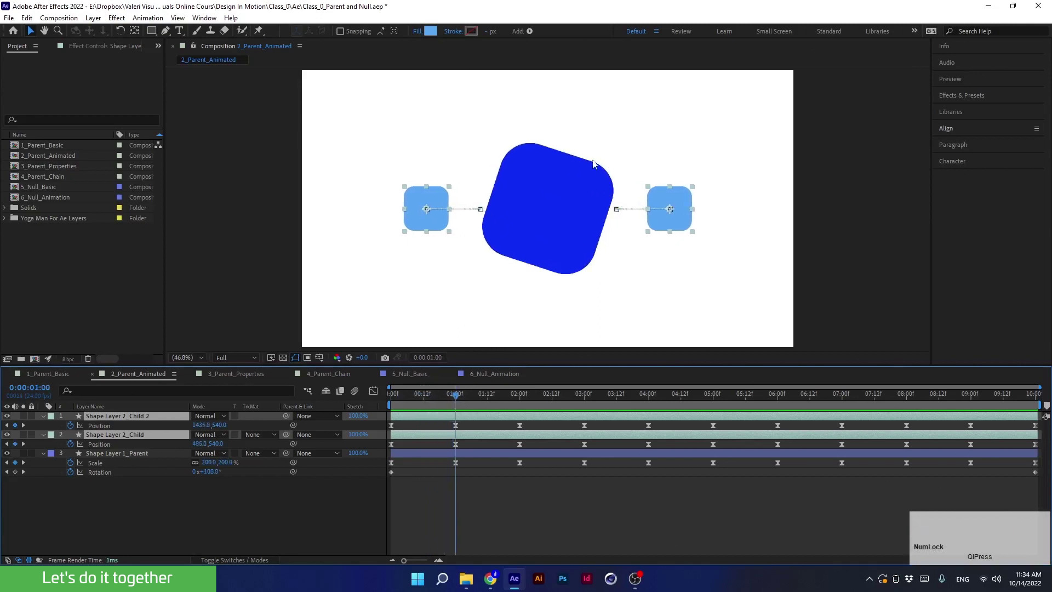
drag(282, 415, 116, 452)
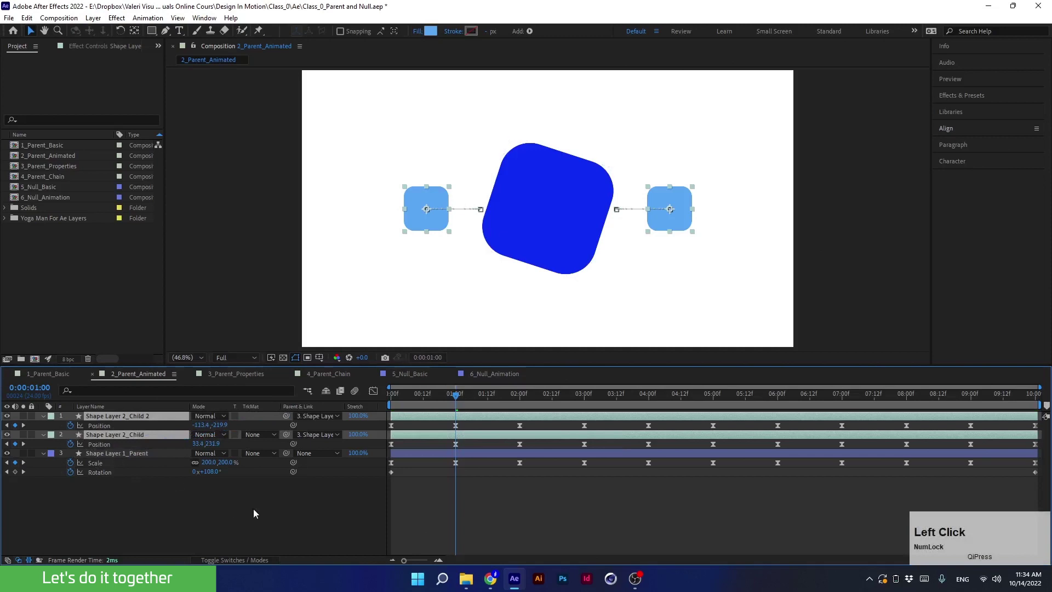
key(space)
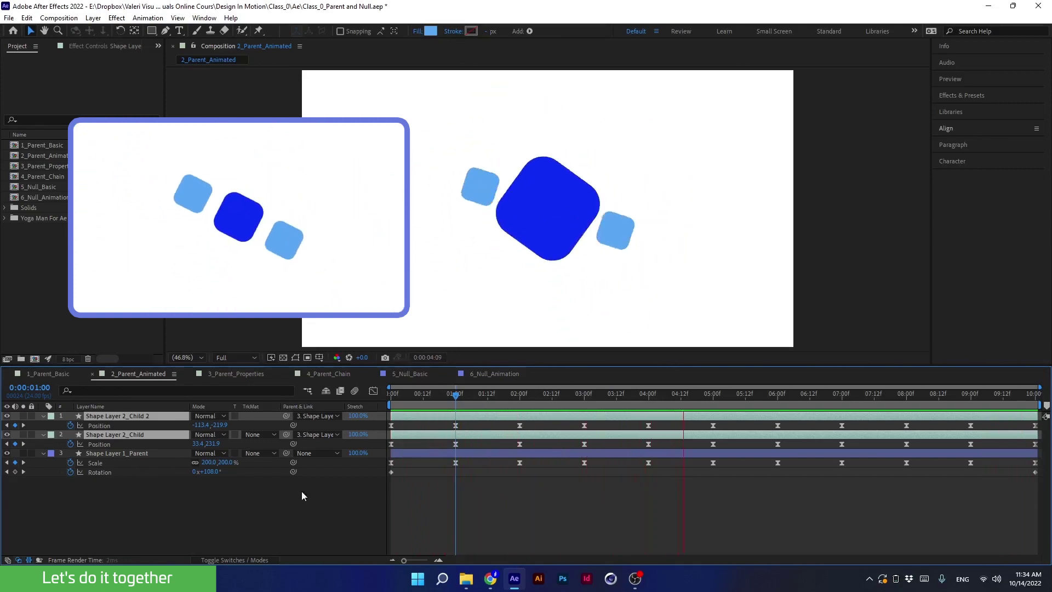
key(space)
click(560, 394)
drag(560, 399, 363, 447)
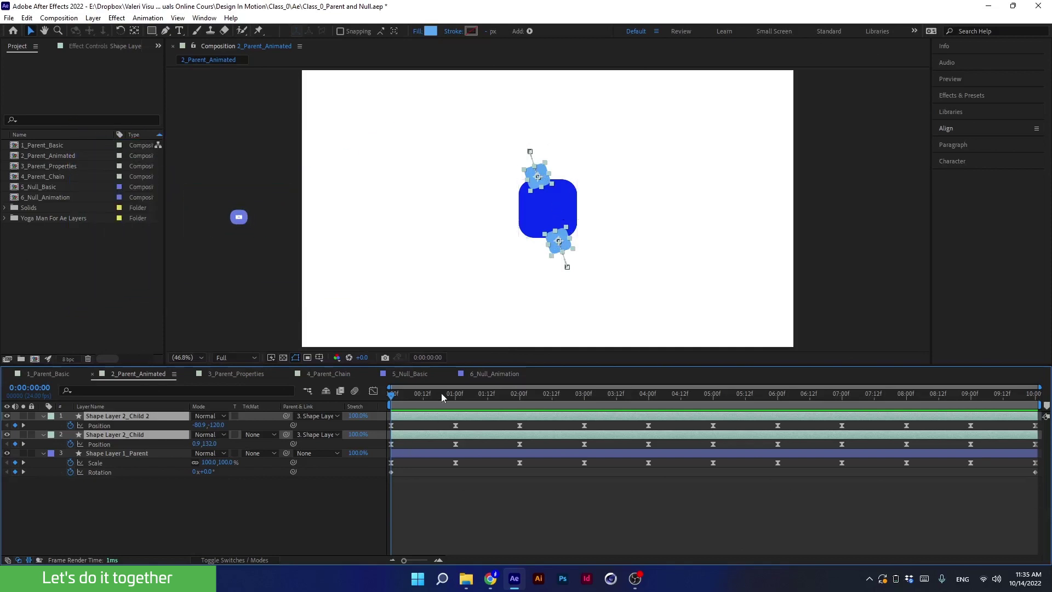
- Set the parent of both child layers to None at 0:00:01:00 and return to the first frame
mouse_move(441, 393)
mouse_down()
mouse_move(451, 403)
mouse_move(408, 406)
mouse_move(450, 403)
mouse_up()
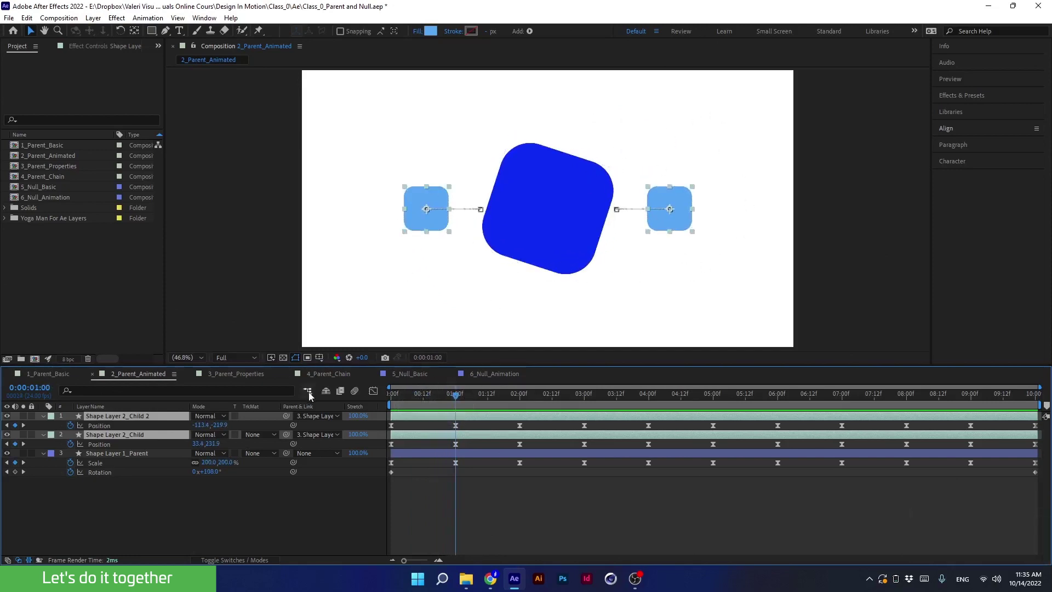
click(310, 416)
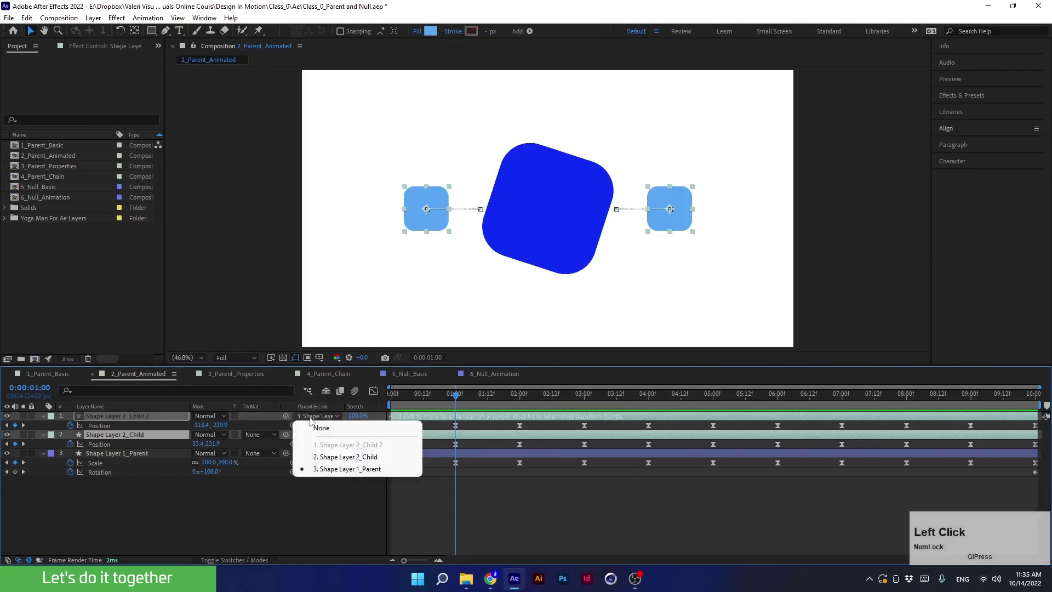
click(317, 427)
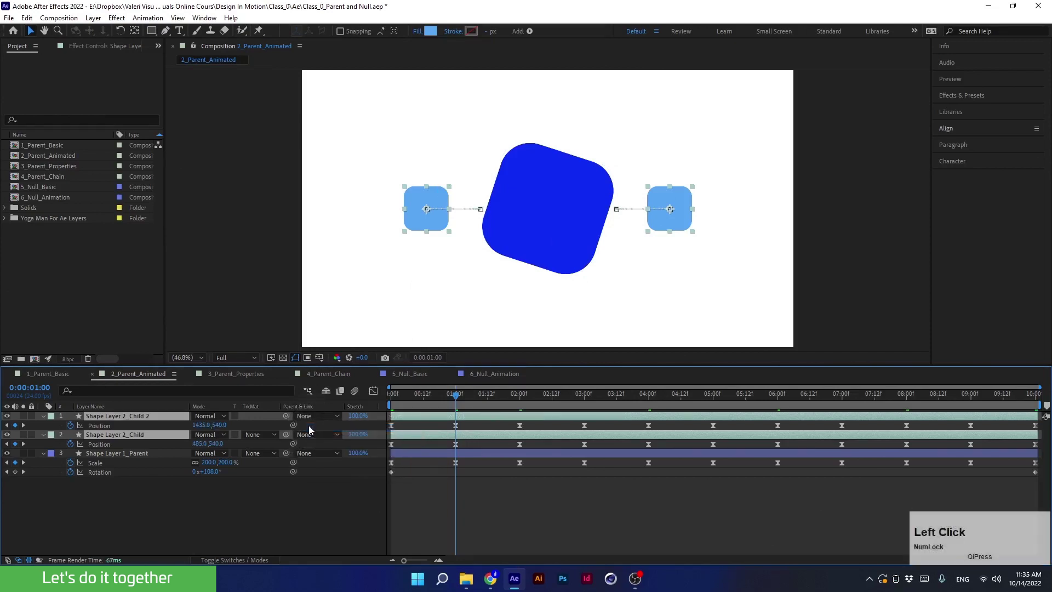
drag(455, 393, 400, 417)
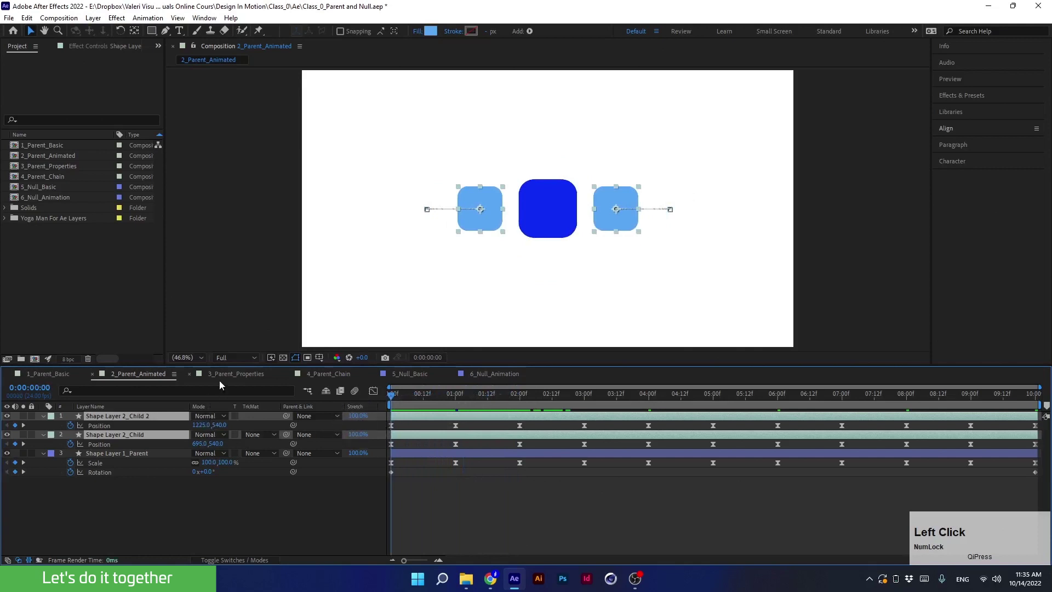
- Open the 3_Parent_Properties composition and reveal the animated properties of the Parent Properties text layer
click(201, 512)
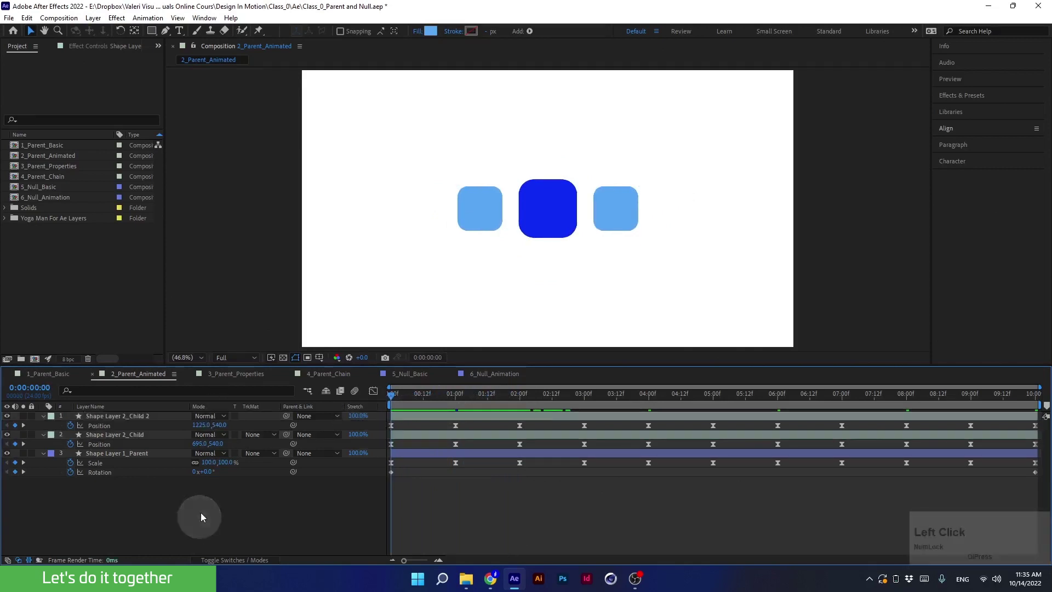
click(229, 374)
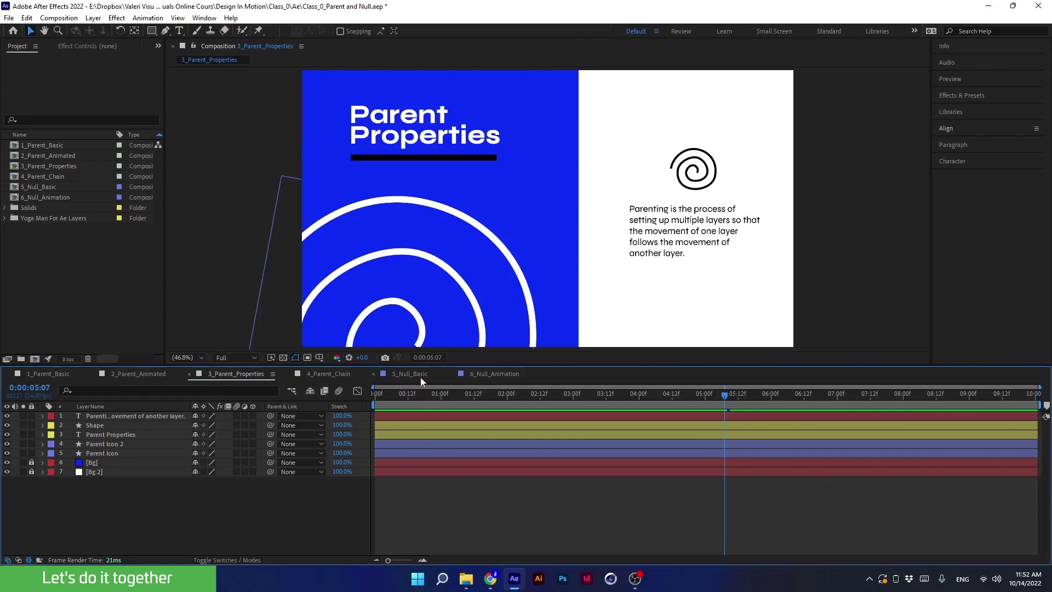
drag(525, 394, 567, 403)
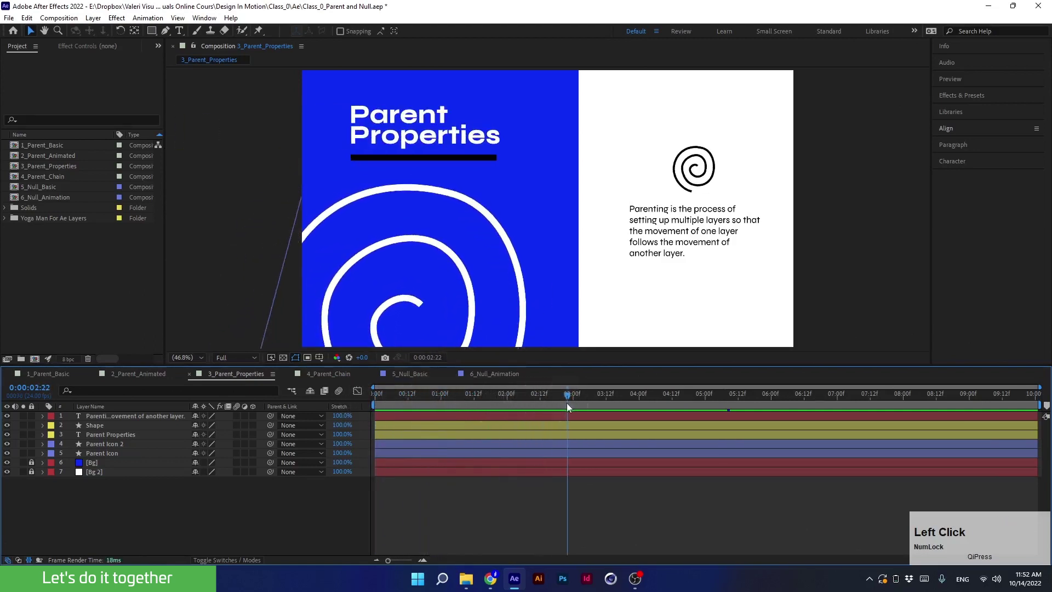
click(371, 125)
drag(564, 394, 526, 405)
key(u)
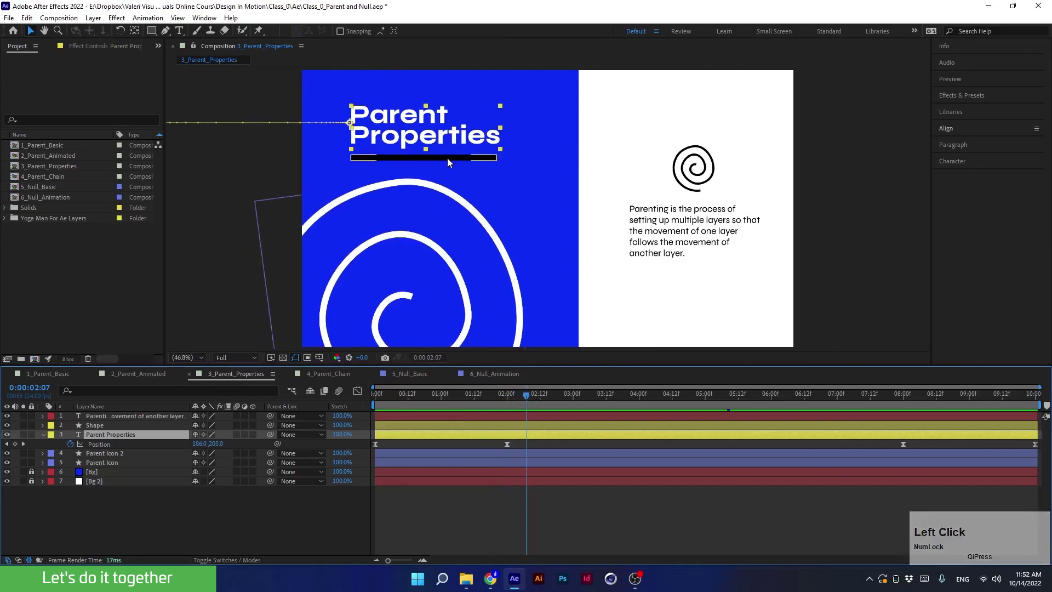
- Try animating the Shape bar's Position from -331.0, 341.5 at the first frame to its resting place under the title at 0:00:02:00
click(446, 159)
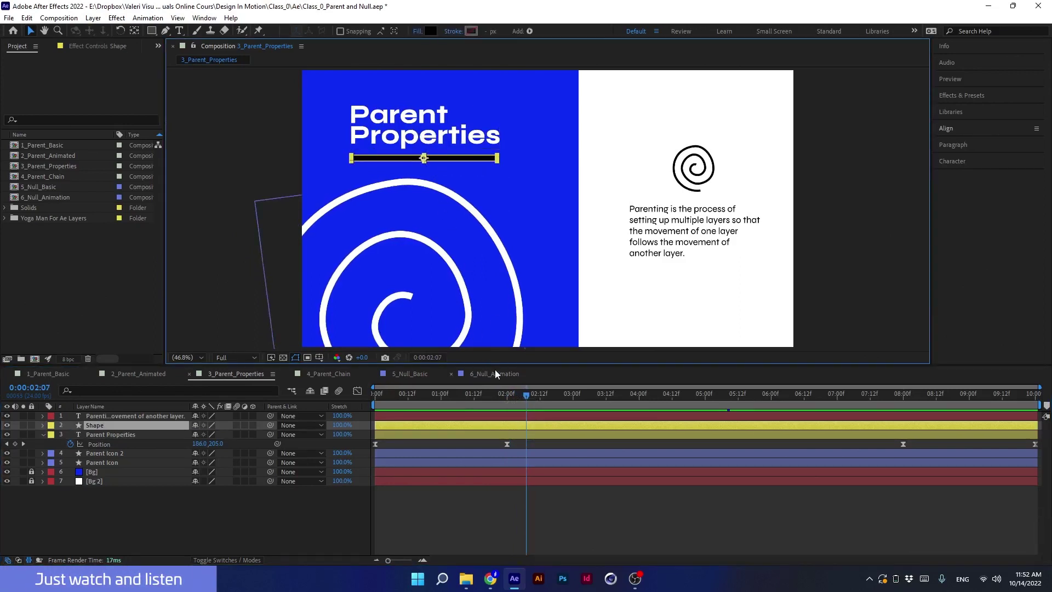
key(p)
drag(515, 398, 505, 404)
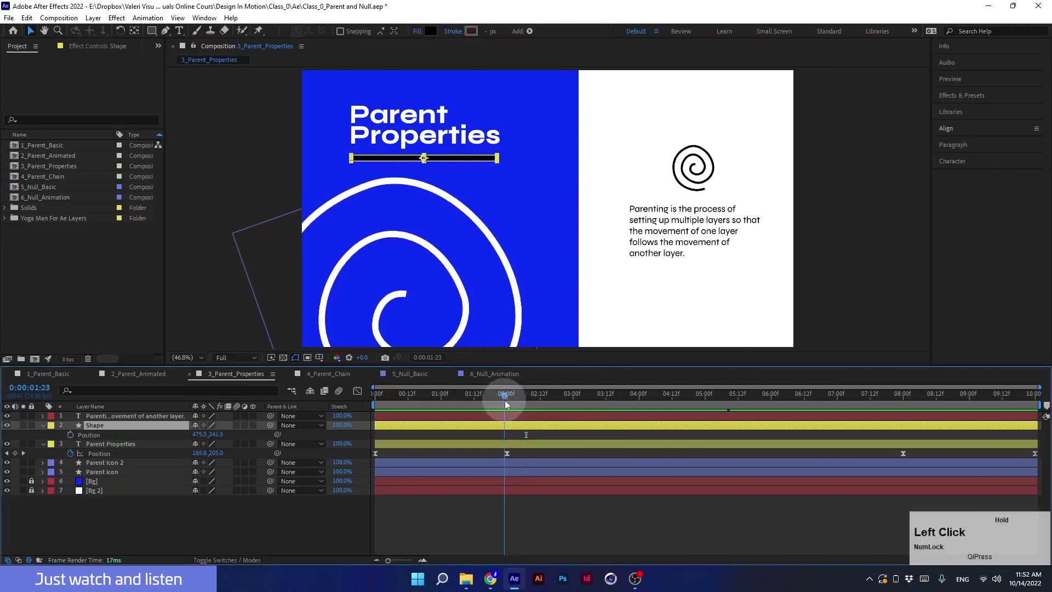
click(71, 433)
drag(506, 396, 340, 404)
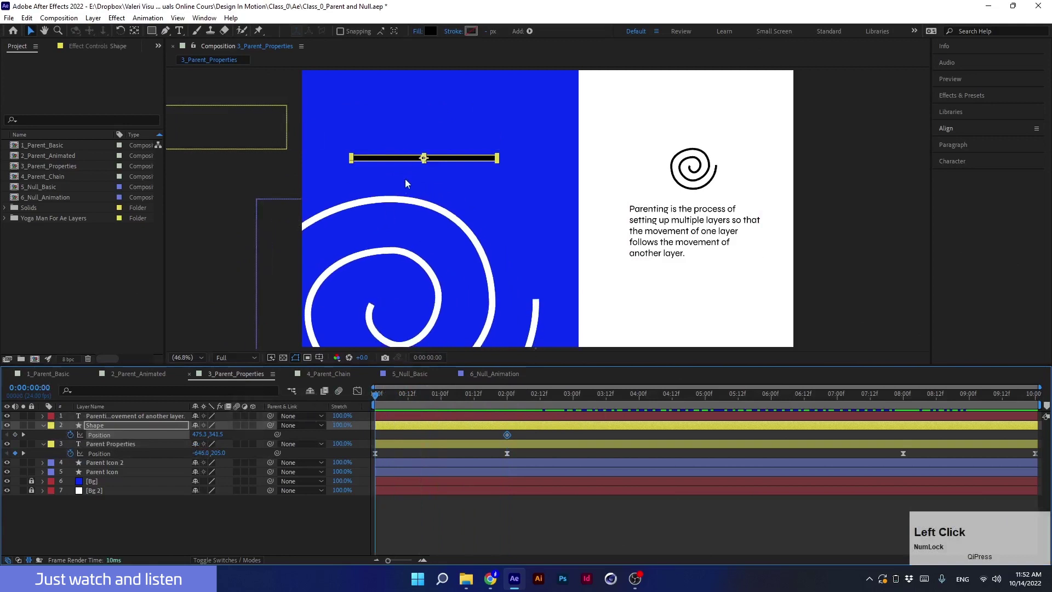
drag(371, 166, 366, 165)
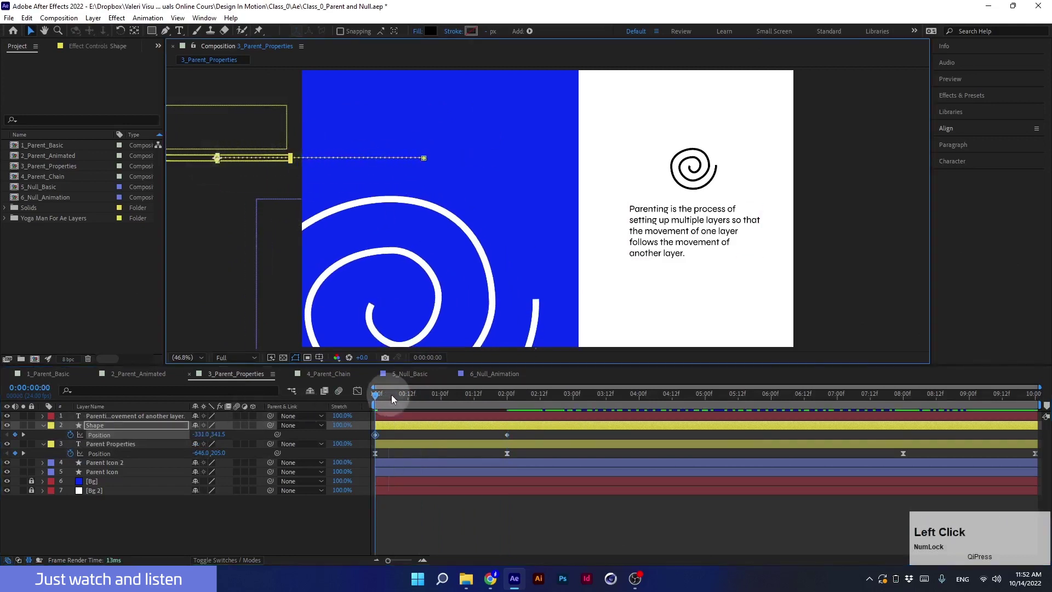
drag(391, 394, 486, 405)
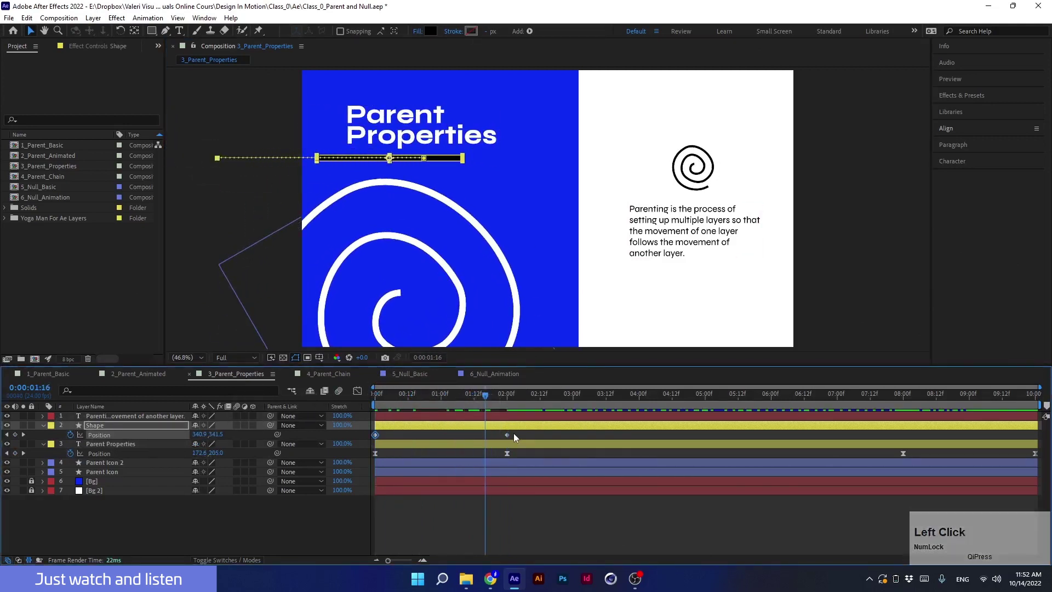
- Undo the Position keyframes on the Shape layer
drag(427, 432, 359, 435)
key(ctrl+z)
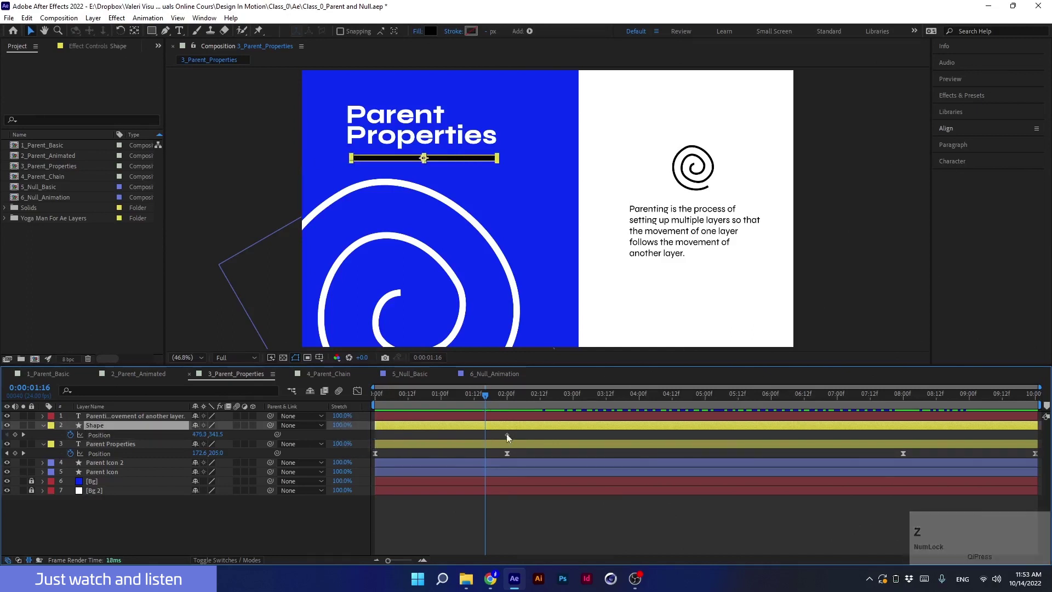
drag(496, 434, 522, 443)
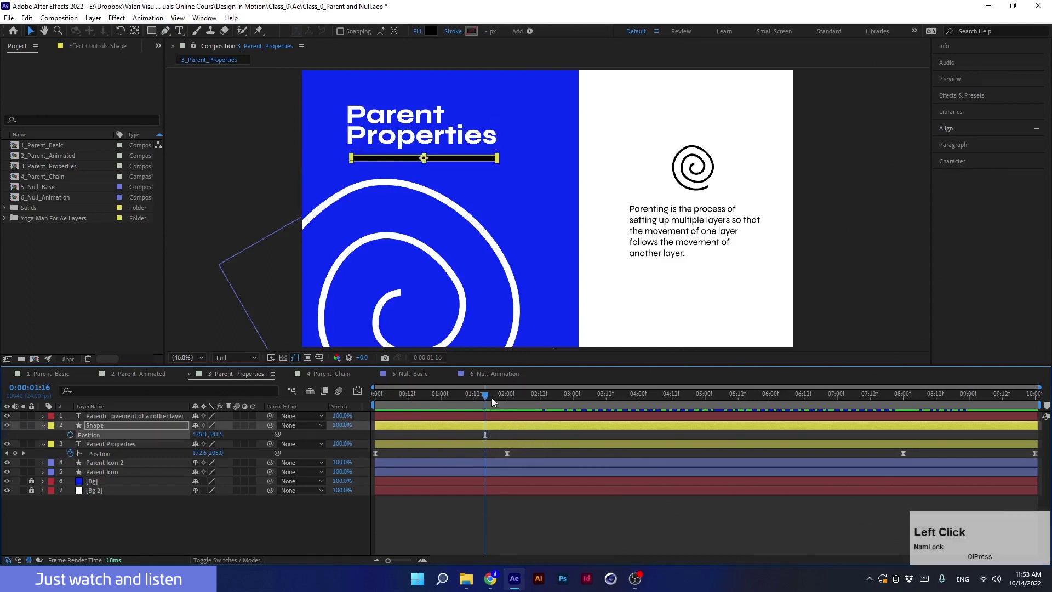
- Try parenting the Shape bar to the Parent Properties text layer at 0:00:00:23, check how it moves, and undo the link
drag(491, 402, 436, 435)
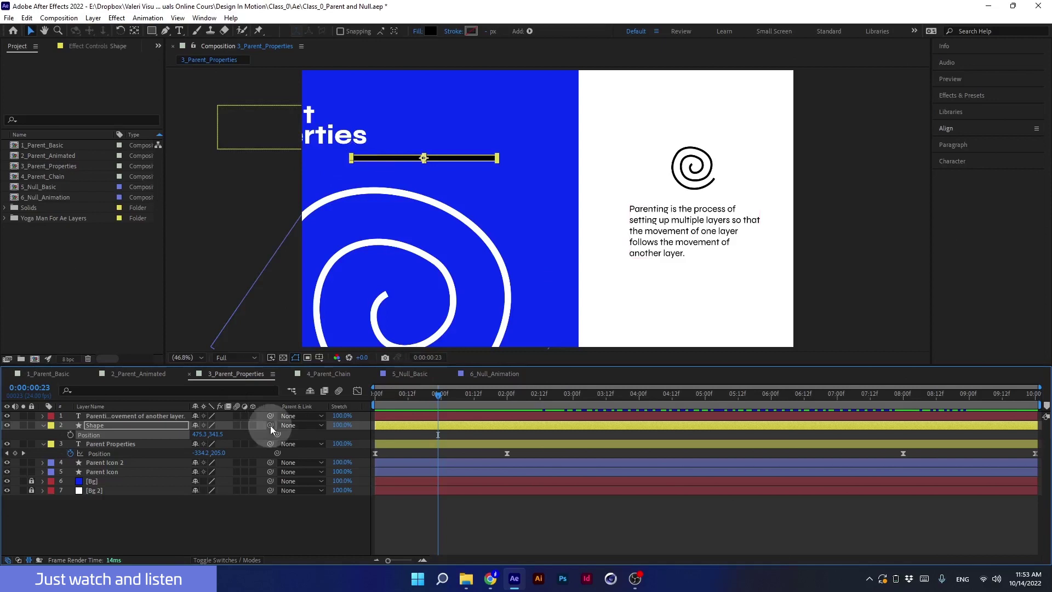
drag(271, 426, 129, 441)
drag(438, 396, 449, 434)
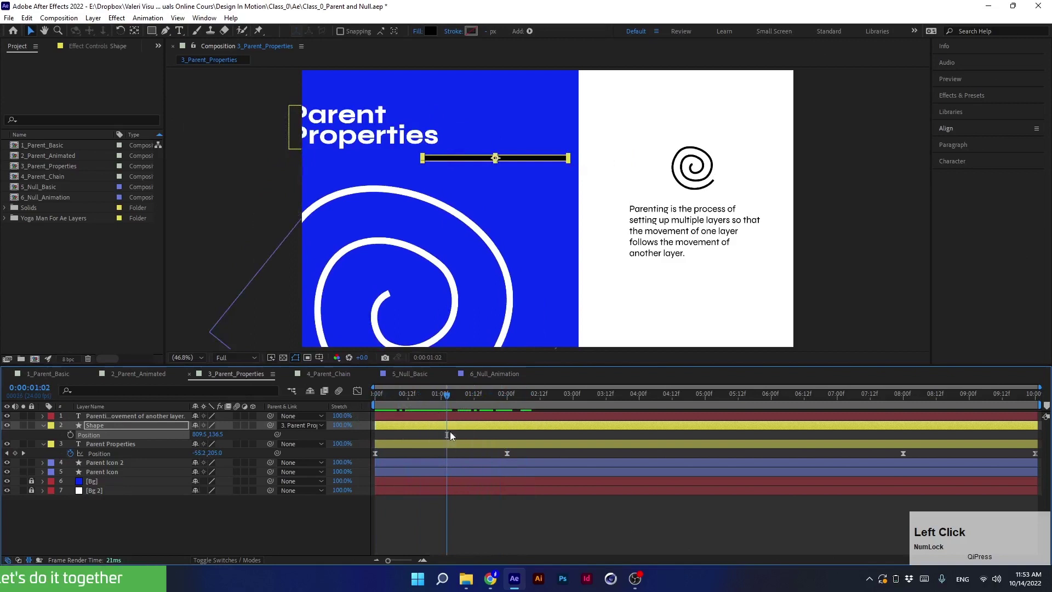
key(ctrl+z)
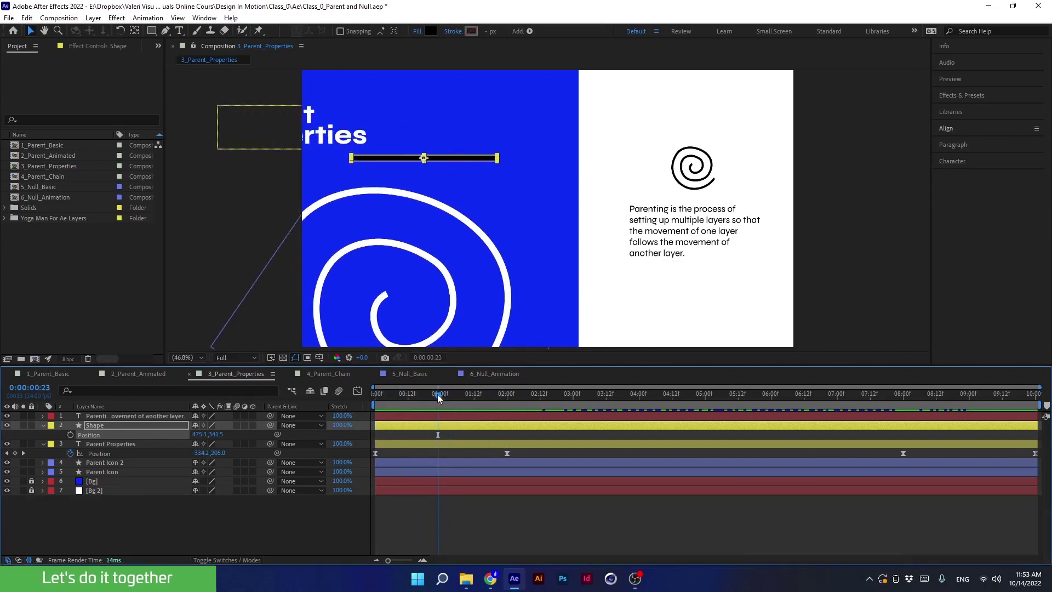
- Parent the Shape bar to the Parent Properties text layer just after 0:00:02:00 and collapse the properties of both layers
drag(437, 394, 529, 400)
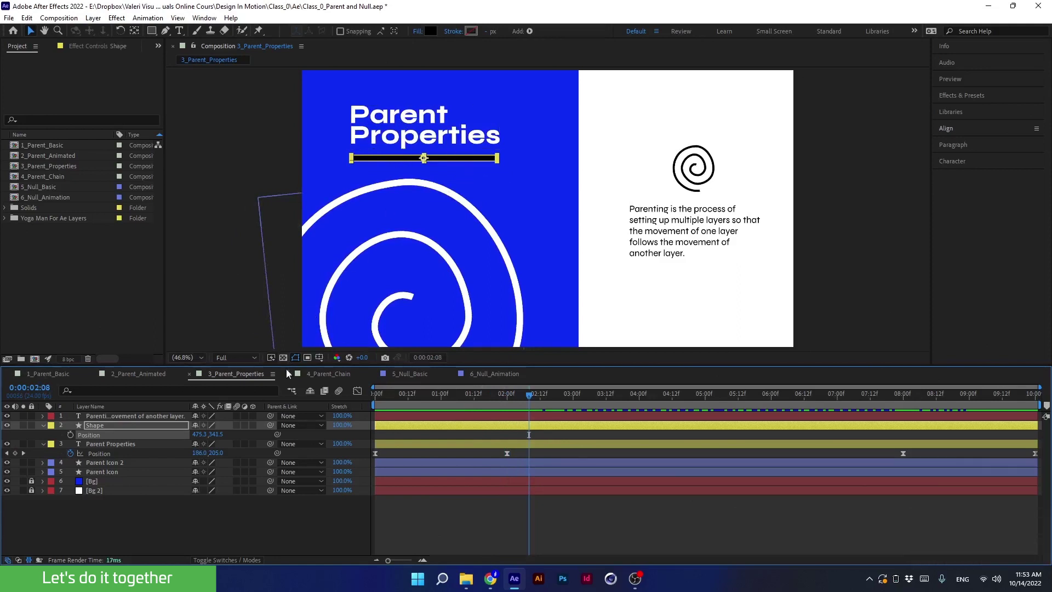
drag(271, 426, 151, 446)
drag(540, 406, 523, 392)
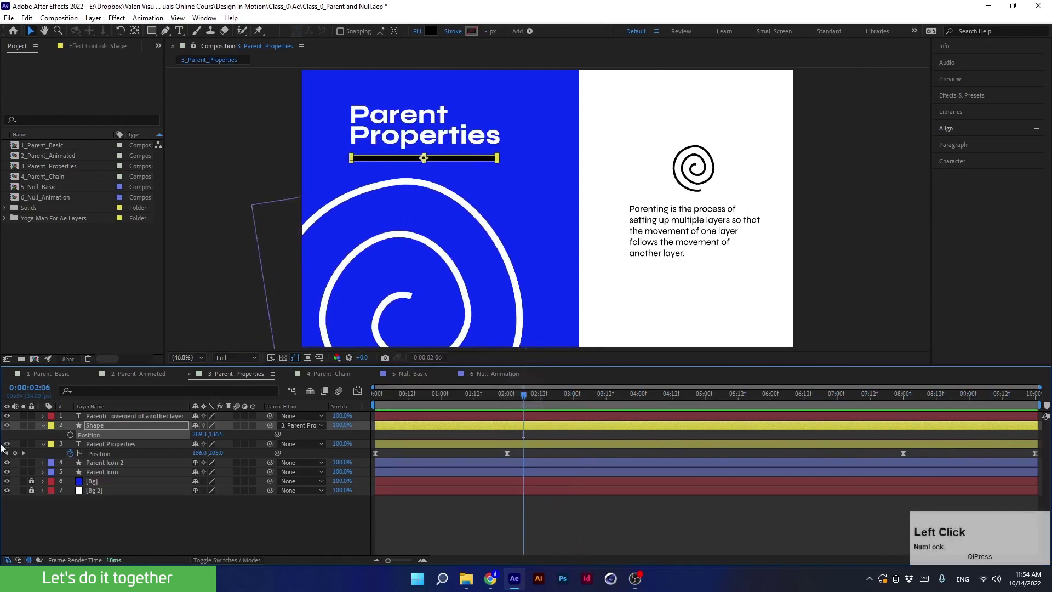
click(40, 425)
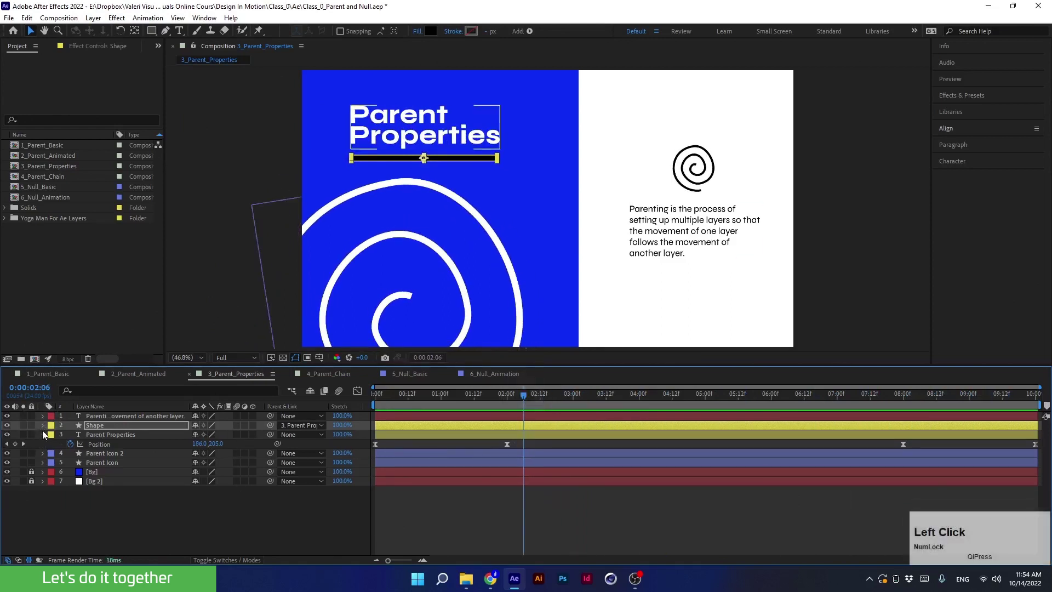
click(43, 433)
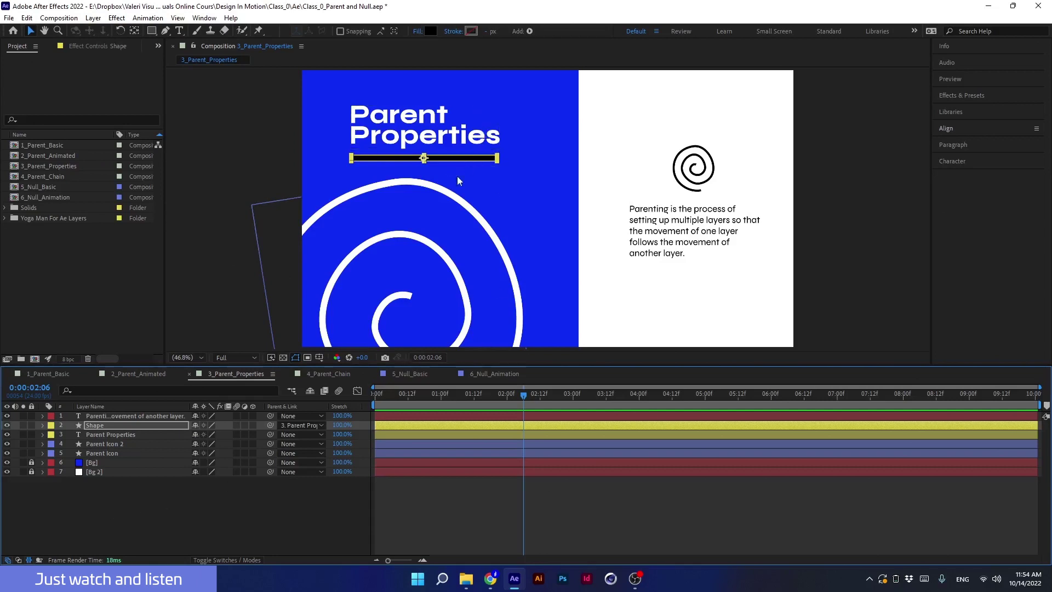
- Examine which layers form the large spiral, the small spiral icon, the bar under the title and the blue background
click(274, 233)
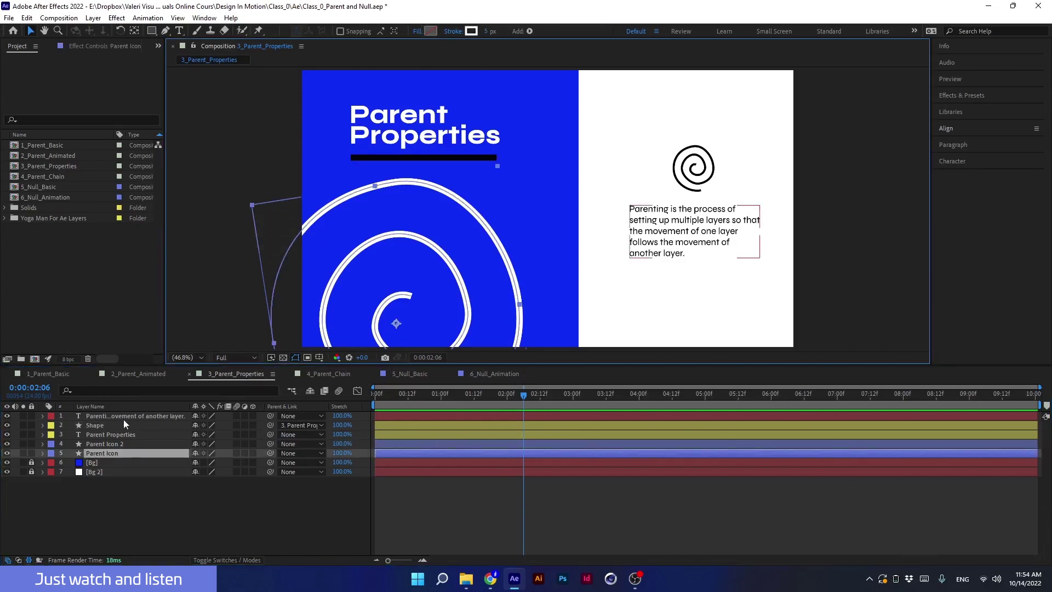
click(689, 179)
click(451, 229)
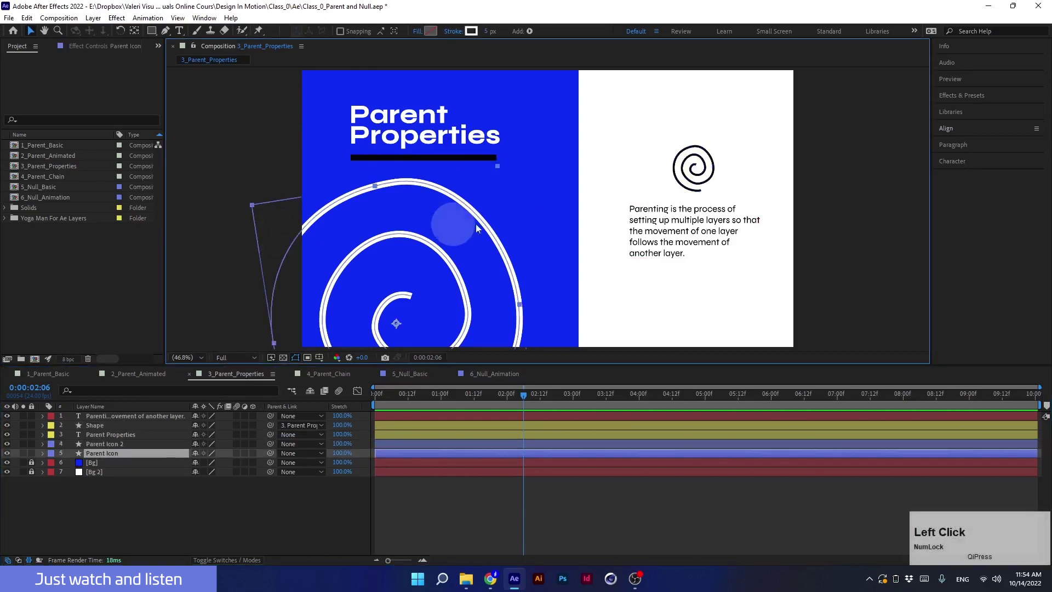
click(701, 165)
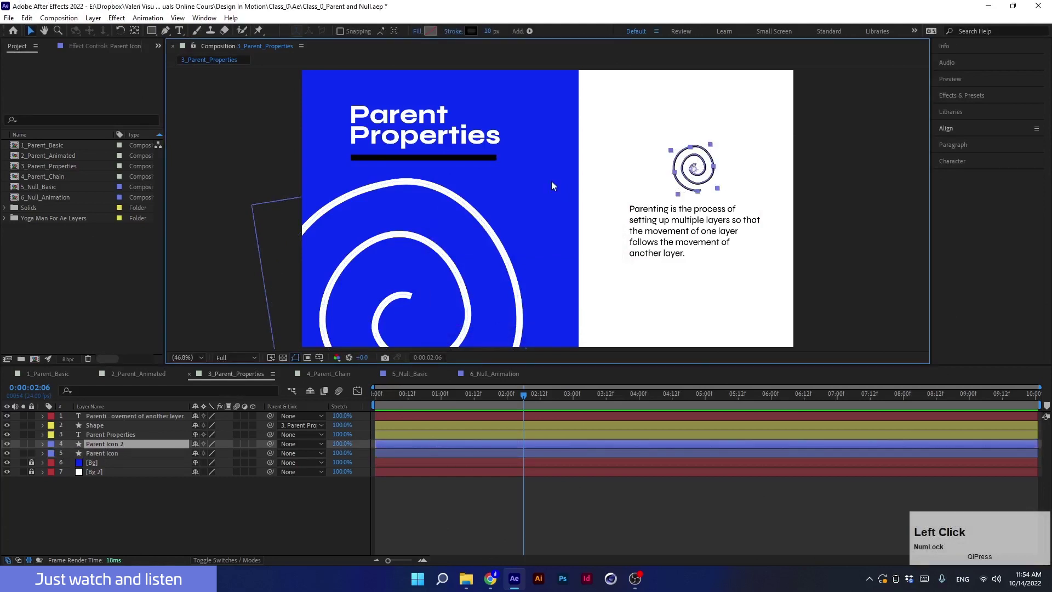
click(476, 204)
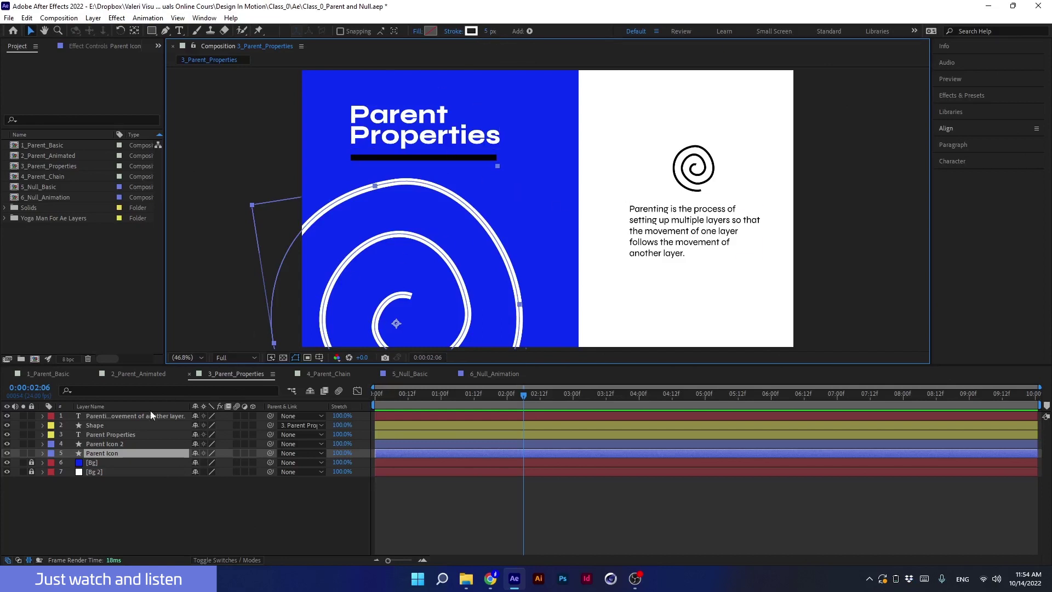
click(7, 463)
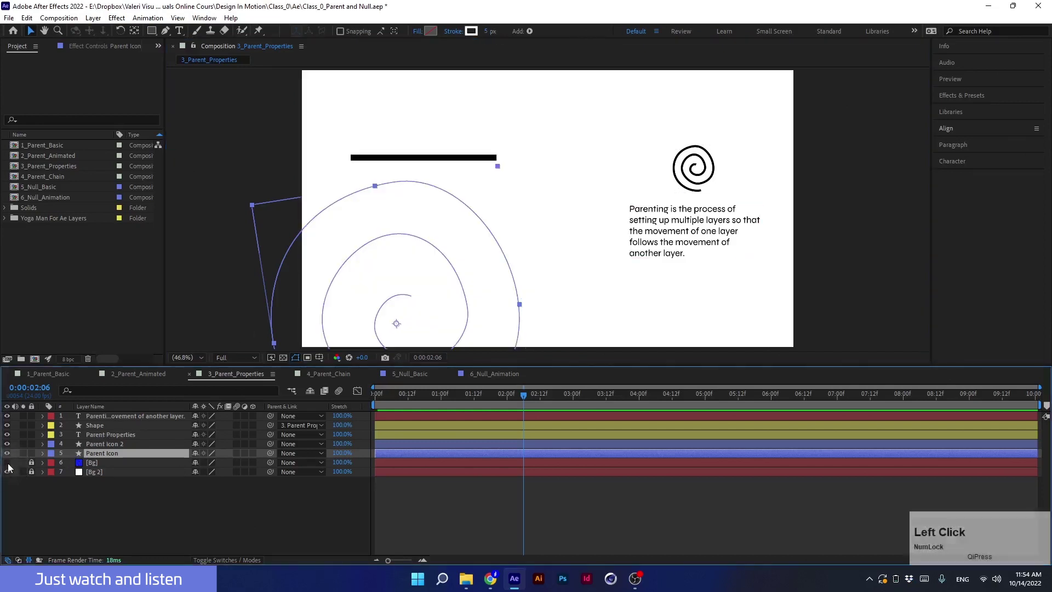
click(7, 464)
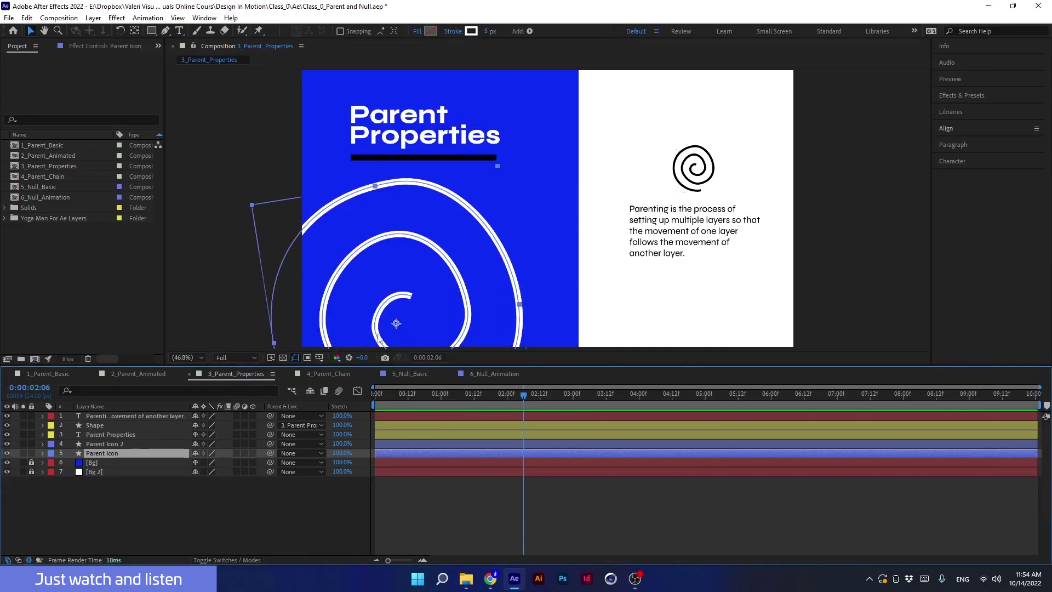
click(484, 162)
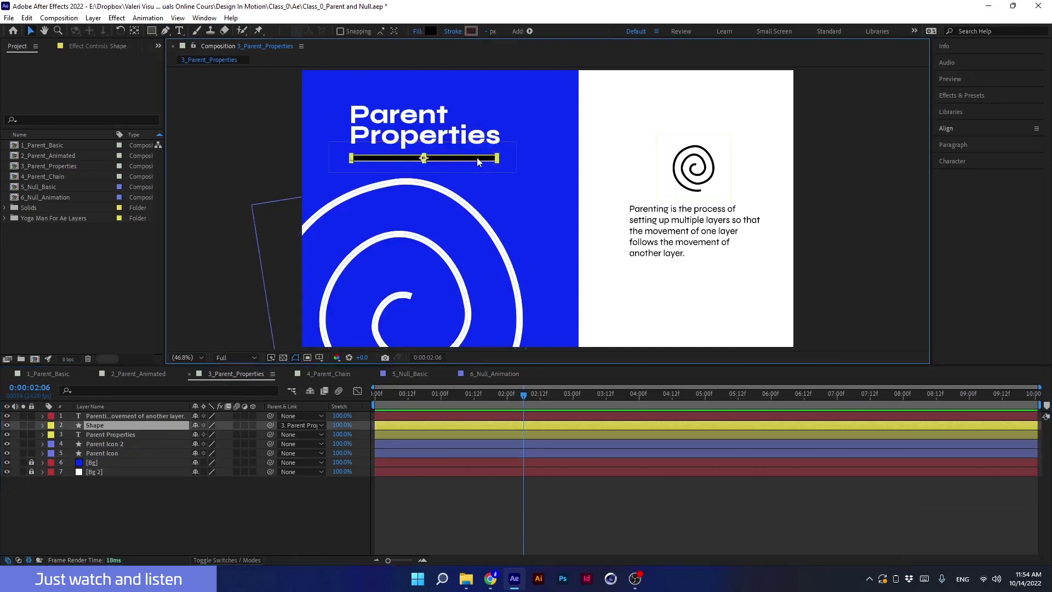
click(678, 169)
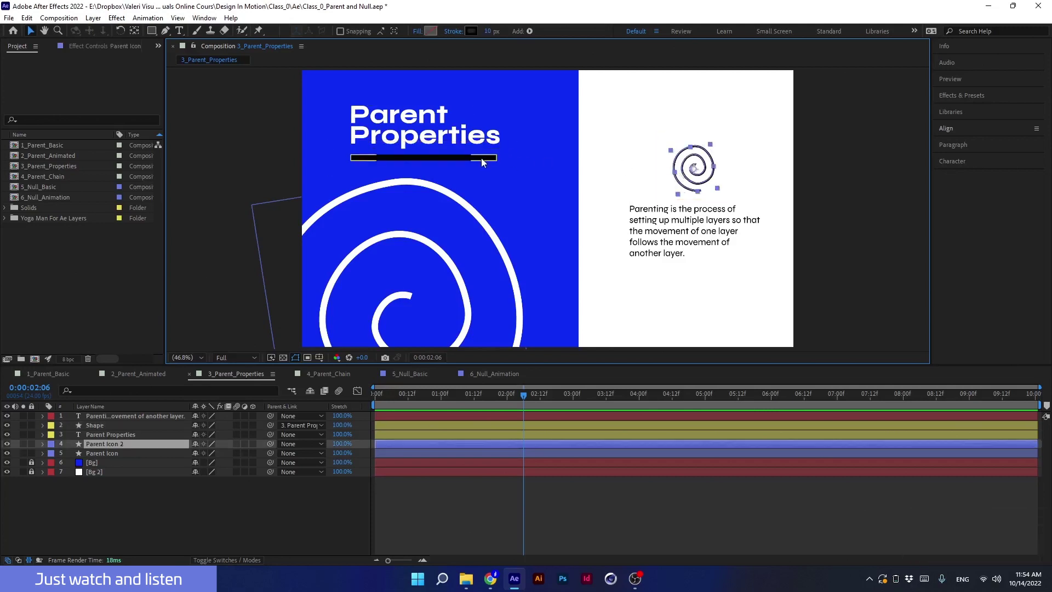
click(439, 393)
drag(432, 406, 570, 408)
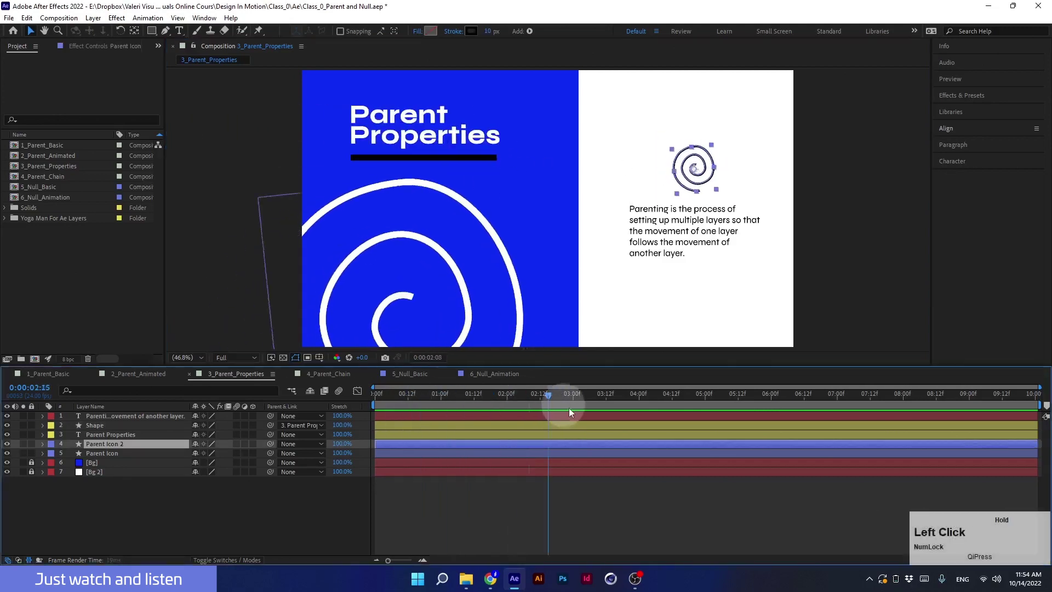
- Try changing the fill of the Shape bar under the title to red, FF0000
click(449, 157)
click(431, 31)
click(411, 265)
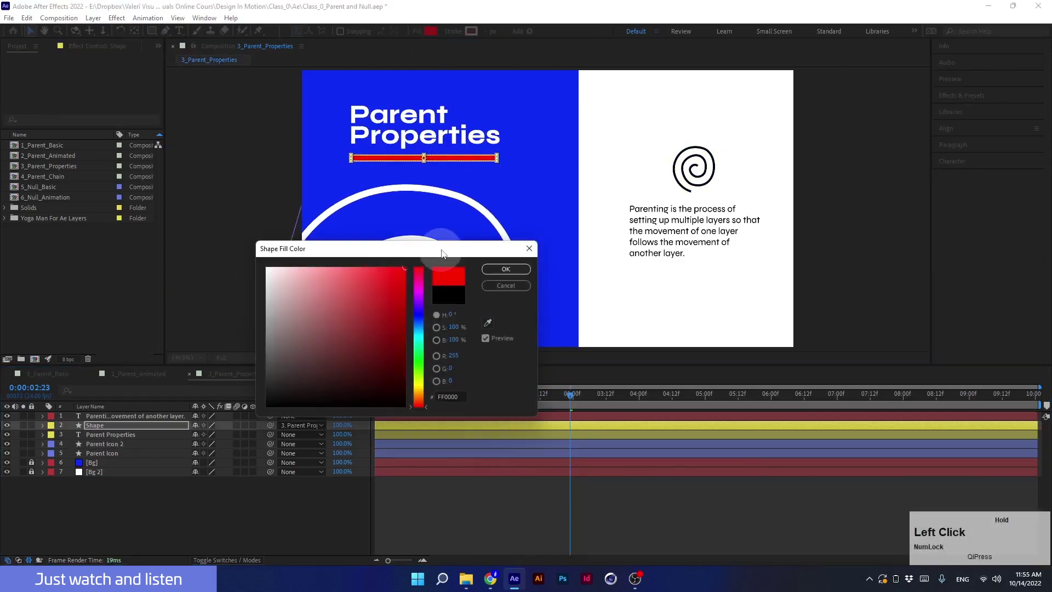
click(502, 265)
- Try matching the Parent Icon 2 spiral's stroke to the bar by sampling the bar's red, FF0000
click(694, 167)
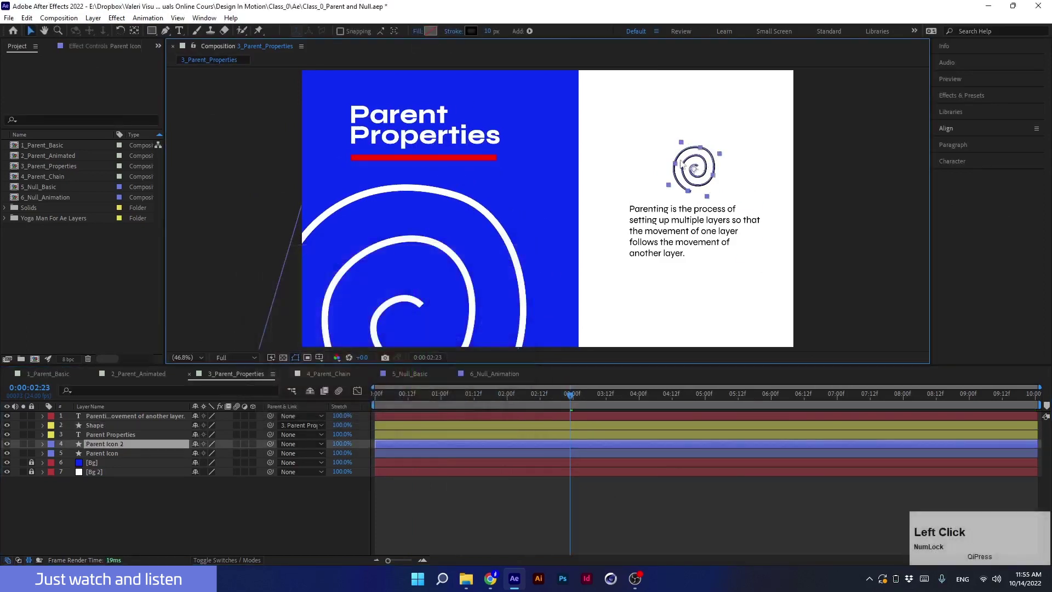
click(471, 32)
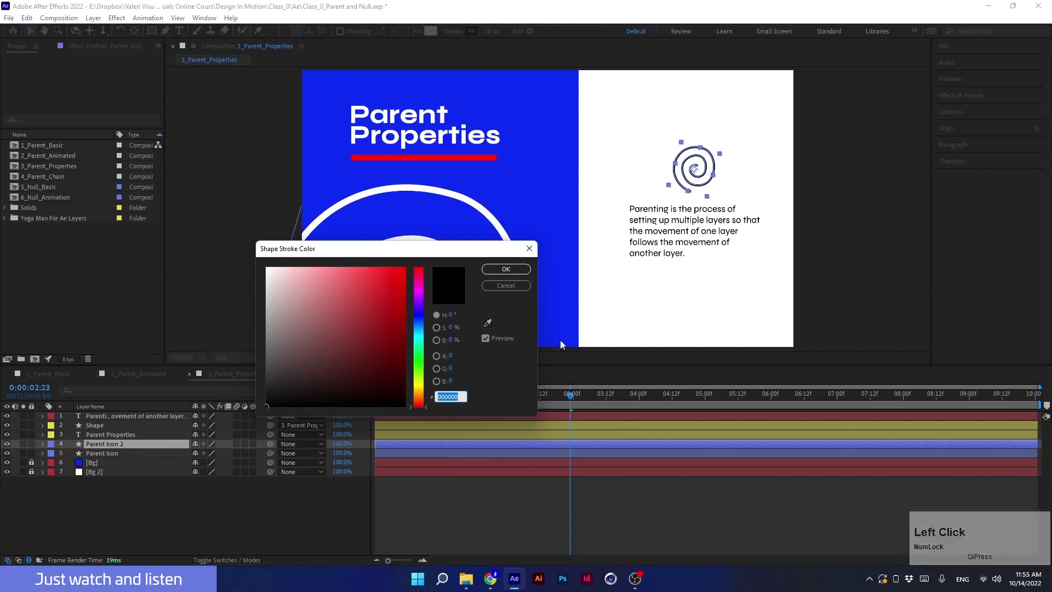
click(488, 323)
click(488, 158)
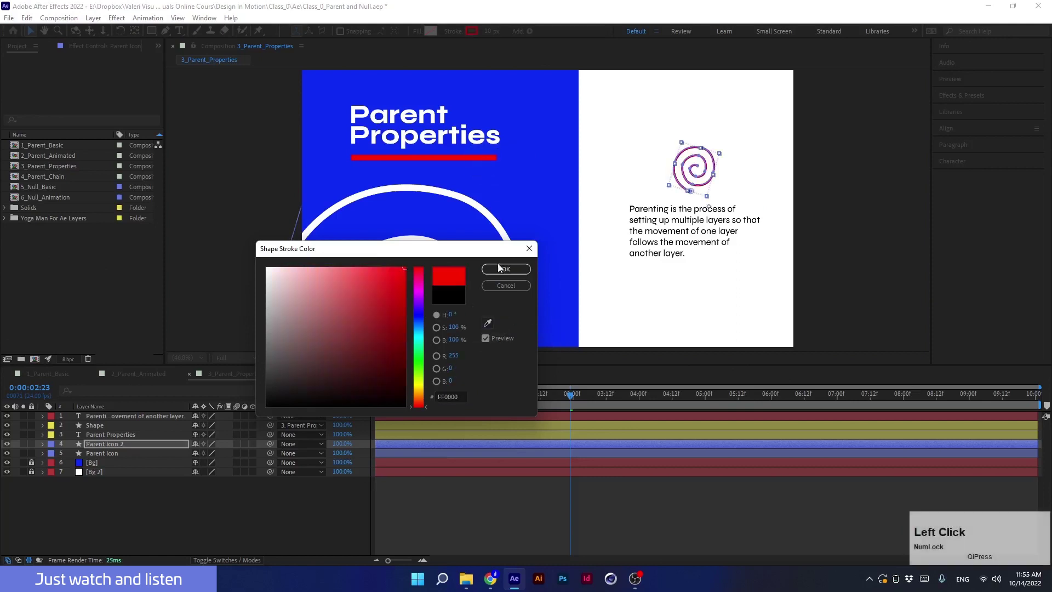
click(506, 269)
- Undo the red color changes on the Shape bar and the Parent Icon 2 spiral
click(284, 496)
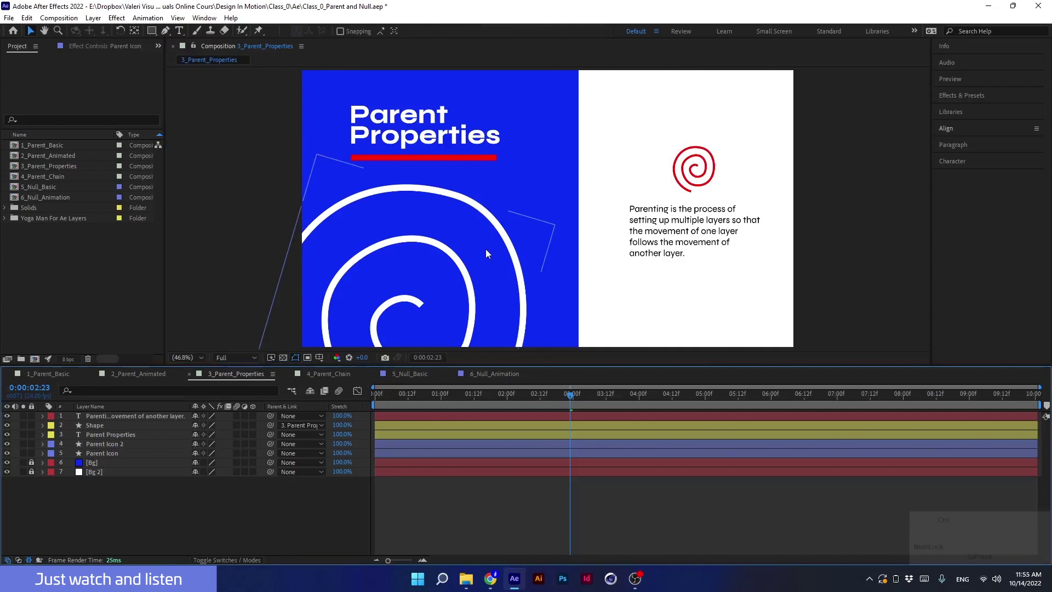
key(ctrl+z)
key(ctrl+z)
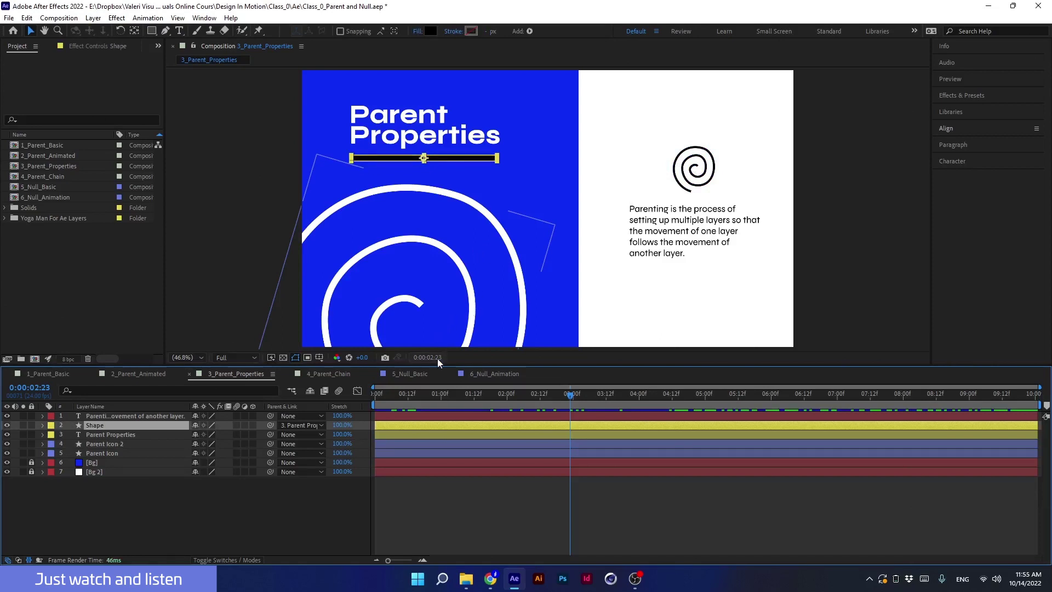
- Make the timeline taller and reveal the Fill 1 properties inside Rectangle 1 of the Shape layer
drag(438, 364, 447, 270)
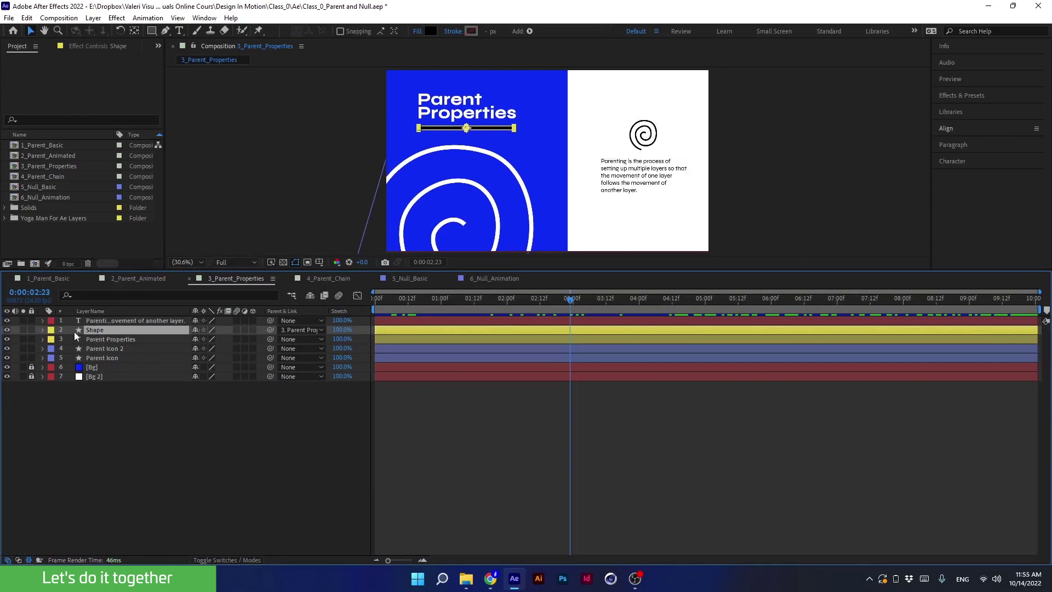
click(7, 330)
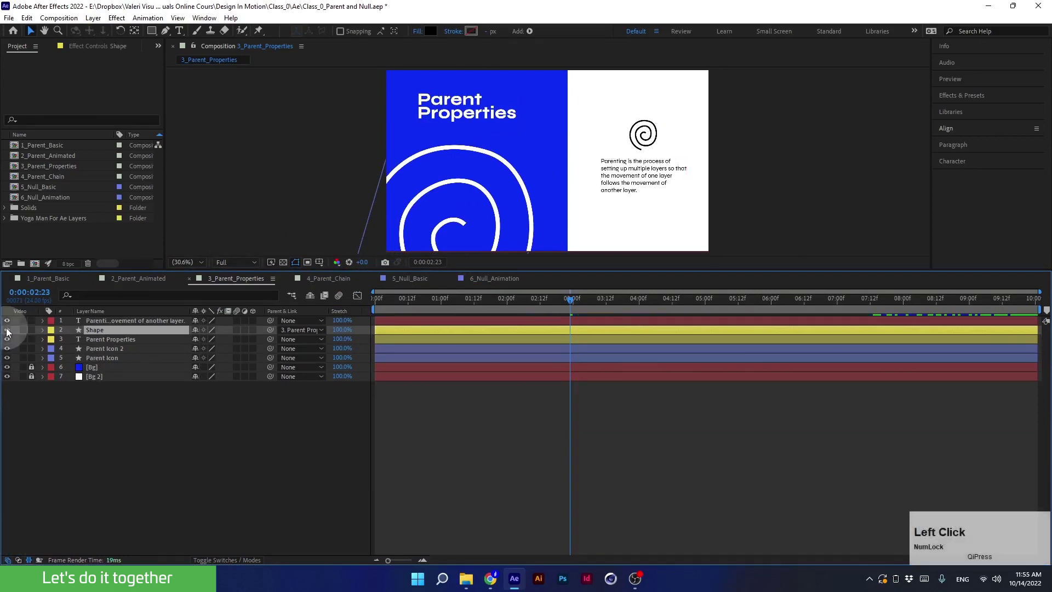
click(7, 329)
click(43, 329)
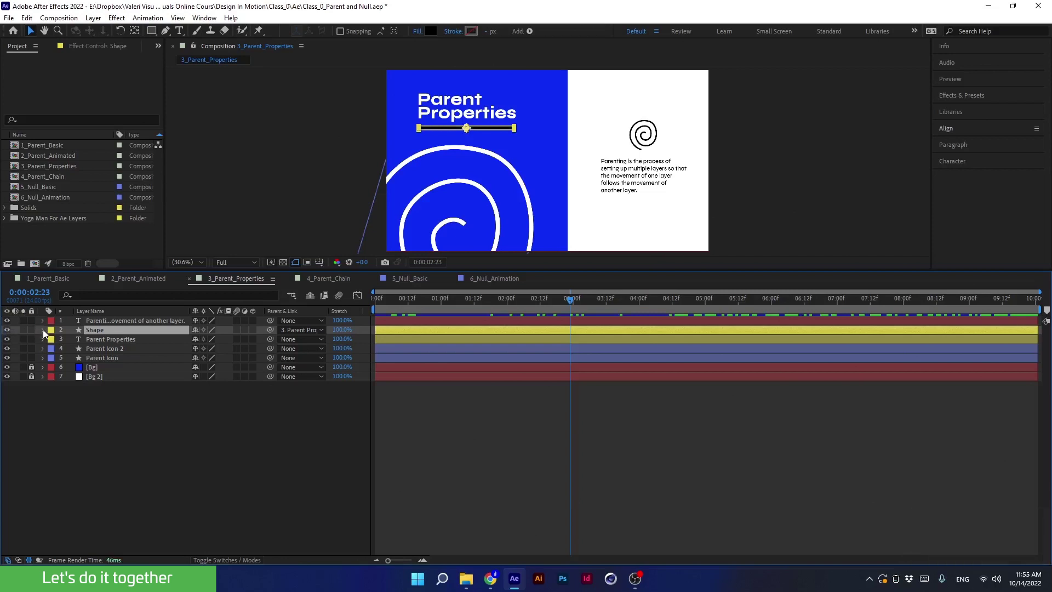
click(52, 349)
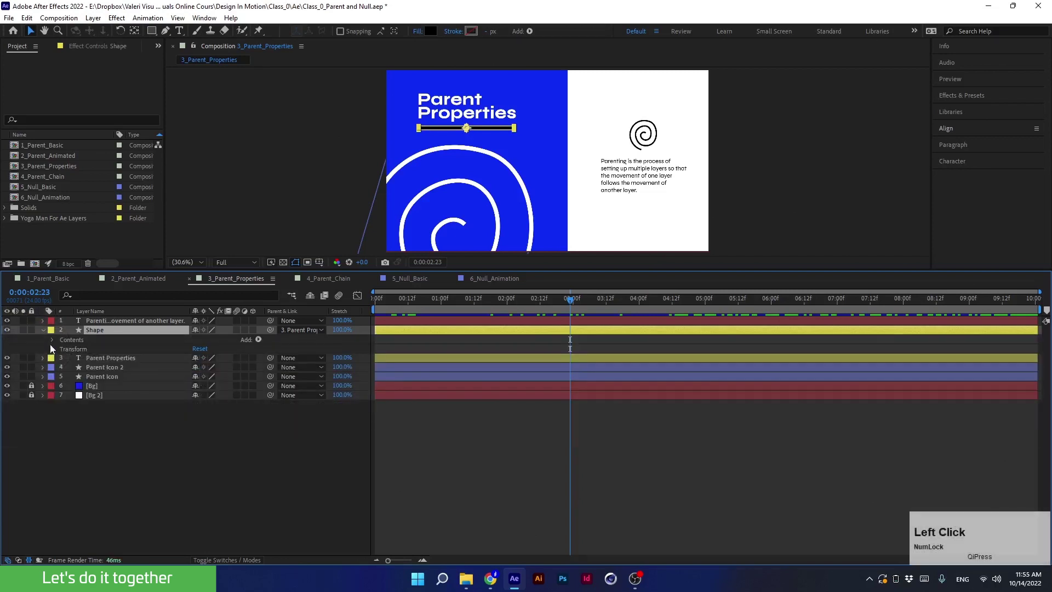
click(52, 339)
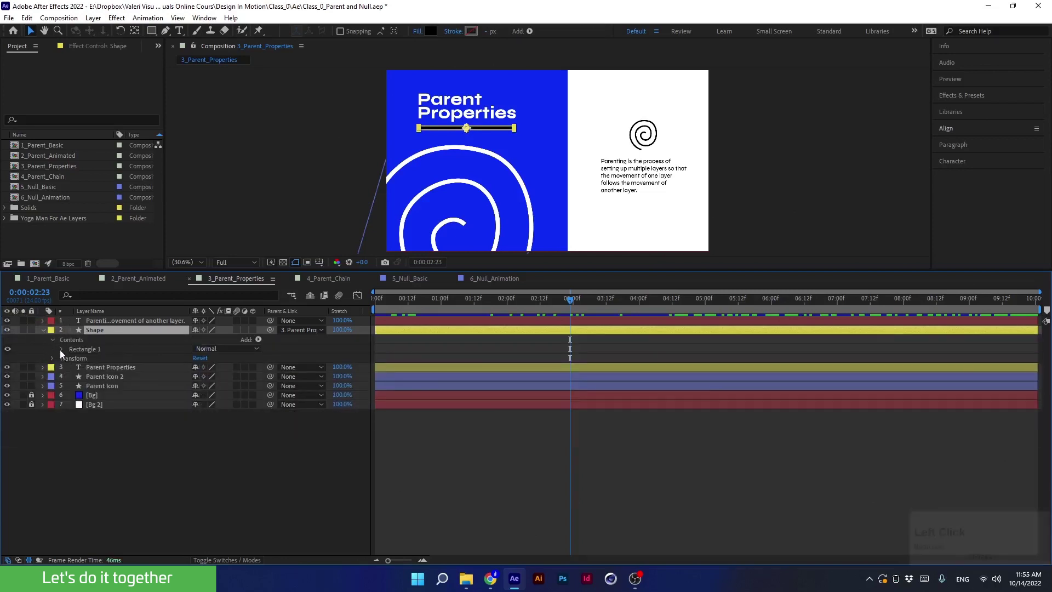
click(61, 349)
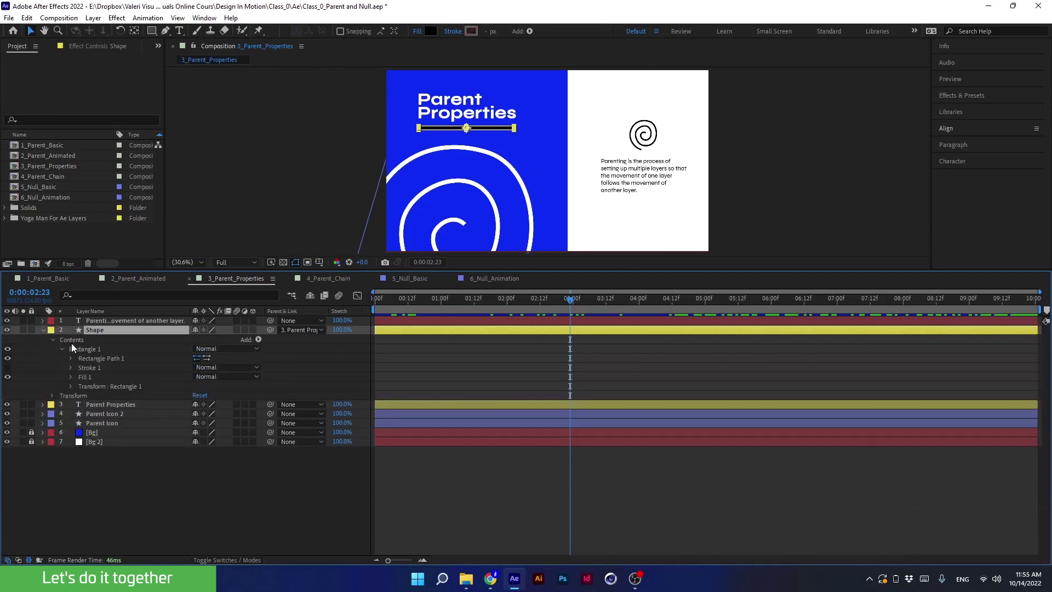
click(85, 376)
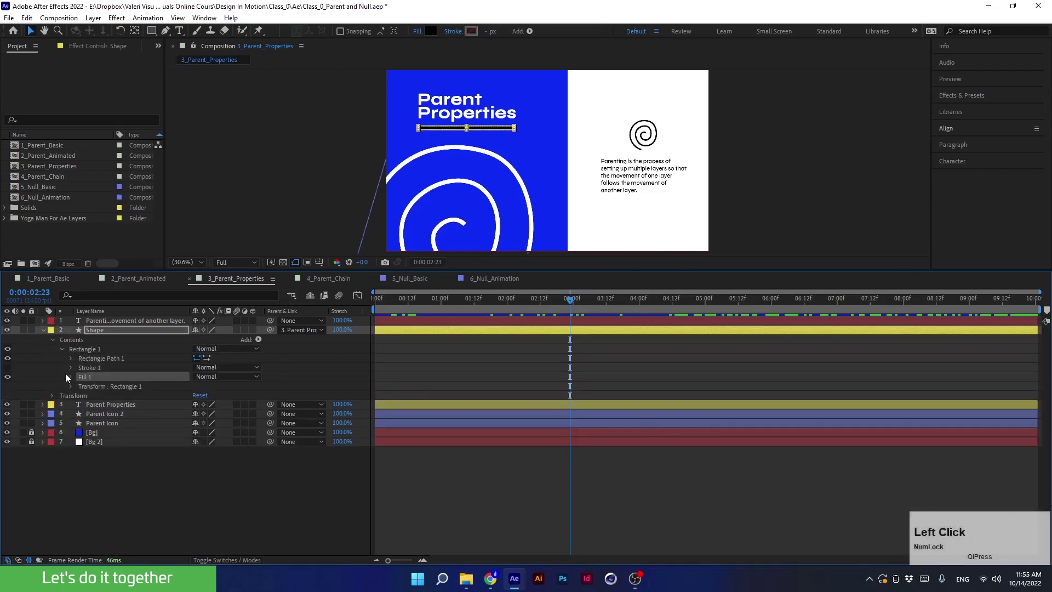
click(72, 377)
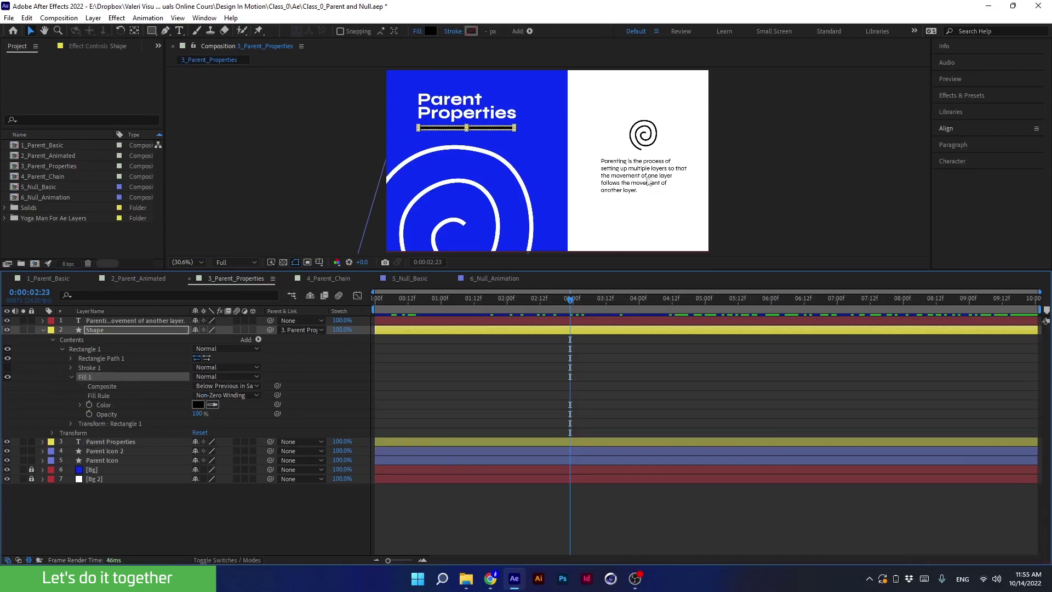
- Reveal the Stroke 1 properties inside Shape 1 of Parent Icon 2 and enlarge the timeline to show both layers' Color properties
click(38, 450)
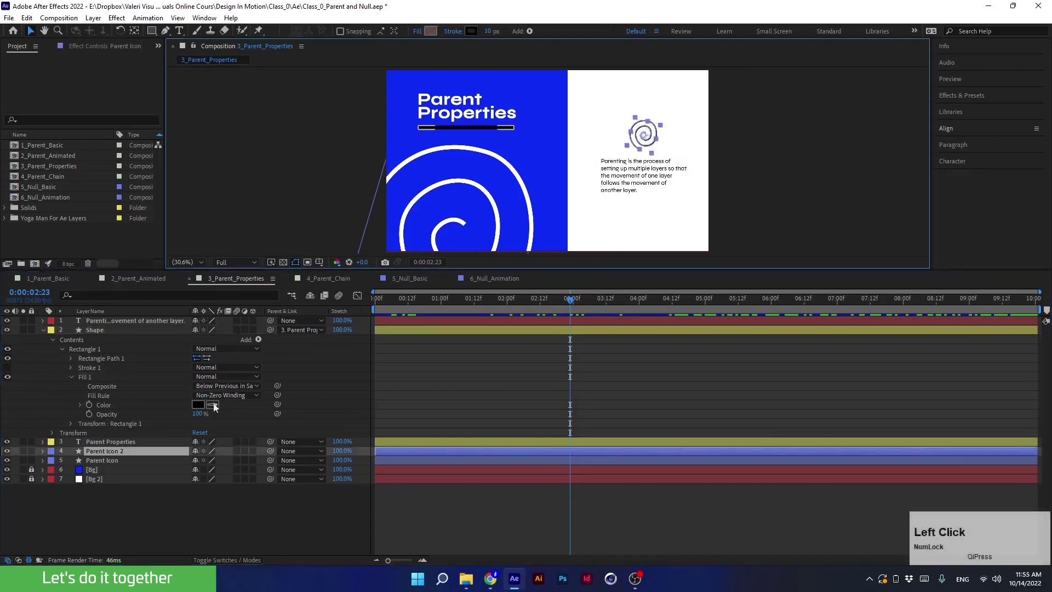
click(42, 450)
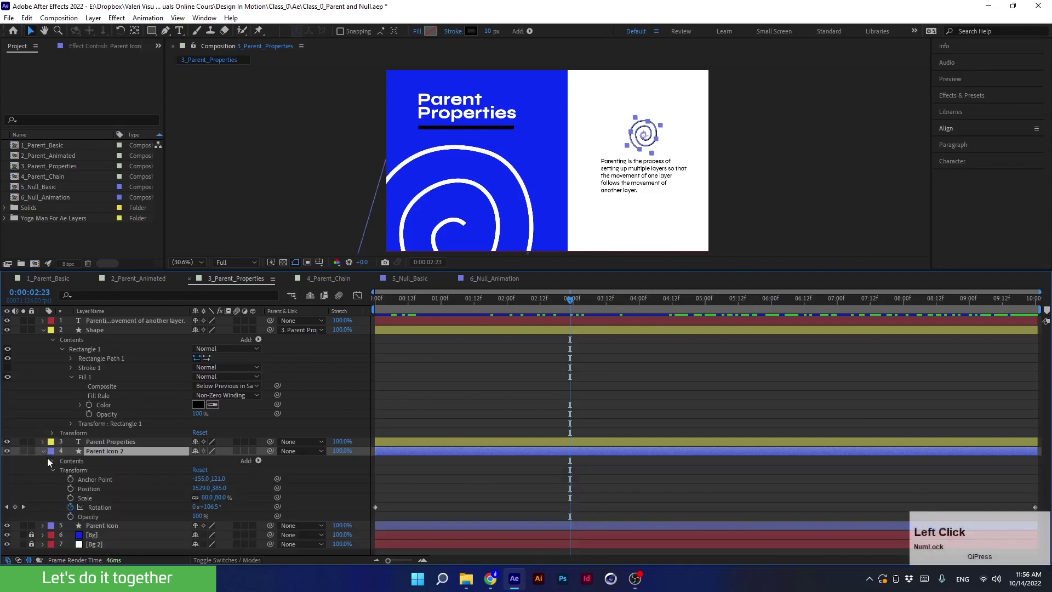
click(51, 469)
click(50, 460)
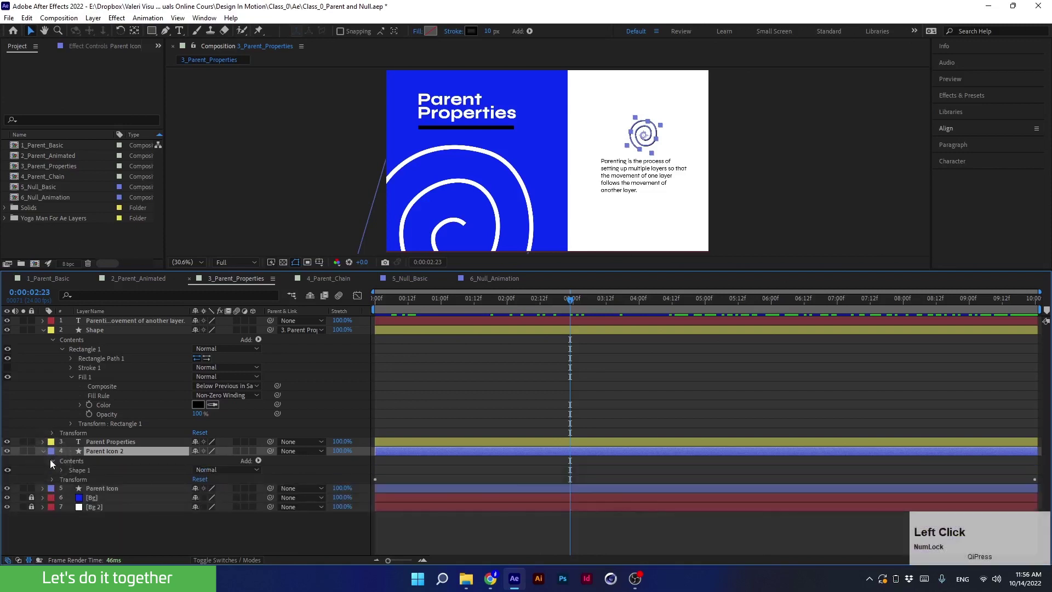
click(61, 469)
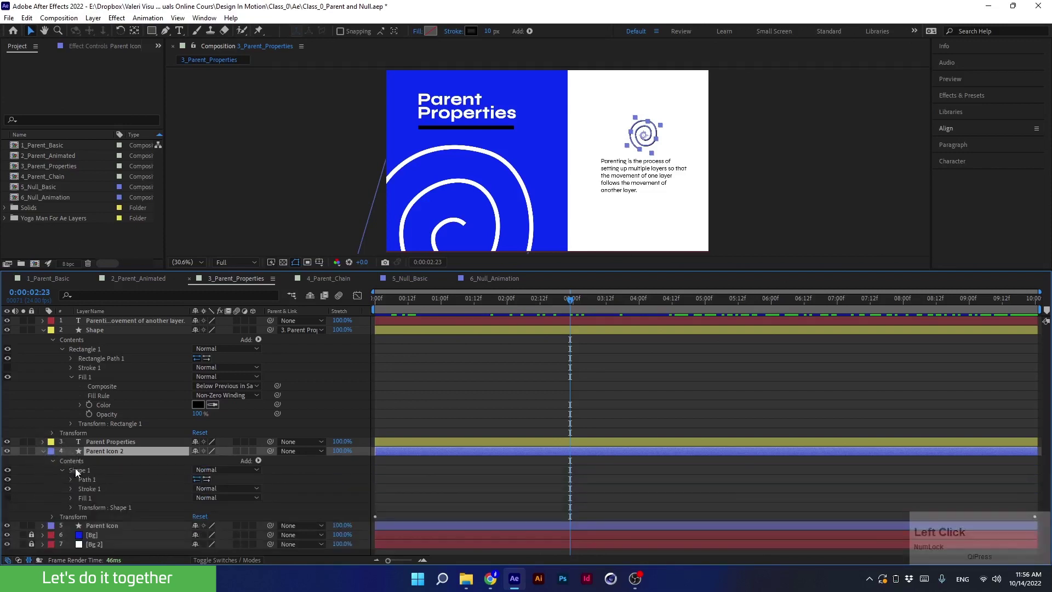
click(90, 488)
click(70, 488)
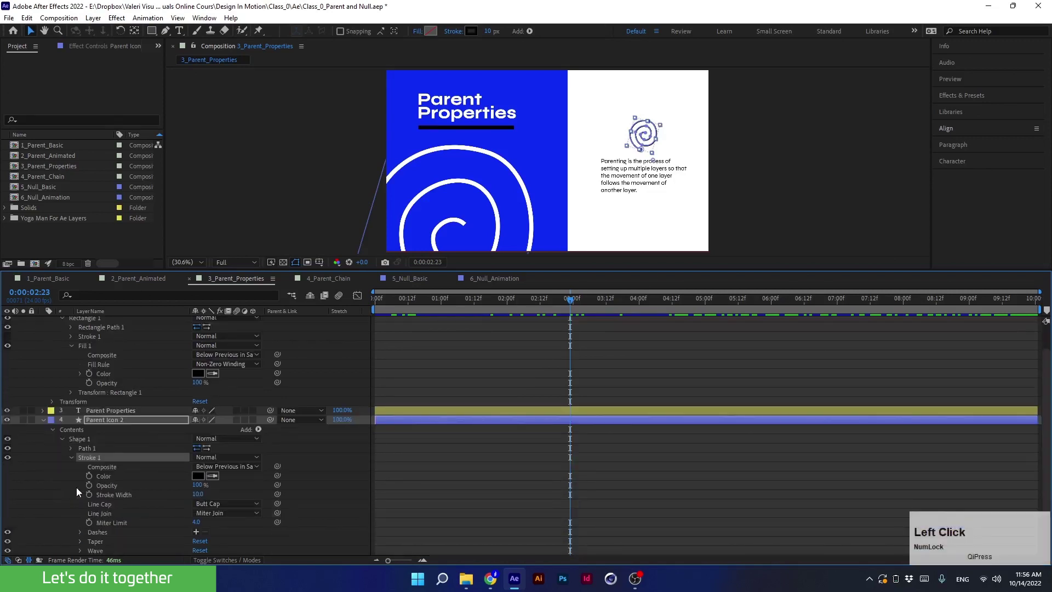
scroll(78, 488, down, 1)
scroll(77, 488, up, 1)
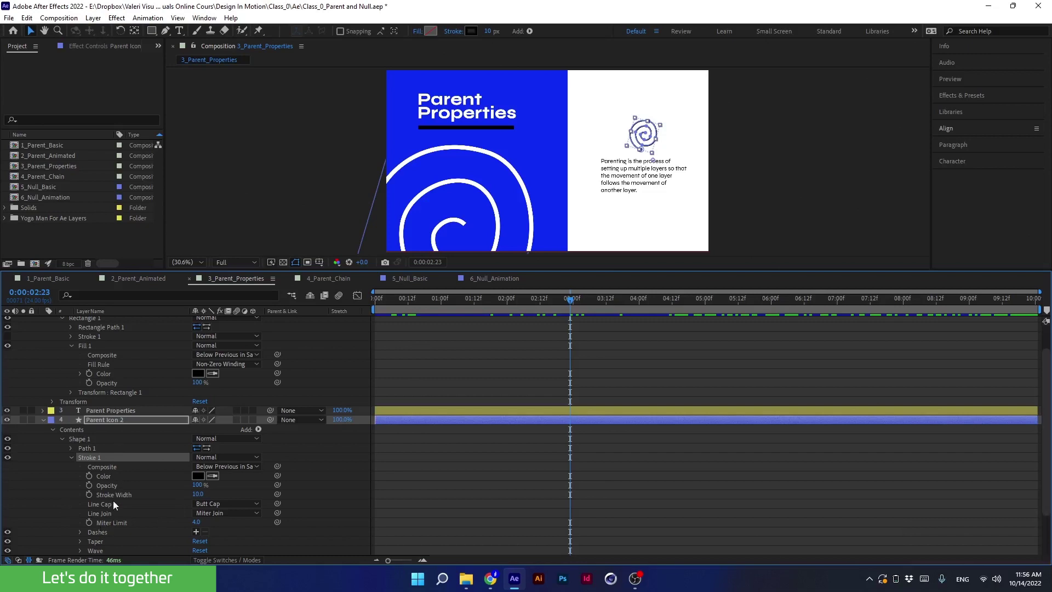
click(101, 373)
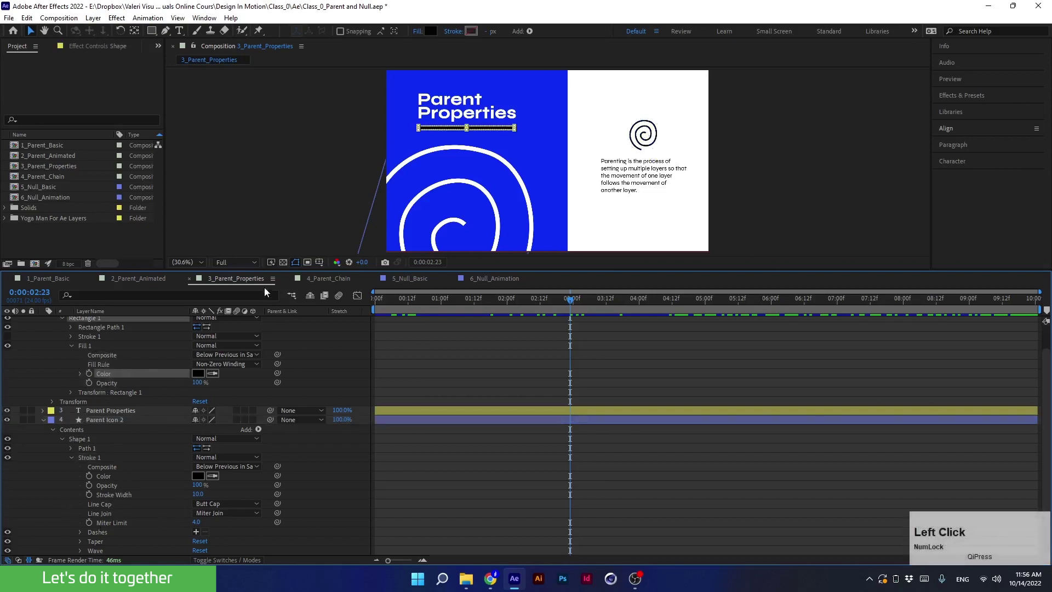
drag(260, 269, 270, 224)
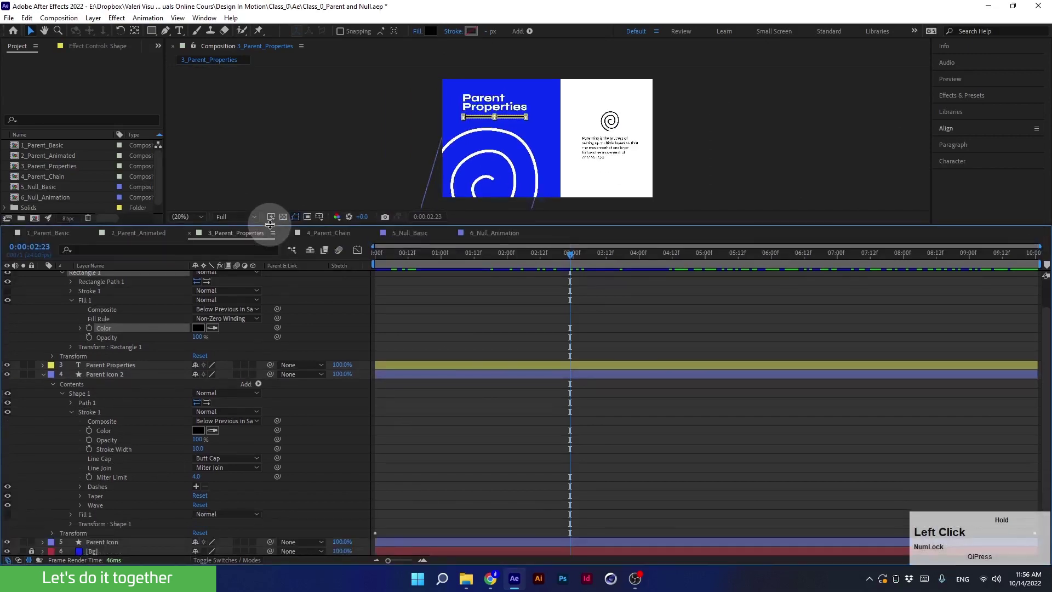
- Enlarge the composition view and toggle Fill 1 of the Shape bar and Stroke 1 of Parent Icon 2 to check what they control
scroll(100, 442, up, 1)
scroll(100, 441, up, 1)
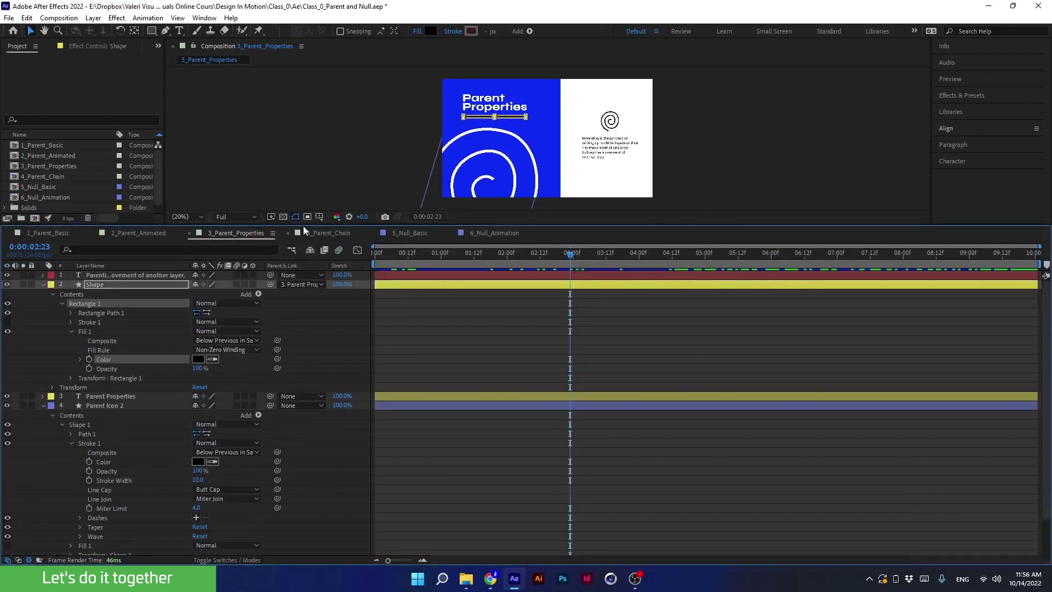
drag(303, 225, 300, 277)
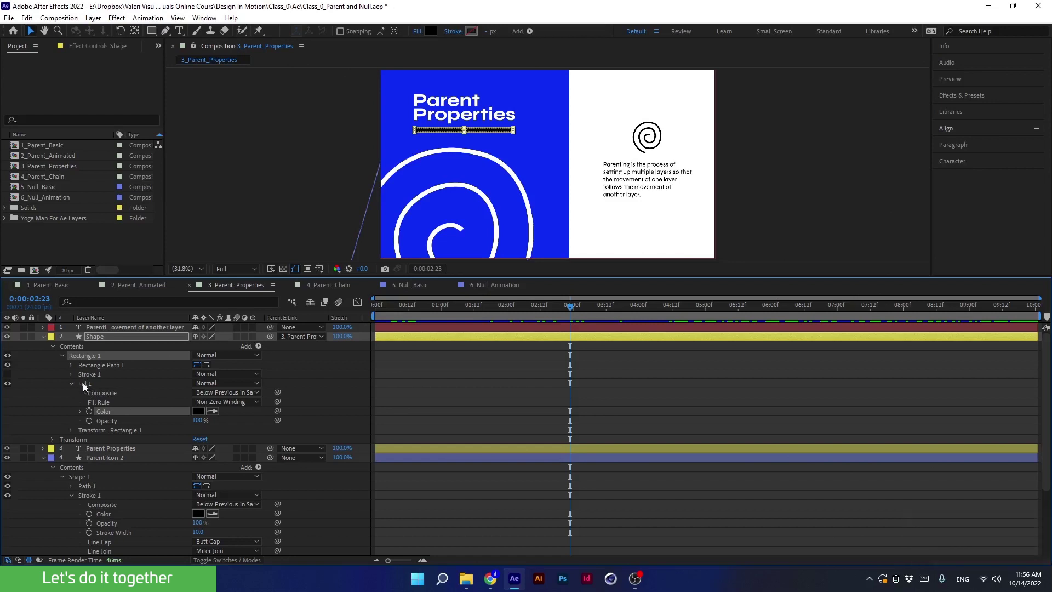
click(8, 384)
click(7, 384)
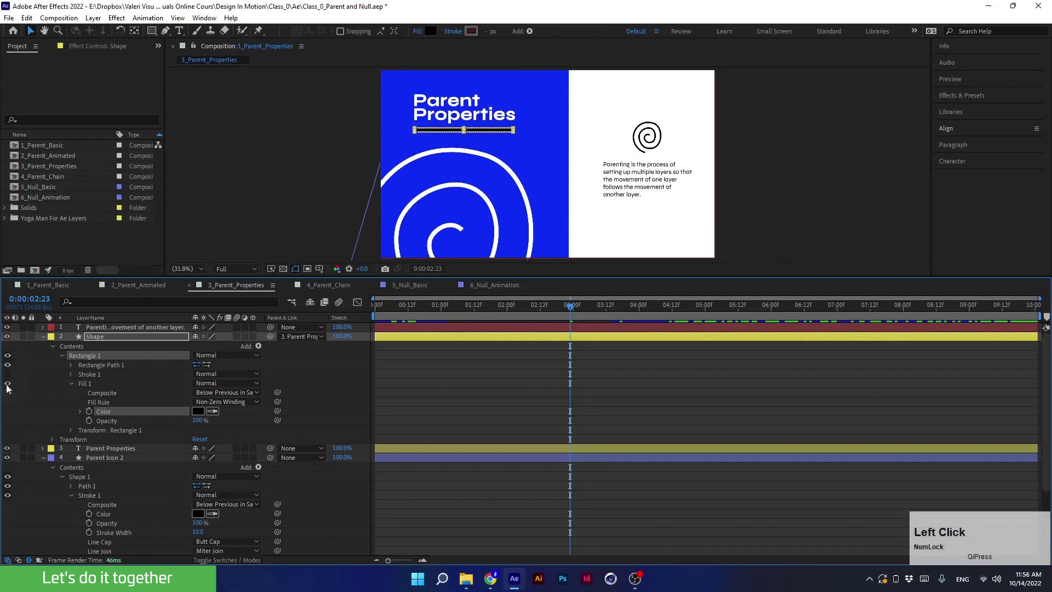
click(104, 514)
click(7, 496)
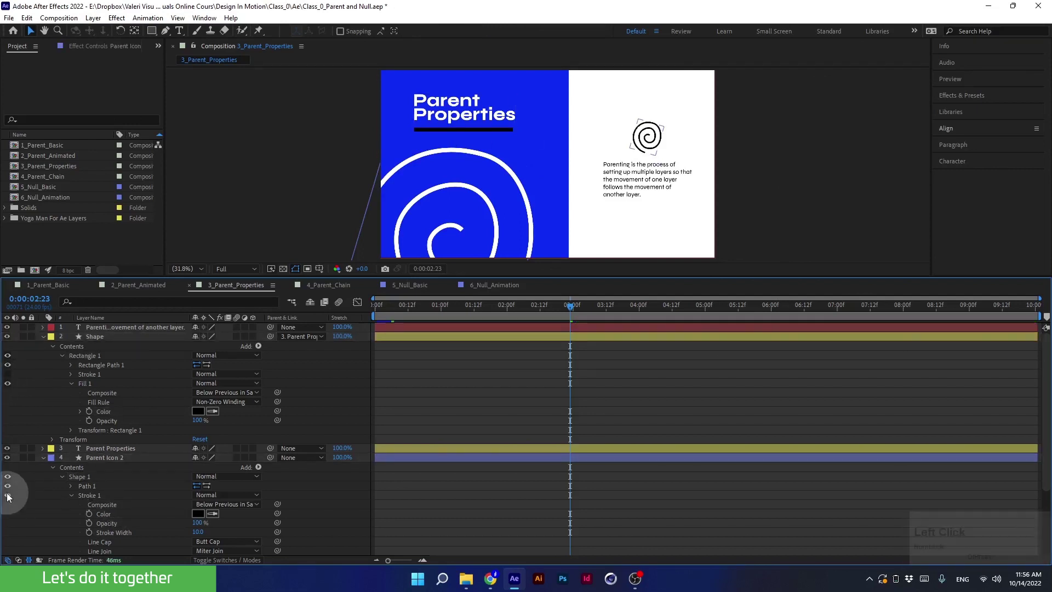
- Link the Stroke 1 Color of Parent Icon 2 to the Fill 1 Color of the Shape layer
click(122, 455)
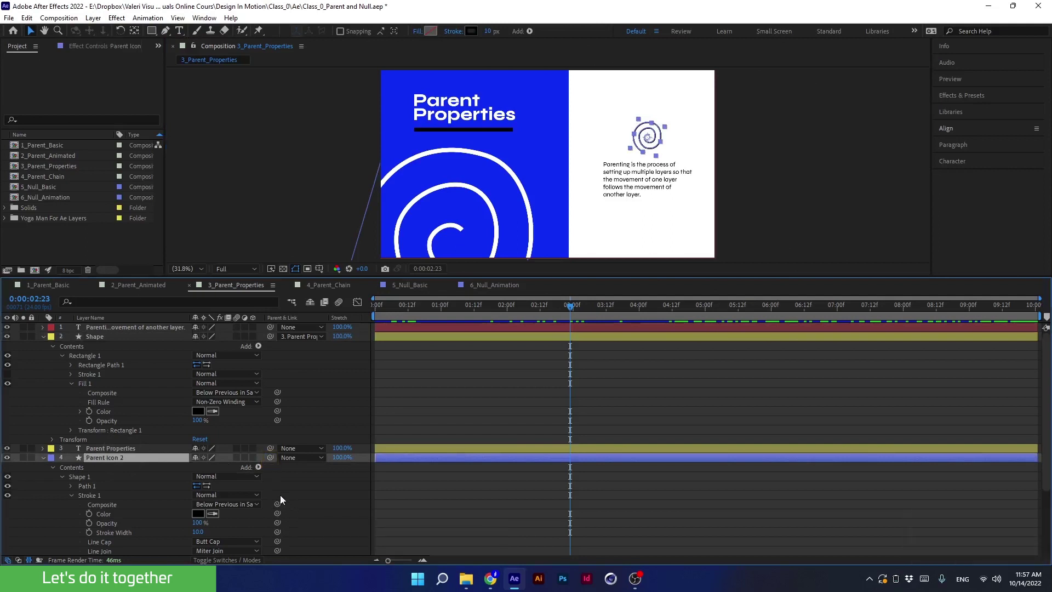
click(114, 503)
click(114, 522)
click(116, 531)
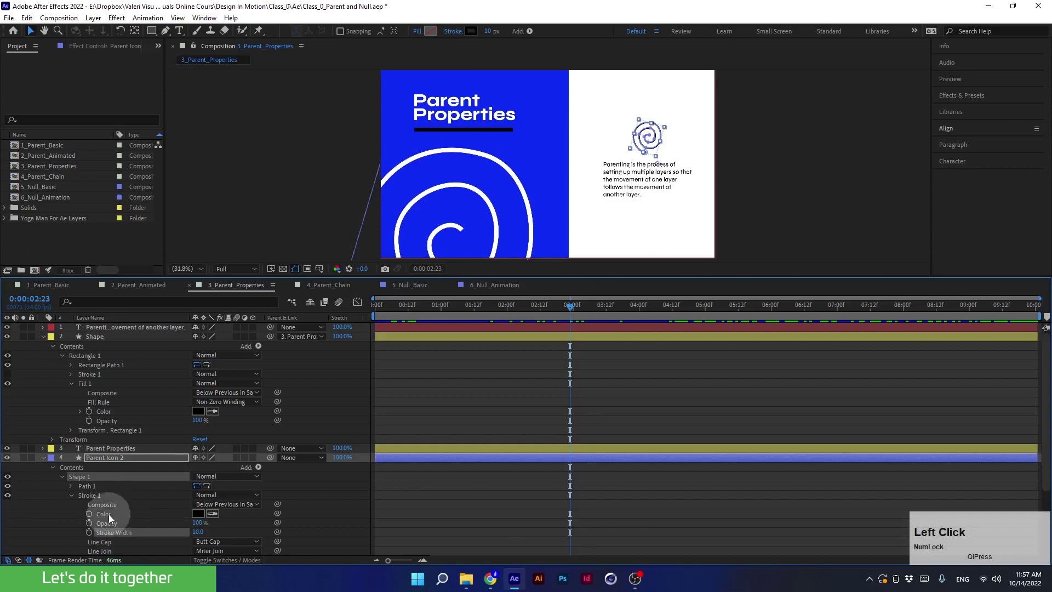
mouse_move(277, 514)
mouse_down()
mouse_move(173, 496)
mouse_move(105, 411)
mouse_move(117, 412)
mouse_up()
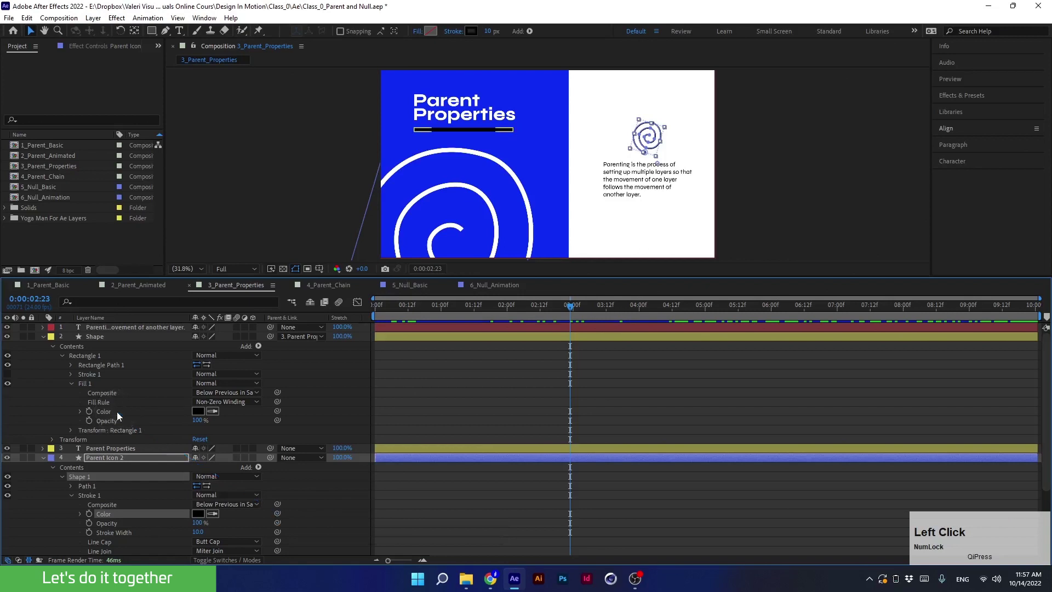
- Set the Shape bar's fill color to light blue, 58A5F4
click(465, 130)
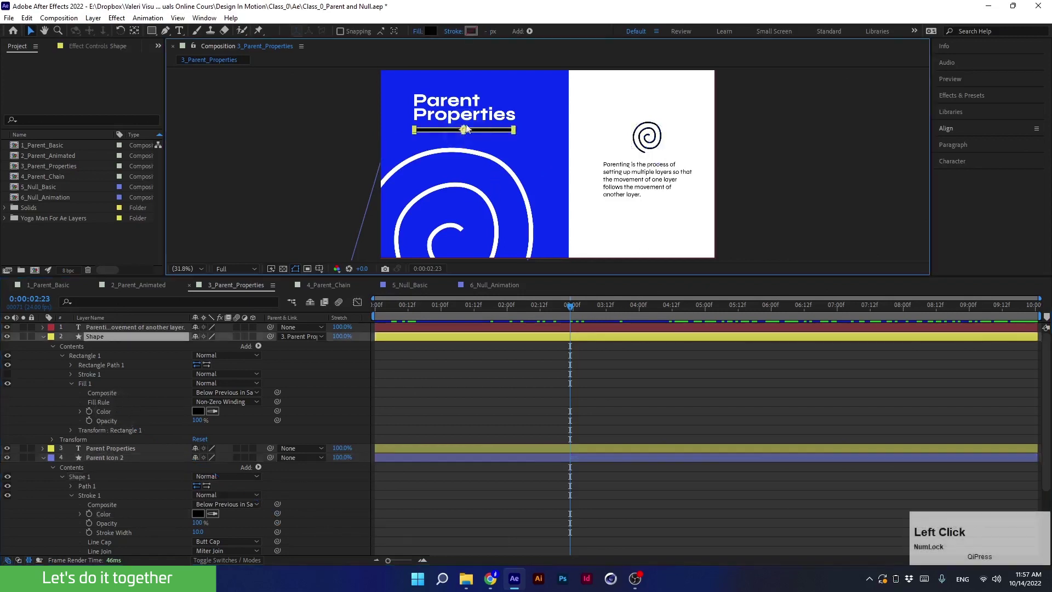
click(430, 30)
drag(349, 319, 570, 171)
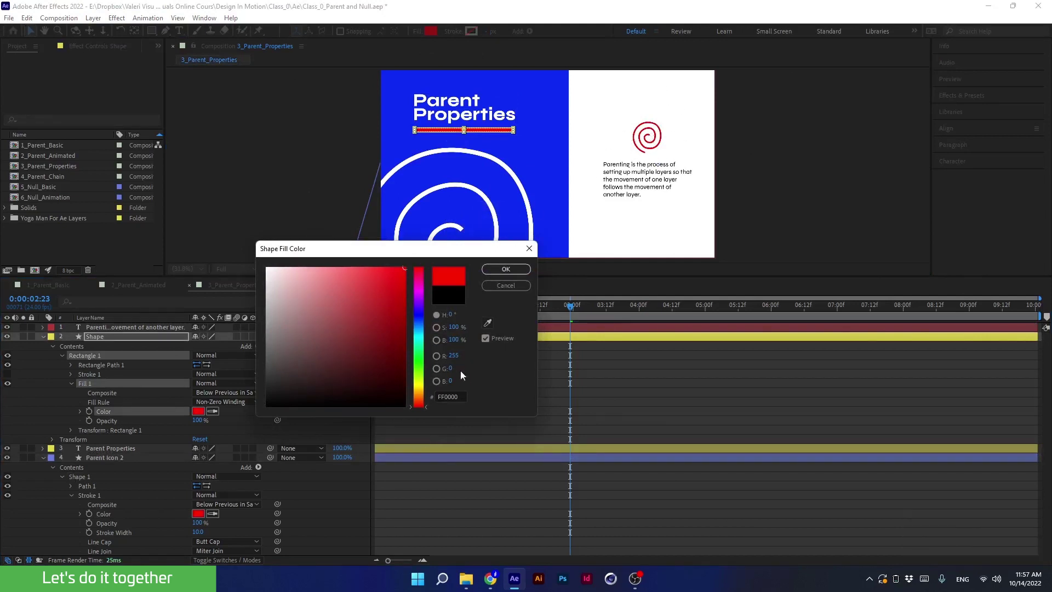
click(458, 395)
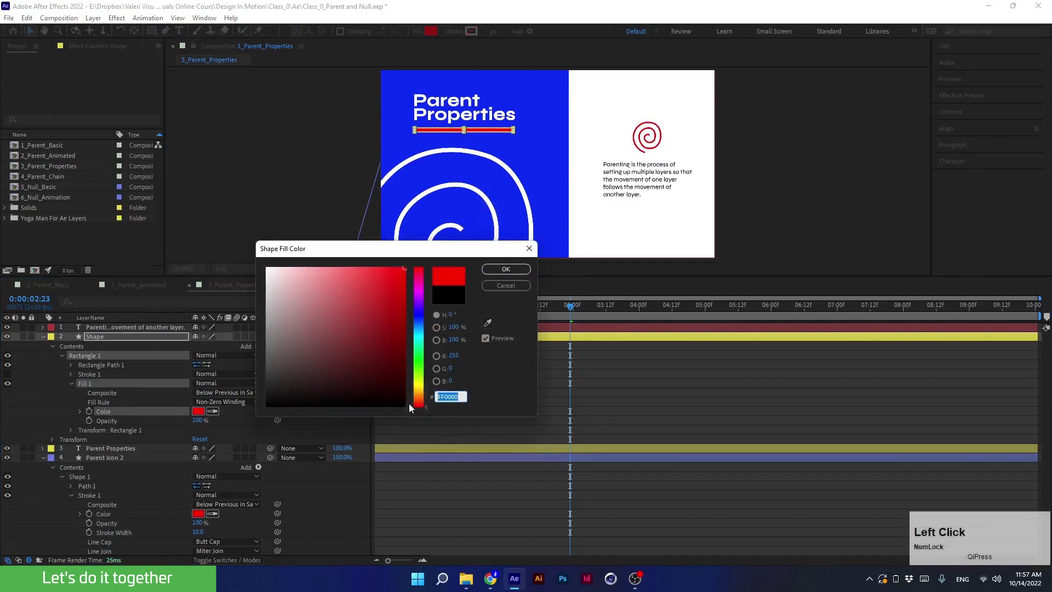
text(58A5F4)
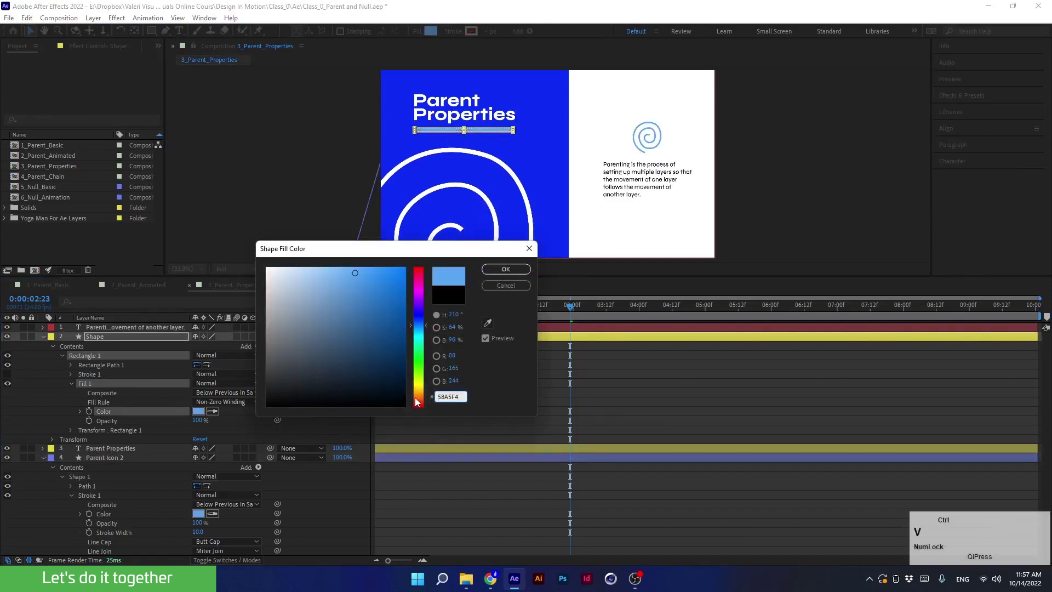
click(473, 383)
click(505, 269)
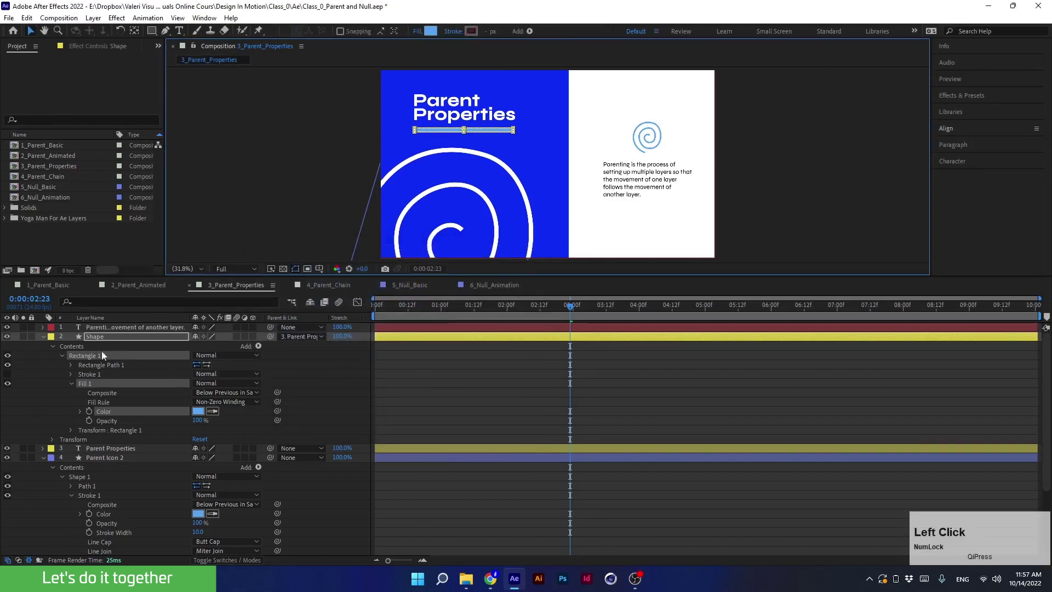
- Collapse the Shape and Parent Icon 2 layers, and enlarge the composition view with the current time at 0:00:04:14
click(43, 337)
click(42, 356)
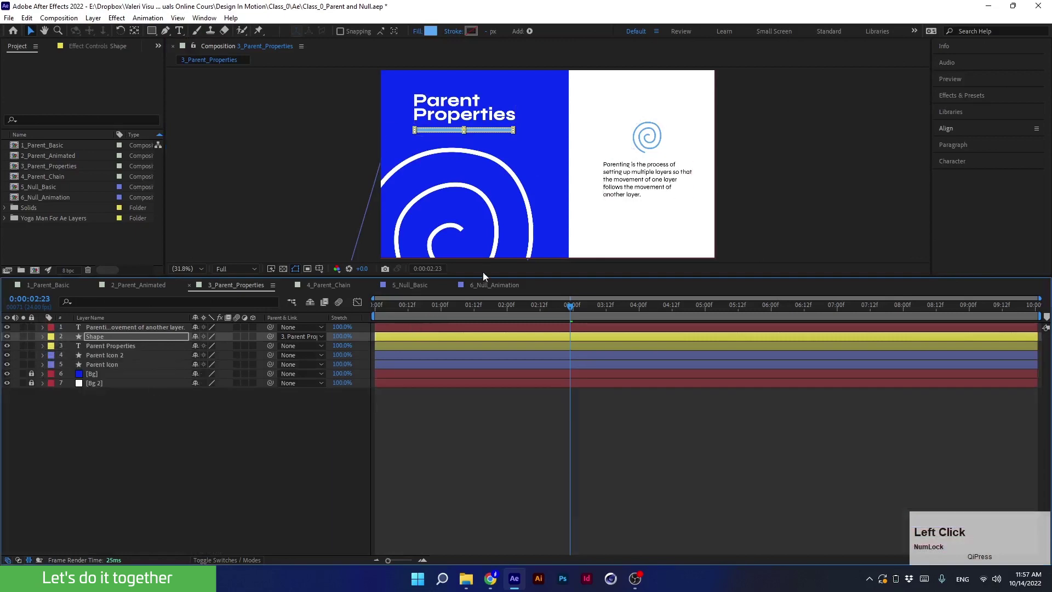
drag(479, 273, 678, 426)
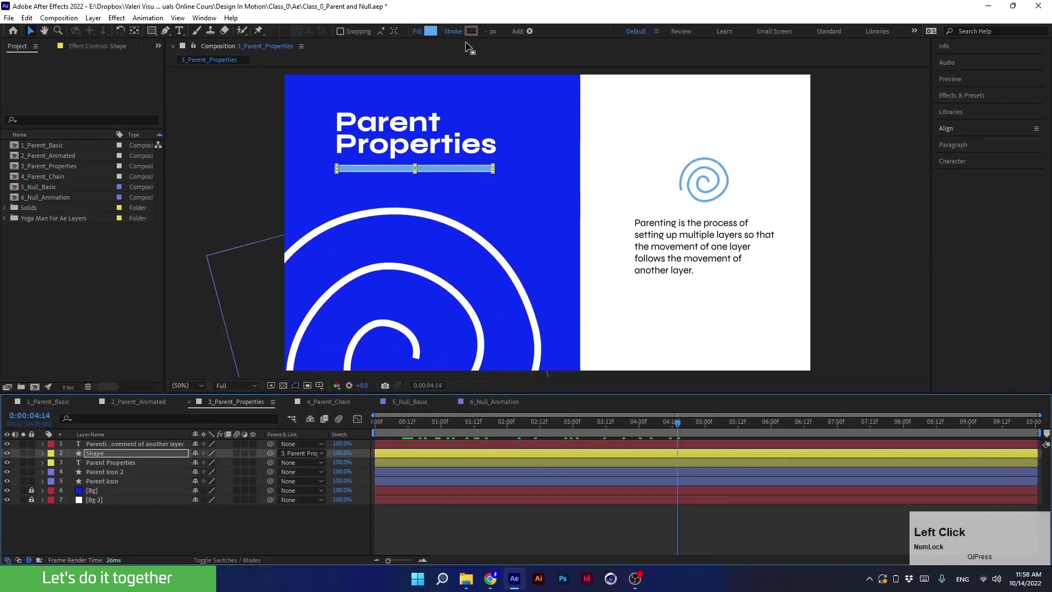
- Preview a darker blue fill, 1663B3, on the Shape bar, cancel it, and scrub back to 0:00:02:19
click(91, 455)
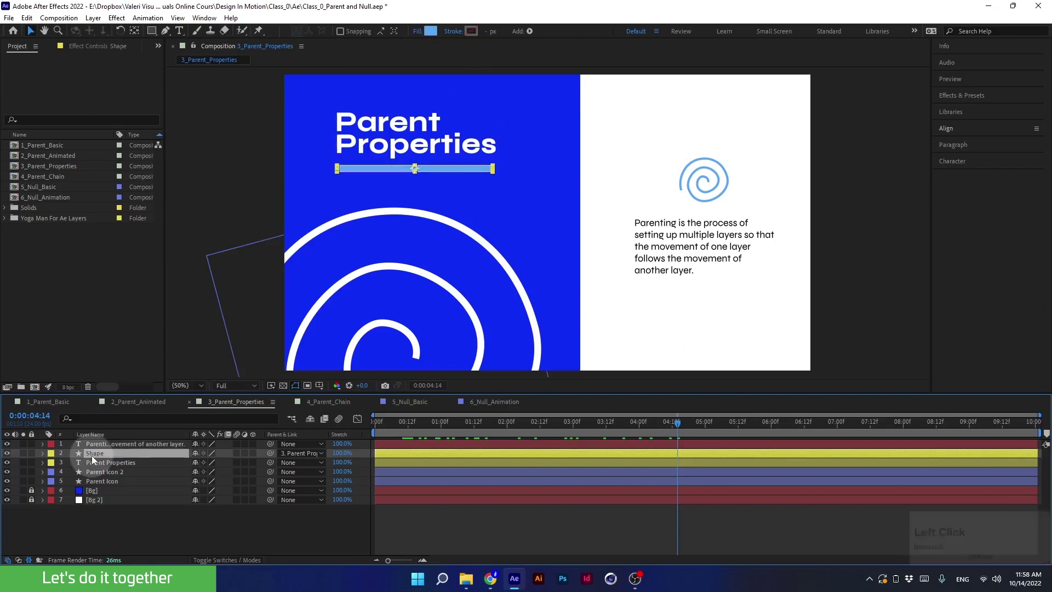
click(432, 31)
drag(325, 311, 389, 309)
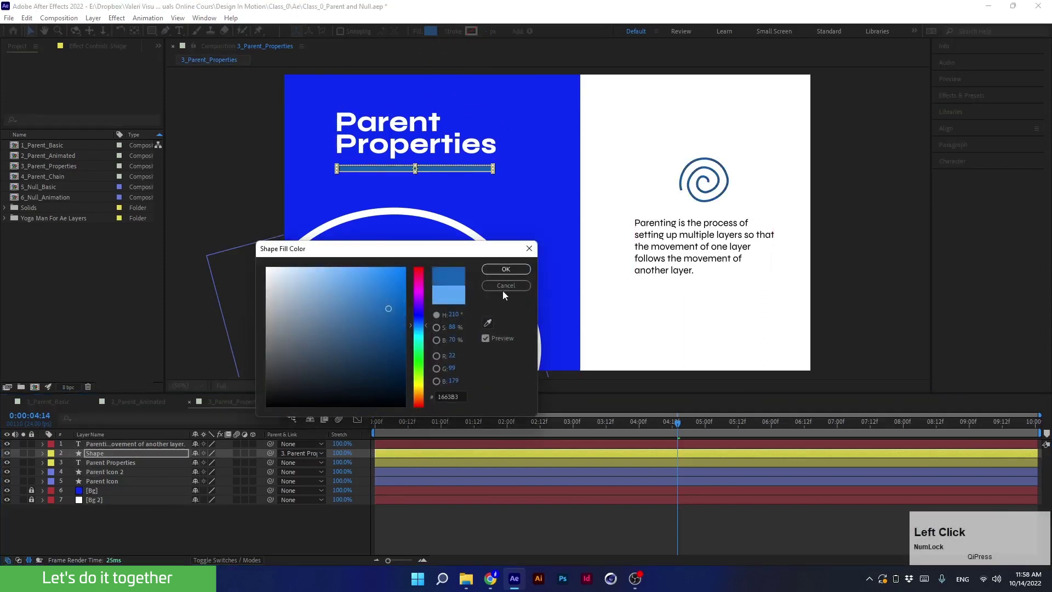
click(504, 286)
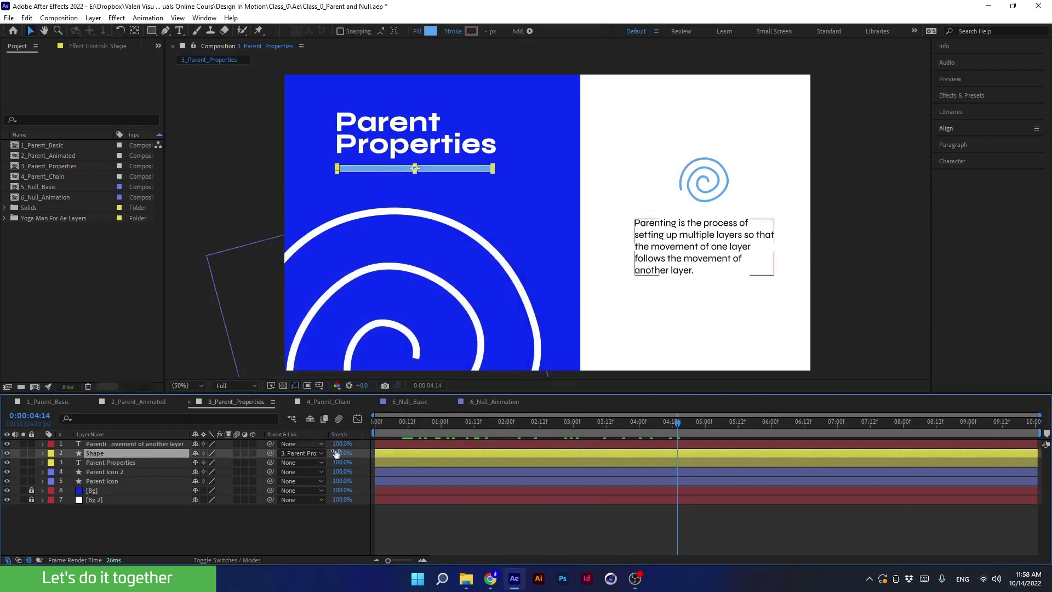
drag(383, 426, 559, 477)
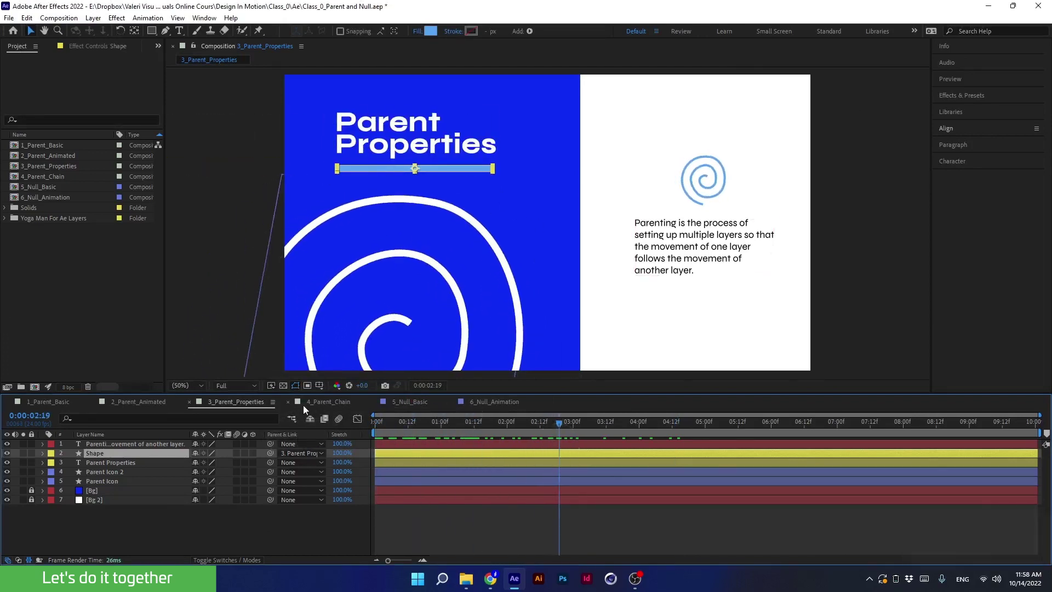
- Open the 4_Parent_Chain composition, make its timeline taller, and frame the character's upper body at 100% zoom
click(310, 401)
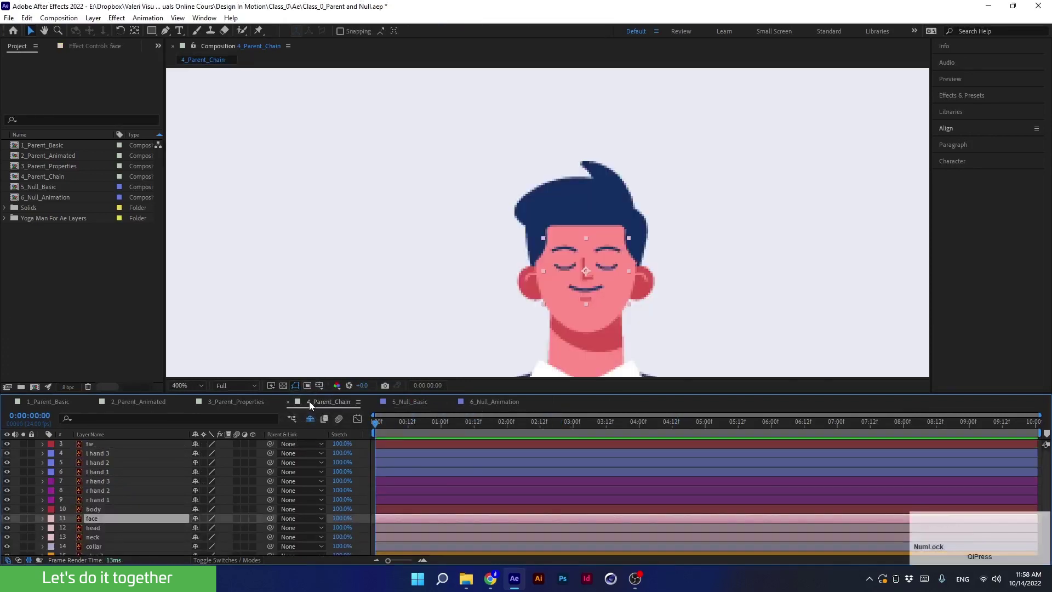
click(176, 383)
click(190, 191)
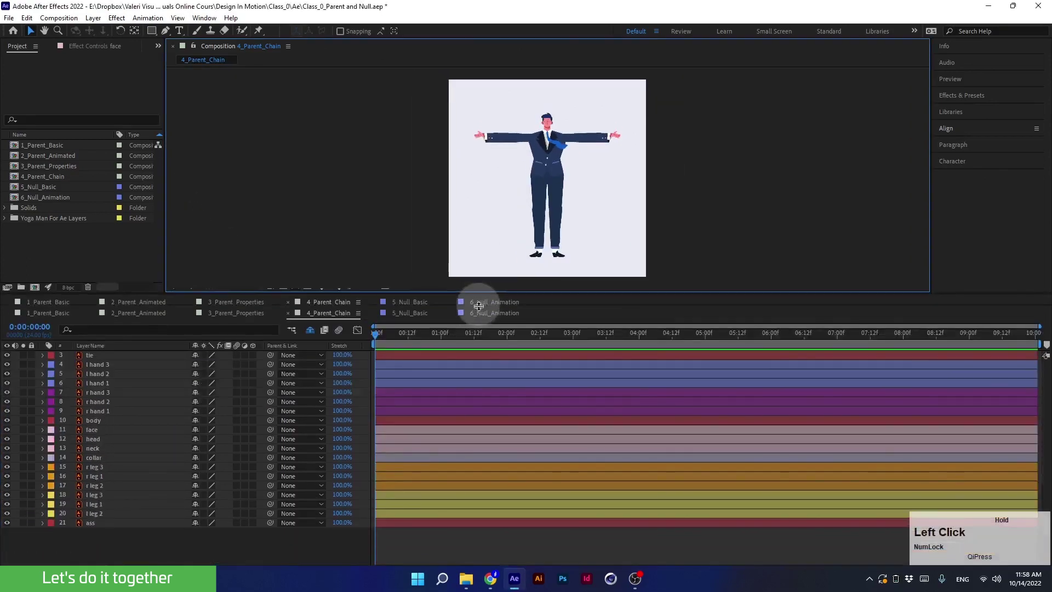
drag(474, 393, 477, 315)
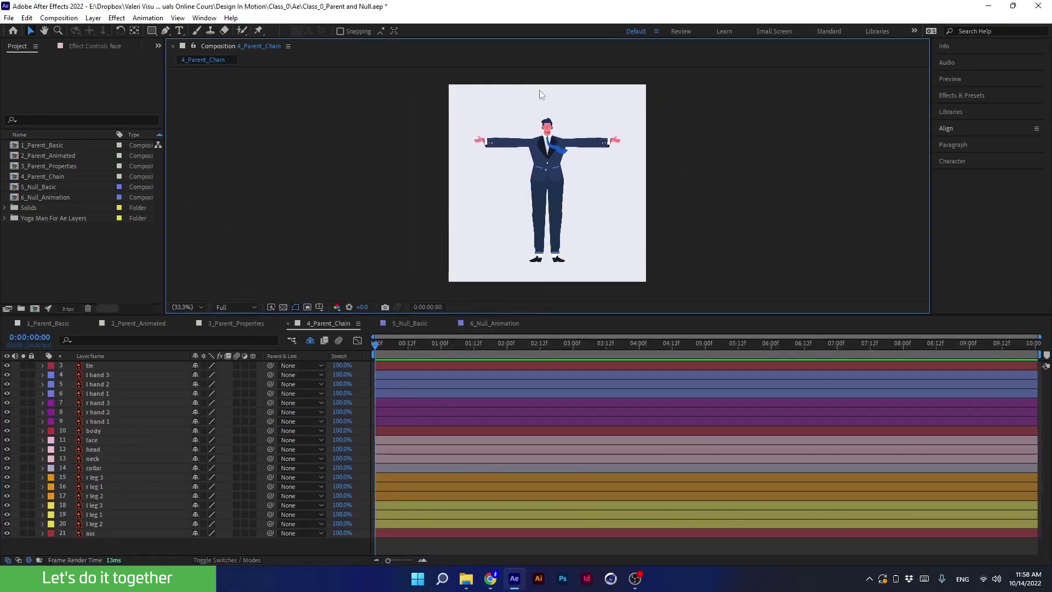
scroll(540, 94, up, 2)
middle_click(529, 134)
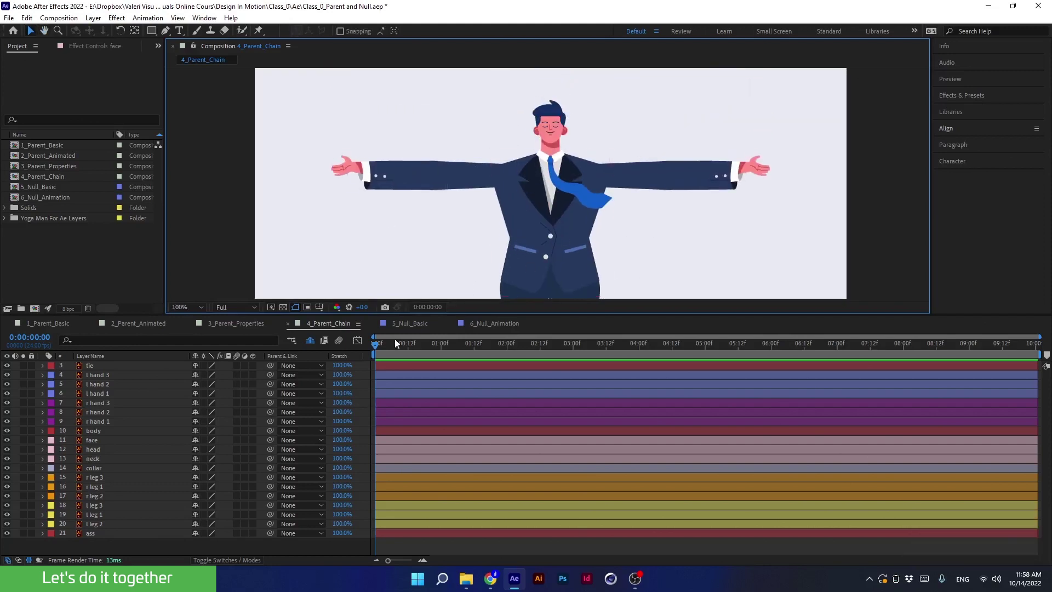
- Select the l hand 1–3 and r hand 1–3 layers to identify which arm segments they cover
click(91, 373)
click(86, 393)
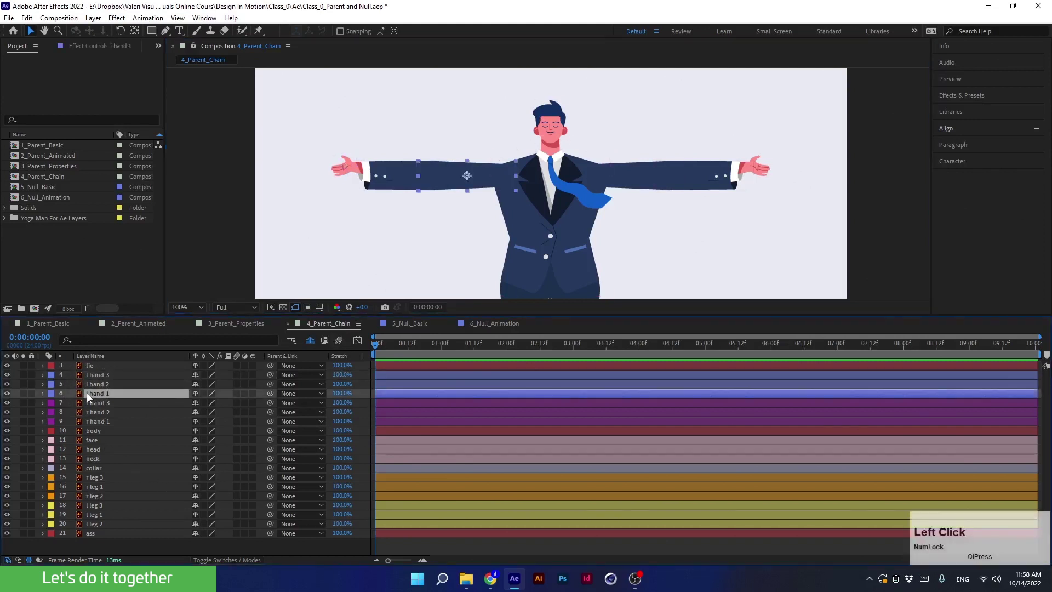
click(86, 381)
click(86, 377)
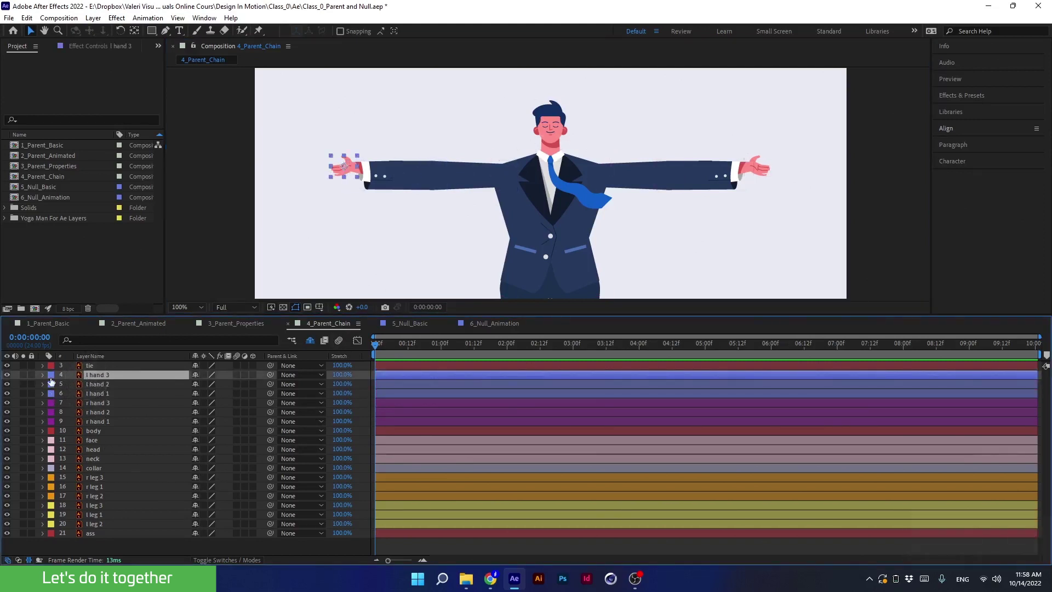
shift+click(104, 393)
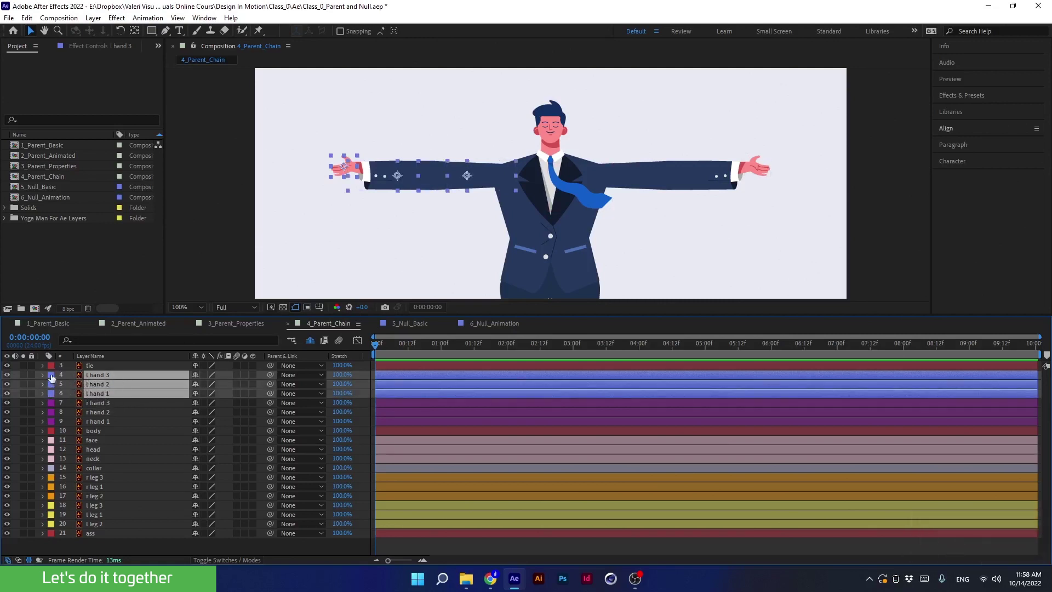
click(96, 406)
shift+click(92, 419)
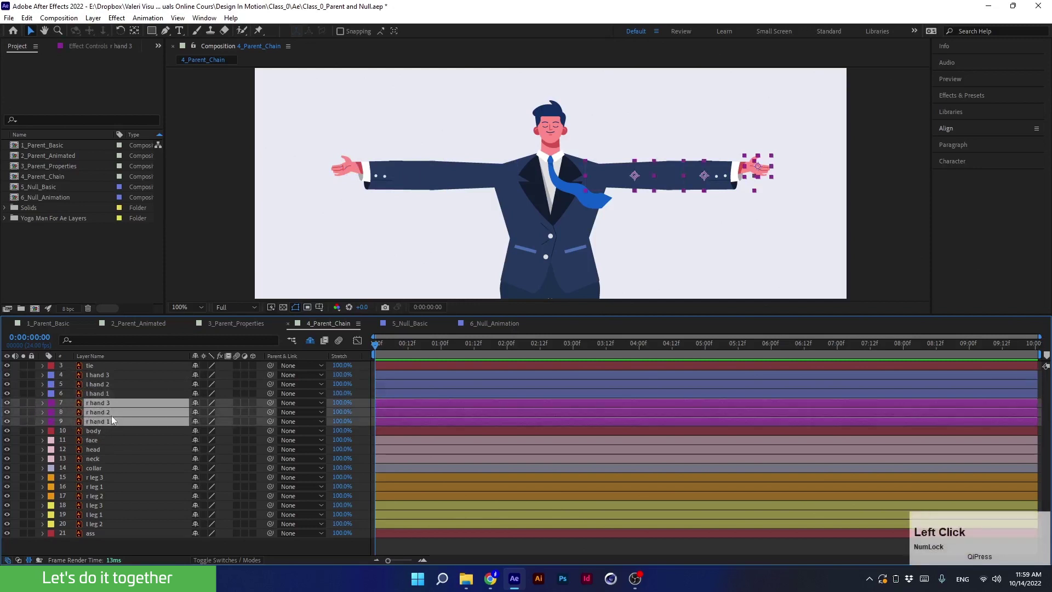
click(113, 392)
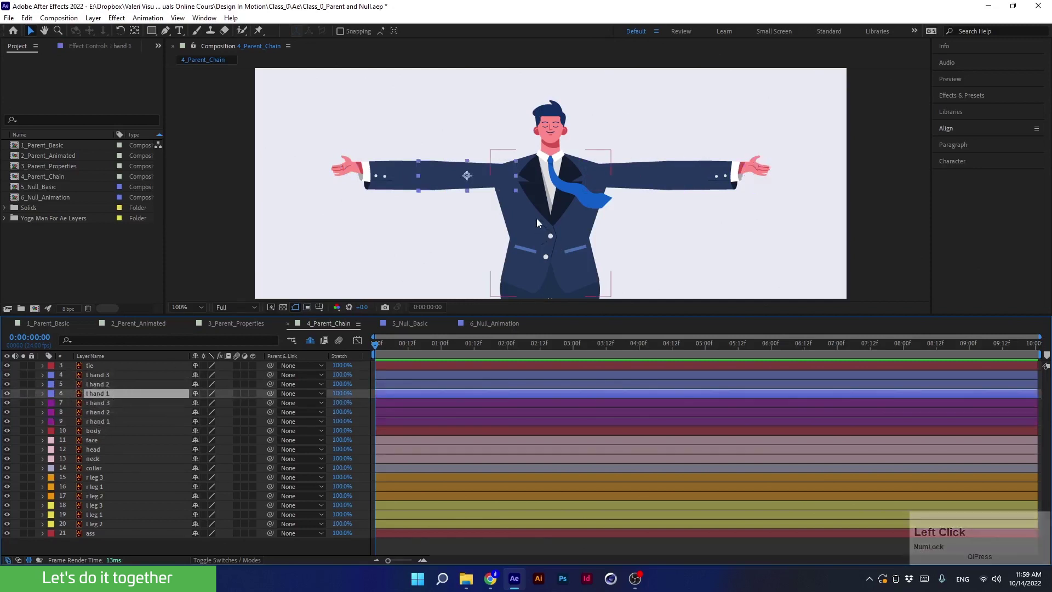
click(219, 204)
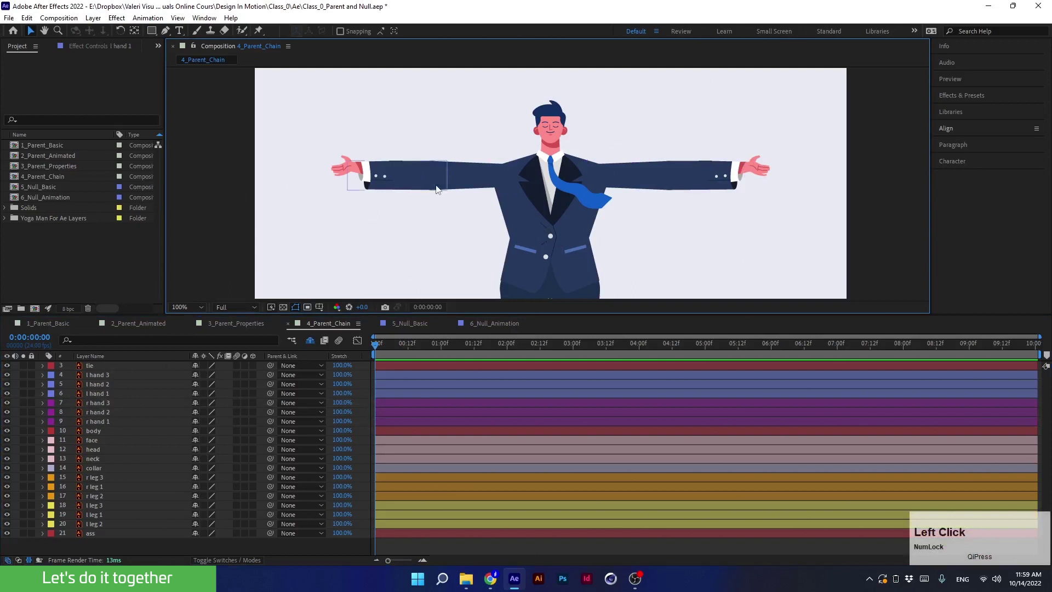
- Reveal the Rotation of l hand 1, test rotating the upper arm about its centered anchor point, and undo the rotation
click(465, 174)
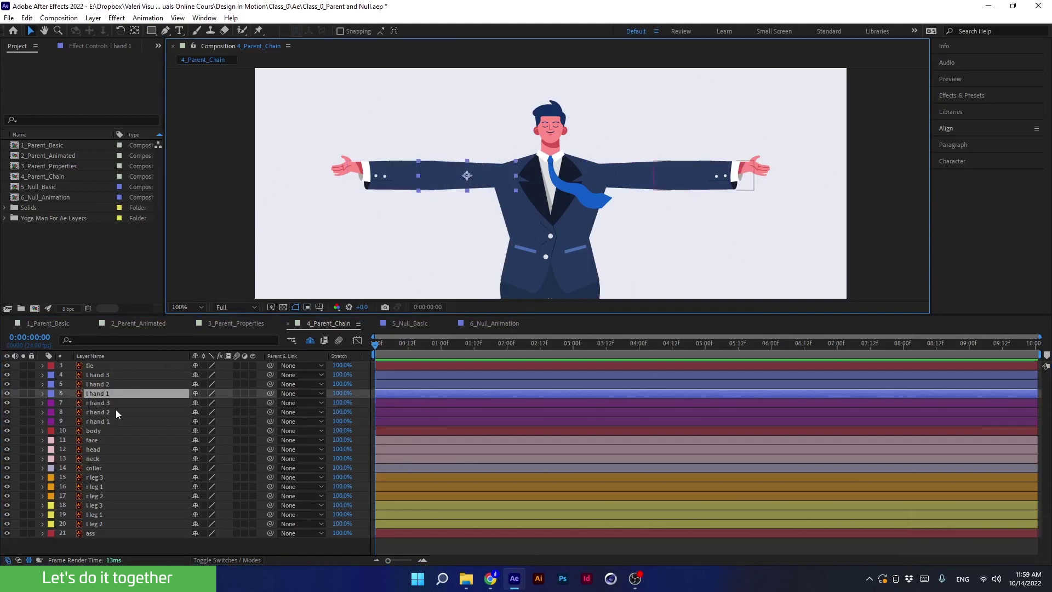
key(r)
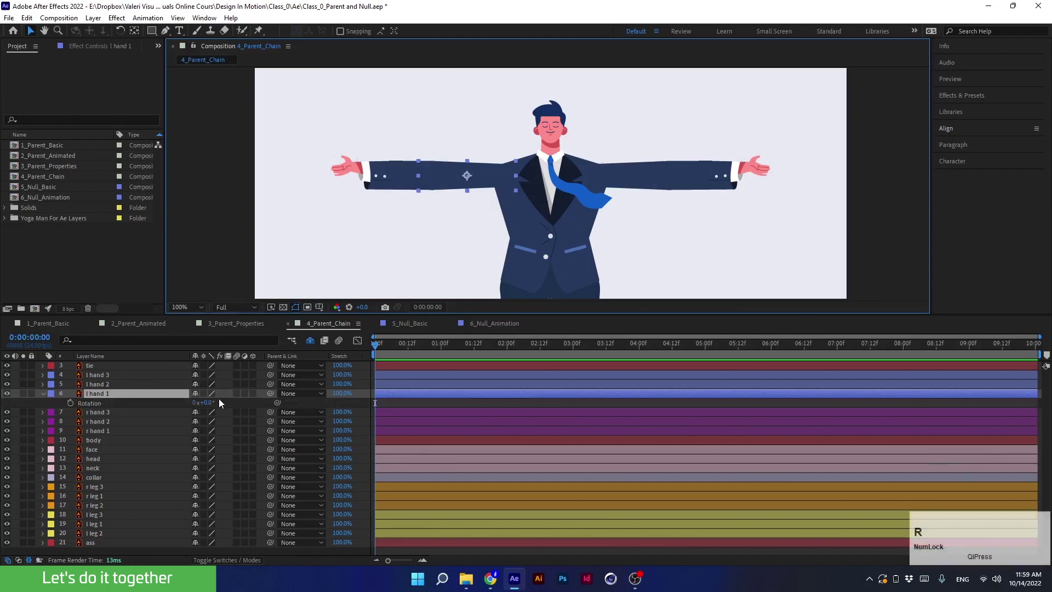
mouse_move(211, 405)
mouse_down()
mouse_move(223, 396)
mouse_move(206, 396)
mouse_move(196, 419)
mouse_move(229, 399)
mouse_move(219, 421)
mouse_up()
key(ctrl+z)
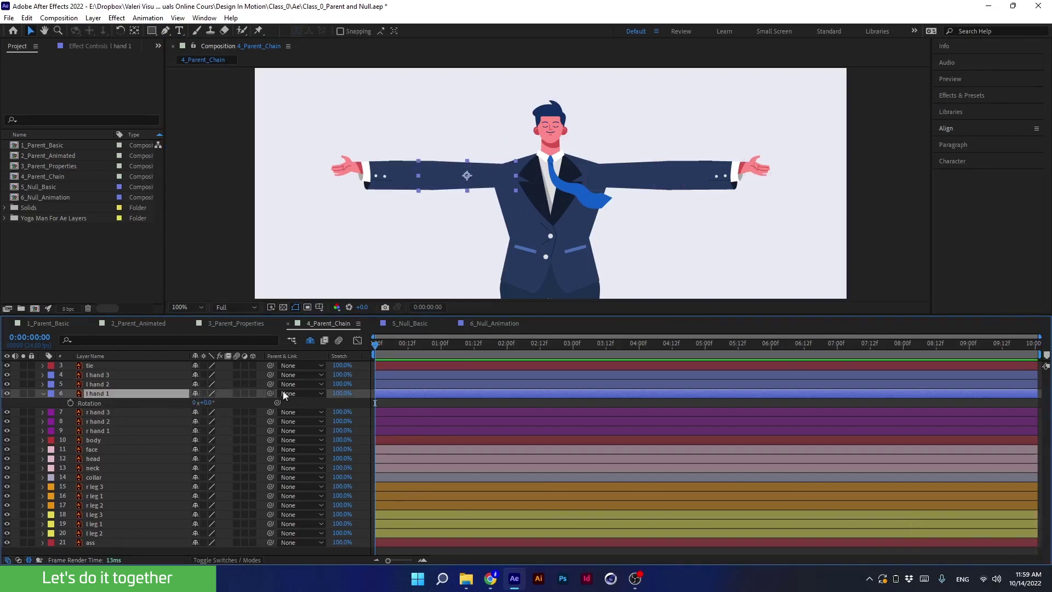
- Move the anchor point of l hand 1 from the middle of the upper arm to the shoulder joint
click(132, 32)
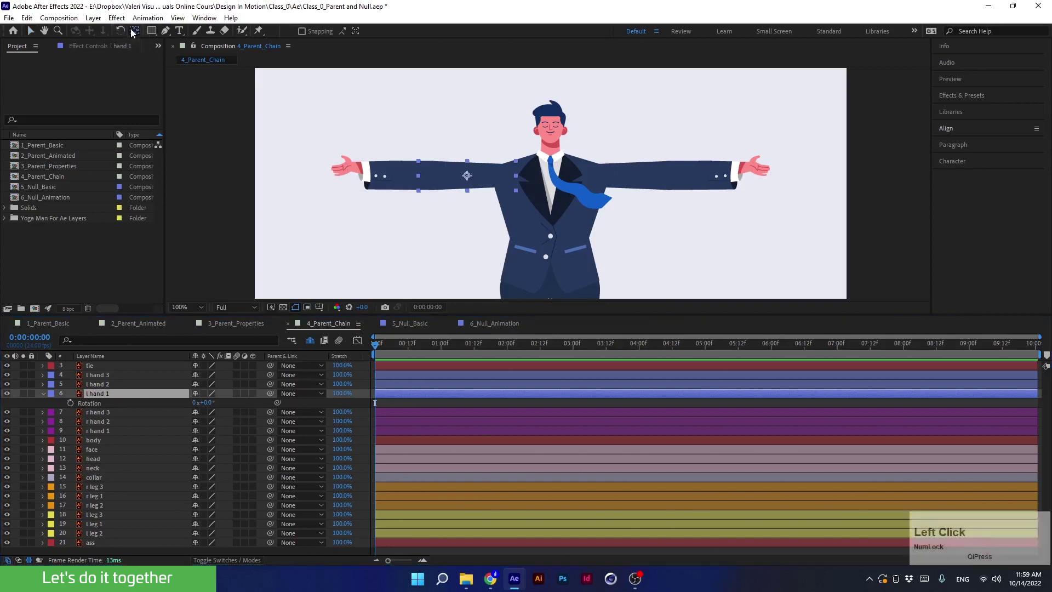
drag(467, 176, 505, 175)
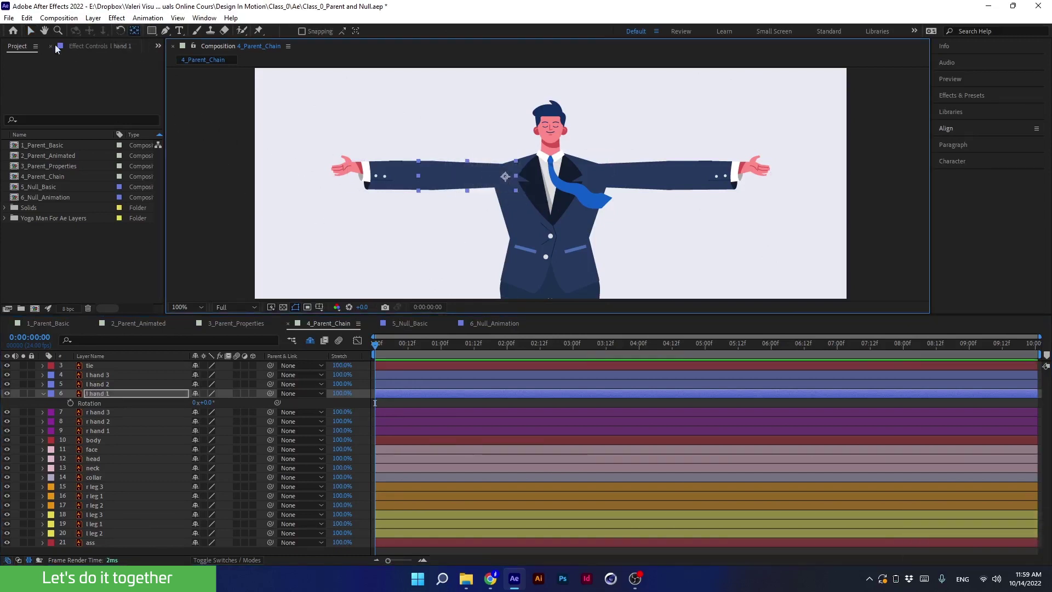
click(31, 31)
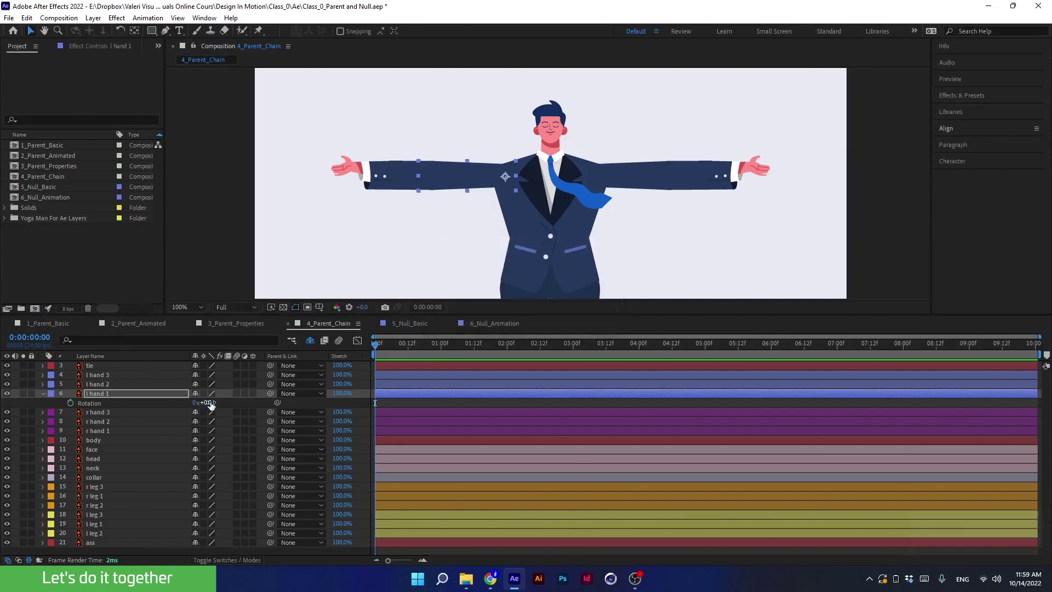
- Test rotating l hand 1 about the shoulder and undo the rotation
drag(211, 404, 227, 392)
drag(203, 404, 221, 397)
key(ctrl+z)
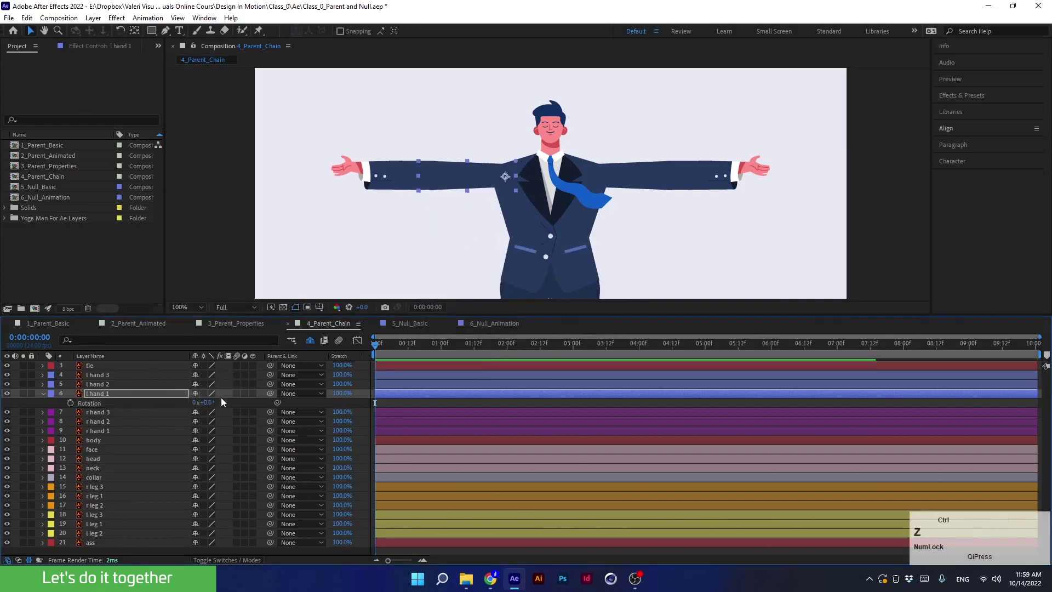
- Select the forearm and toggle the visibility of l hand 2 and l hand 1 to identify which arm segments they cover
click(392, 173)
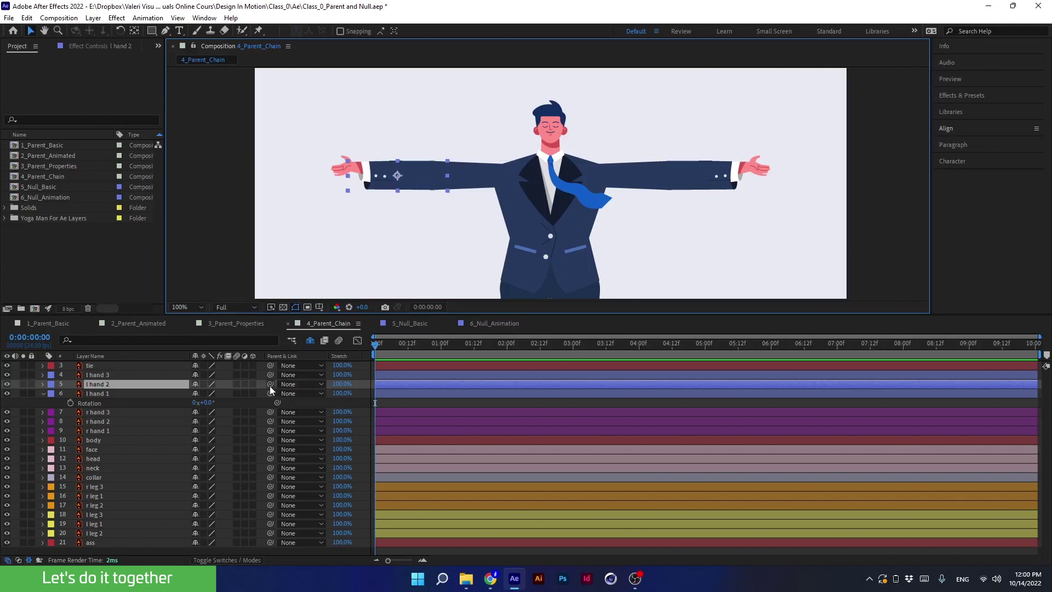
click(8, 384)
click(7, 384)
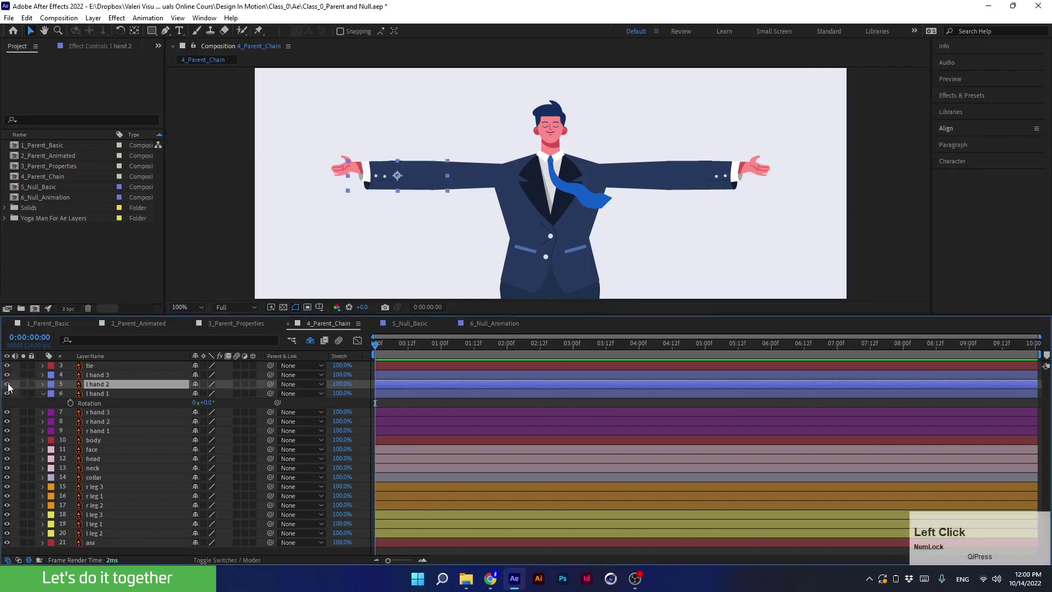
click(7, 393)
click(7, 393)
- Parent the forearm layer l hand 2 to the upper-arm layer l hand 1
click(103, 391)
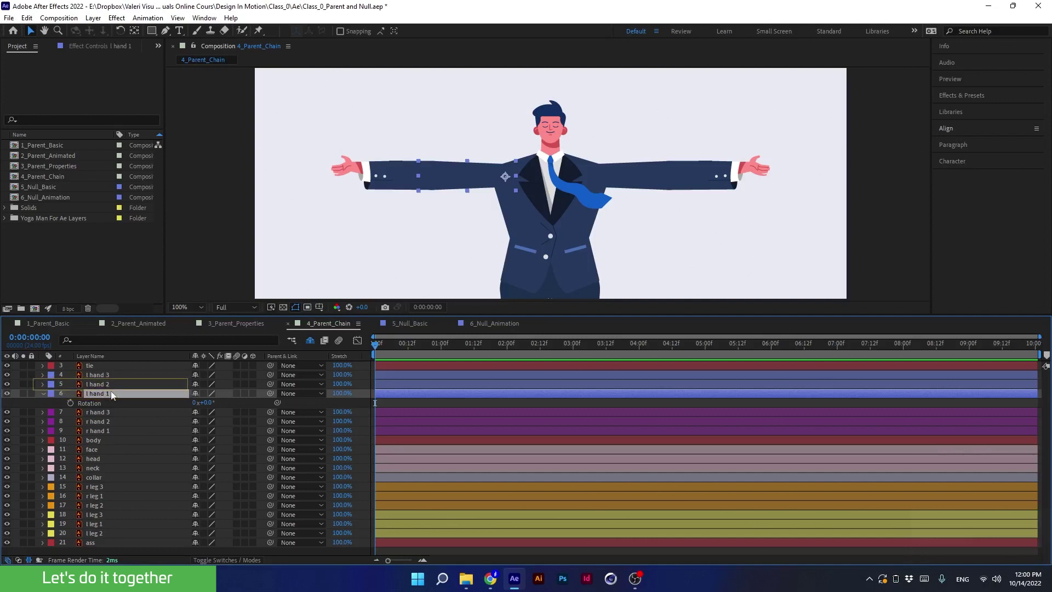
click(97, 384)
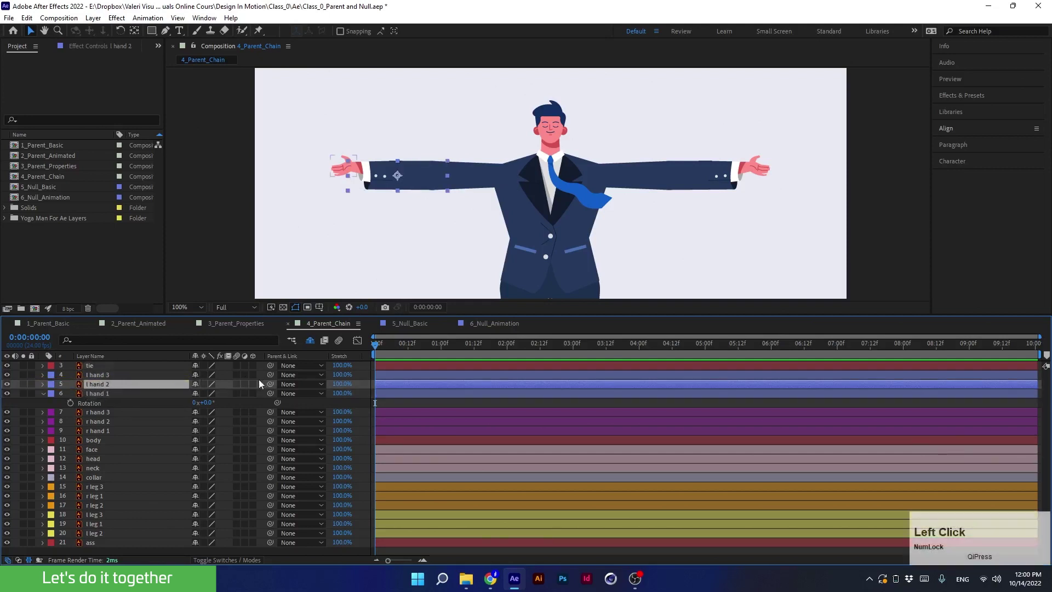
drag(270, 383, 116, 393)
- Test rotating l hand 1 to 25° with the forearm parented to it, and undo the rotation
click(116, 393)
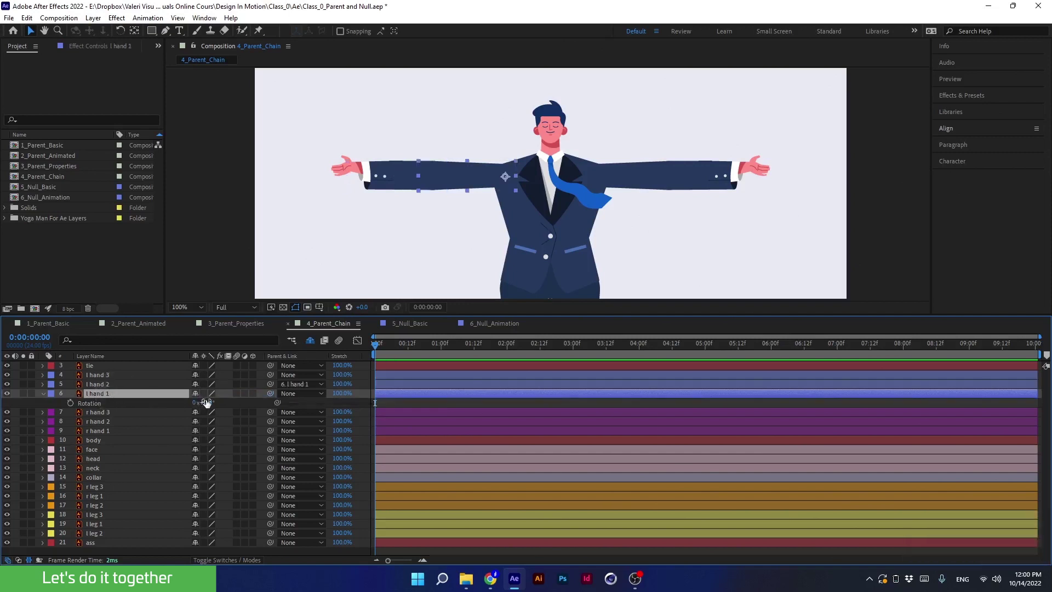
drag(203, 402, 232, 412)
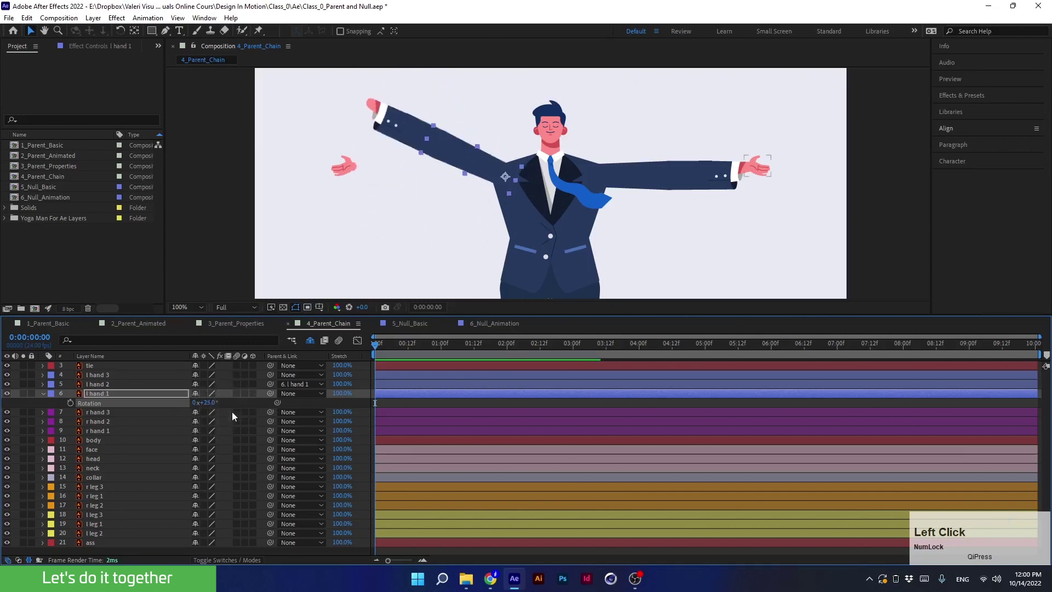
key(ctrl+z)
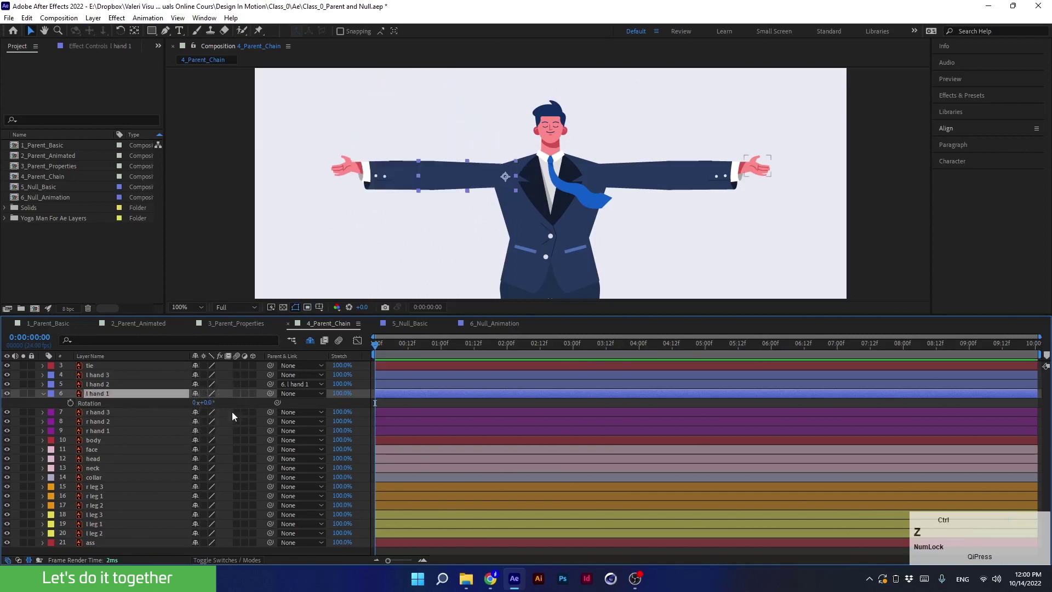
- Reveal the Rotation of l hand 2, test rotating the forearm about its centered anchor point, and undo the rotation
click(120, 383)
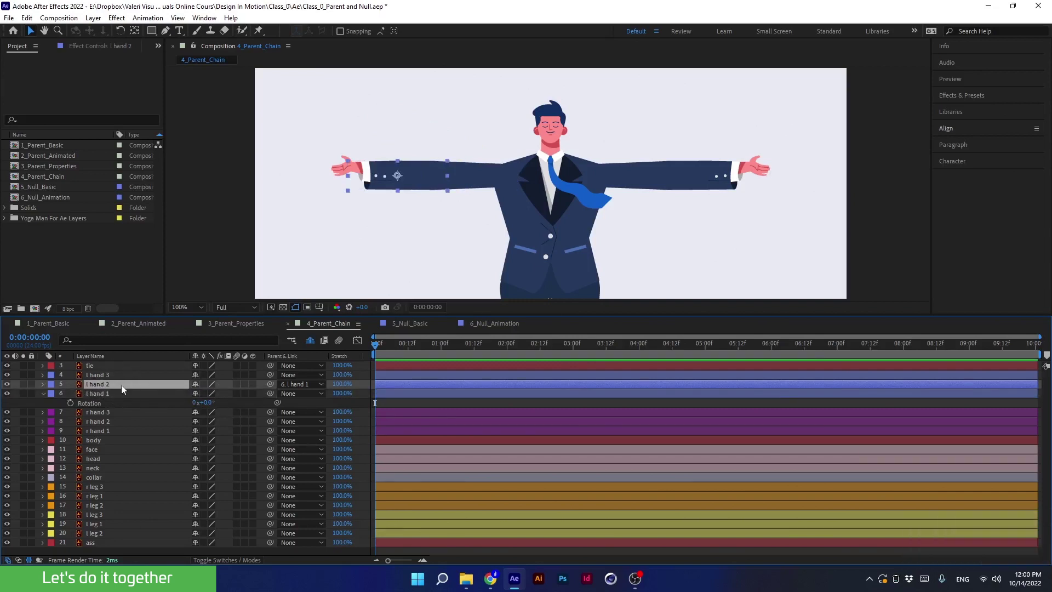
key(r)
drag(205, 393, 234, 388)
key(ctrl+z)
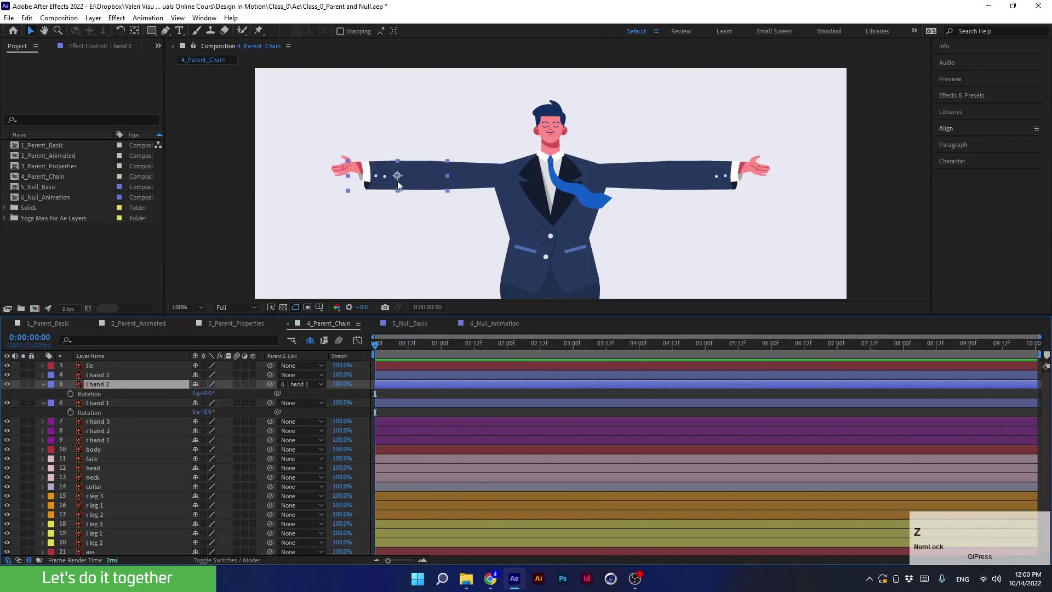
- Move the anchor point of l hand 2 from the middle of the forearm to the elbow, refining its position after a test rotation
click(134, 32)
drag(397, 176, 443, 174)
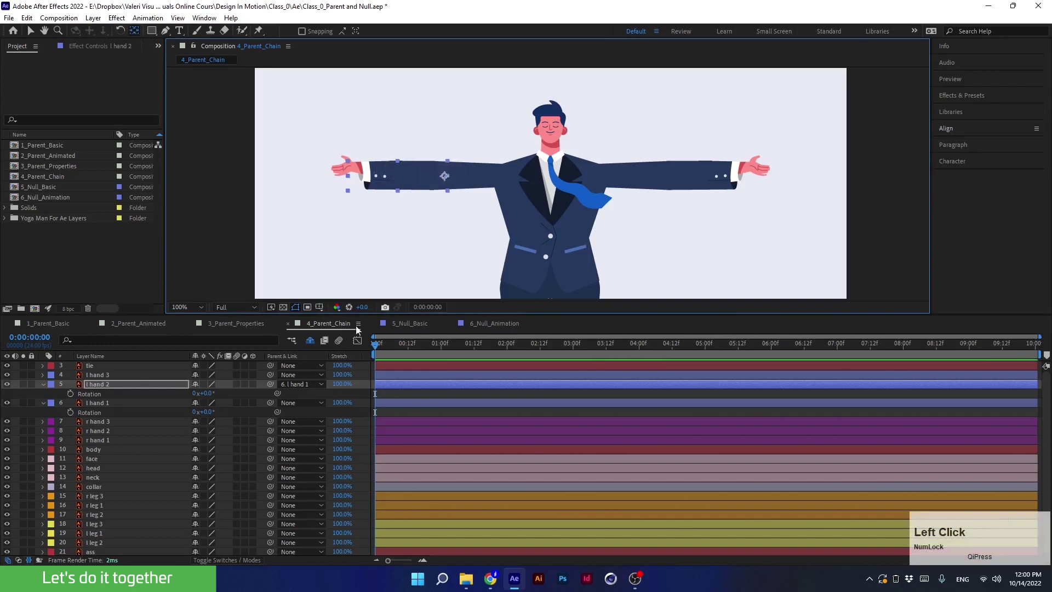
click(210, 393)
mouse_move(210, 393)
mouse_down()
mouse_move(236, 395)
mouse_move(202, 408)
mouse_move(223, 405)
mouse_up()
key(ctrl+z)
drag(445, 176, 434, 175)
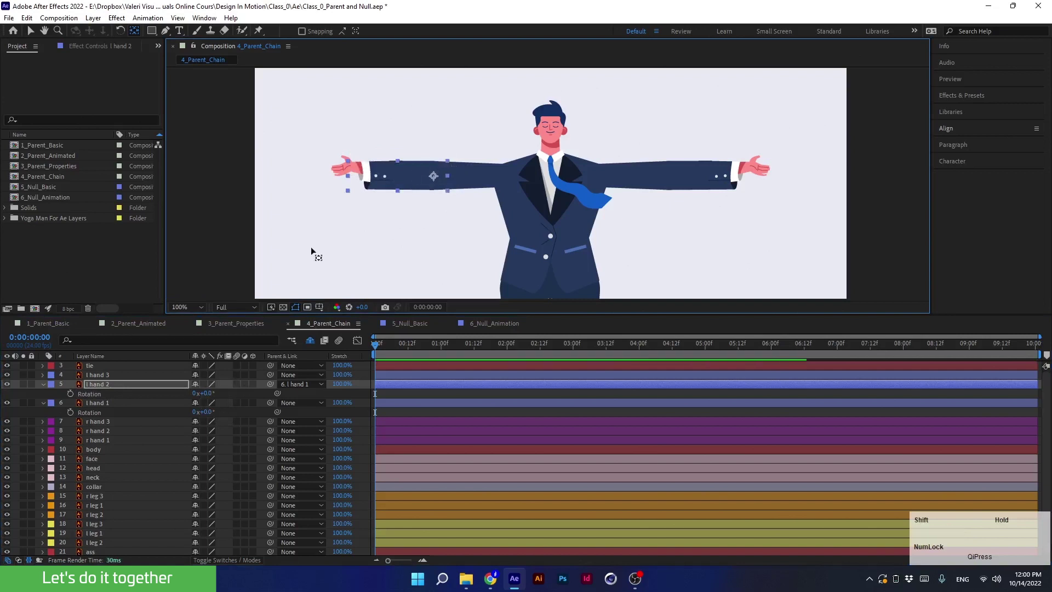
- Test rotating the forearm about the elbow anchor point and undo the test rotations
click(207, 393)
mouse_move(208, 394)
mouse_down()
mouse_move(227, 386)
mouse_move(197, 399)
mouse_move(231, 385)
mouse_move(192, 429)
mouse_move(236, 394)
mouse_move(195, 418)
mouse_move(221, 396)
mouse_up()
key(ctrl+z)
key(ctrl+z)
key(ctrl+z)
key(ctrl+z)
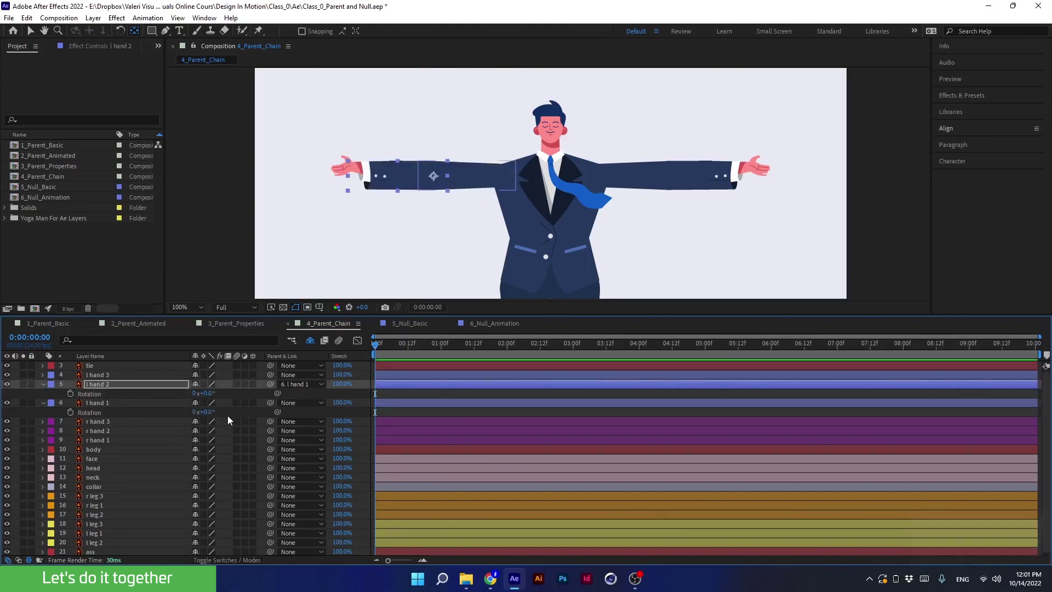
- Reveal the Rotation of l hand 3, test rotating the hand about its centered anchor point, and undo the rotation
click(342, 171)
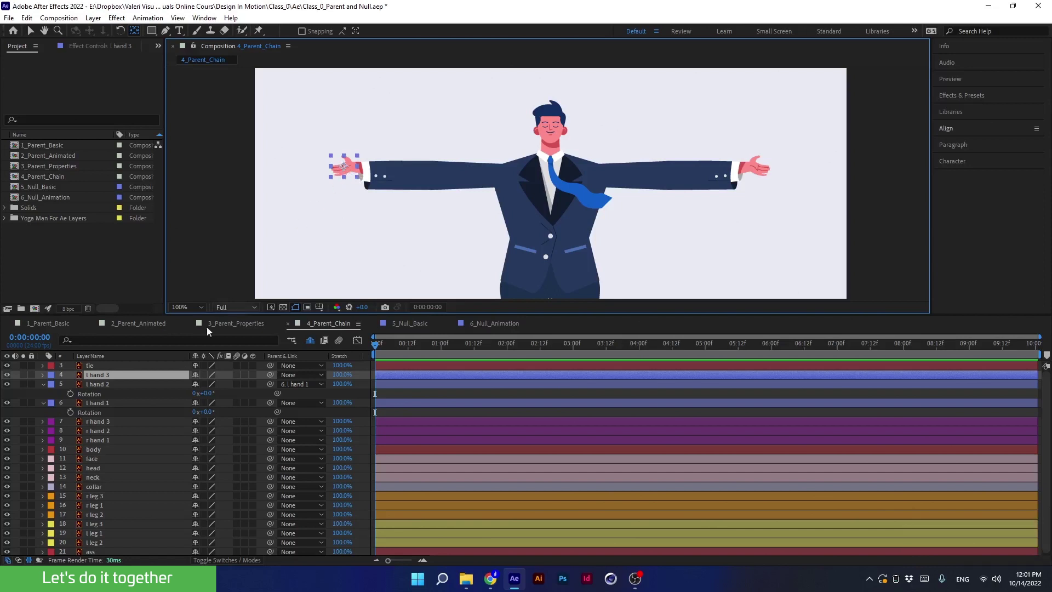
key(shift+r)
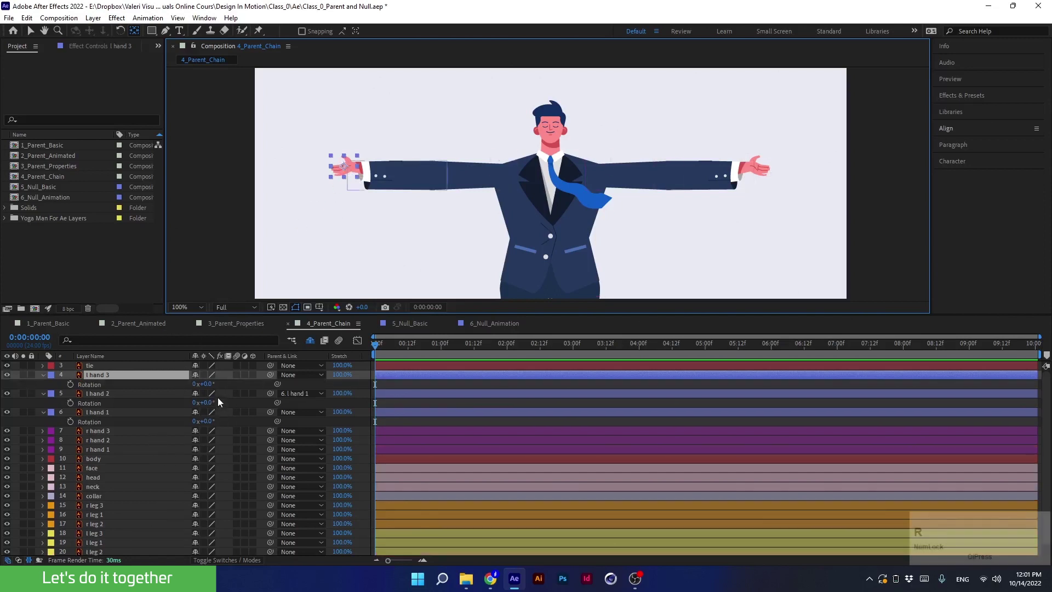
mouse_move(208, 384)
mouse_down()
mouse_move(222, 377)
mouse_move(183, 378)
mouse_move(217, 376)
mouse_up()
key(ctrl+z)
- Move the anchor point of l hand 3 from the middle of the hand to the wrist
scroll(346, 140, up, 1)
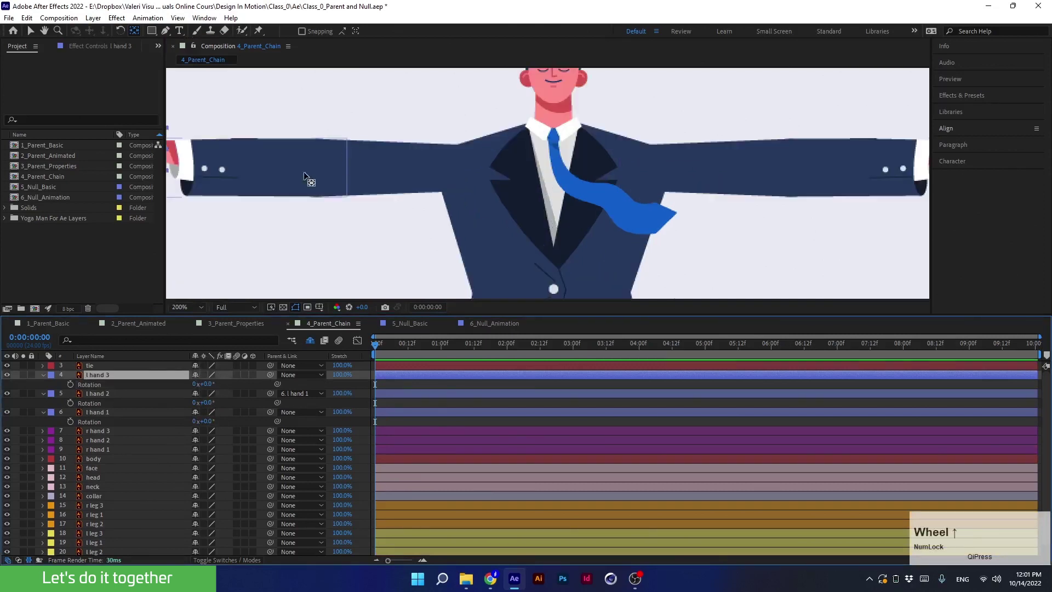
drag(304, 172, 459, 218)
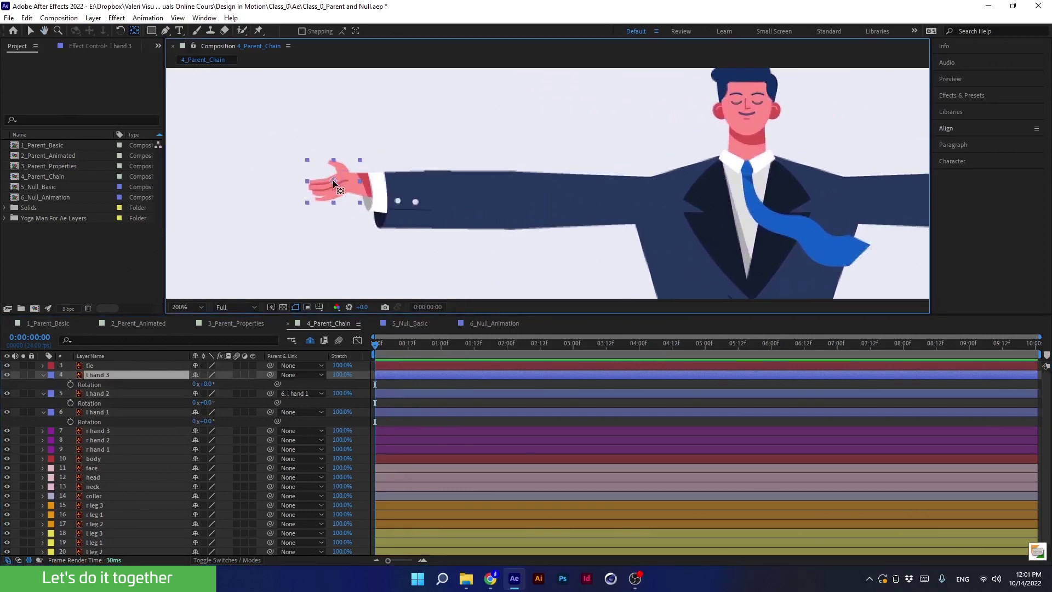
drag(333, 180, 353, 185)
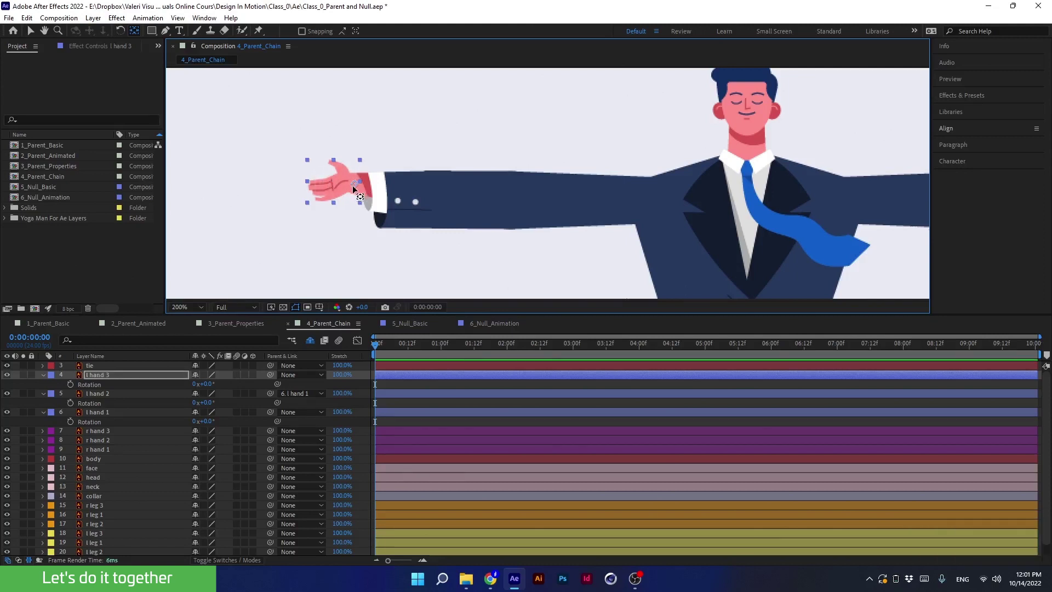
- Parent the hand layer l hand 3 to the forearm layer l hand 2
click(29, 32)
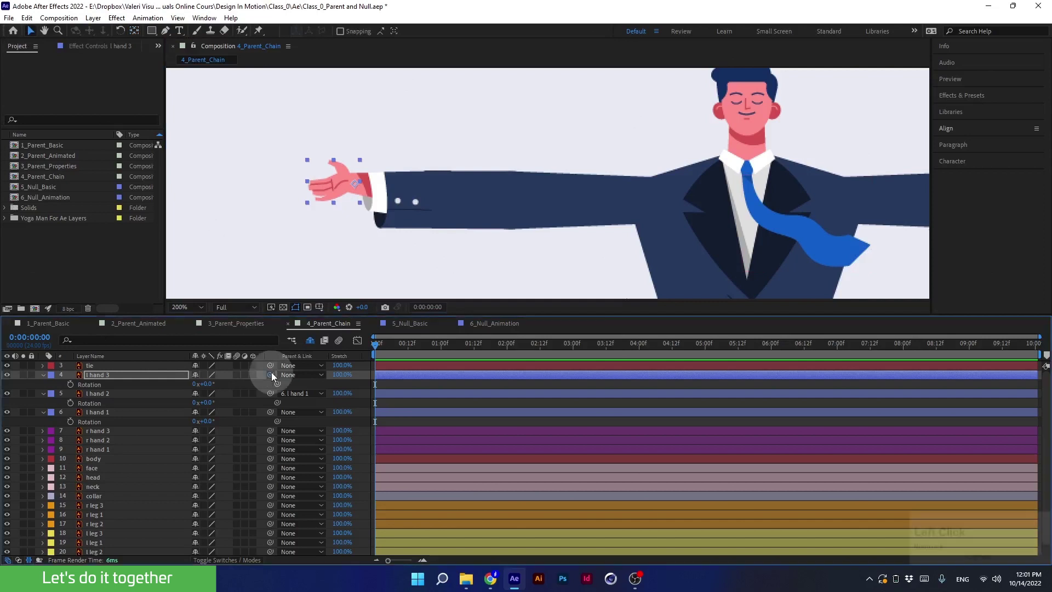
drag(270, 374, 105, 393)
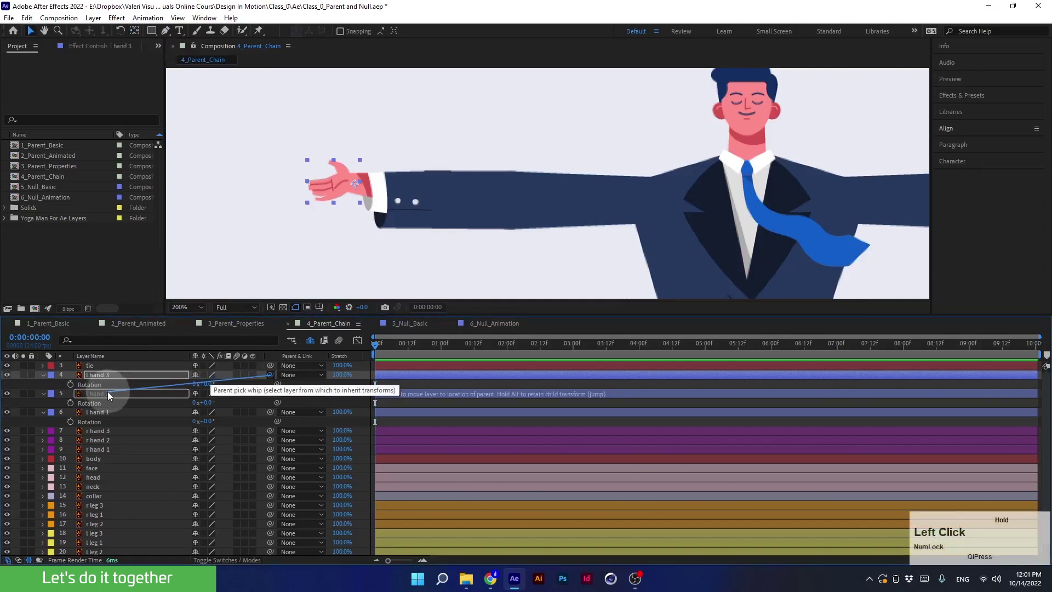
drag(107, 391, 104, 413)
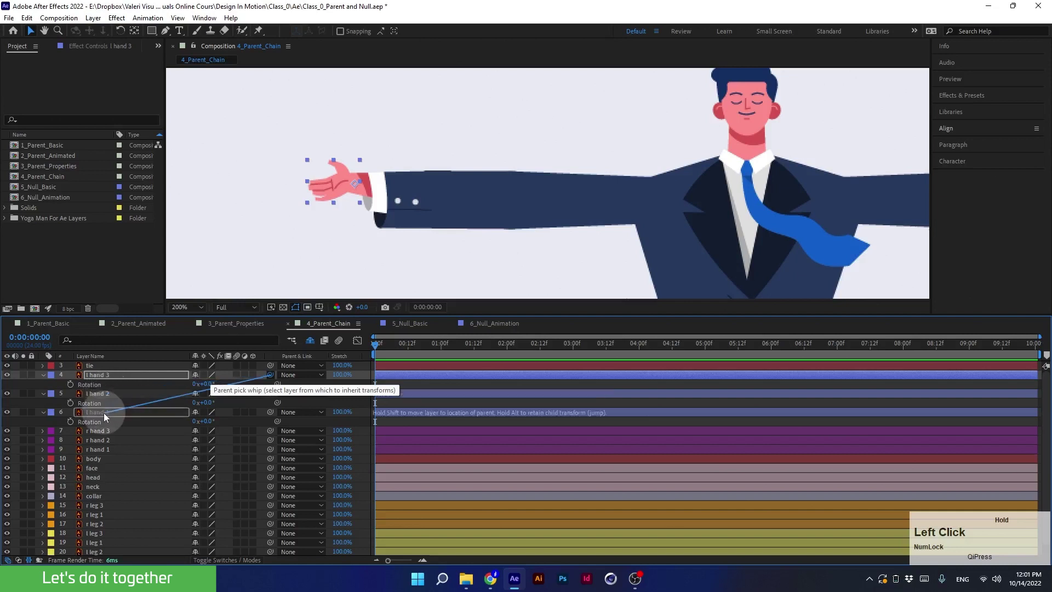
drag(103, 413, 98, 393)
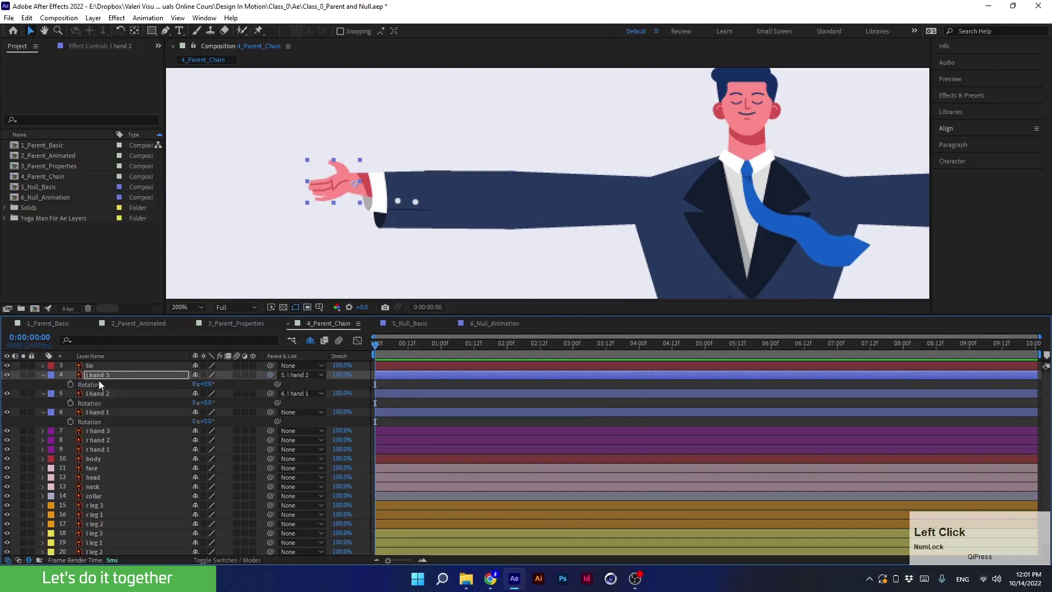
- Pose the arm by rotating l hand 1 to -14°, l hand 2 to 31° and l hand 3 to -24°
click(108, 394)
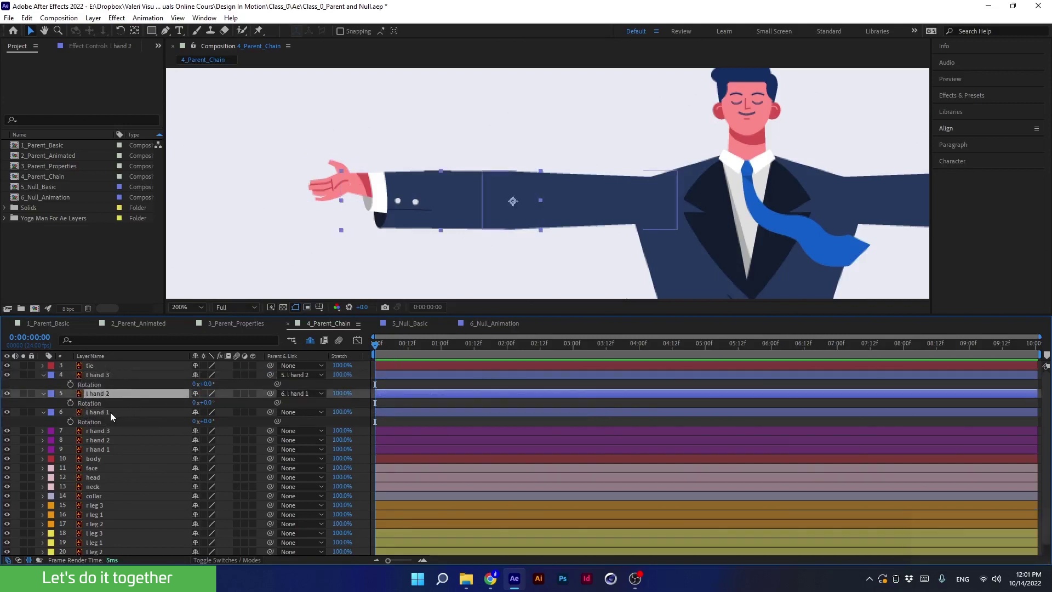
click(110, 412)
drag(211, 423, 206, 395)
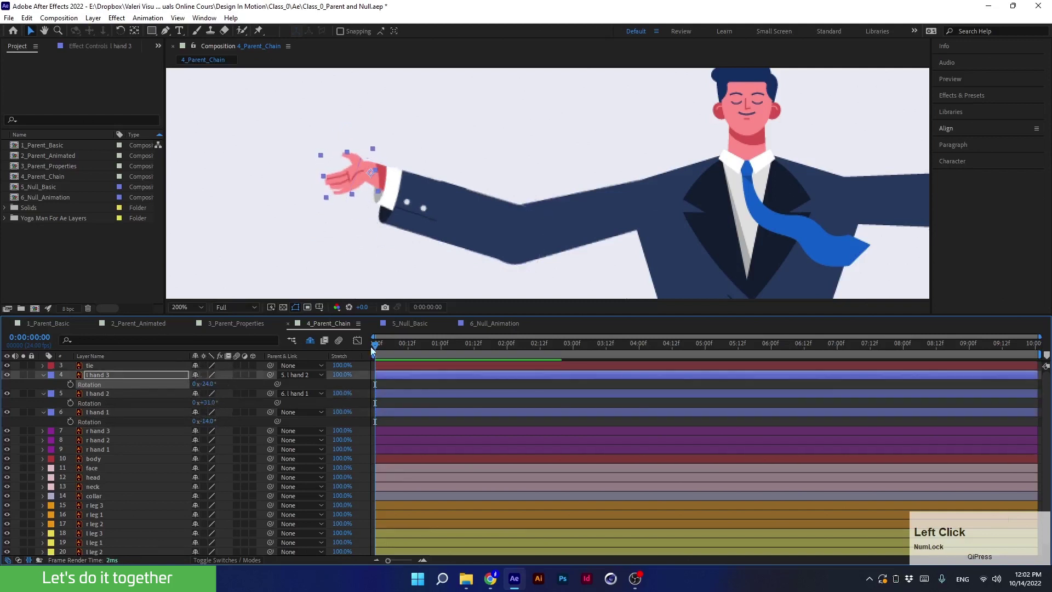
- Select the body layer, test moving it without the arm attached, and undo the move
scroll(659, 213, down, 2)
drag(630, 224, 566, 197)
click(545, 241)
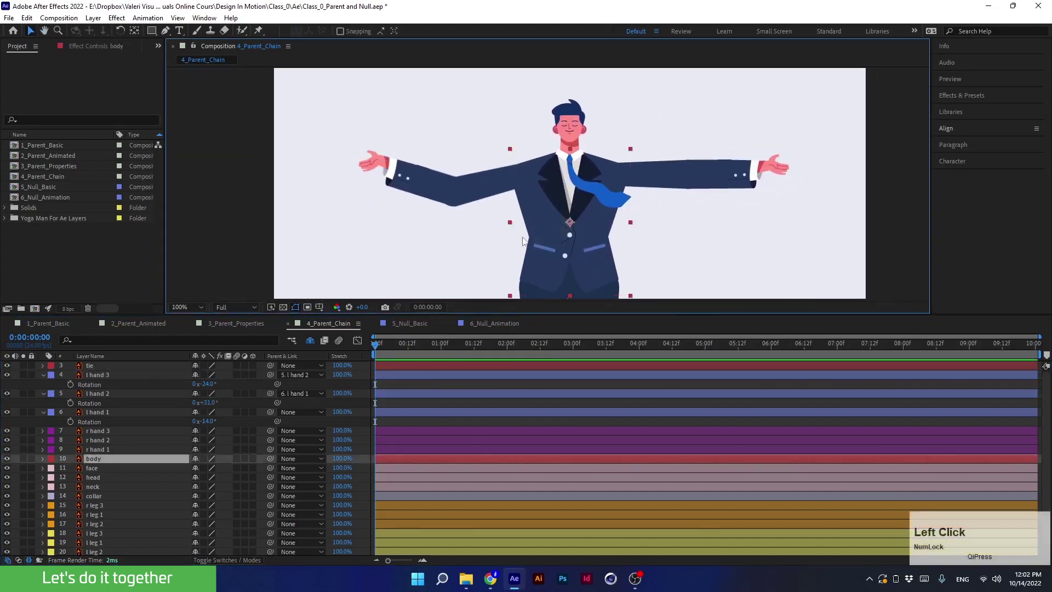
mouse_move(544, 239)
mouse_down()
mouse_move(486, 226)
mouse_move(540, 254)
mouse_move(506, 233)
mouse_move(490, 238)
mouse_move(538, 244)
mouse_move(527, 251)
mouse_up()
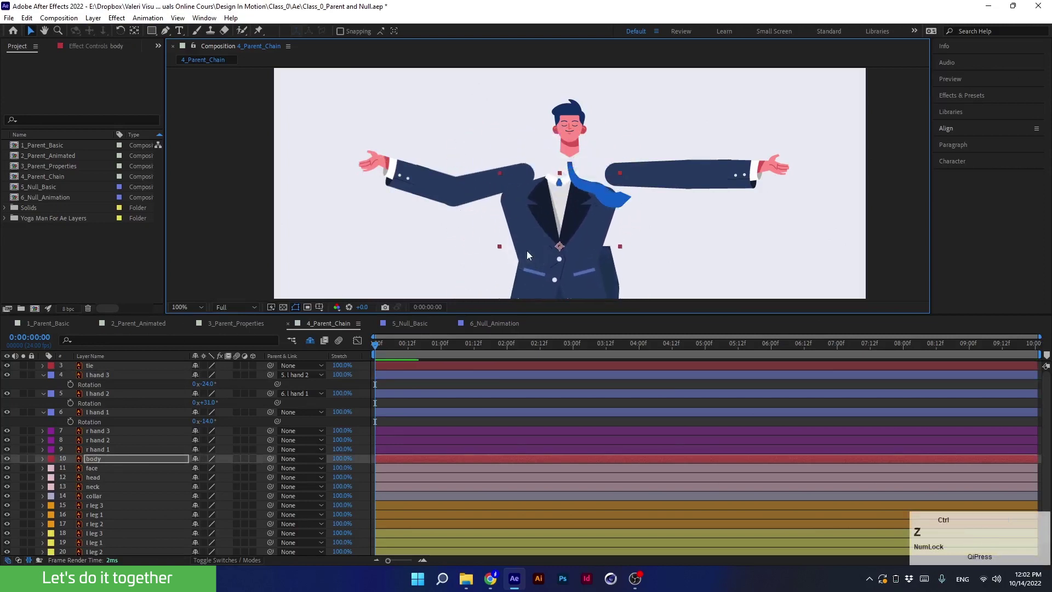
key(ctrl+z)
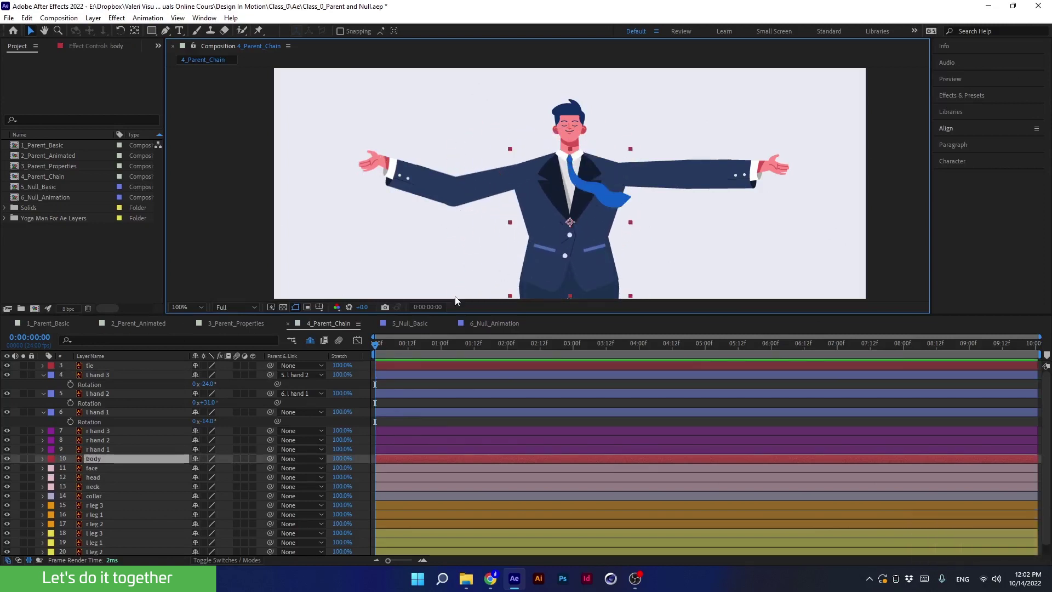
- Collapse the properties of l hand 1–3 and parent l hand 1 to the body layer
click(42, 374)
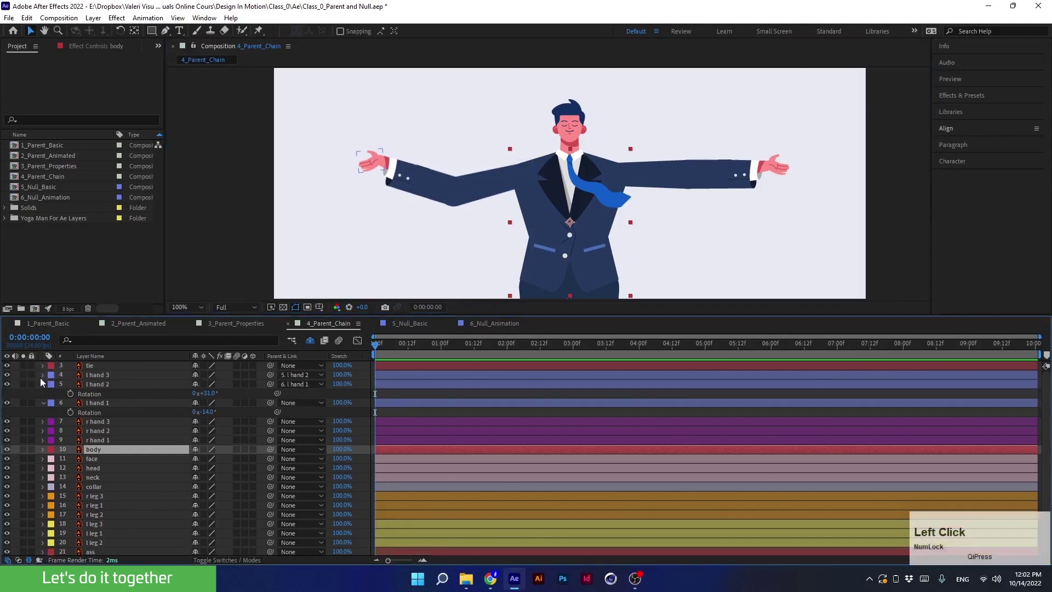
click(42, 383)
click(43, 392)
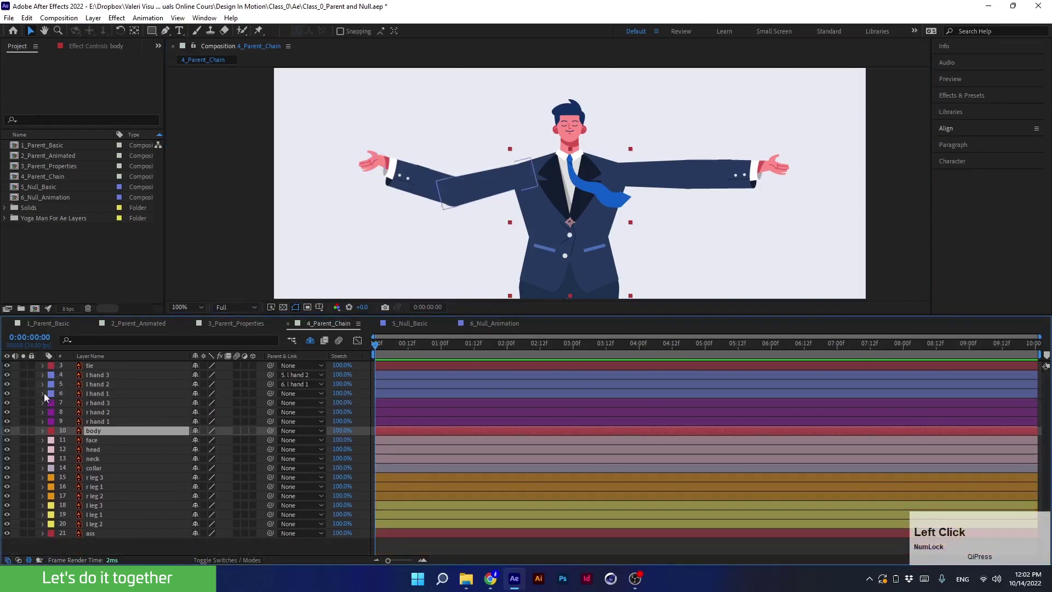
click(100, 374)
click(97, 383)
click(97, 392)
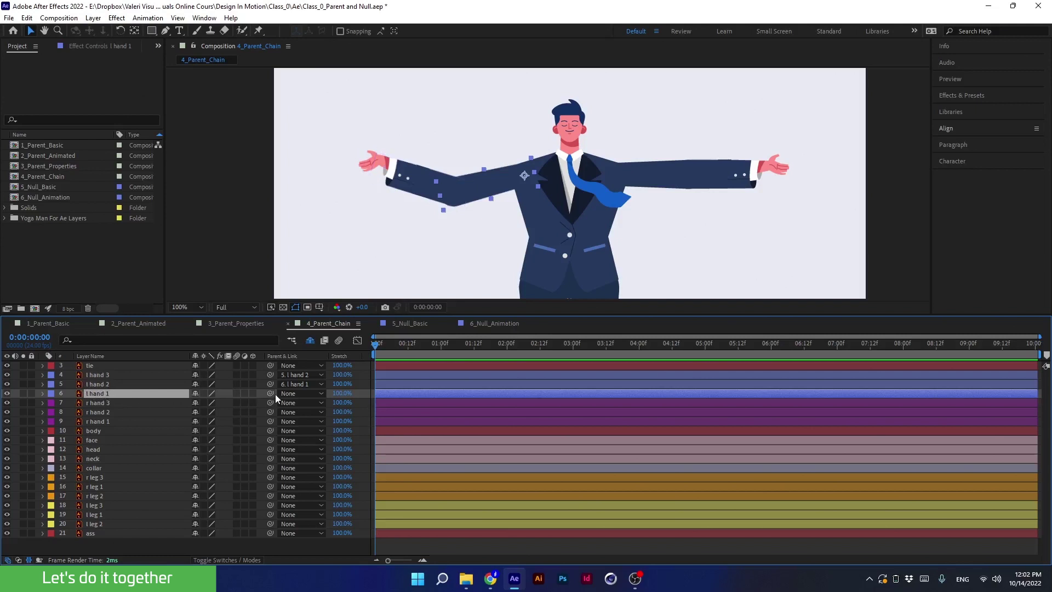
drag(271, 393, 97, 432)
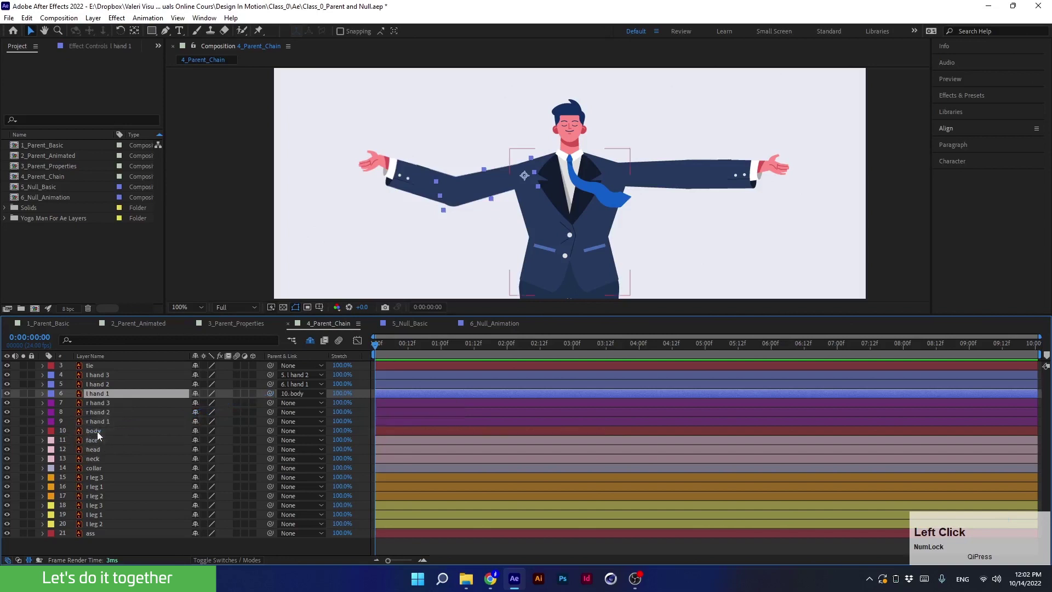
- Test moving the body layer with the arm chain parented to it, and undo the move
click(97, 431)
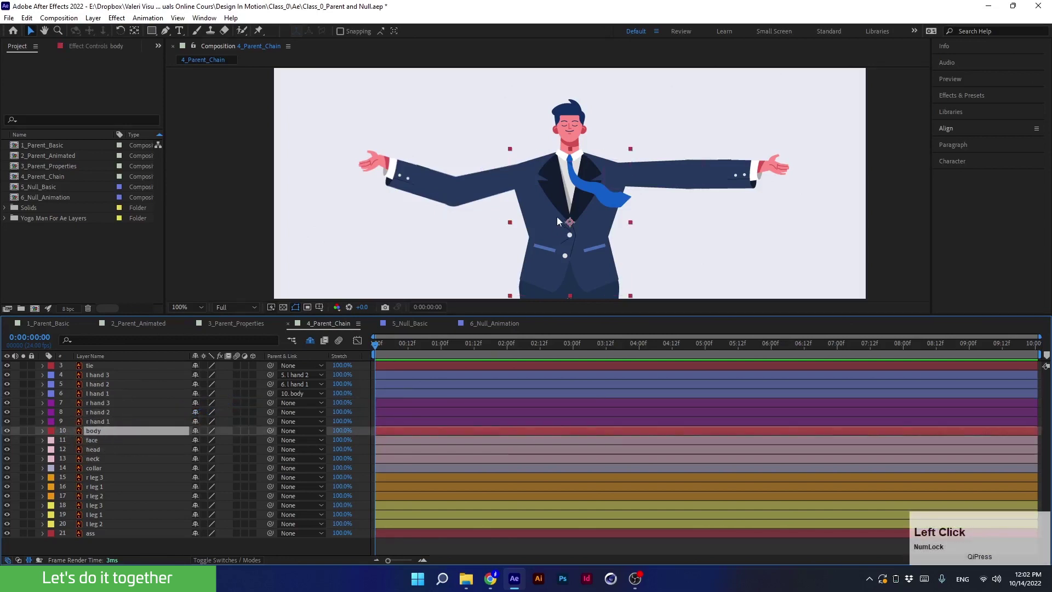
drag(549, 232, 512, 241)
key(ctrl+z)
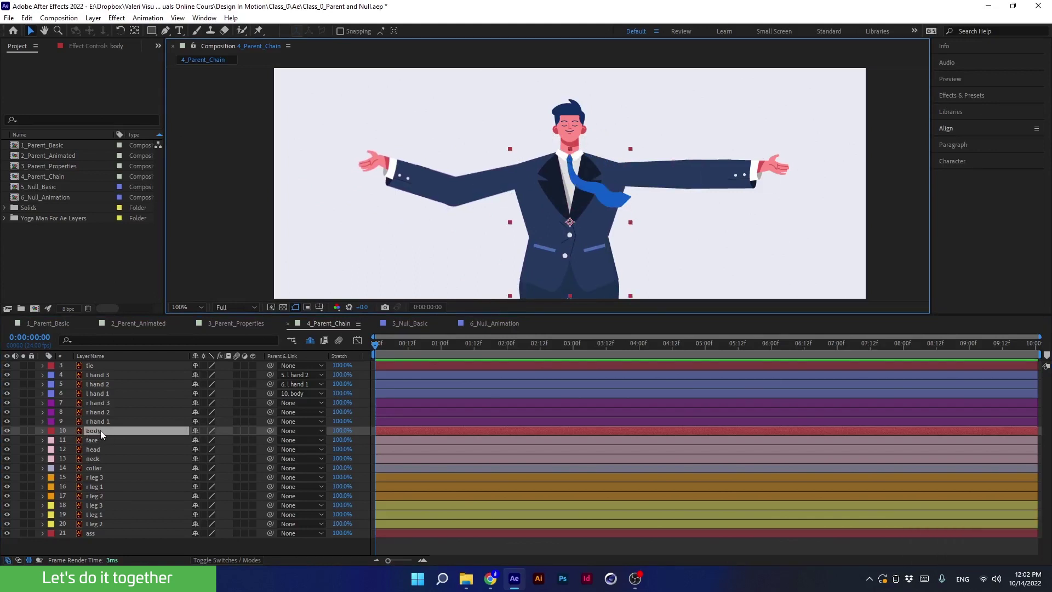
- Reveal the Rotation of l hand 1, rotate the upper arm to -27°, and select l hand 2
click(92, 393)
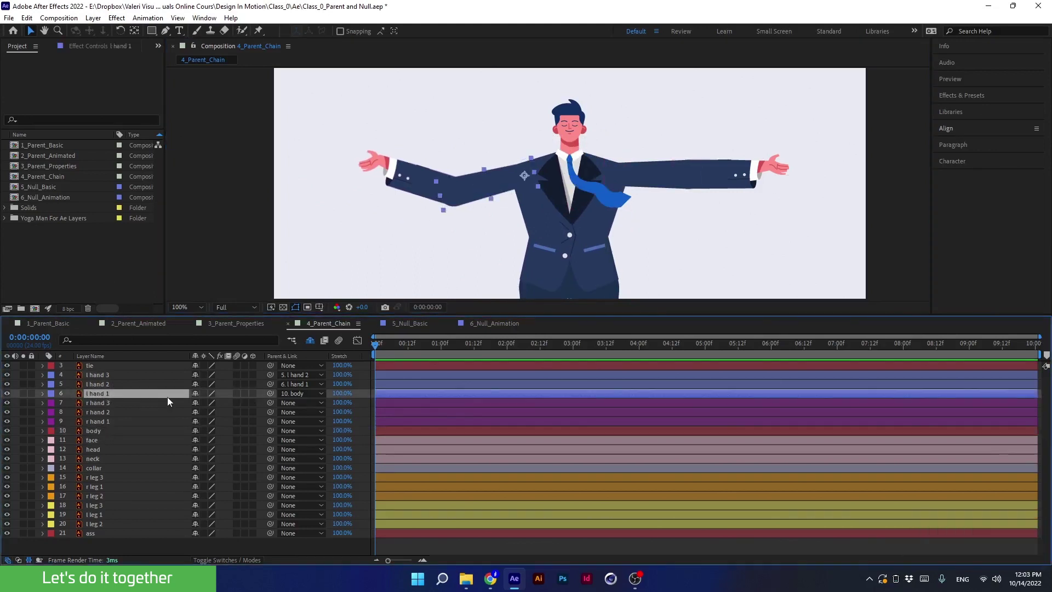
key(r)
drag(217, 406, 205, 410)
click(139, 386)
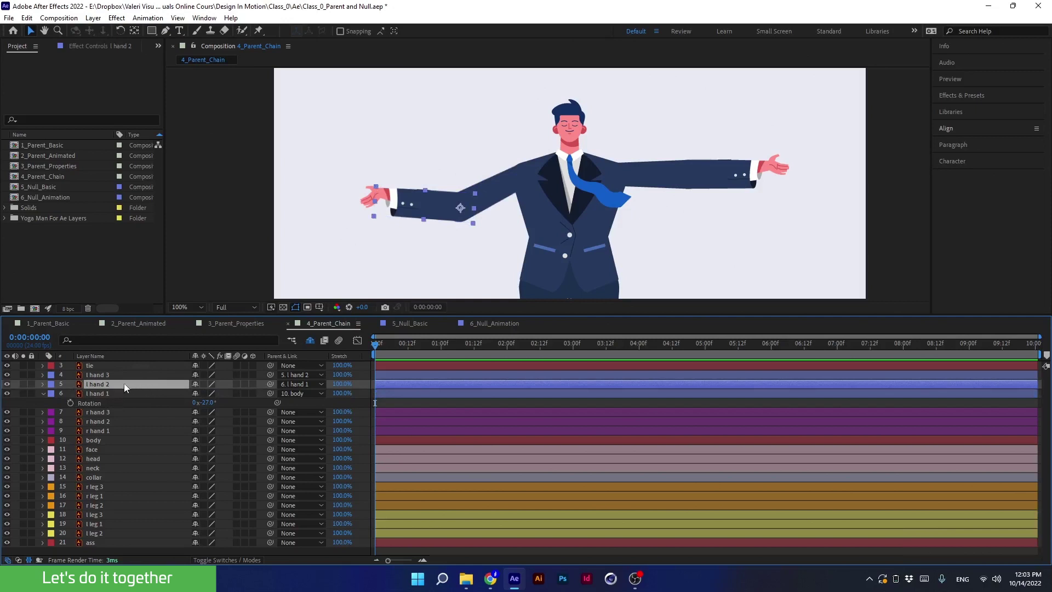
click(113, 395)
click(107, 384)
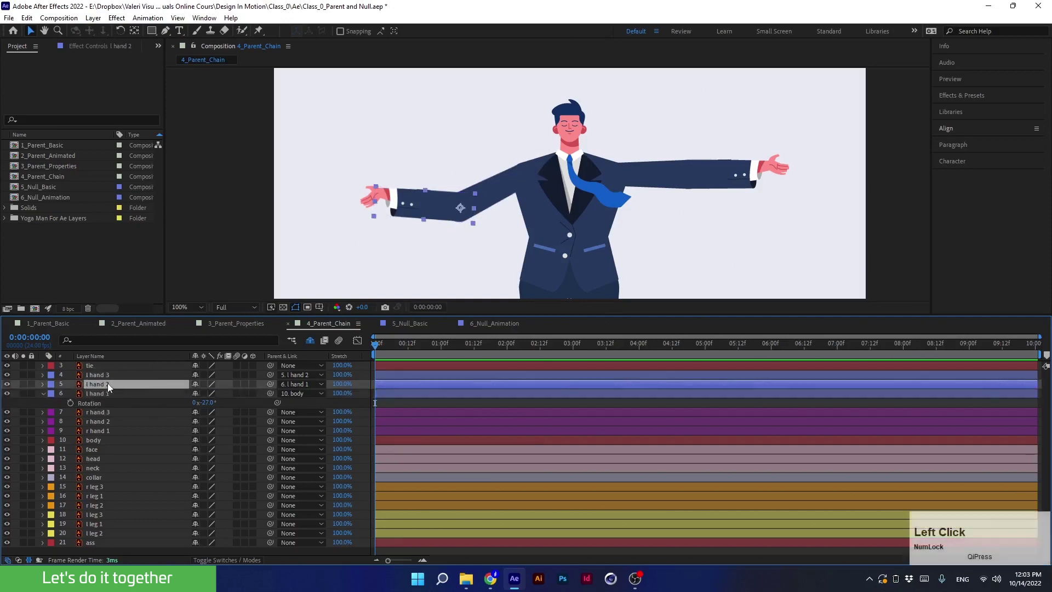
- Reveal the Rotation of l hand 2 and l hand 3, rotating the forearm to 50° and the hand to -26°
key(r)
mouse_move(206, 394)
mouse_down()
mouse_move(192, 400)
mouse_move(215, 392)
mouse_up()
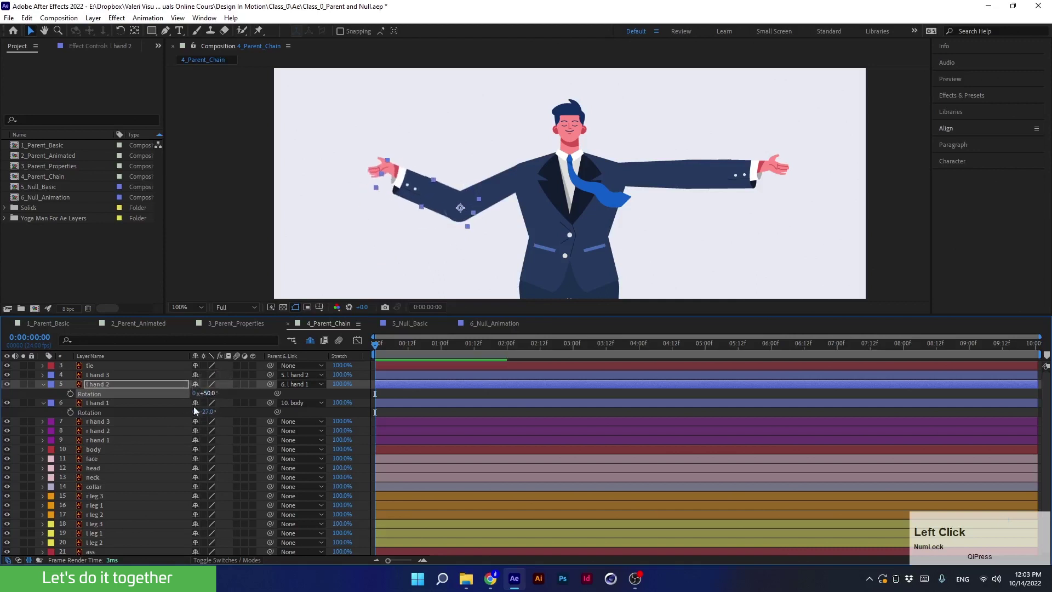
click(112, 375)
key(r)
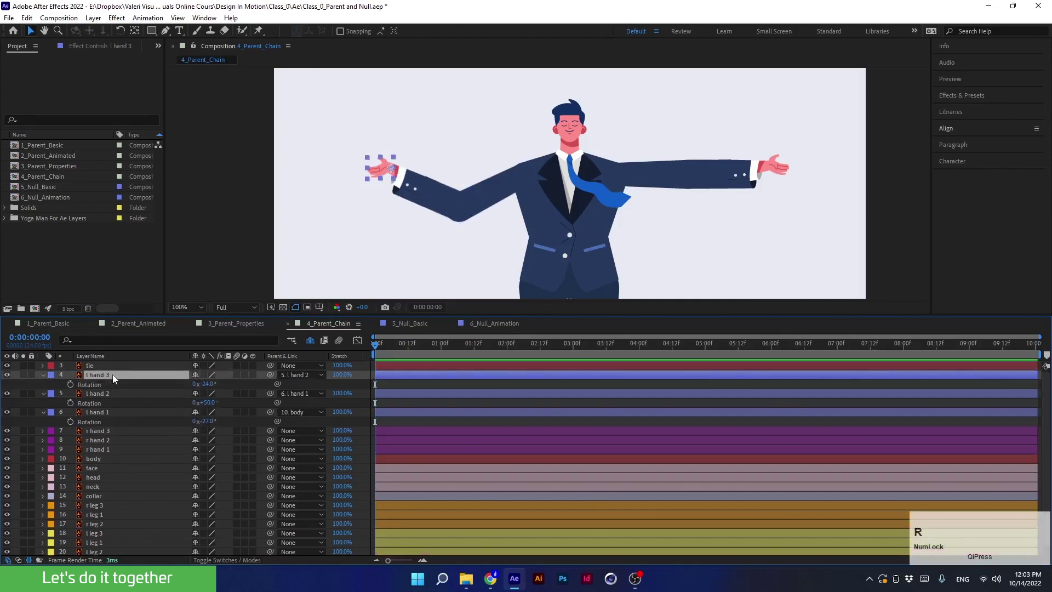
mouse_move(205, 384)
mouse_down()
mouse_move(219, 380)
mouse_move(213, 393)
mouse_up()
click(247, 285)
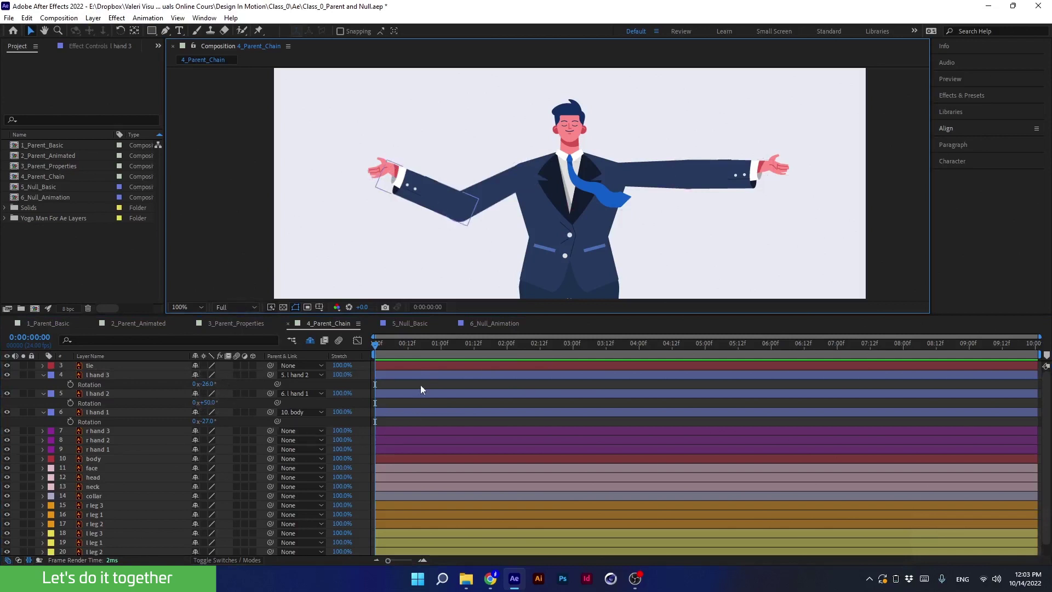
- Open the 5_Null_Basic composition, enlarge the composition view, and preview the animation of the two numbers
click(403, 325)
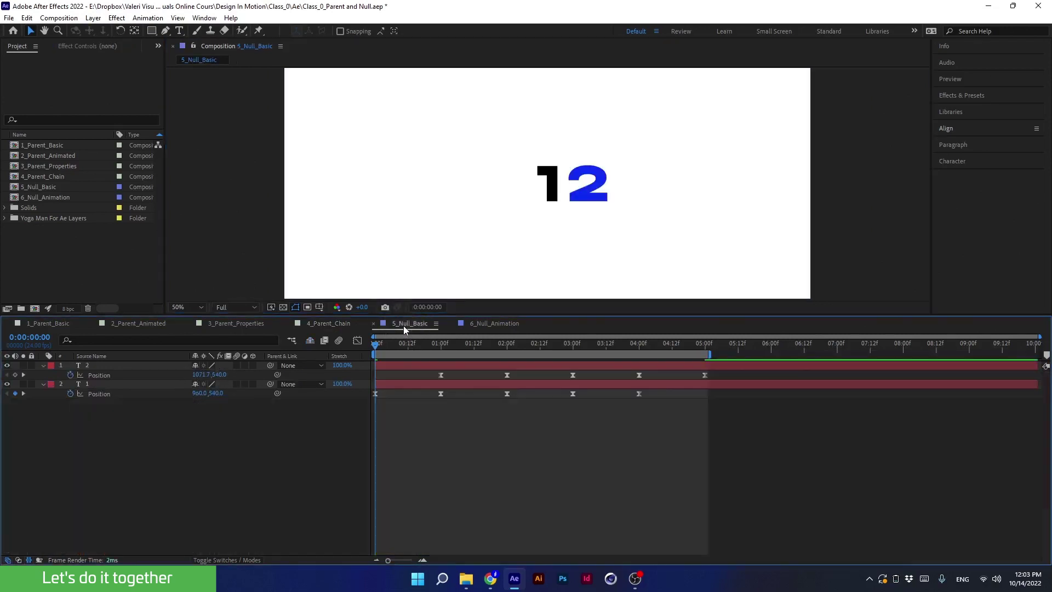
drag(423, 317, 422, 404)
key(space)
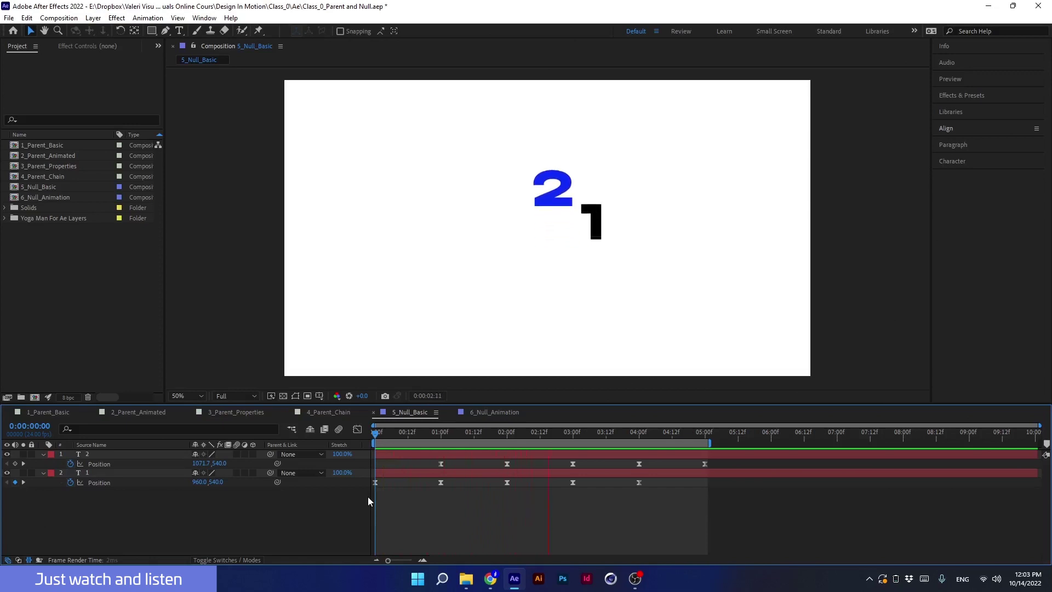
key(space)
- Return to the first frame with nothing selected and show the title/action safe guides
click(400, 454)
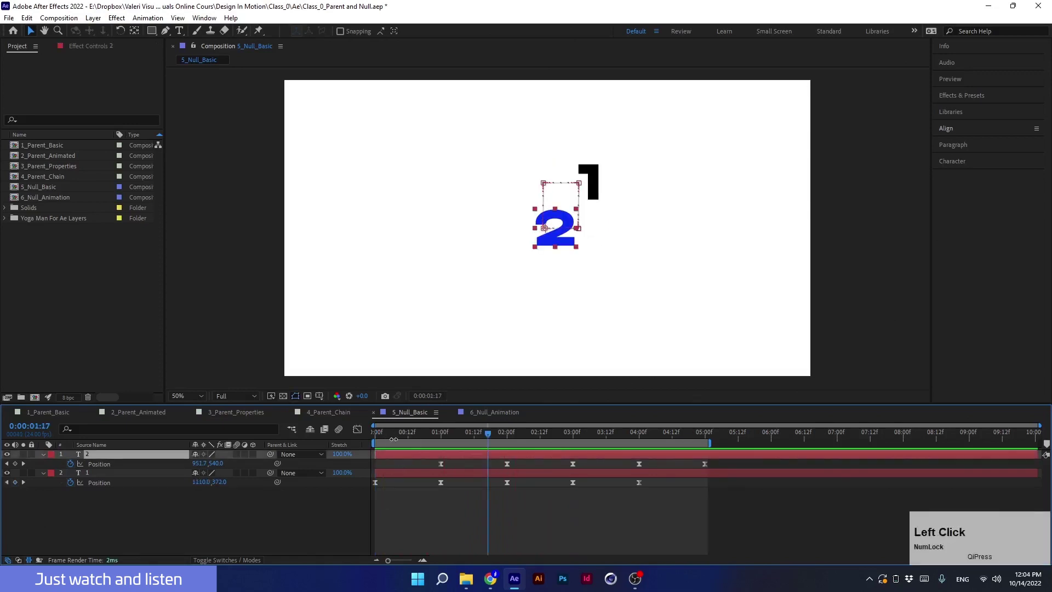
click(385, 437)
drag(385, 440, 375, 437)
click(229, 512)
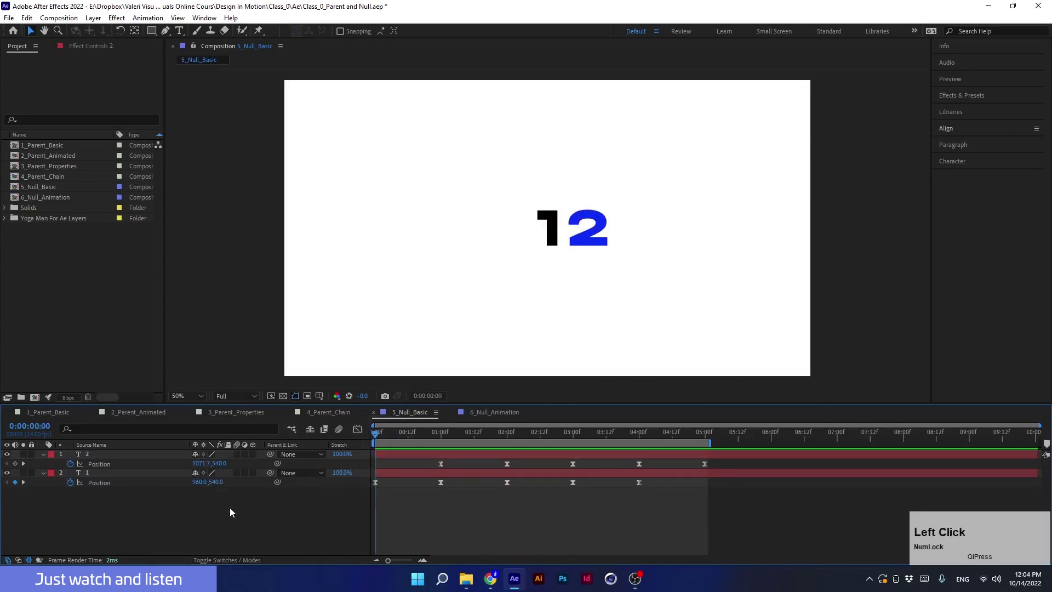
key(apostrophe)
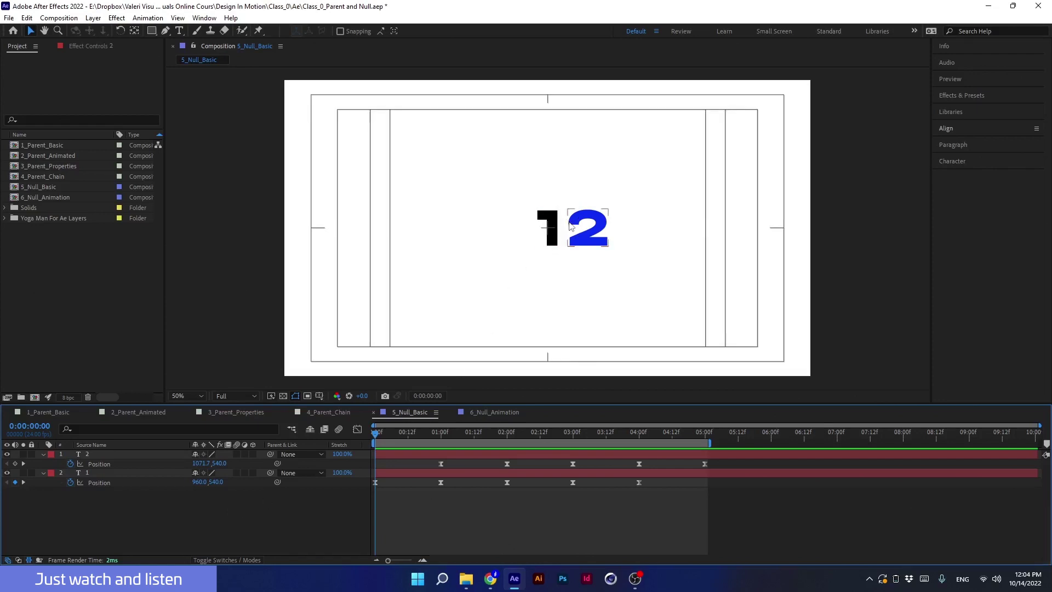
- Try shifting both number layers together 80 px to the left at 0:00:00:11
click(412, 455)
drag(417, 437, 406, 475)
shift+click(419, 472)
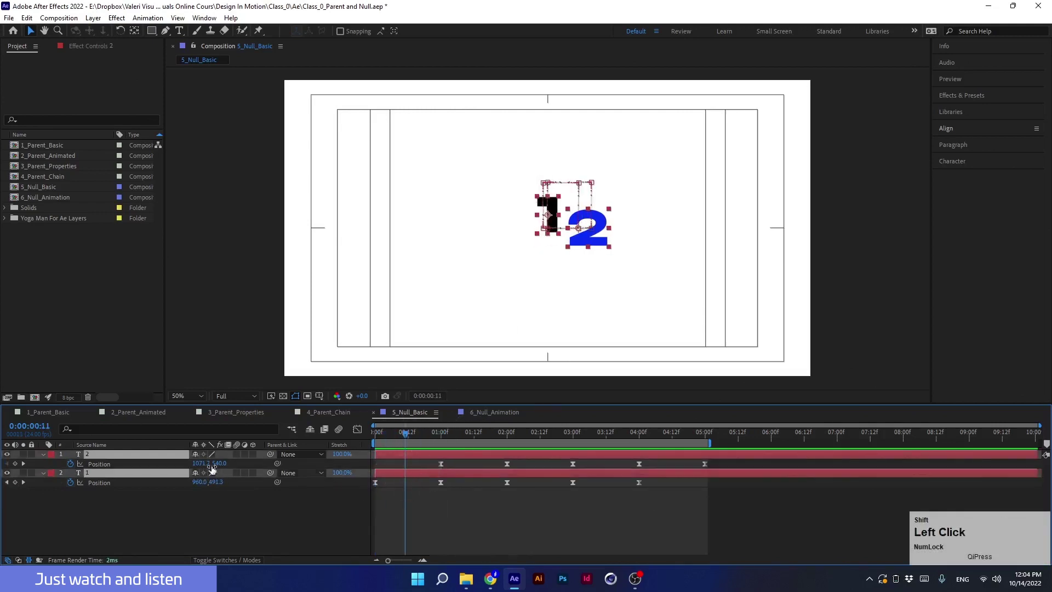
key(shift+Left)
key(shift+Left)
key(shift+Left)
key(shift+Left)
key(shift+Left)
key(shift+Left)
key(shift+Left)
key(shift+Left)
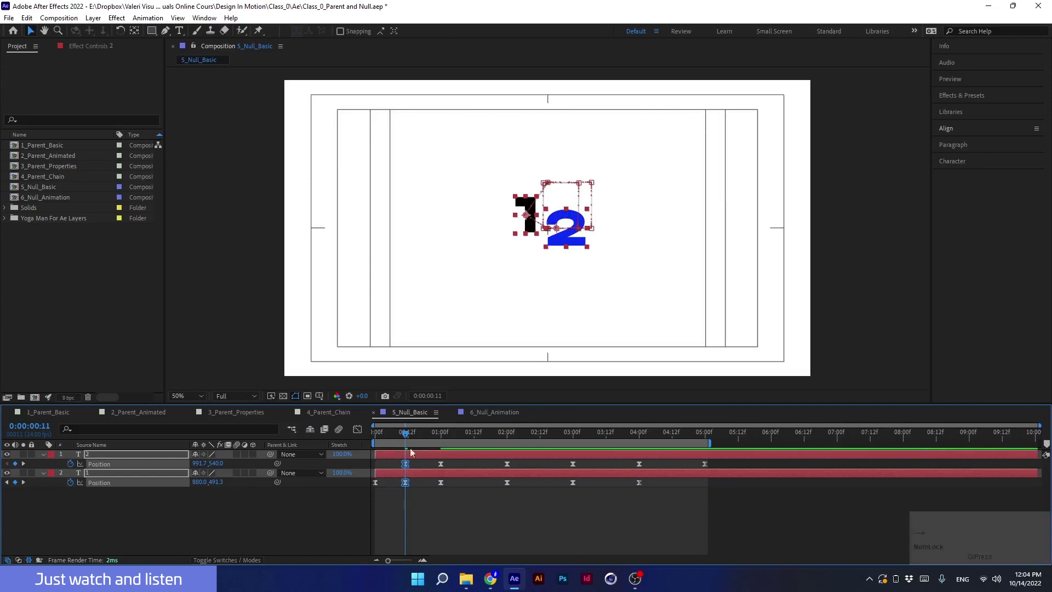
- Preview the shifted animation, and delete the added Position keyframes at 0:00:00:11 on both number layers
click(387, 436)
key(space)
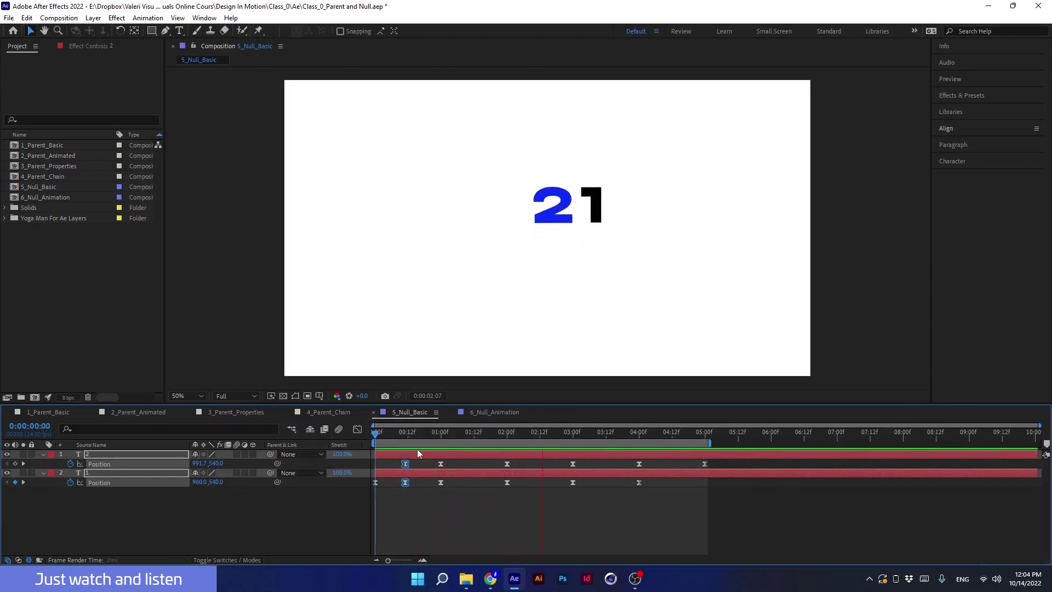
key(space)
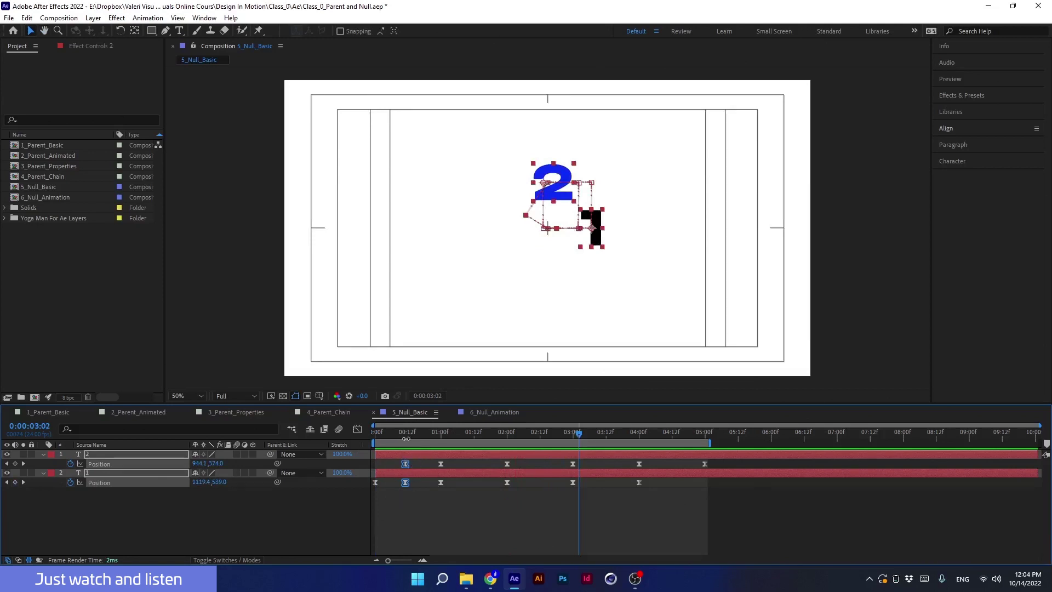
drag(406, 438, 393, 472)
key(Delete)
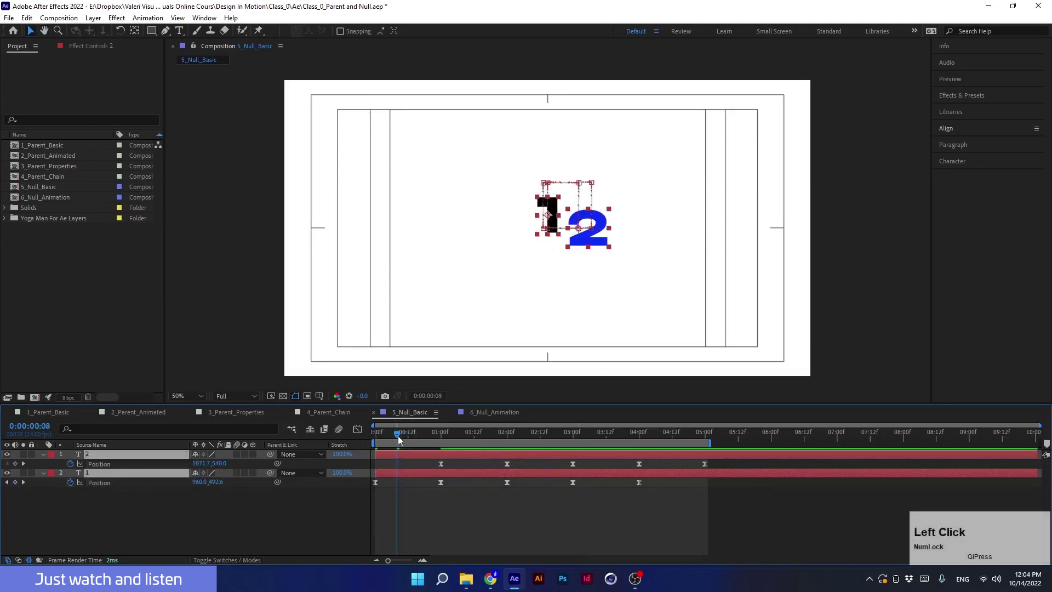
drag(401, 432, 362, 454)
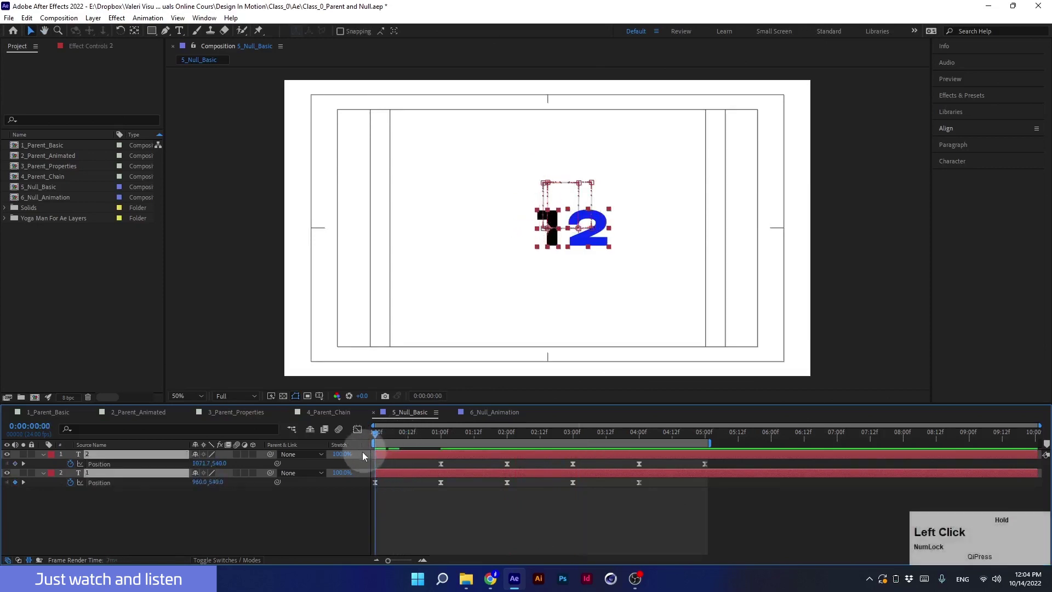
click(267, 514)
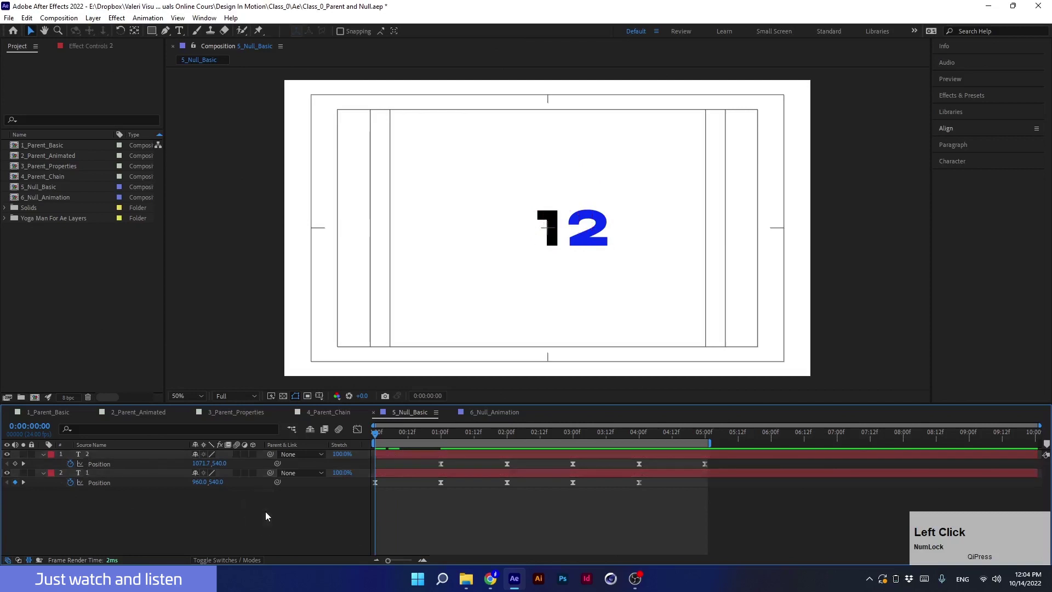
- Add a null object to the composition, test moving it up and to the left, and undo the move
right_click(146, 504)
mouse_move(176, 368)
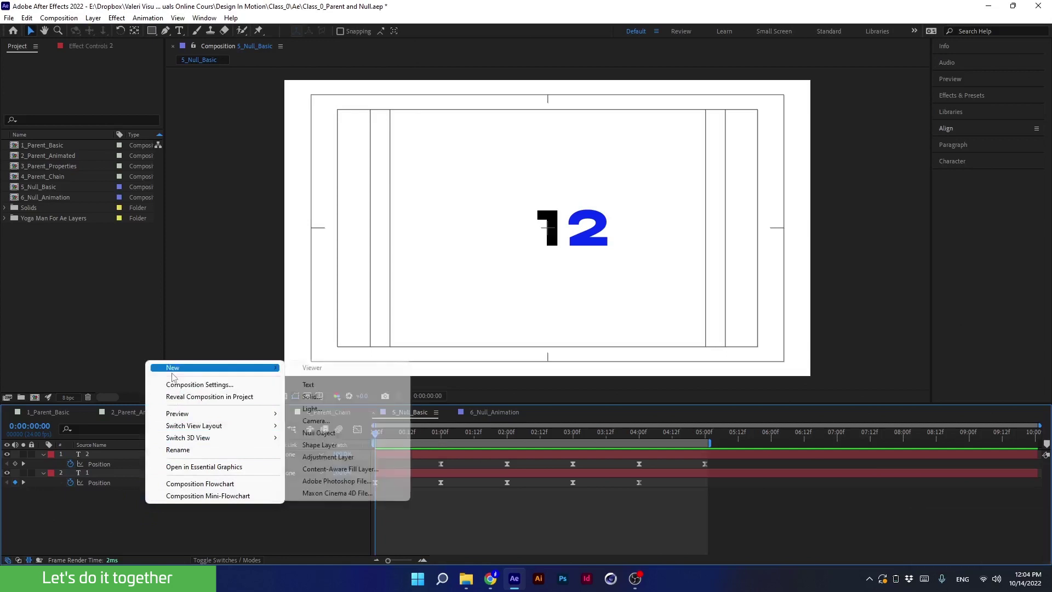
click(302, 433)
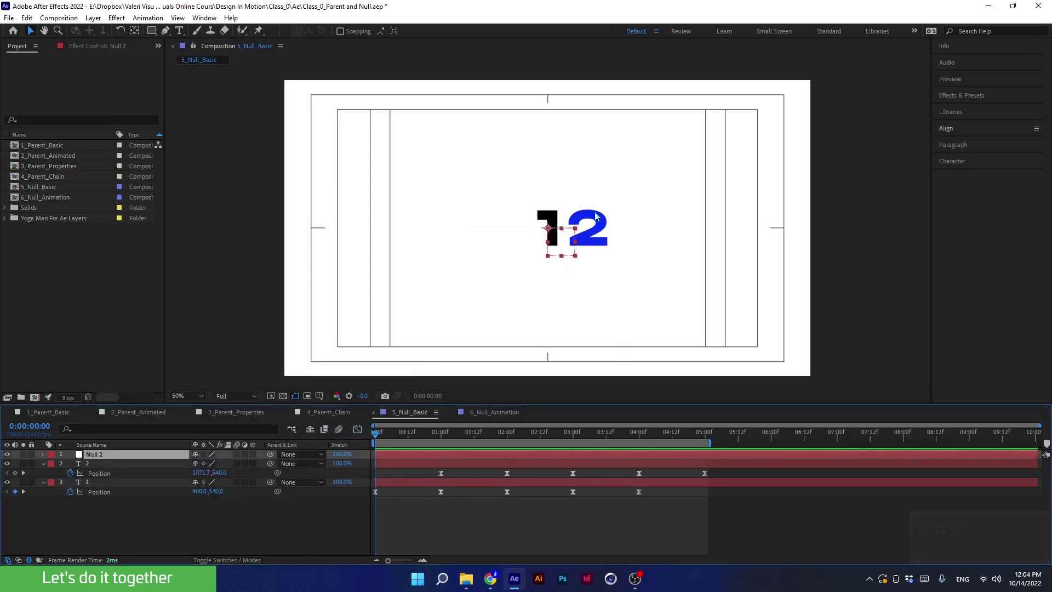
mouse_move(556, 244)
mouse_down()
mouse_move(567, 296)
mouse_move(463, 205)
mouse_move(534, 300)
mouse_move(591, 253)
mouse_move(509, 257)
mouse_move(556, 236)
mouse_up()
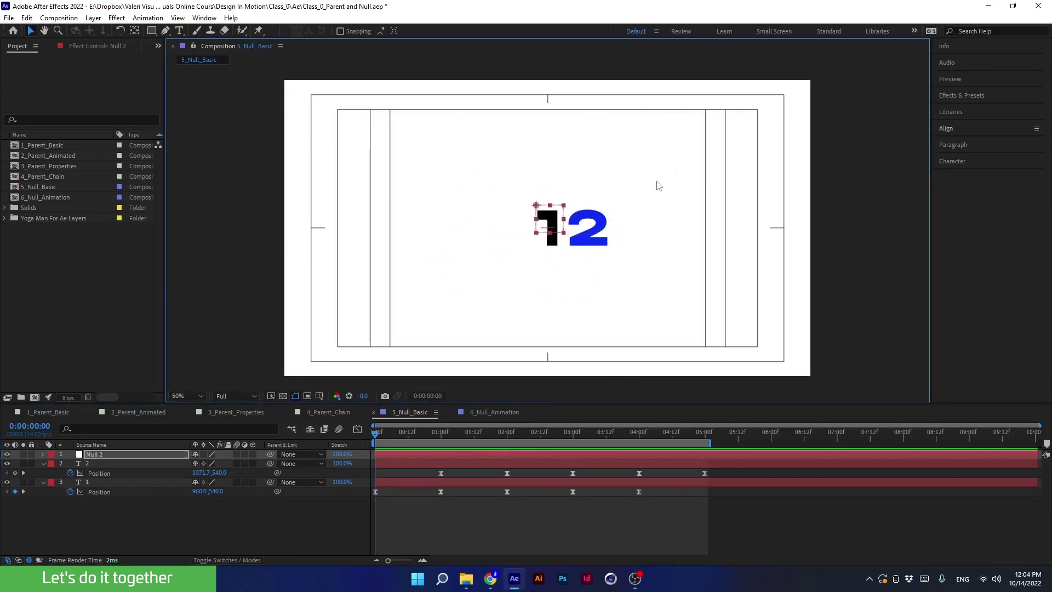
key(ctrl+z)
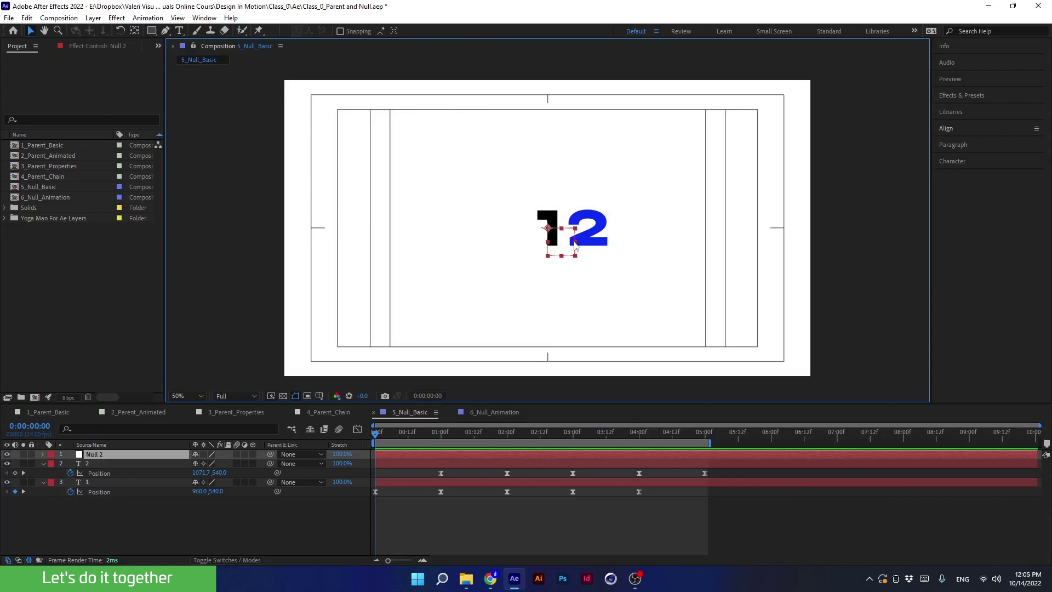
- Parent both number layers, 2 and 1, to the Null 2 layer
click(95, 455)
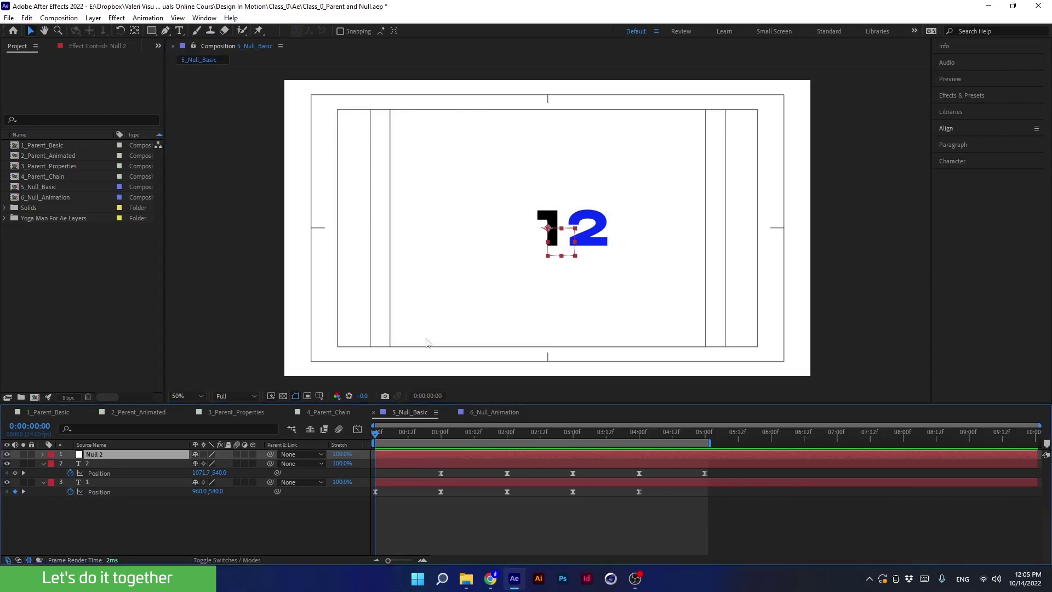
click(116, 463)
ctrl+click(115, 481)
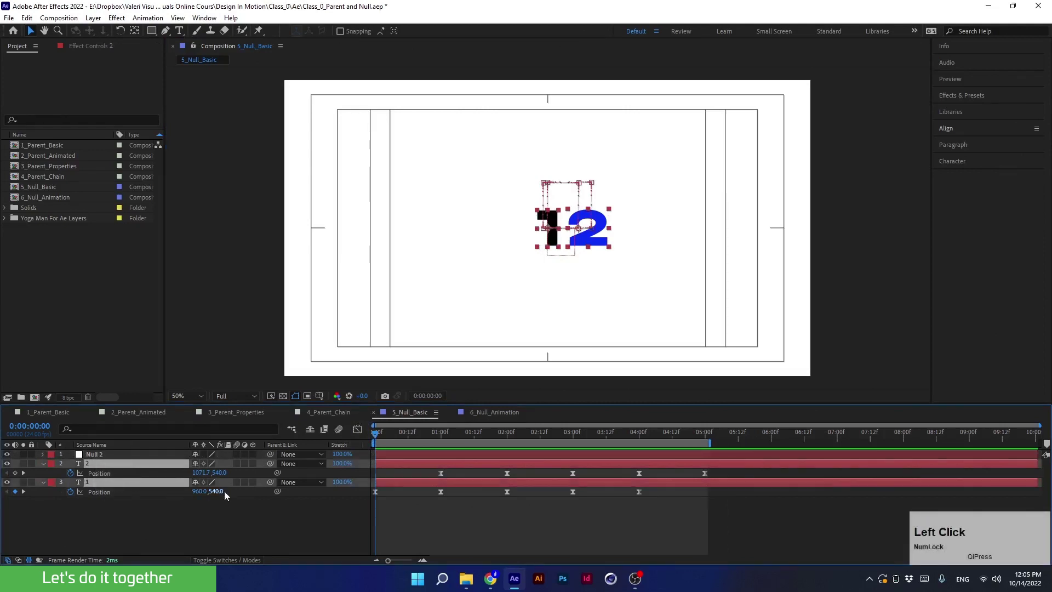
drag(269, 463, 131, 455)
- Test moving Null 2 to the left, lower right and right of centre, scrubbing the animation at each place
click(132, 455)
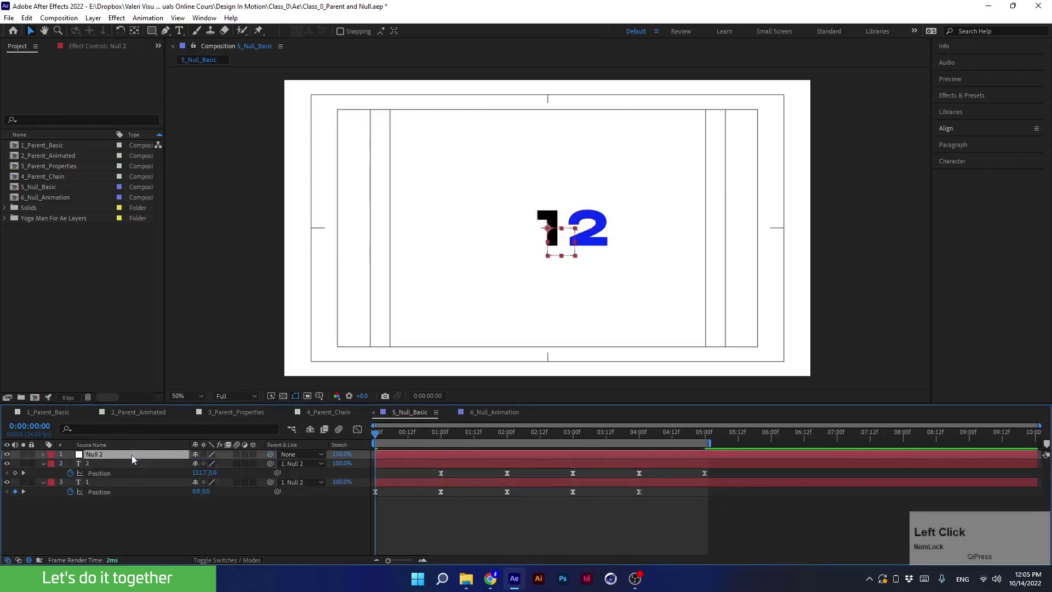
drag(570, 246, 440, 247)
drag(377, 432, 367, 453)
drag(437, 249, 705, 344)
drag(425, 438, 724, 443)
drag(705, 345, 643, 266)
mouse_move(524, 435)
mouse_down()
mouse_move(487, 444)
mouse_move(537, 449)
mouse_up()
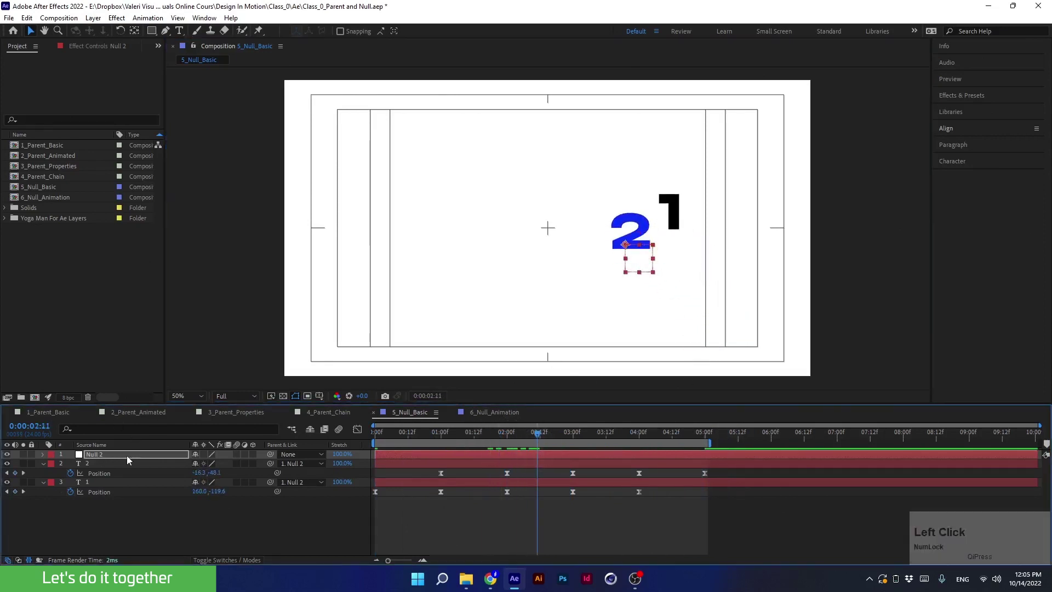
- Reveal the Scale of Null 2 and set it to 200%, then increase it to 250%
key(s)
click(209, 463)
text(200)
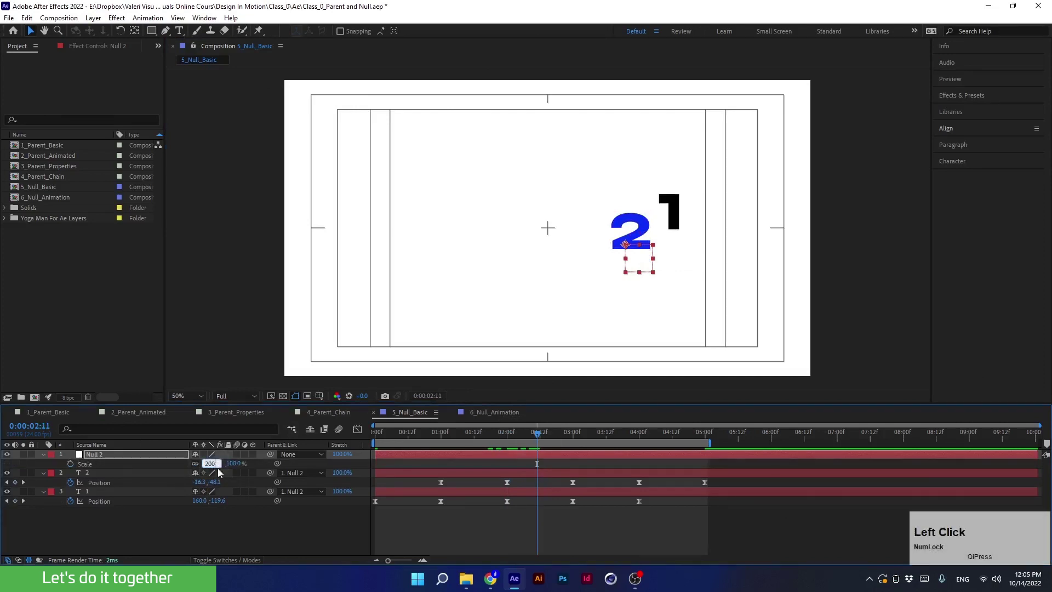
key(Return)
click(205, 464)
text(250)
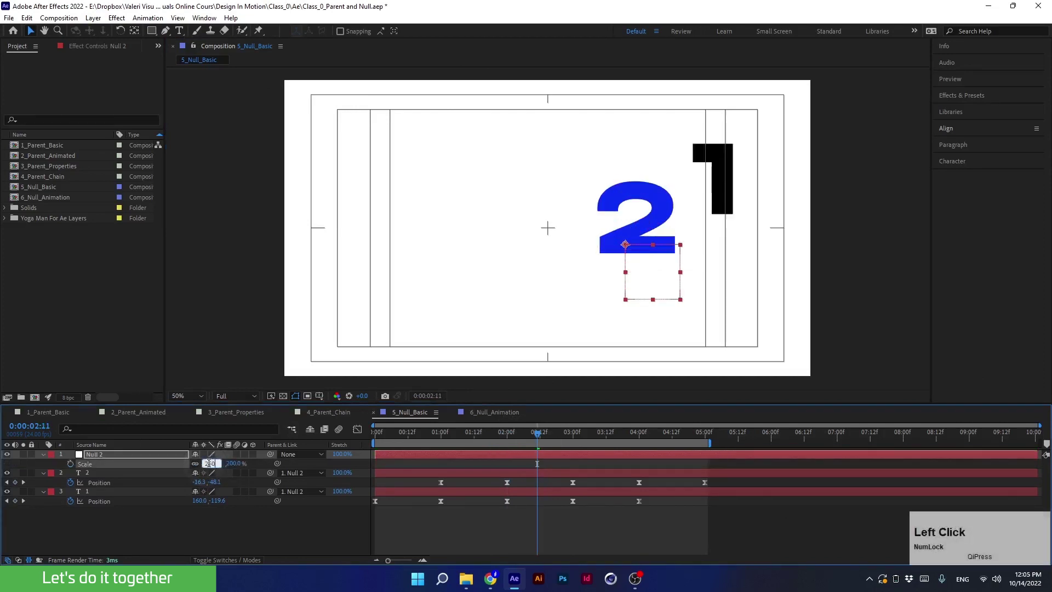
key(Return)
- Move Null 2 in stages to the lower-left corner of the frame, previewing the animation, and return to the first frame
drag(673, 259, 514, 291)
drag(578, 288, 493, 301)
drag(440, 440, 305, 439)
key(space)
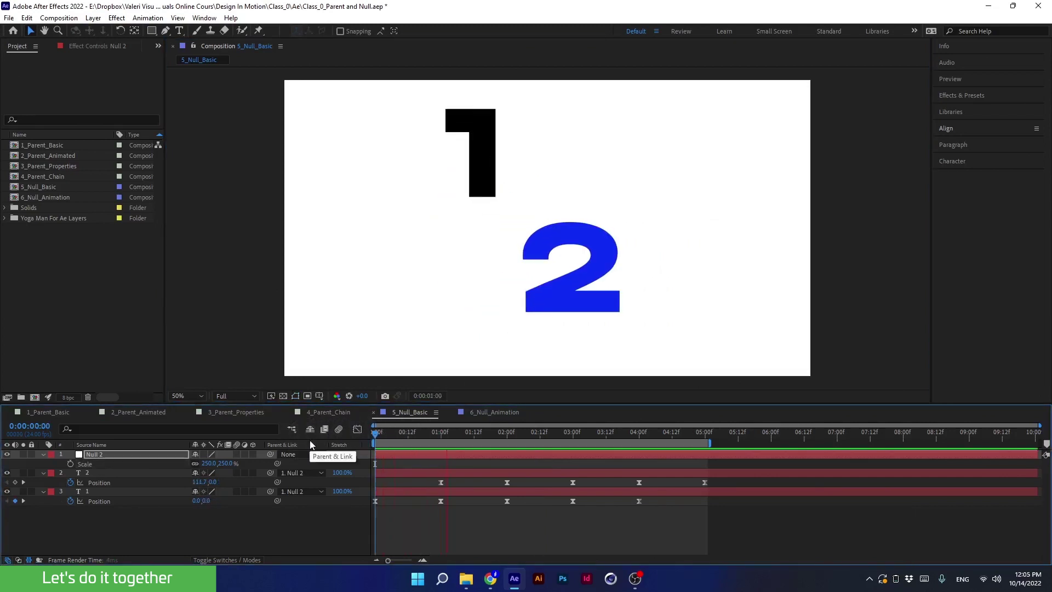
key(space)
drag(512, 299, 378, 366)
key(space)
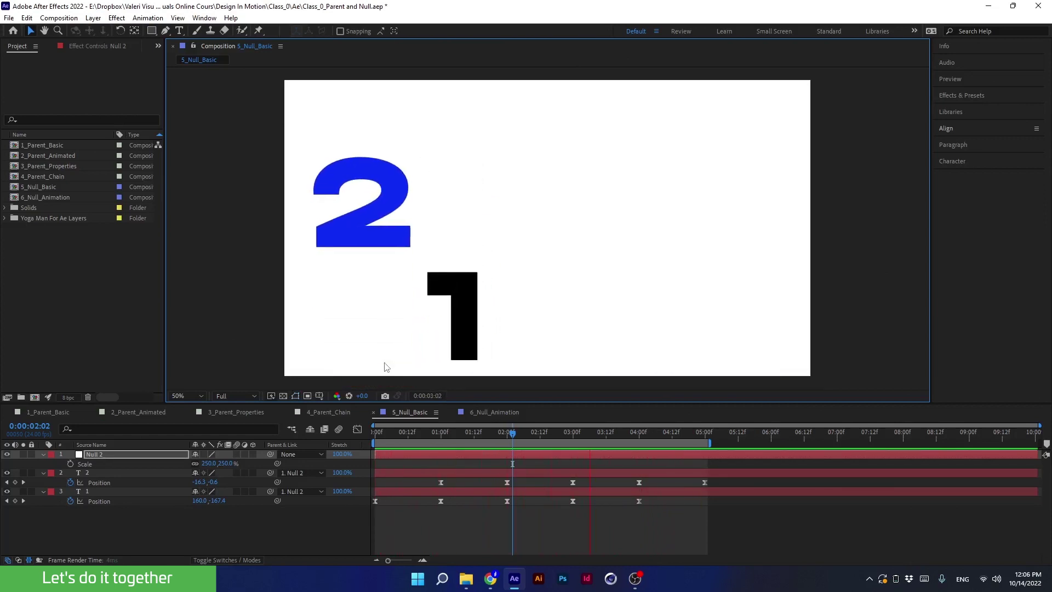
key(space)
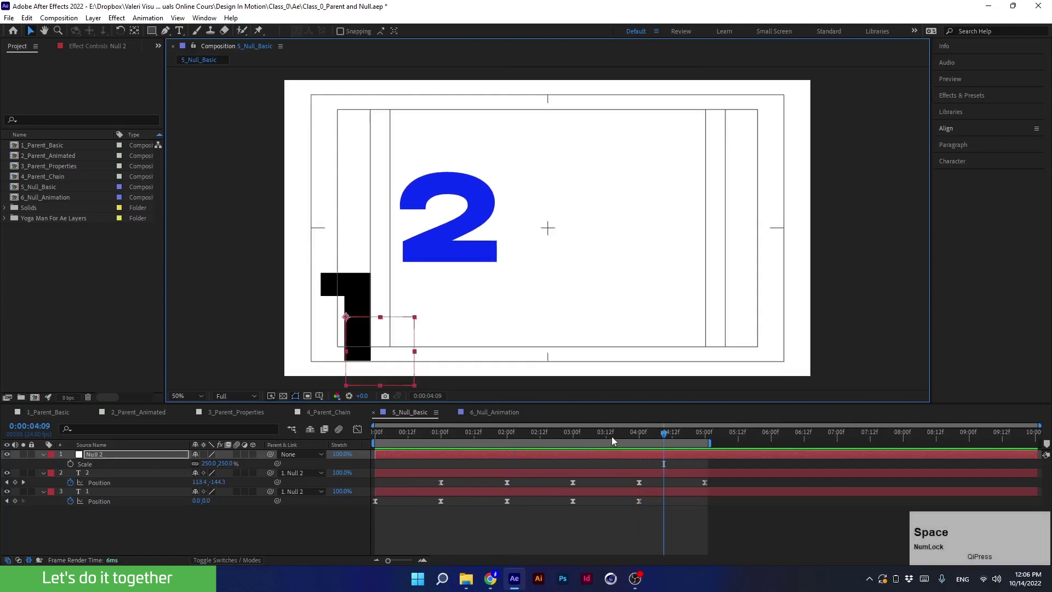
drag(612, 436, 375, 435)
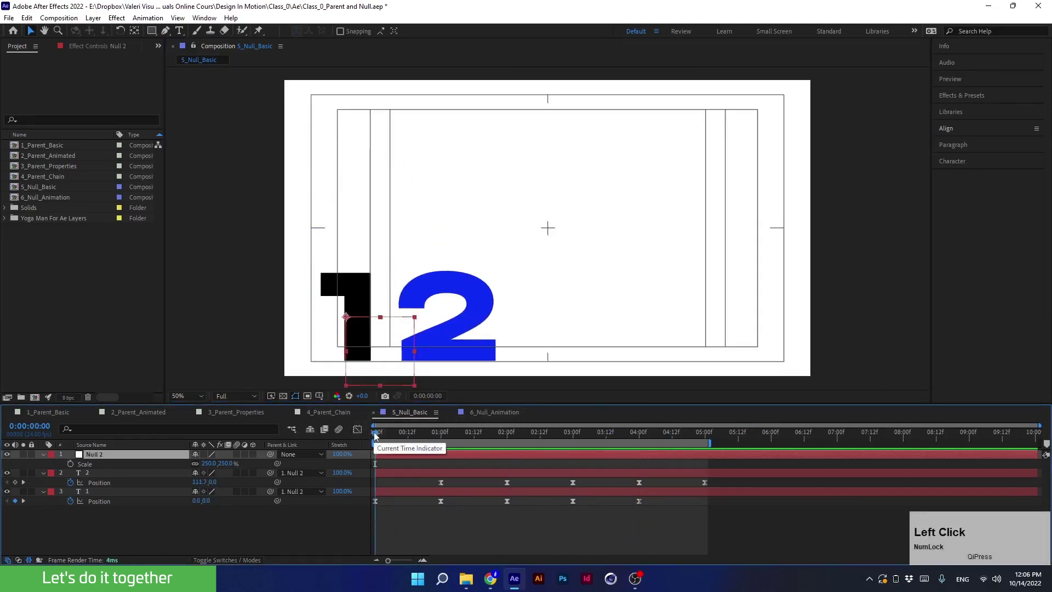
- Open the 6_Null_Animation composition, reveal the Null Animation text layer's keyframes, and preview from the first frame
click(480, 411)
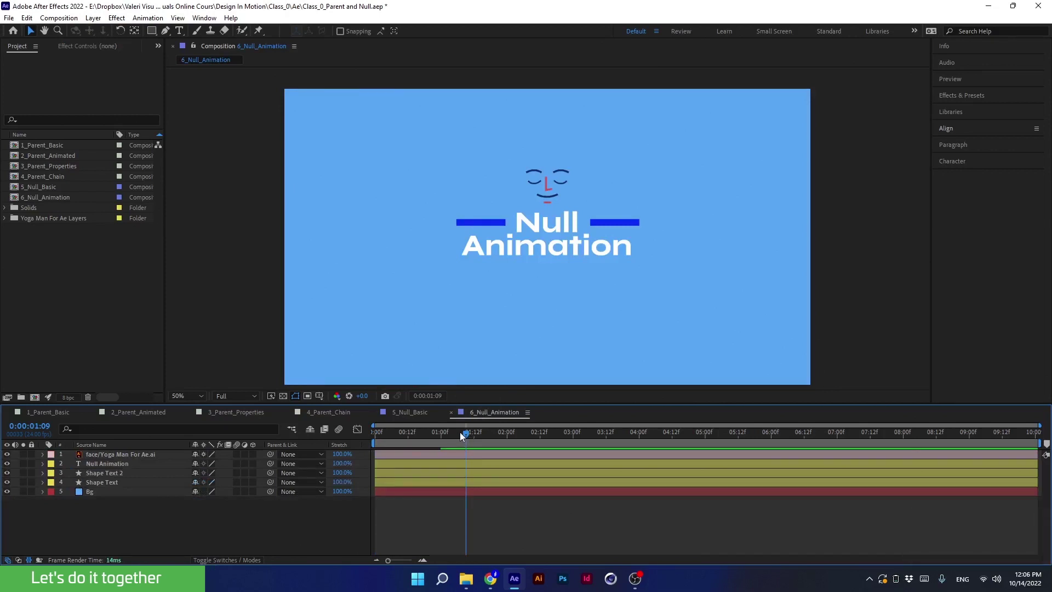
drag(461, 435, 419, 439)
click(556, 248)
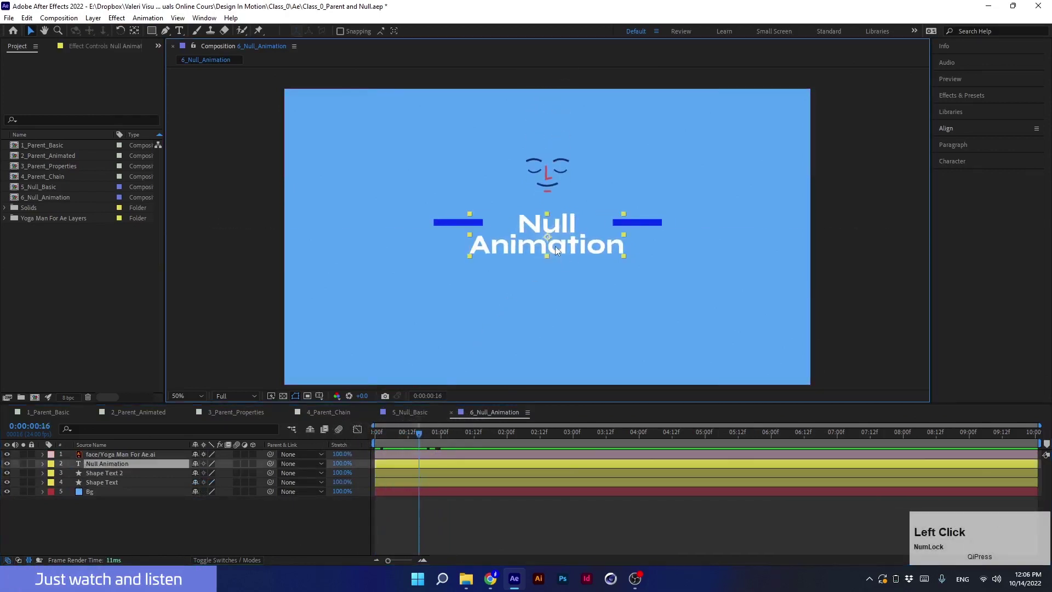
key(u)
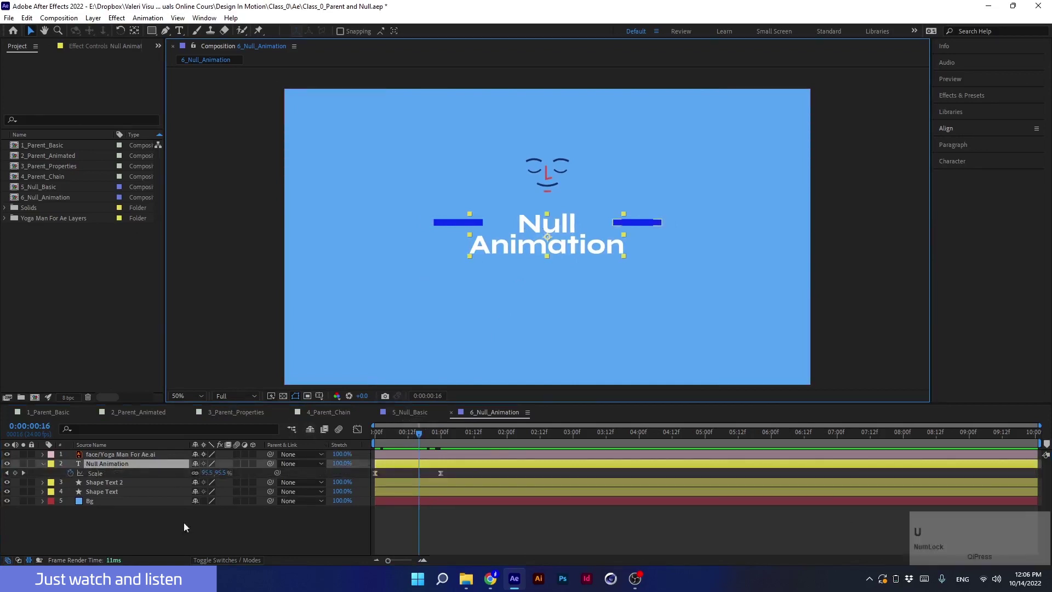
click(375, 438)
key(space)
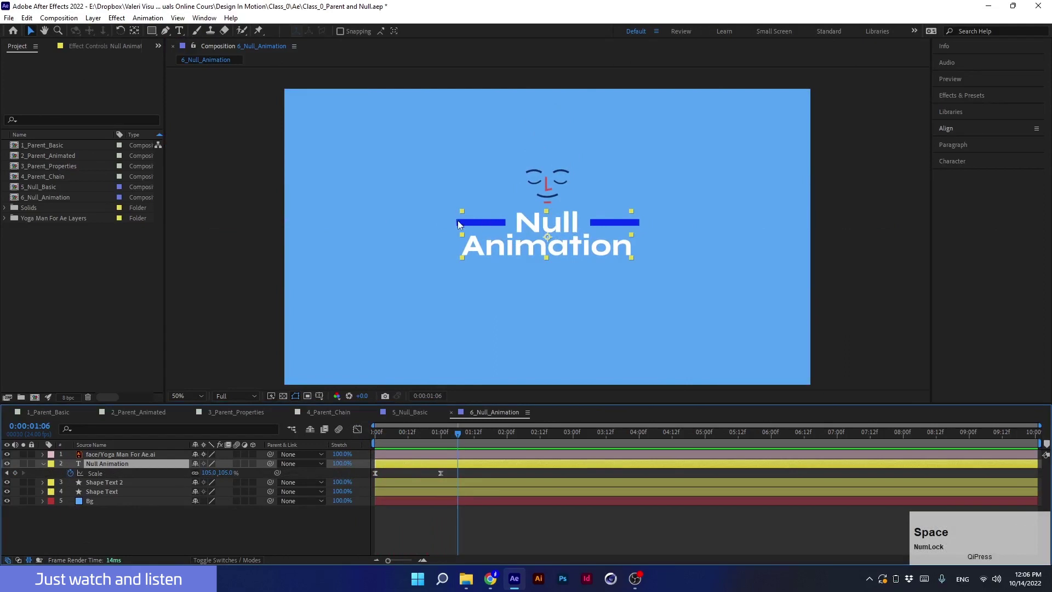
- Reveal the keyframes of the left bar's Shape Text layer and scrub back to about 0:00:00:12
click(458, 223)
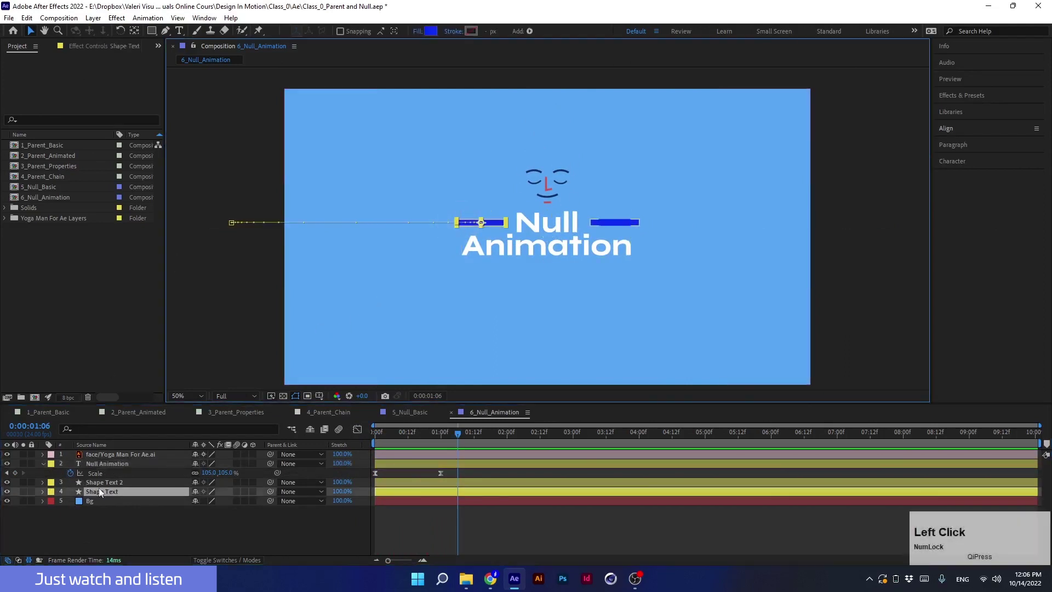
key(u)
click(408, 434)
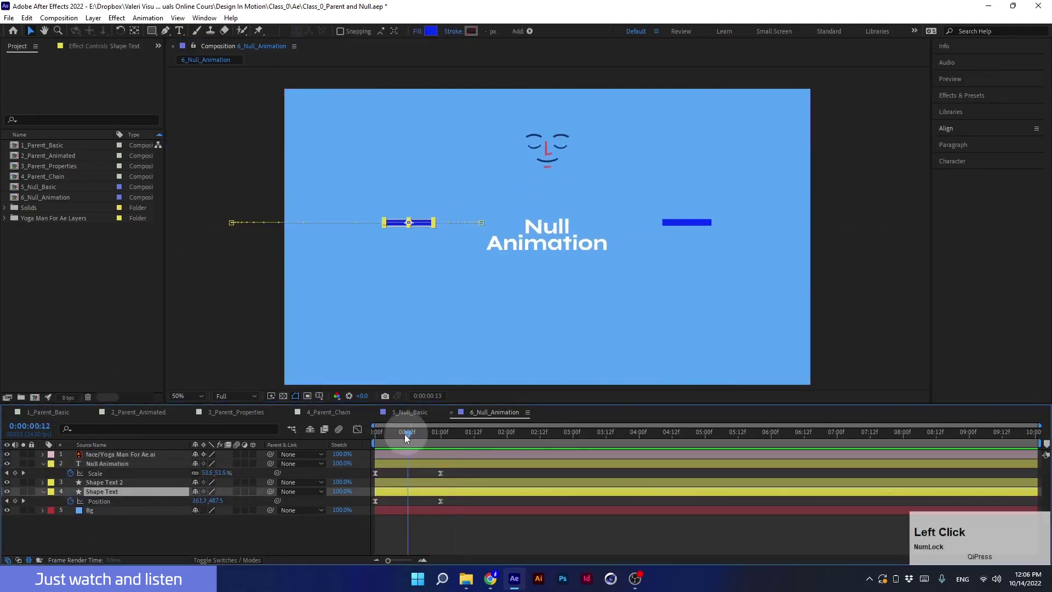
- Return to the first frame, reveal the keyframes of the Shape Text 2 layer, select the face layer, and preview the animation
drag(406, 436, 367, 456)
click(702, 225)
key(u)
click(557, 182)
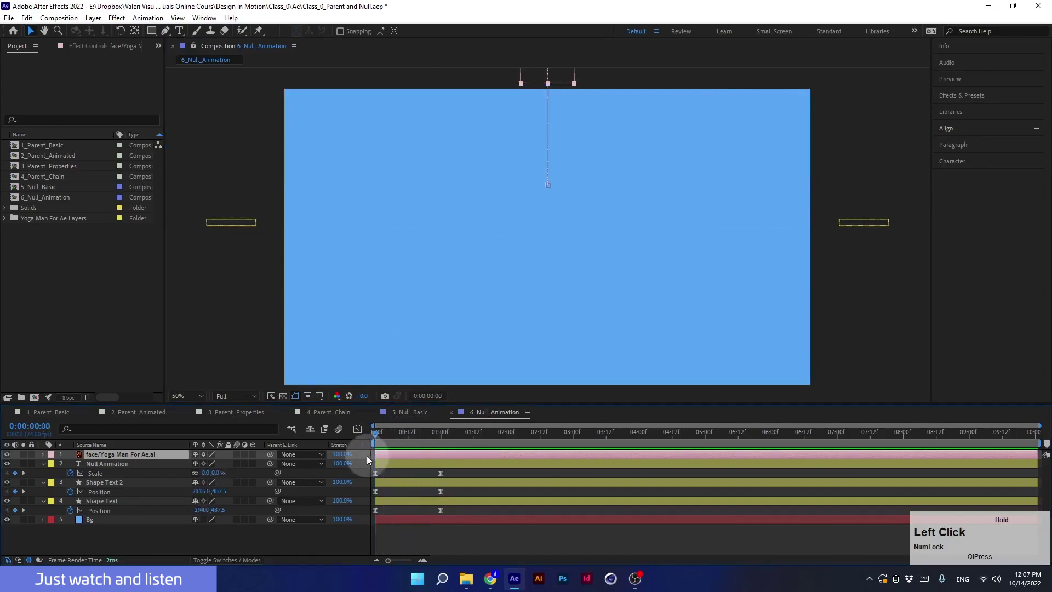
key(space)
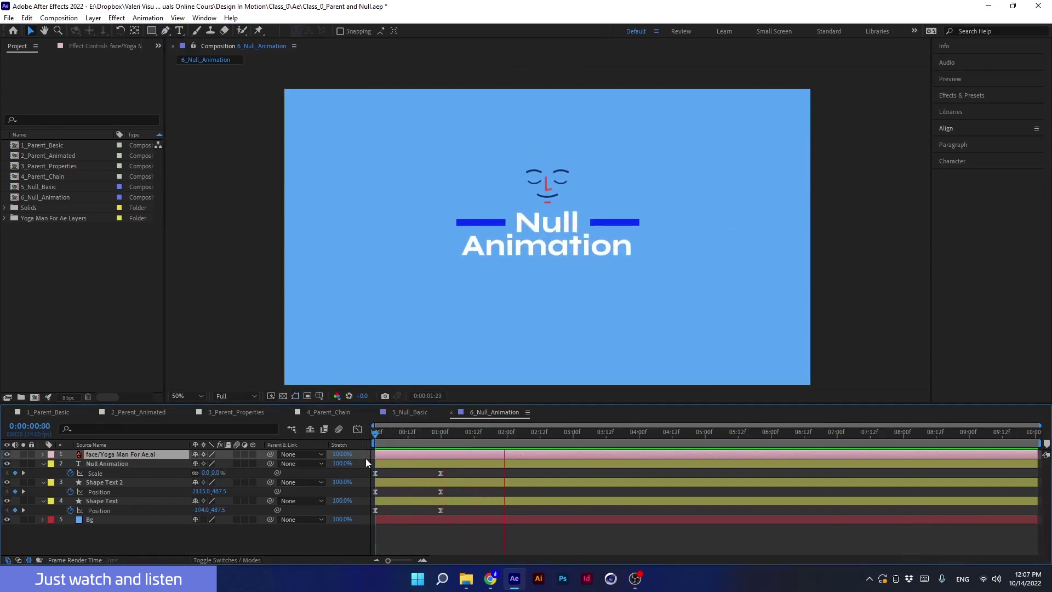
key(space)
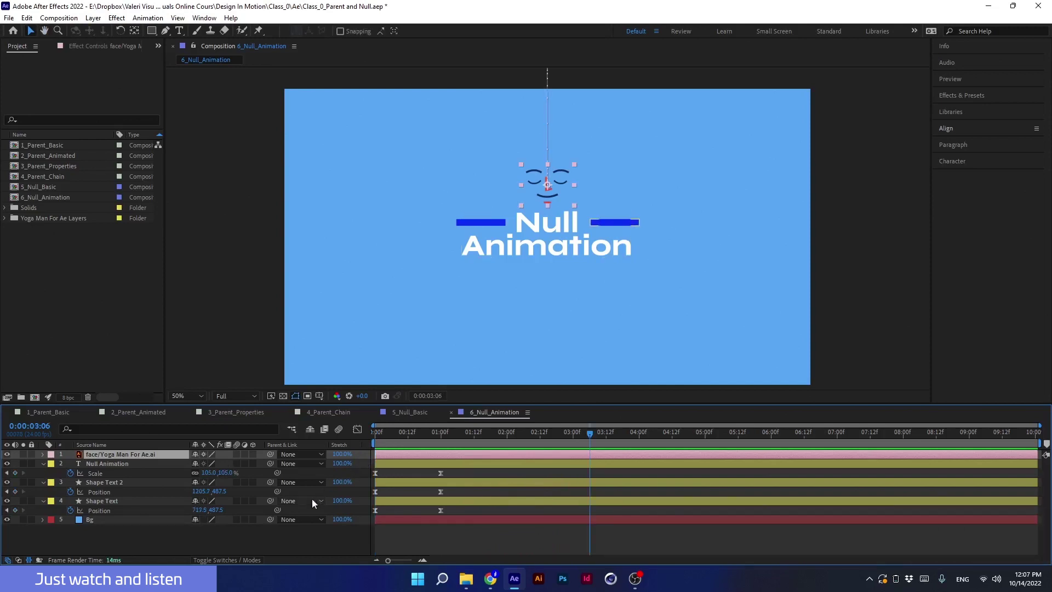
- Reveal the keyframes of all layers in the composition and collapse them again
click(246, 538)
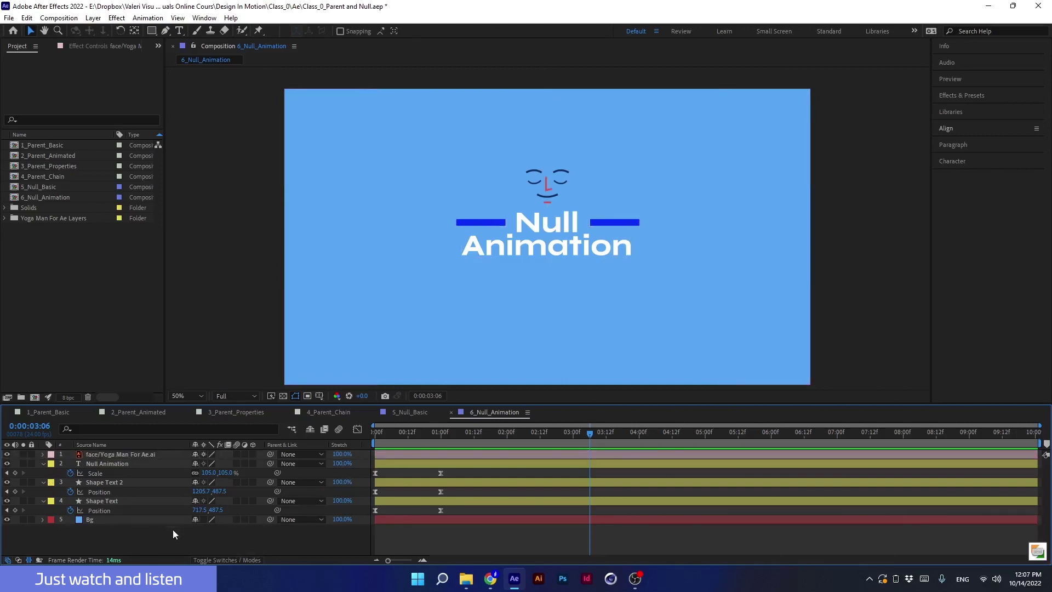
key(u)
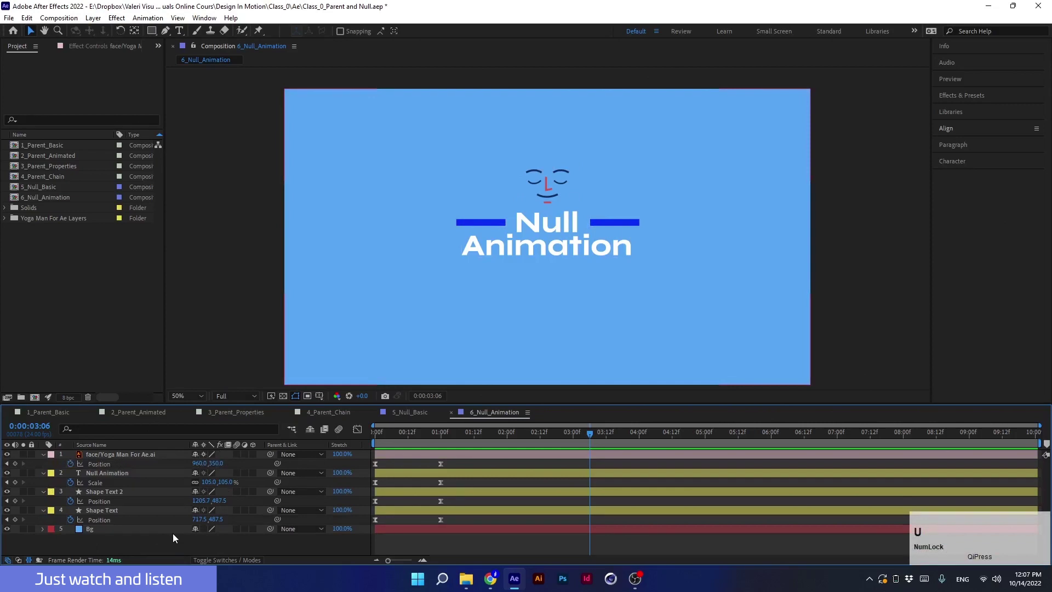
key(u)
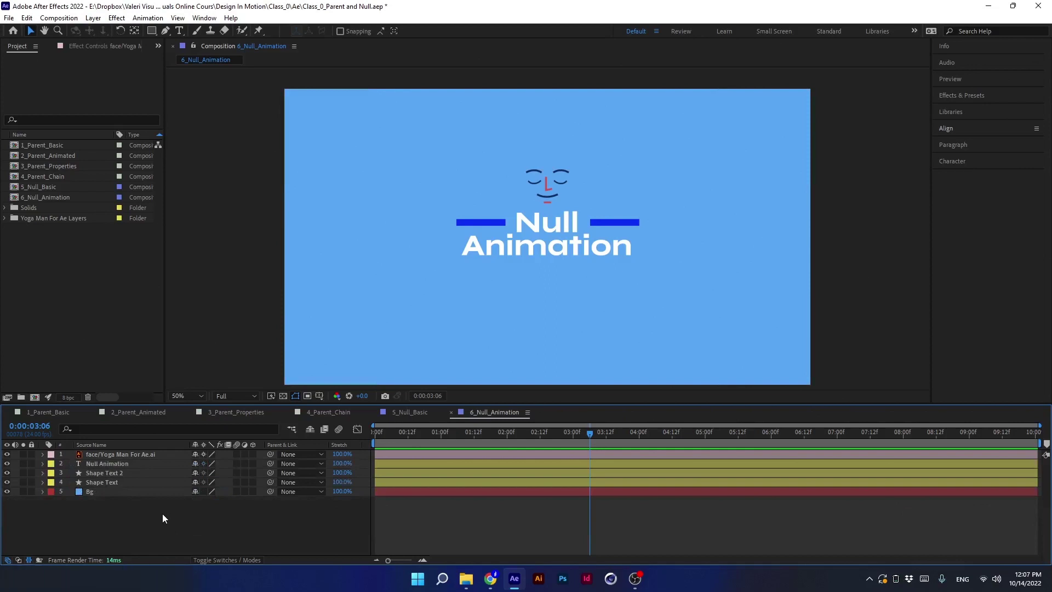
- Create a new null object in the 6_Null_Animation composition
right_click(162, 513)
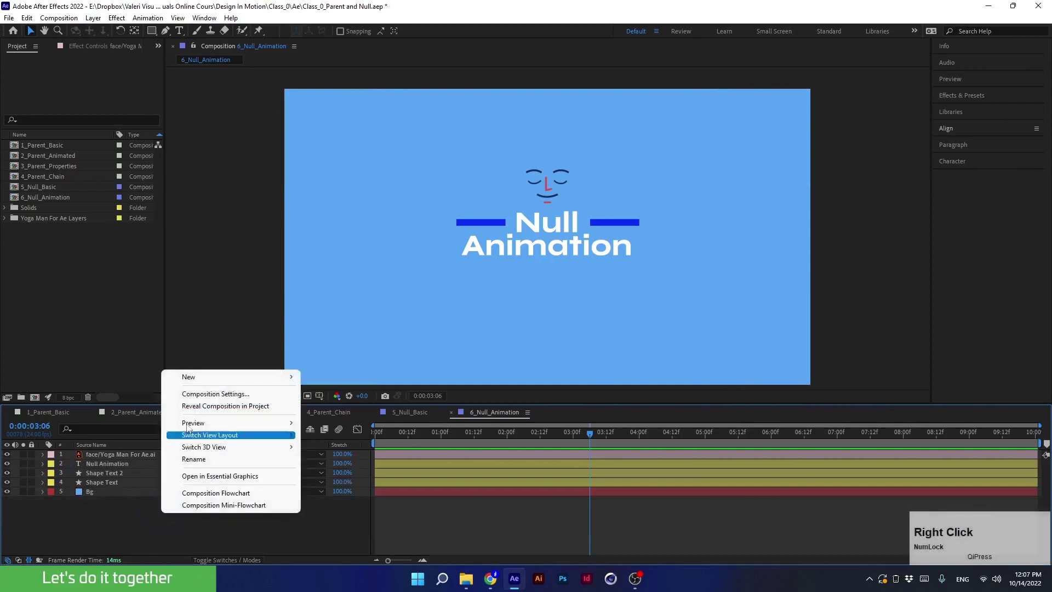
mouse_move(199, 381)
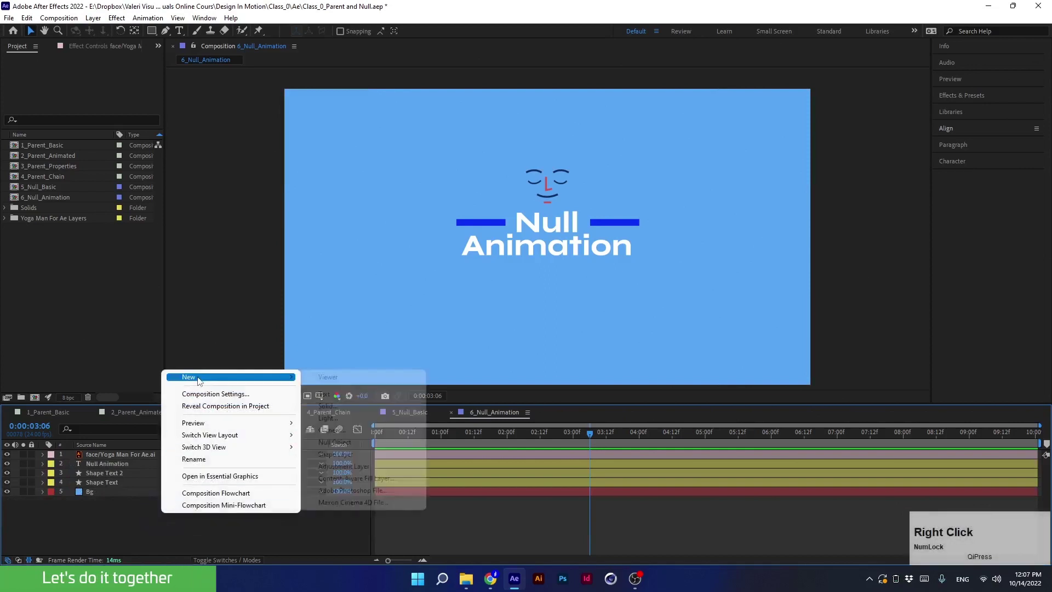
click(334, 442)
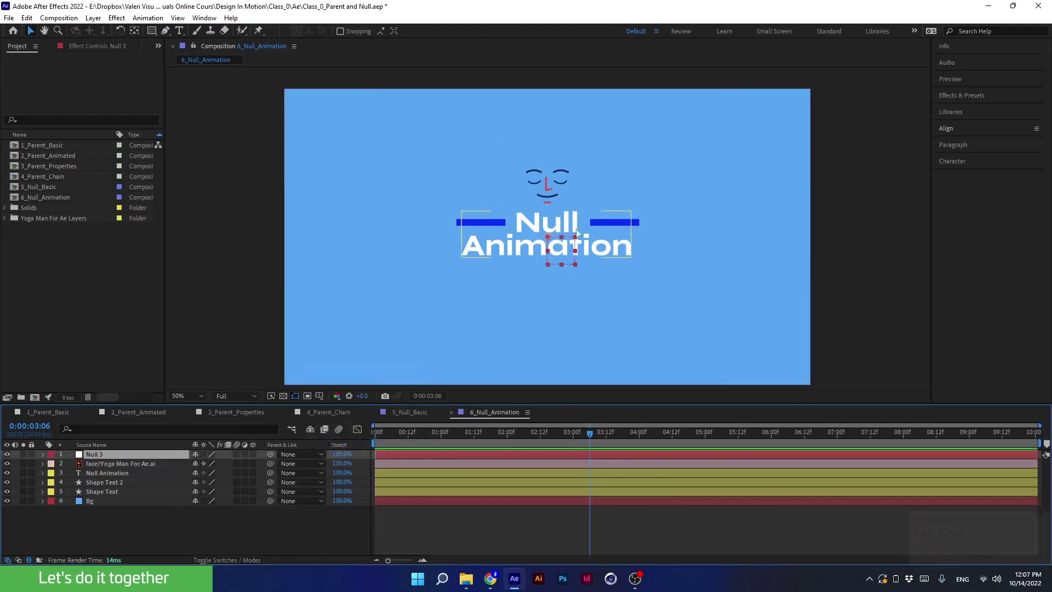
- Parent the face, Null Animation, Shape Text 2 and Shape Text layers to the centred Null 3
click(96, 465)
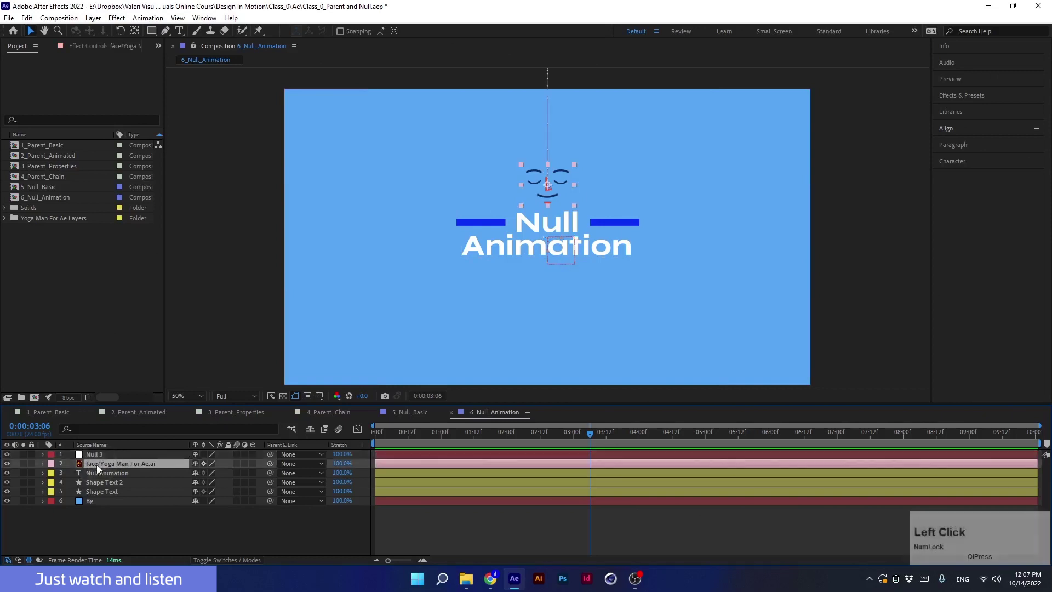
shift+click(91, 491)
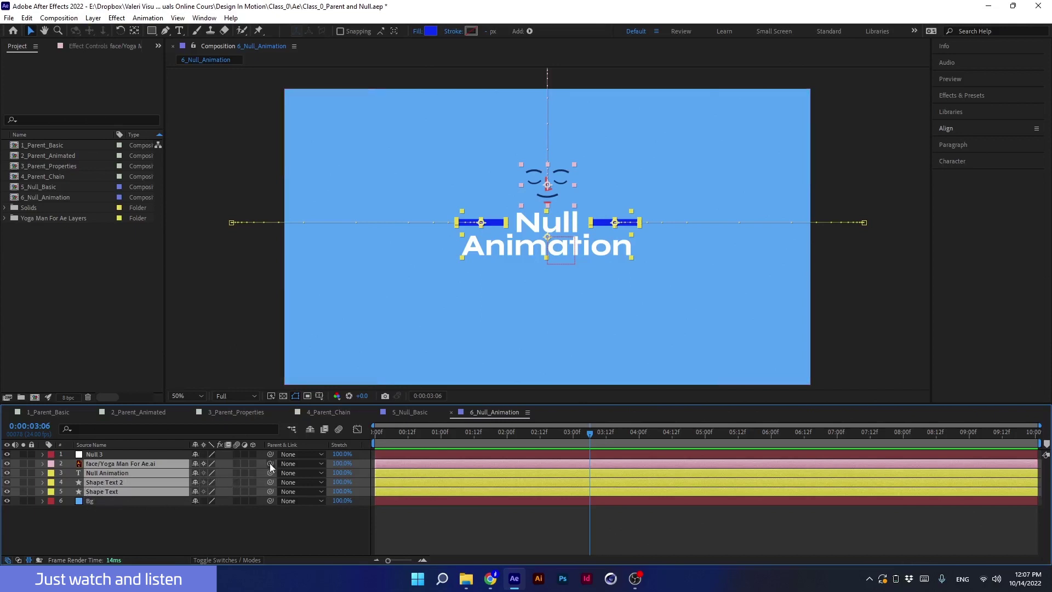
drag(270, 462, 95, 455)
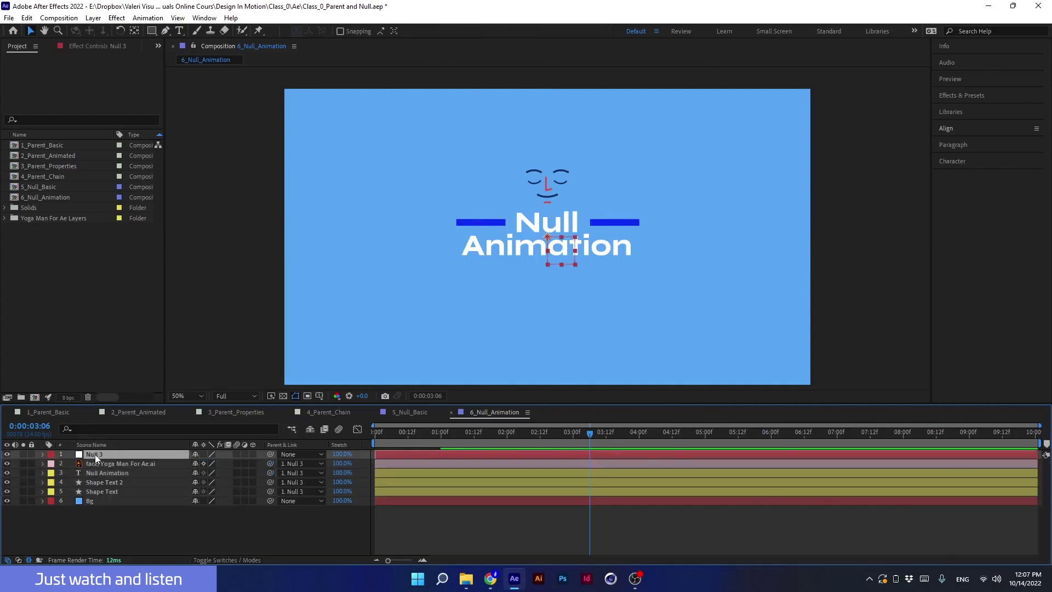
- Reveal Null 3's Scale, try reducing it to 63%, and undo both the scaling and the parenting
key(s)
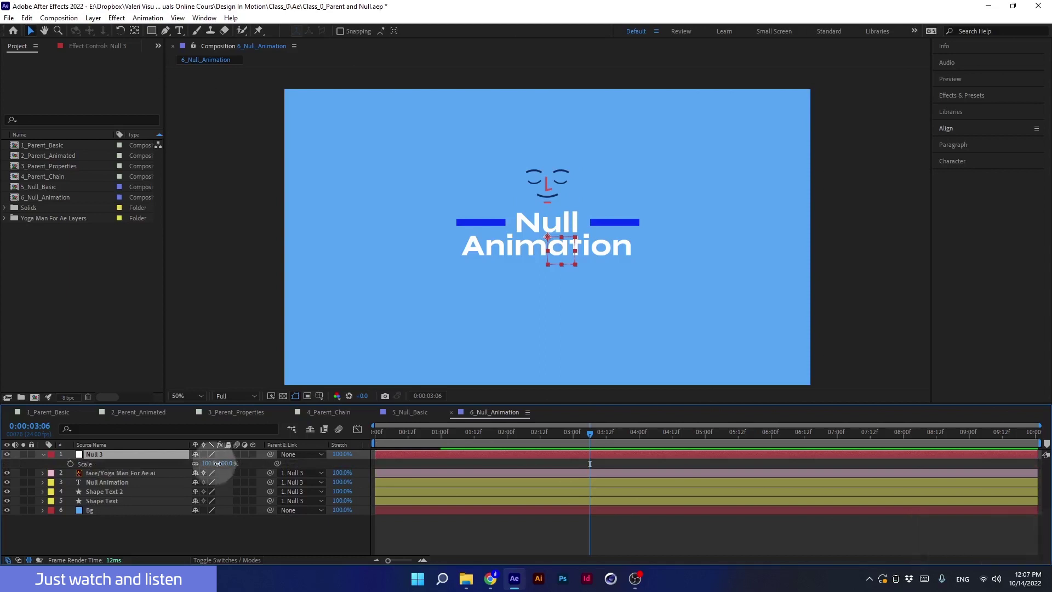
mouse_move(209, 464)
mouse_down()
mouse_move(235, 463)
mouse_move(172, 464)
mouse_move(251, 465)
mouse_move(194, 472)
mouse_move(265, 464)
mouse_move(197, 464)
mouse_up()
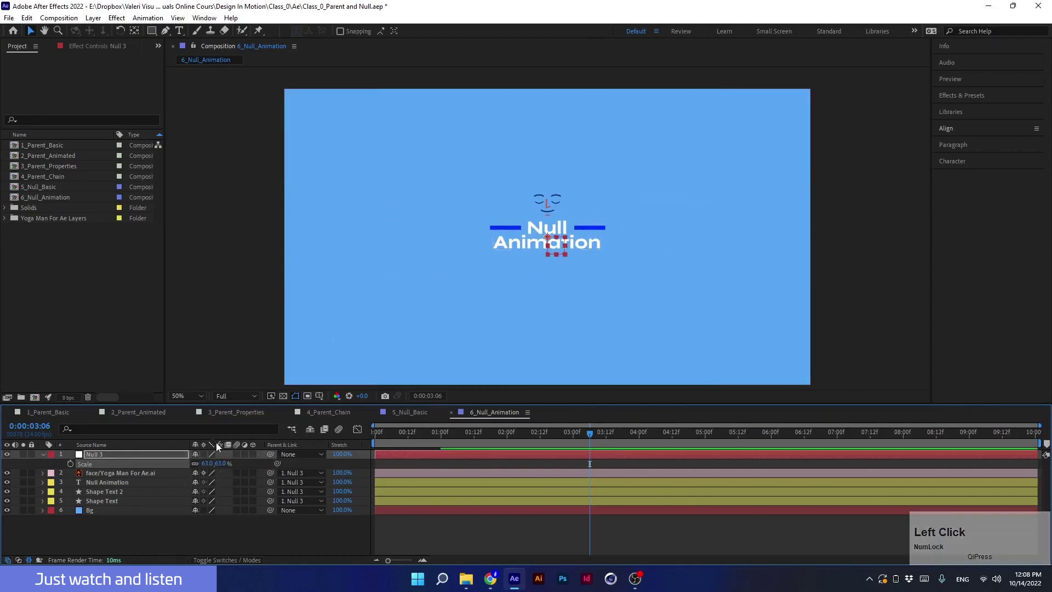
key(ctrl+z)
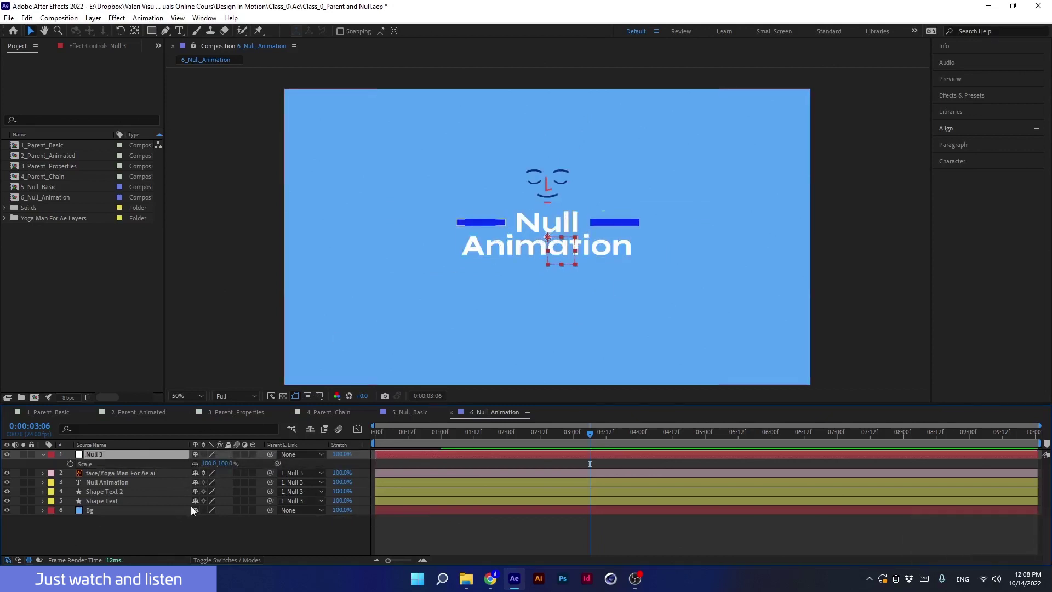
key(ctrl+z)
click(147, 531)
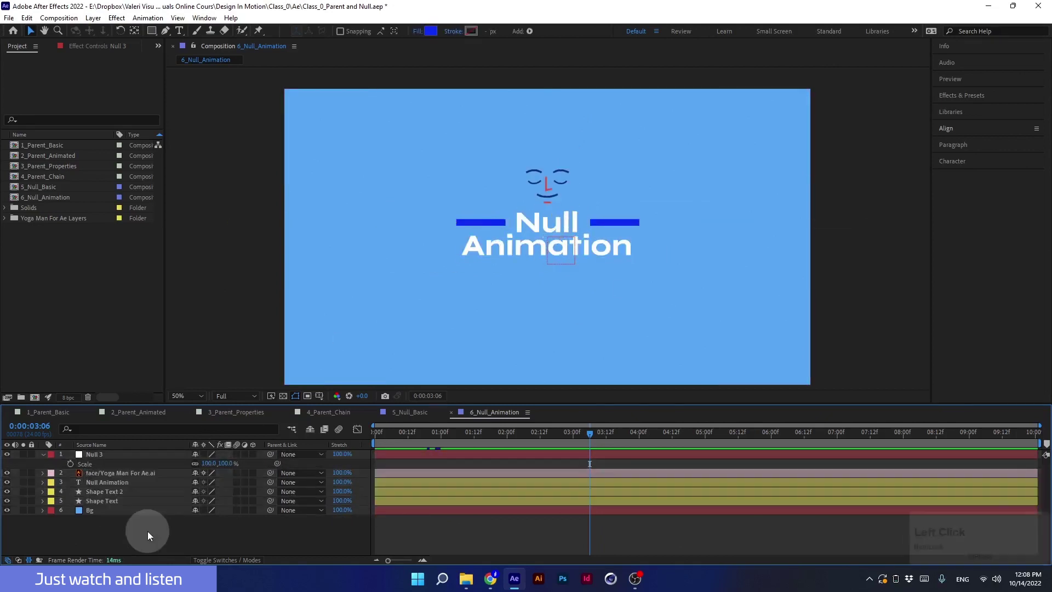
- Move Null 3 to the left edge of the title text and parent the face, text and two bar layers to it
click(120, 455)
drag(557, 247, 468, 251)
click(143, 472)
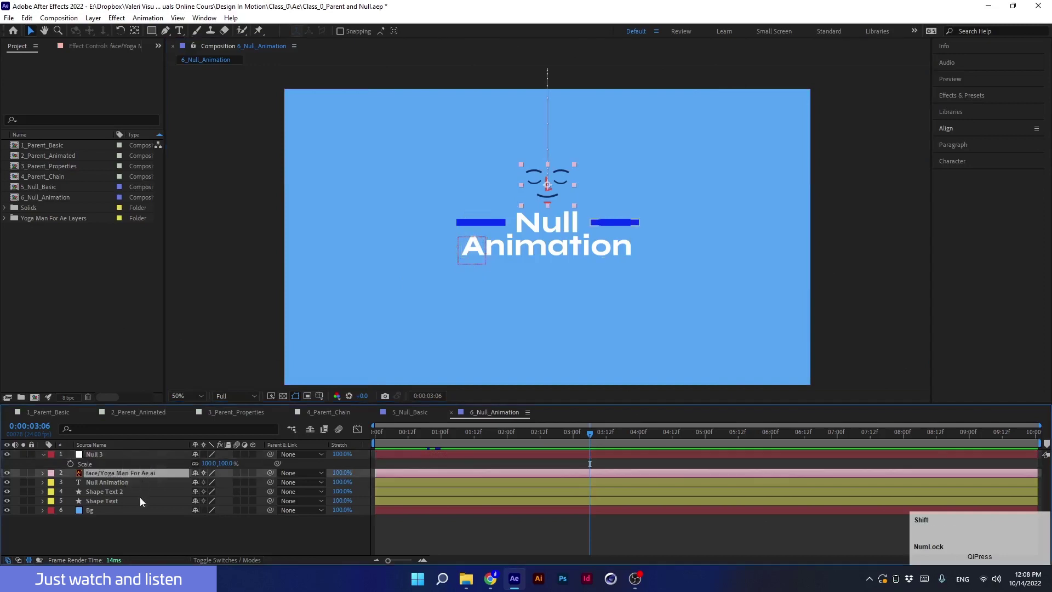
shift+click(139, 498)
drag(268, 476, 124, 452)
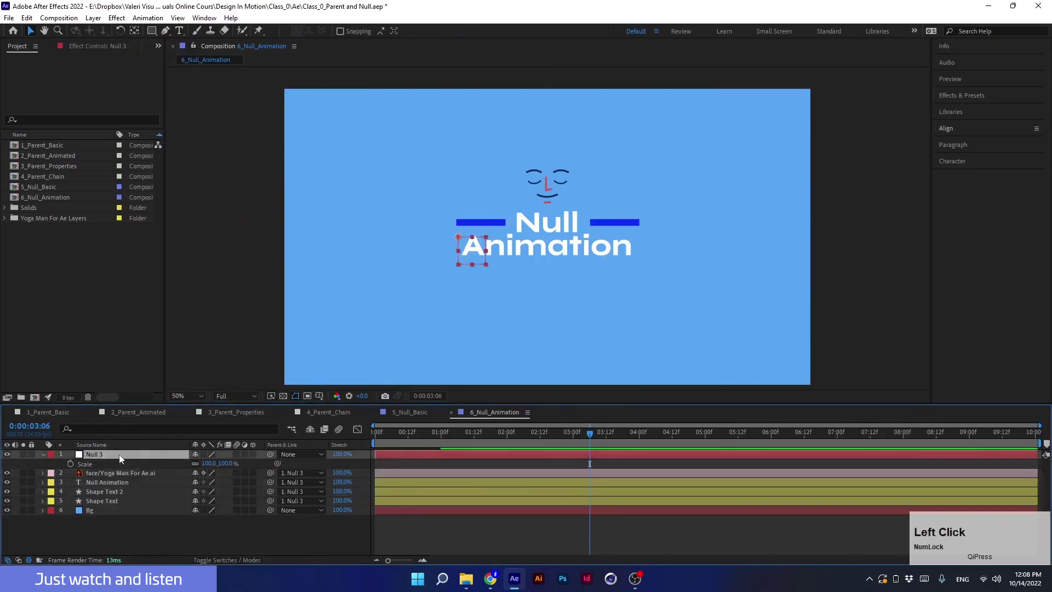
- Try scaling the off-centre Null 3 to 178%, then undo the scaling, the parenting and the null's move
drag(209, 464, 252, 464)
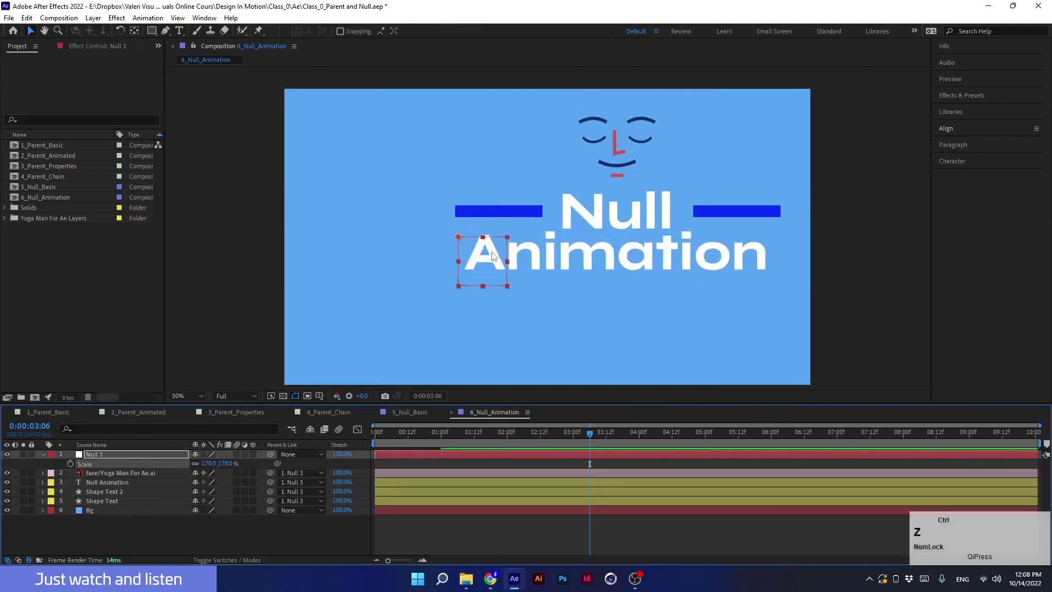
key(ctrl+z)
key(ctrl+z)
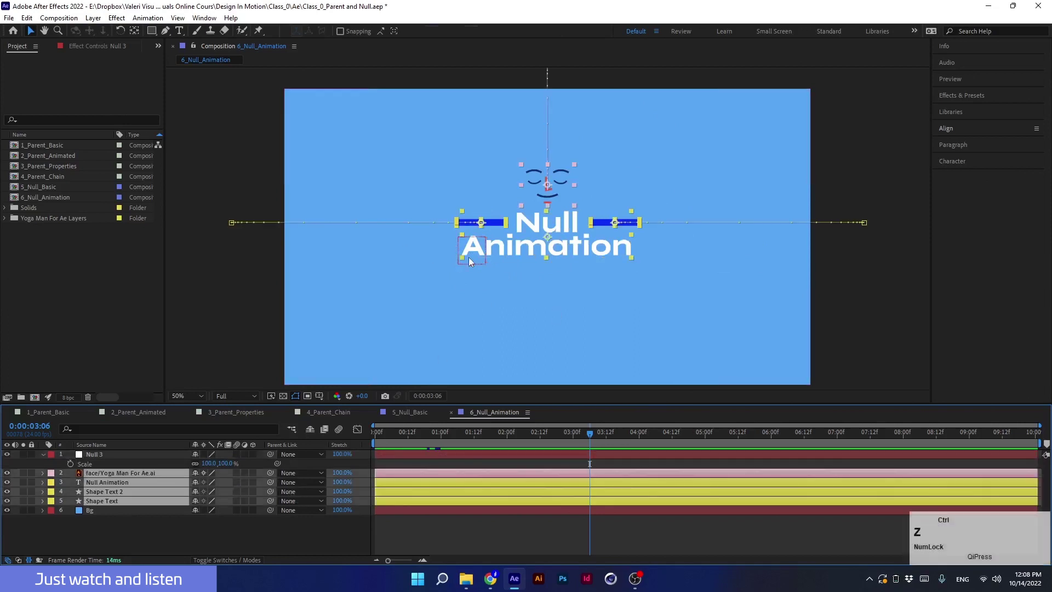
click(113, 454)
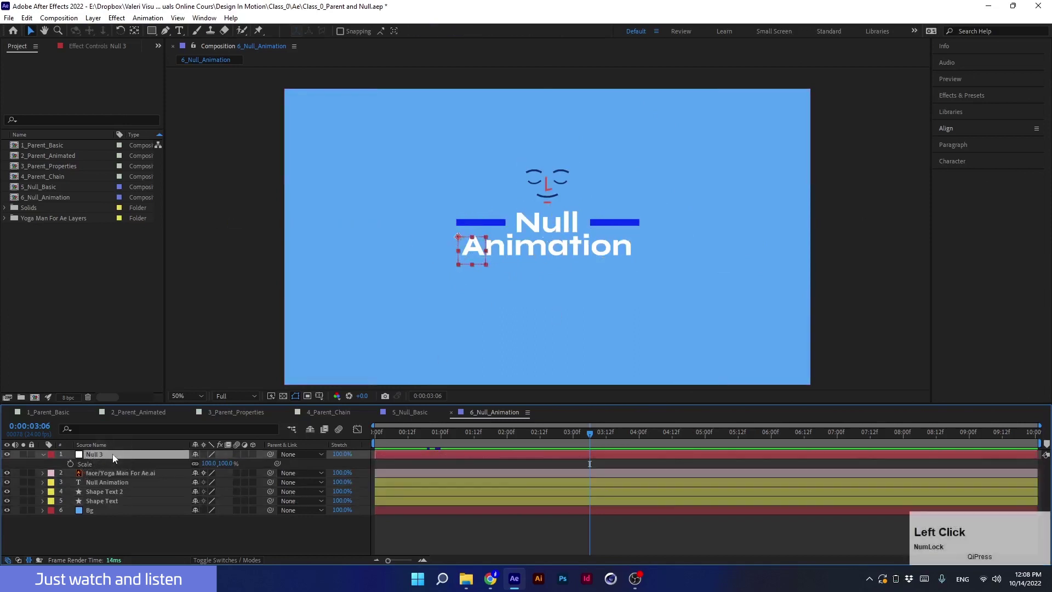
key(z)
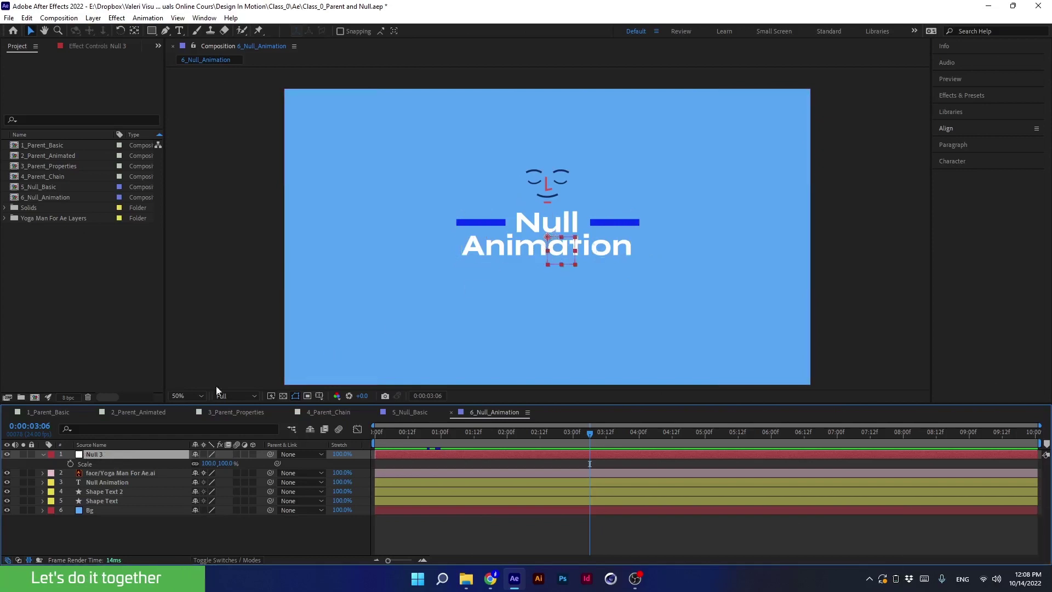
- Parent the face, Null Animation, Shape Text 2 and Shape Text layers to Null 3 at the frame centre
click(118, 472)
shift+click(110, 500)
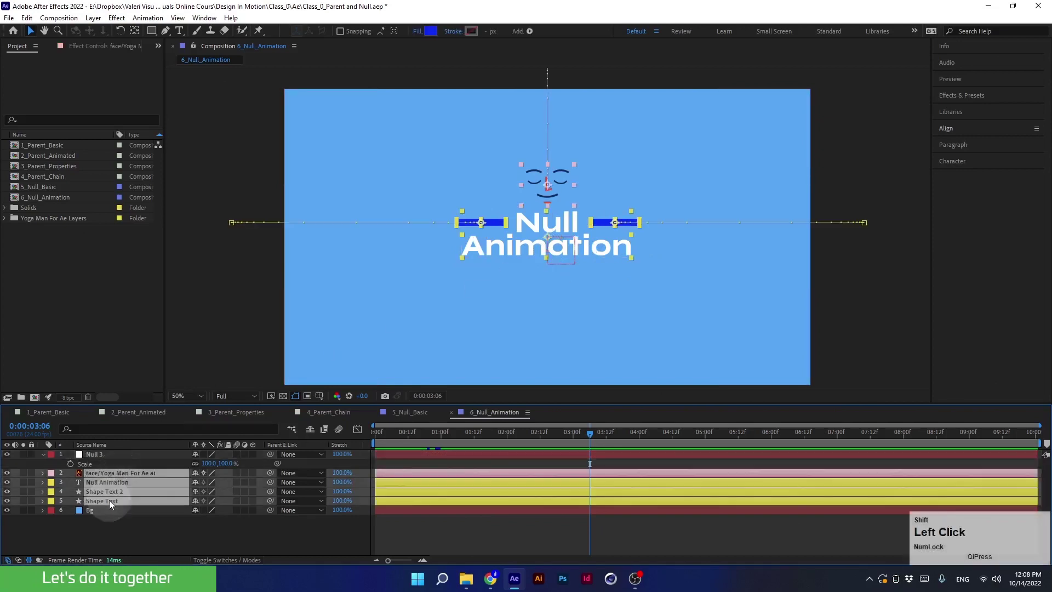
drag(270, 474, 115, 454)
- Add a Scale keyframe to Null 3 at the first frame and set its Scale to 150% at 0:00:10:00
drag(498, 433, 379, 450)
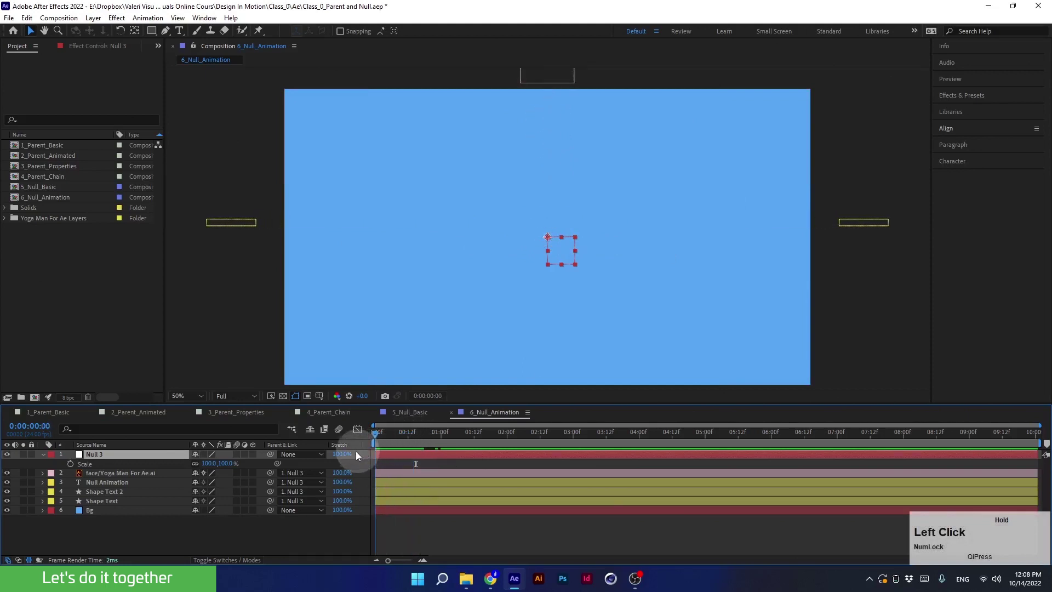
click(71, 463)
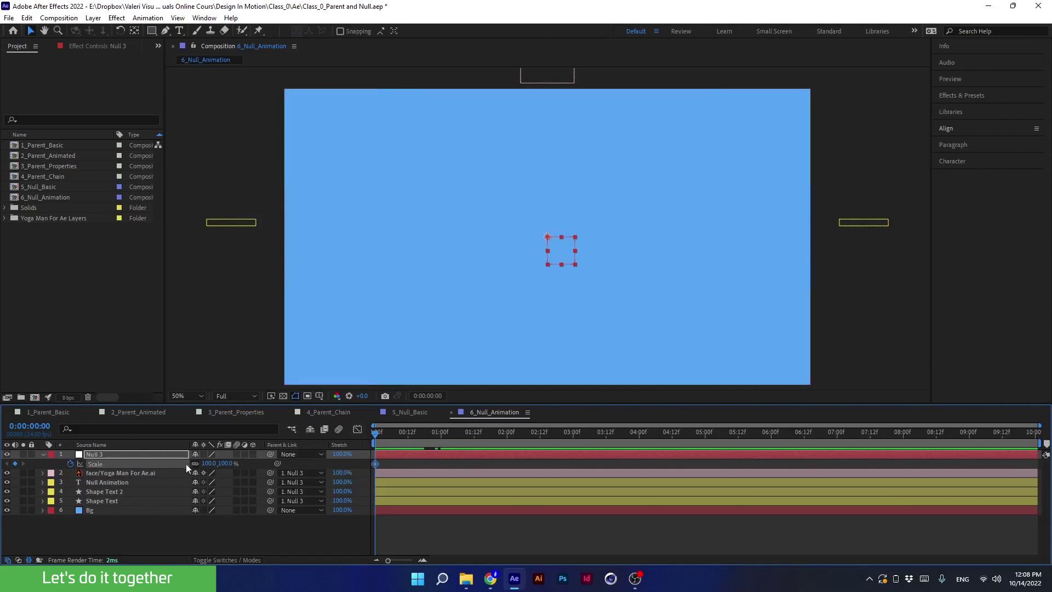
drag(387, 431, 1037, 432)
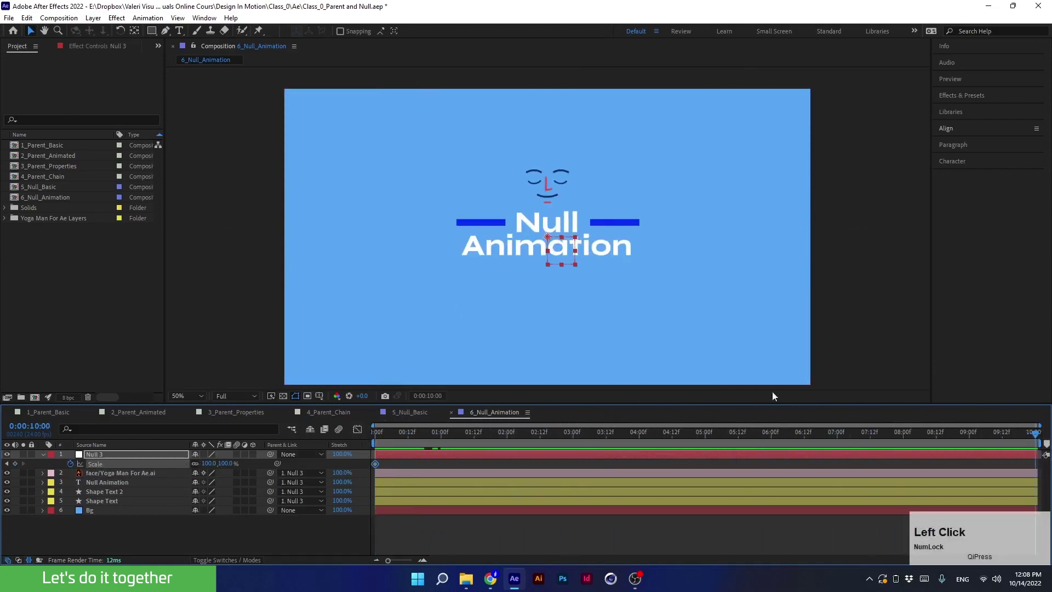
click(209, 463)
text(150)
key(Return)
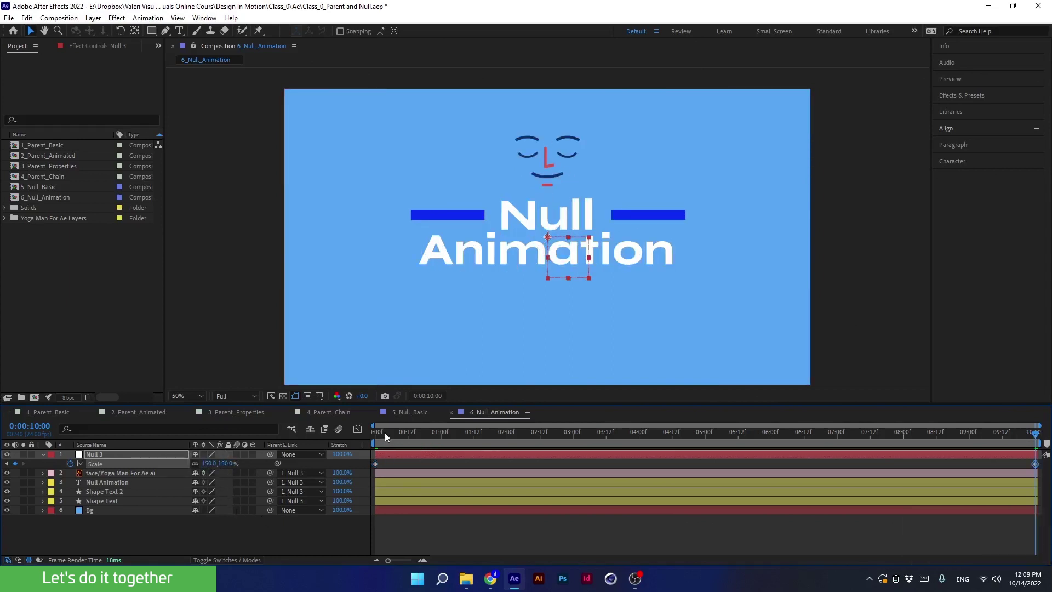
- Check Null 3's Scale at the start and end of the timeline, then preview the animation from the first frame
drag(384, 433, 354, 435)
click(374, 464)
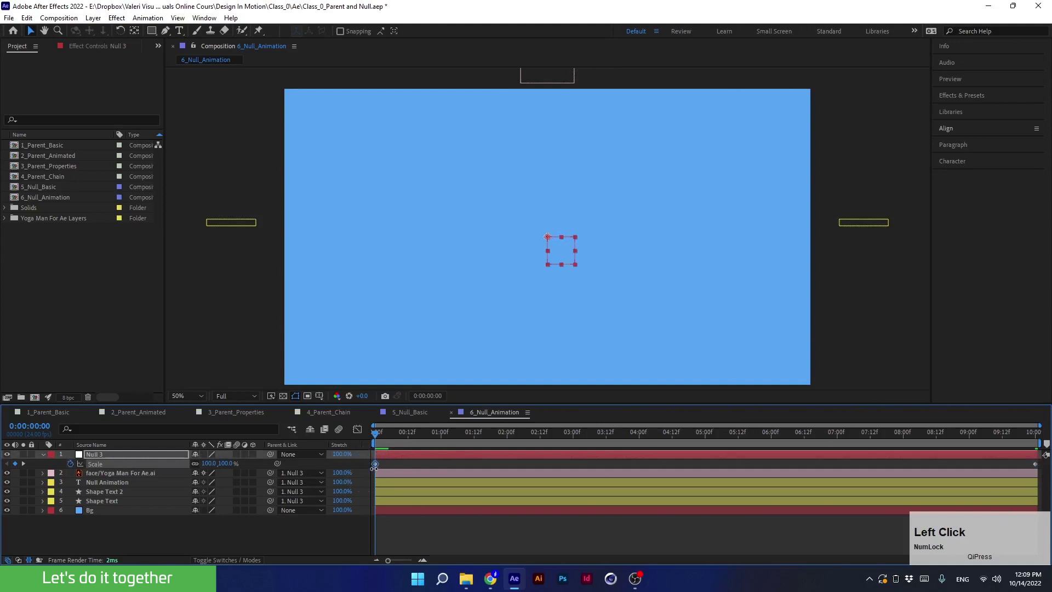
click(1032, 433)
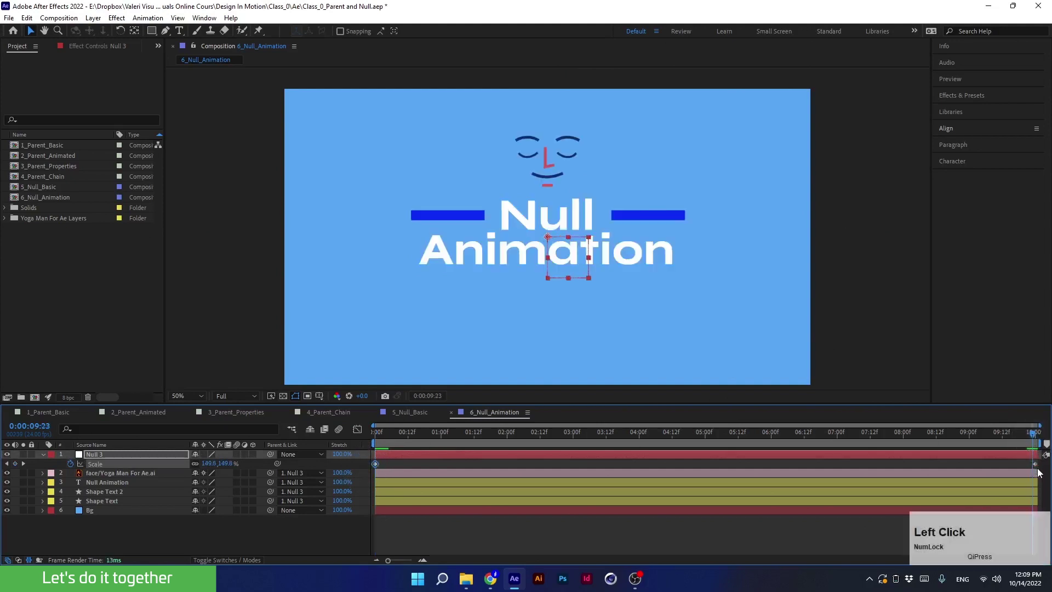
key(Home)
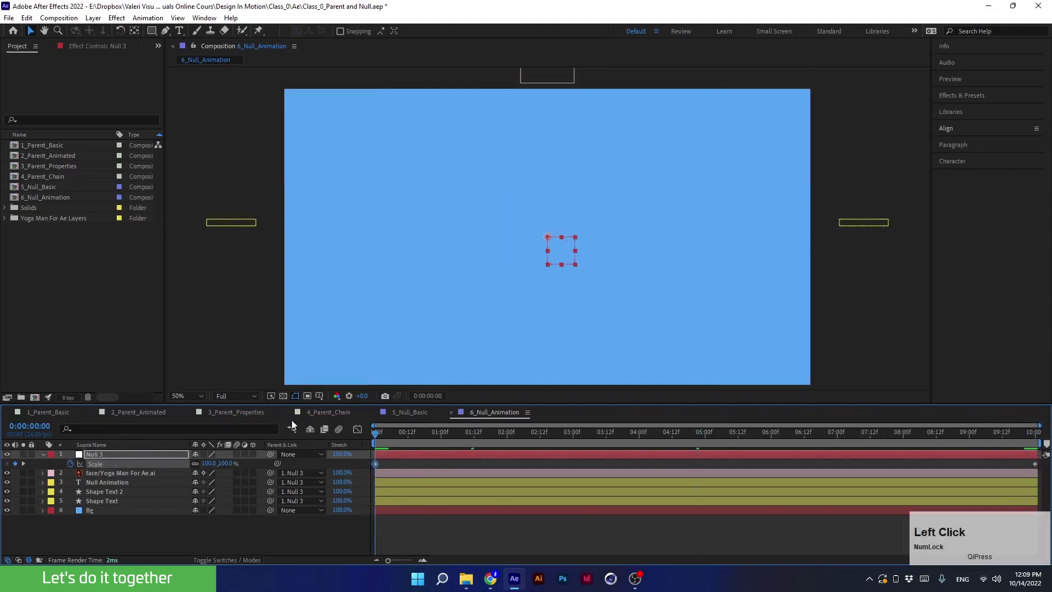
key(space)
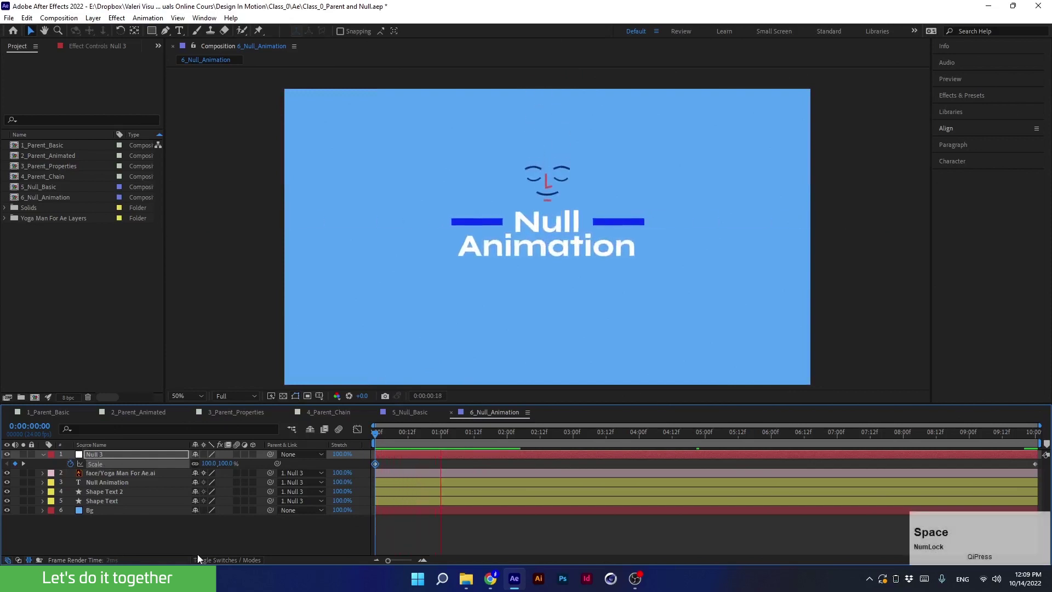
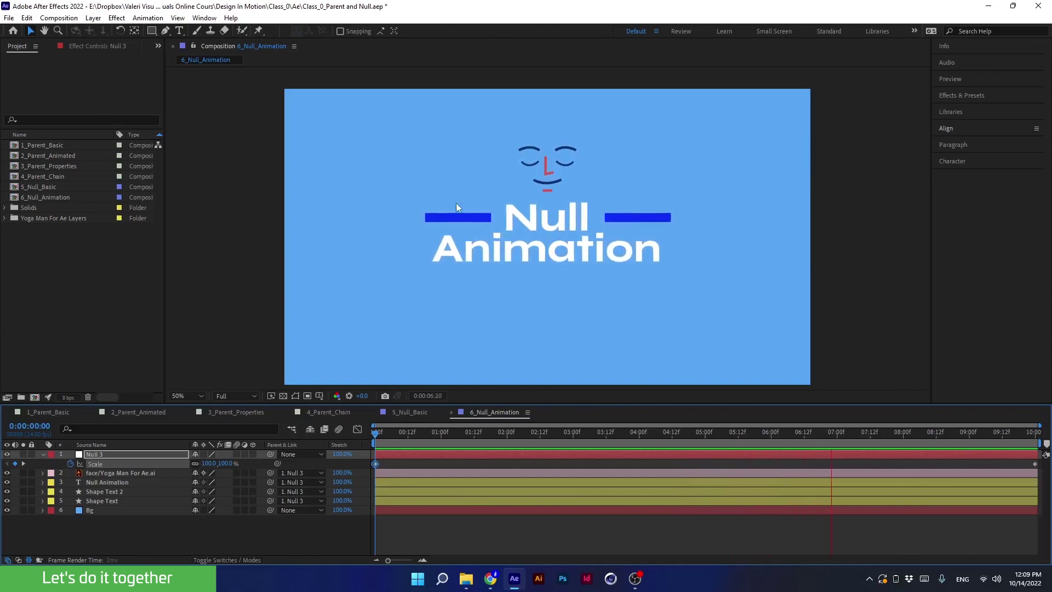
- Reveal the Scale property of the face, Null Animation, Shape Text 2 and Shape Text layers while the preview plays
click(90, 472)
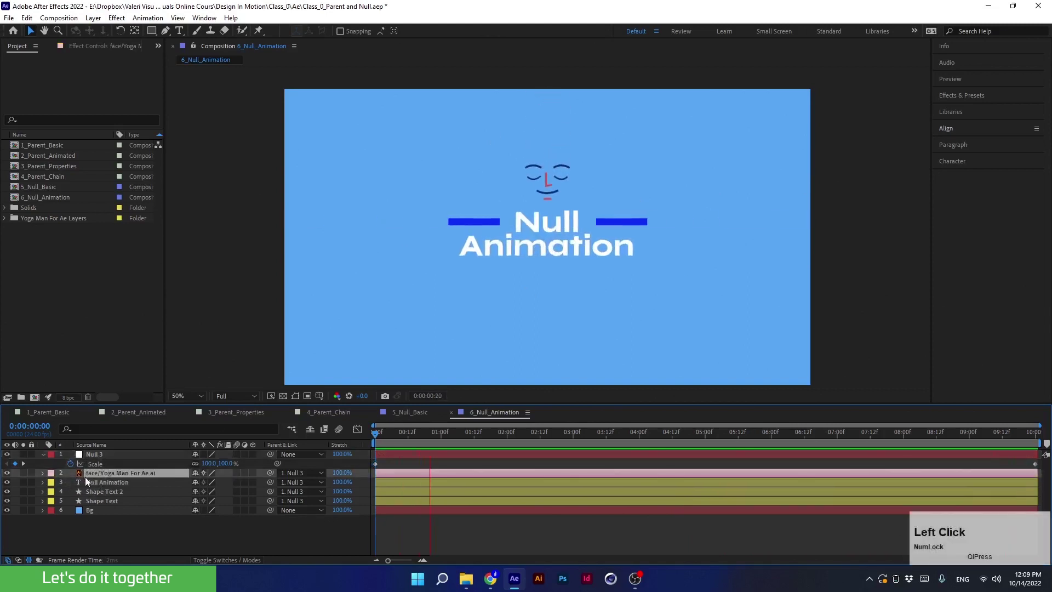
key(s)
click(89, 488)
key(s)
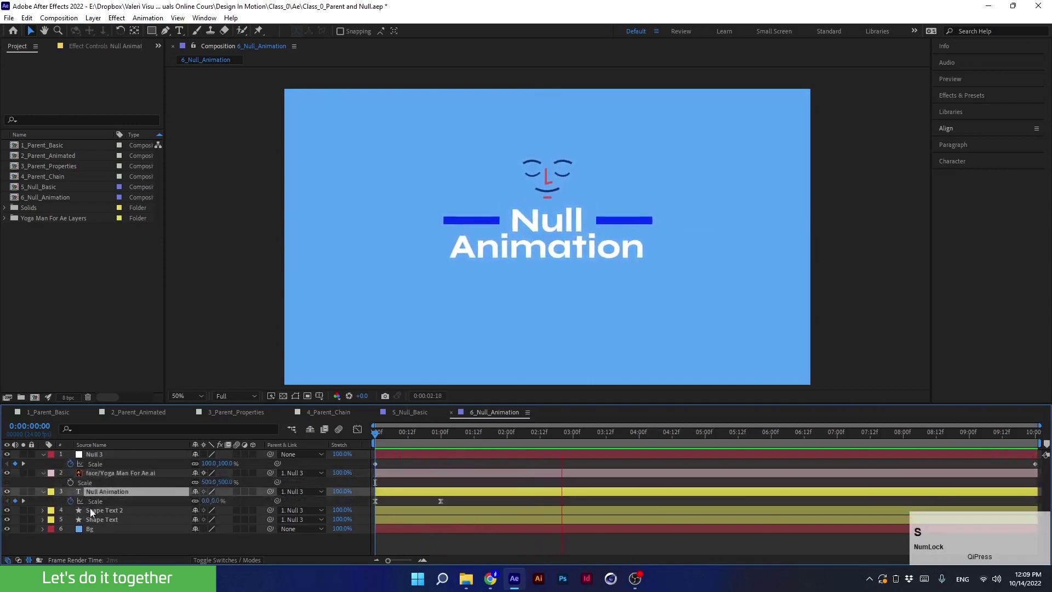
click(91, 510)
key(s)
click(88, 528)
key(s)
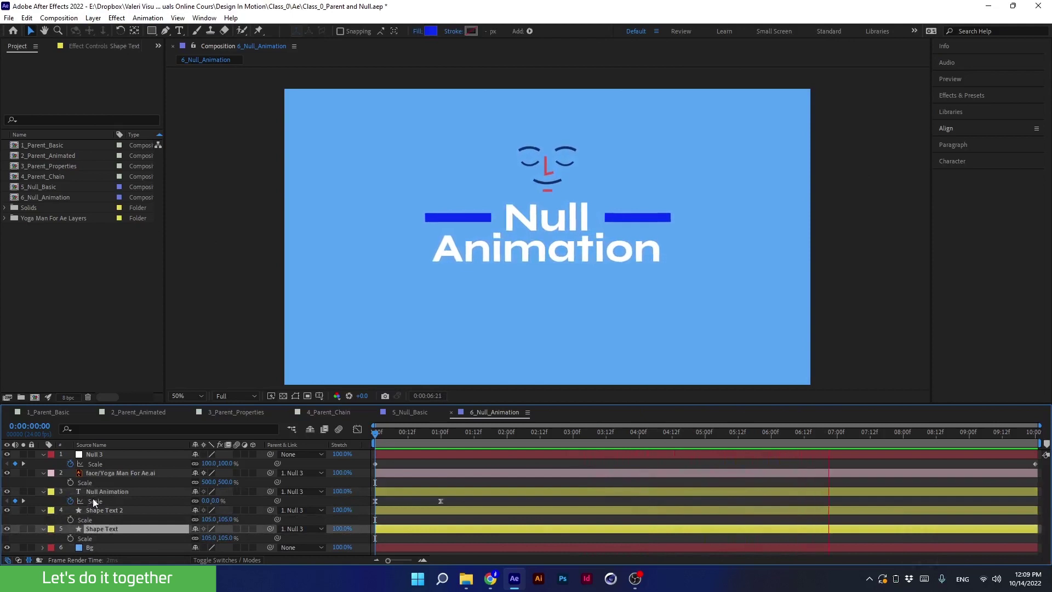
- Collapse the revealed properties of all layers, then stop the preview and move the current time to 0:00:01:00
click(420, 462)
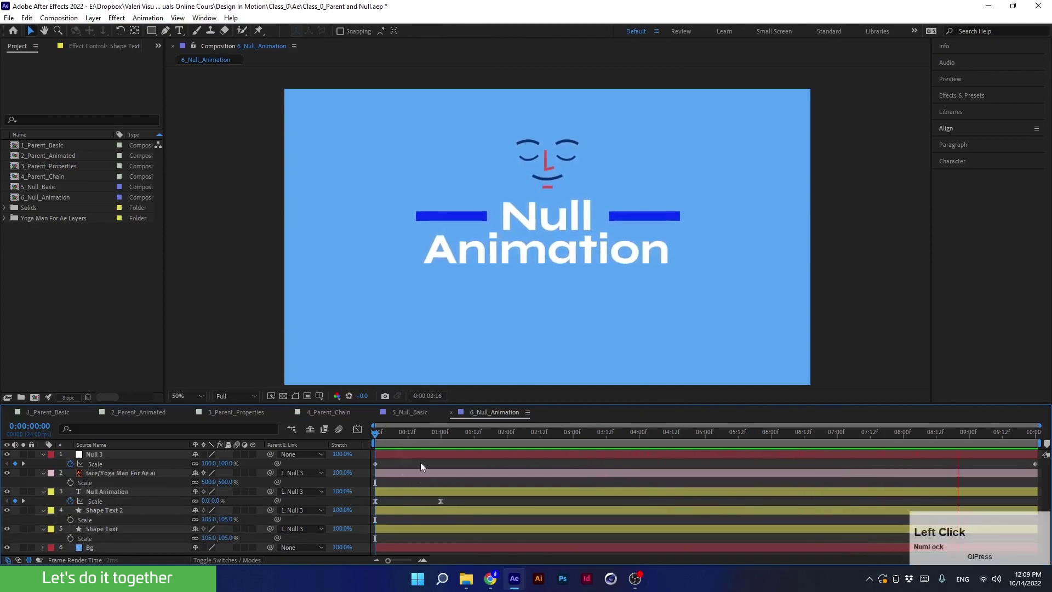
key(u)
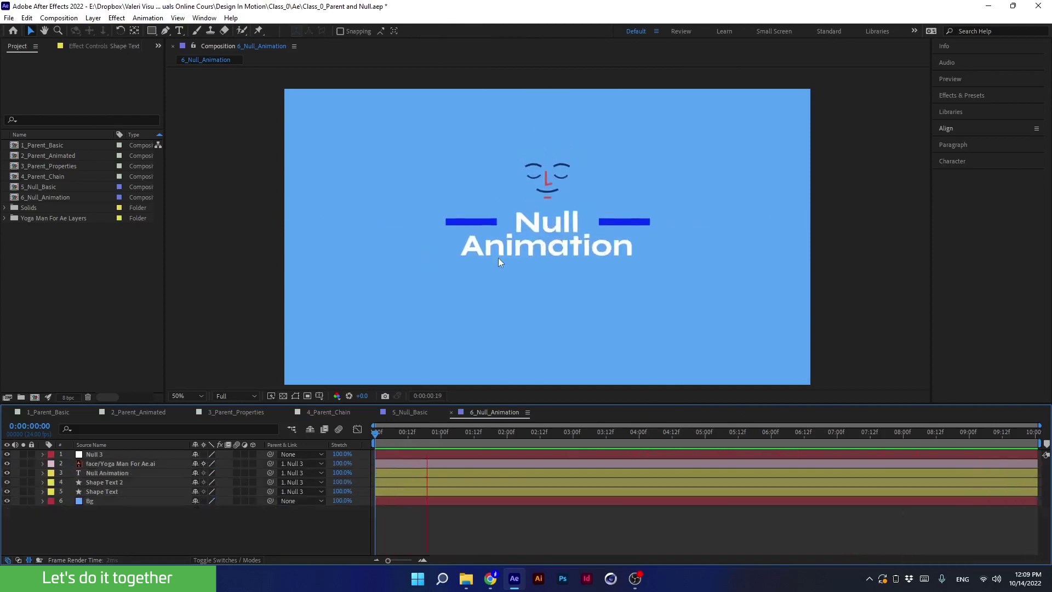
key(space)
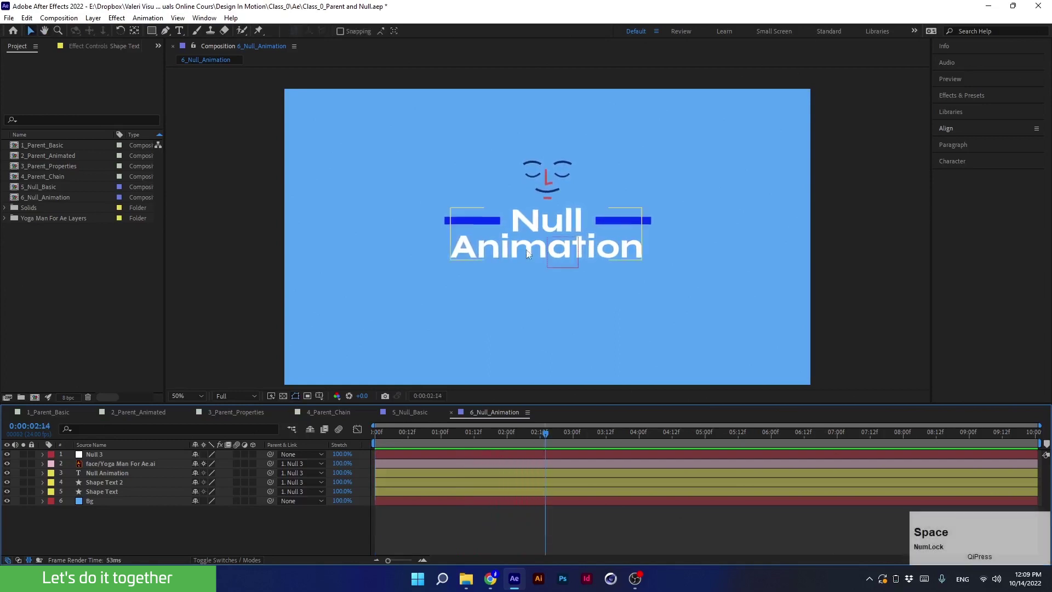
drag(434, 445, 441, 445)
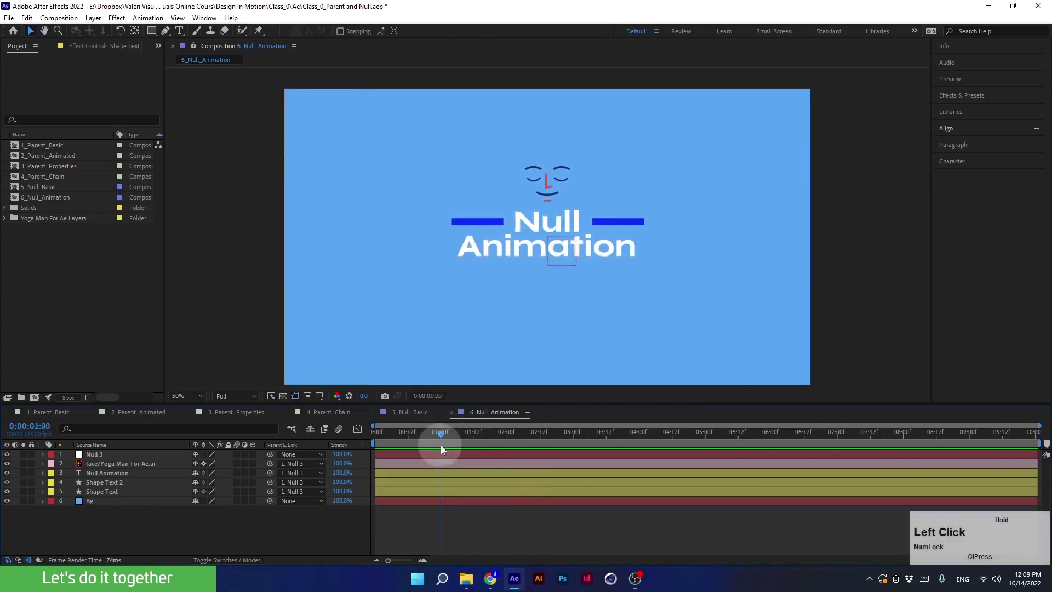
click(425, 454)
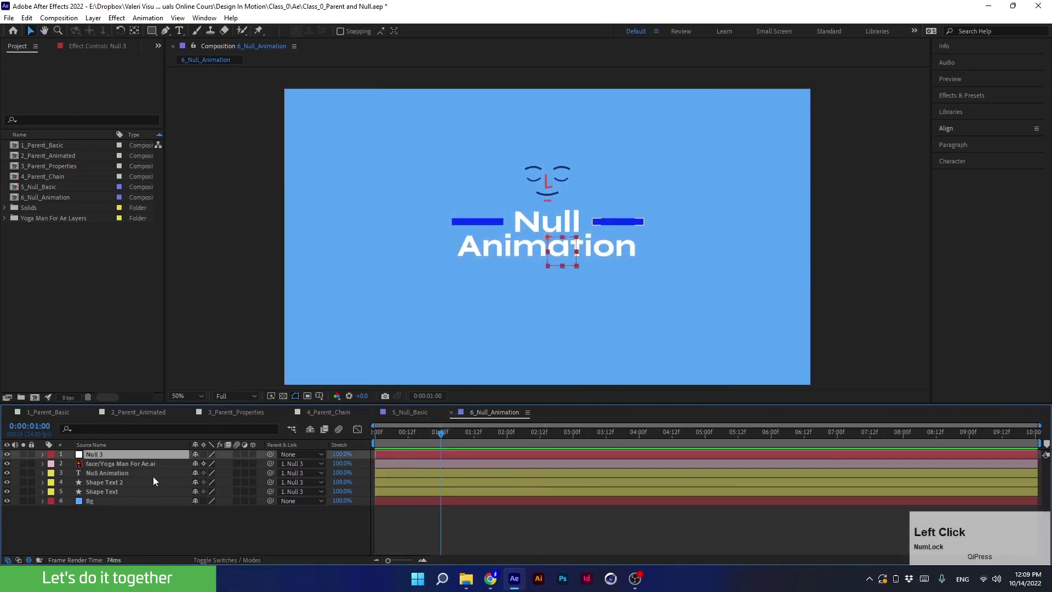
drag(413, 442, 438, 458)
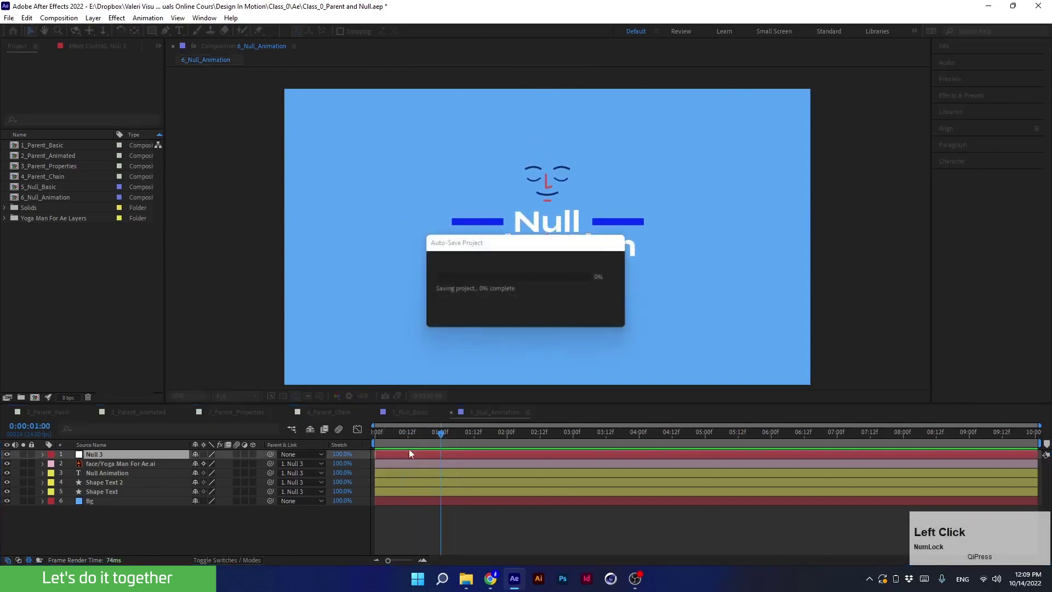
click(258, 525)
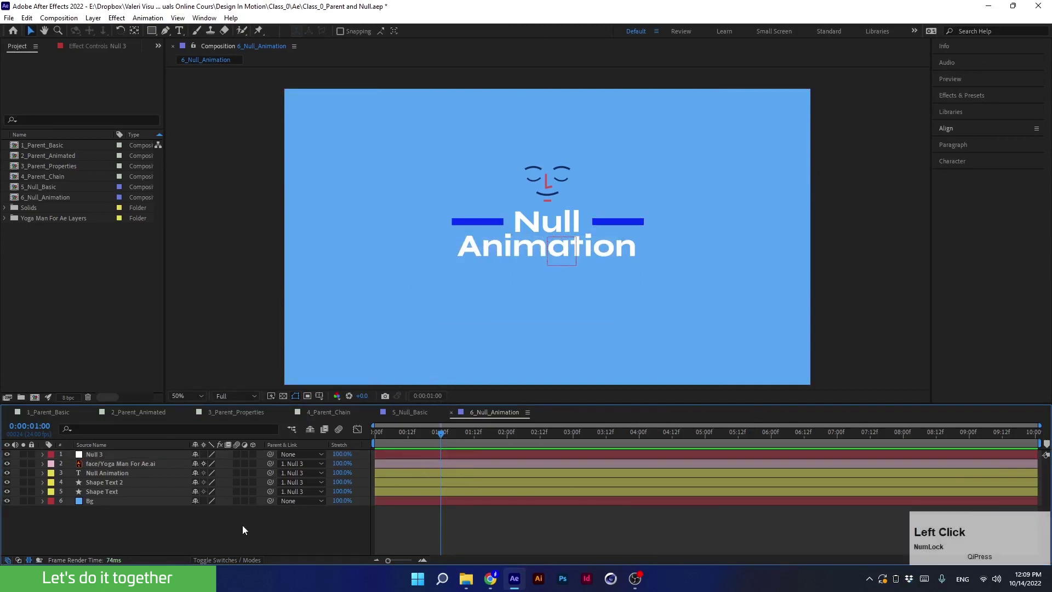
- Reveal the keyframed properties of all layers in an enlarged timeline and select the child layers' keyframes at 0:00:01:00
key(u)
drag(414, 403, 413, 363)
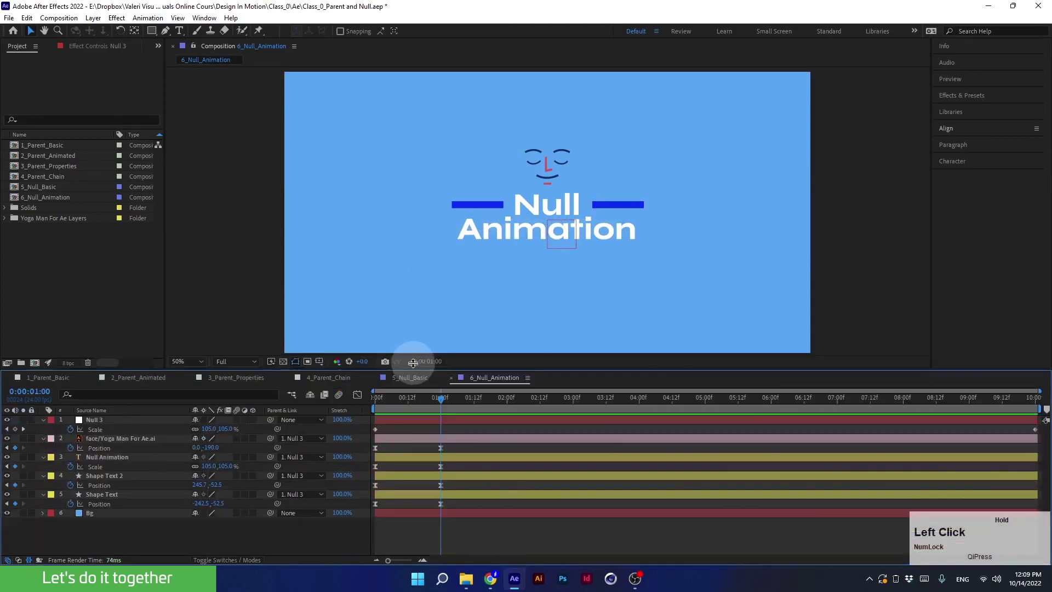
click(421, 463)
drag(434, 442, 450, 500)
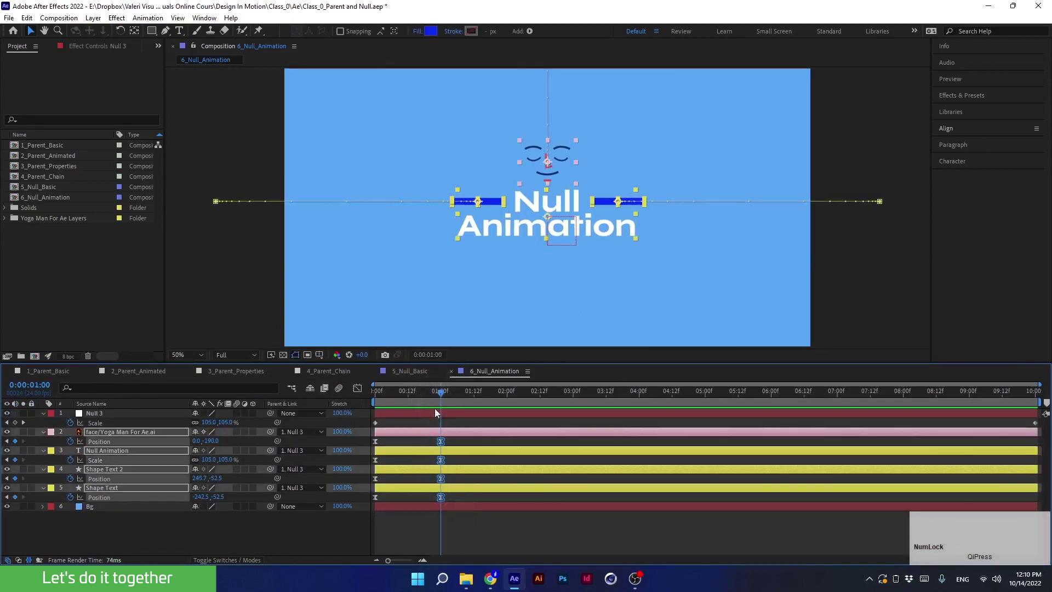
- Add a Rotation keyframe to Null 3 at 0:00:01:00 and set its Rotation to one full revolution at 0:00:03:00
click(429, 412)
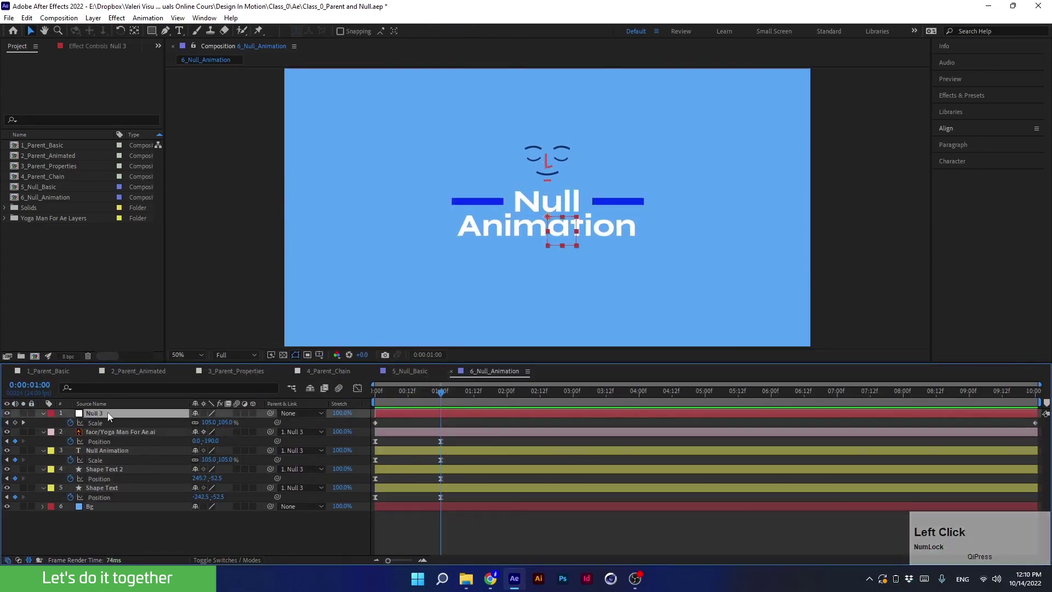
key(r)
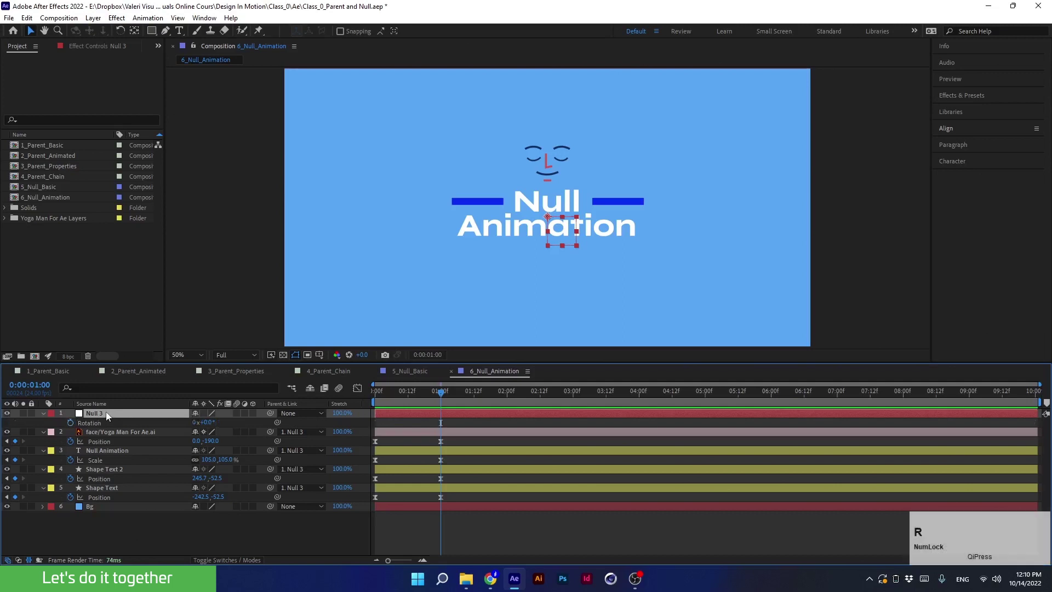
click(70, 422)
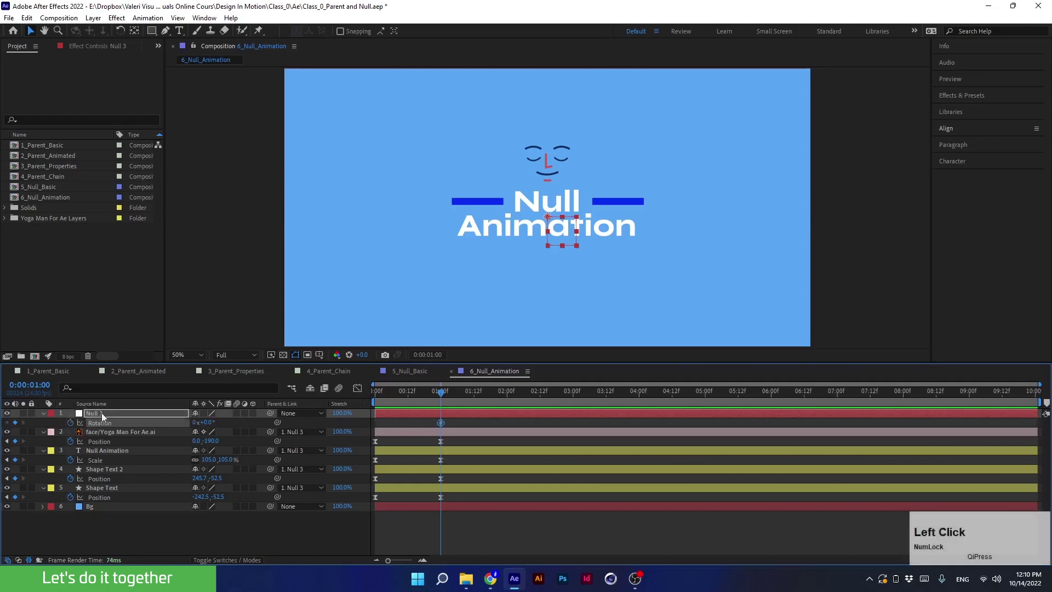
drag(438, 396, 565, 406)
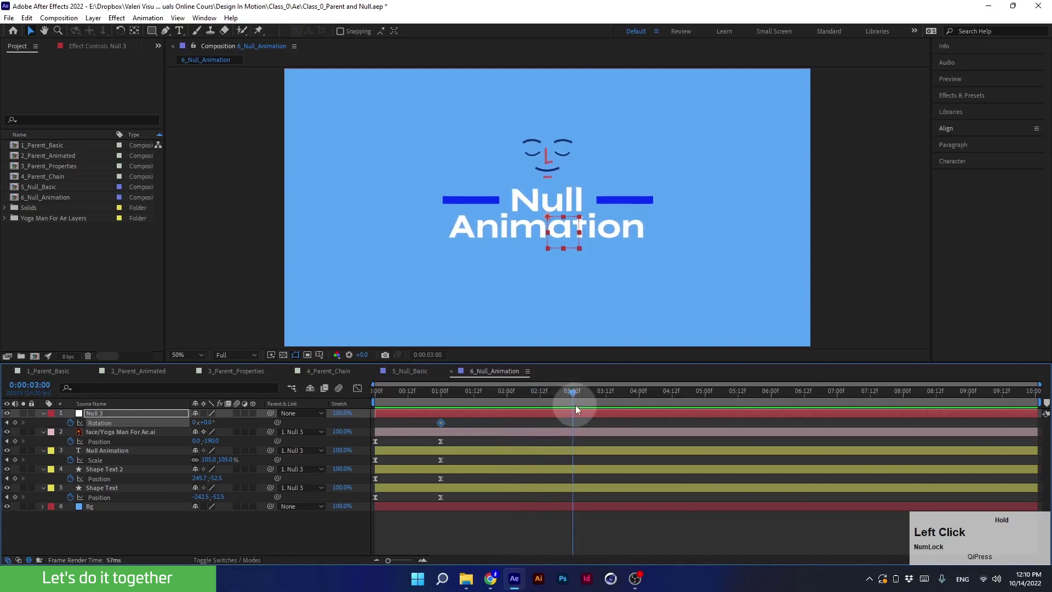
click(195, 422)
text(1)
key(Return)
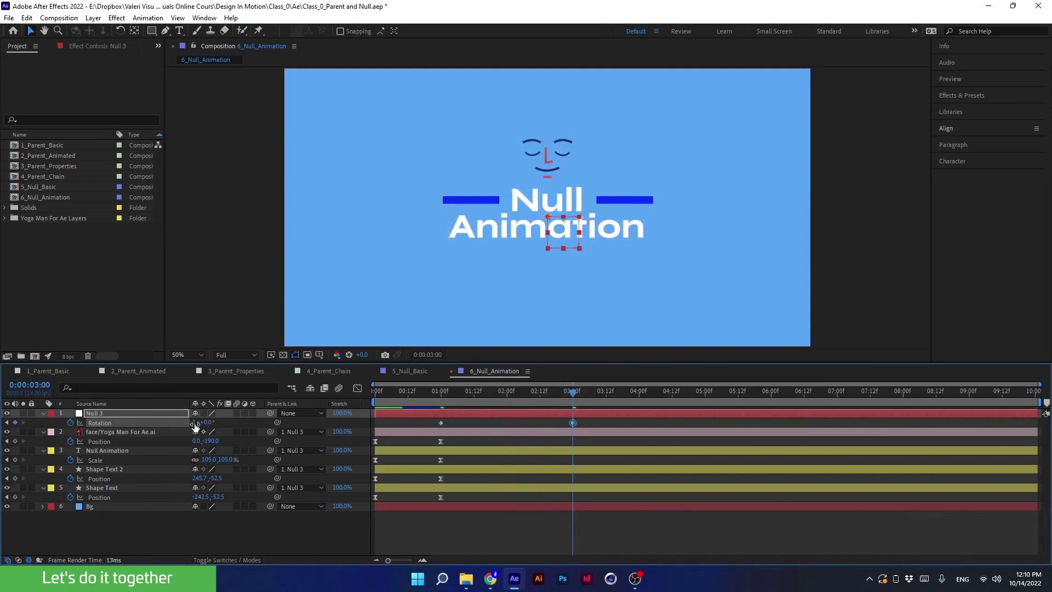
- Easy-ease both Rotation keyframes of Null 3 and set their incoming and outgoing velocity influence to 85%
drag(579, 420, 431, 427)
alt+double_click(440, 423)
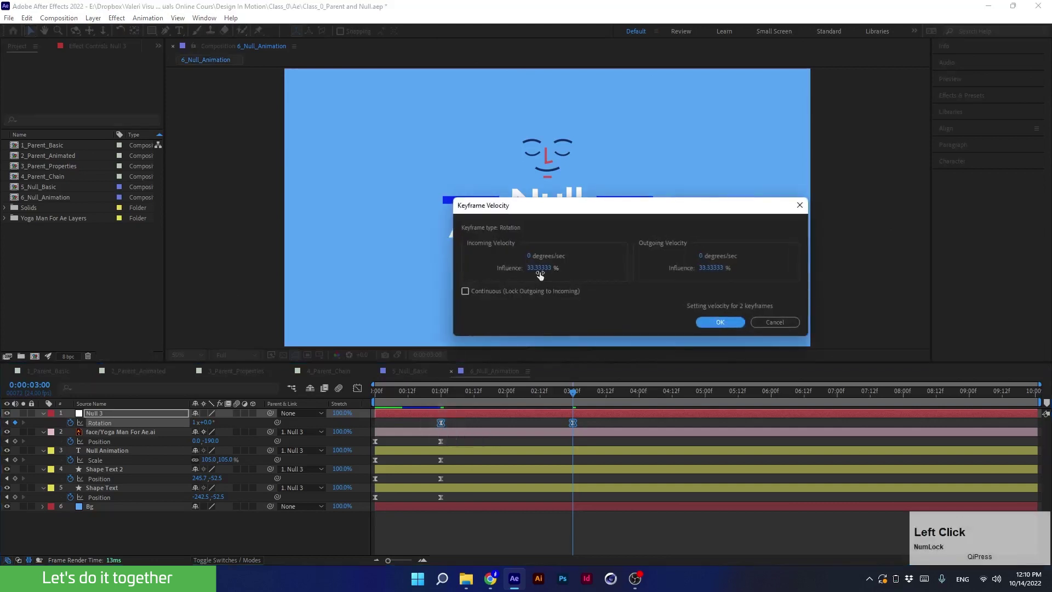
click(539, 268)
text(85)
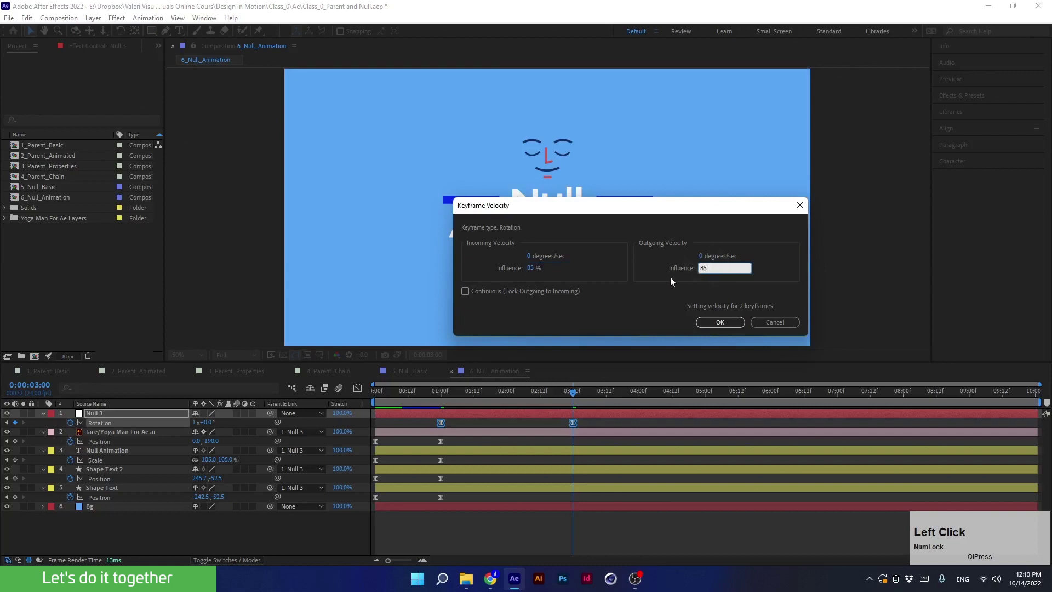
click(720, 322)
- Preview the null's eased rotation from the first frame, then stop playback
drag(573, 391, 339, 407)
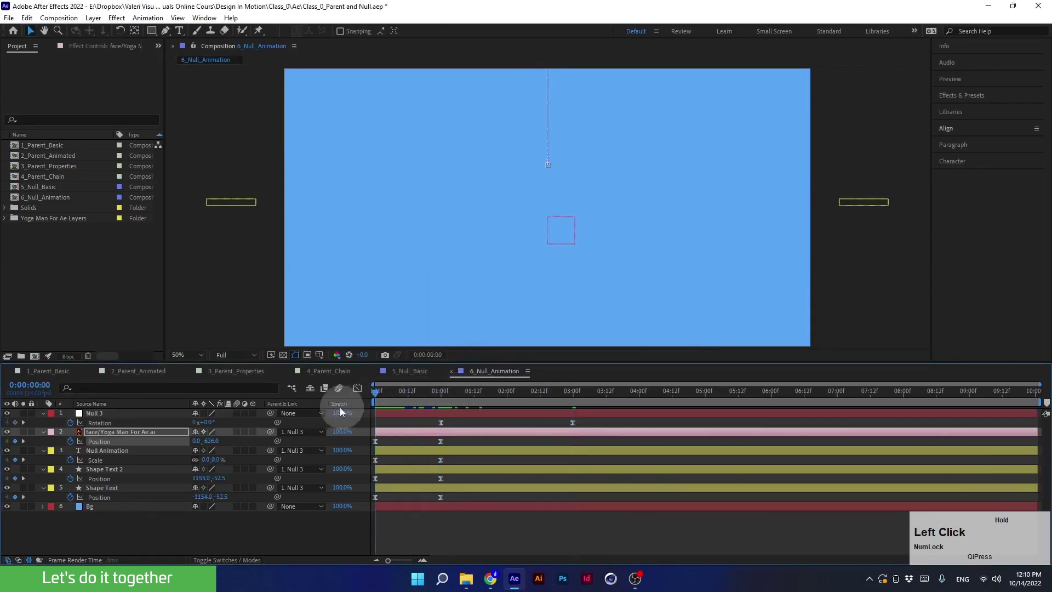
key(space)
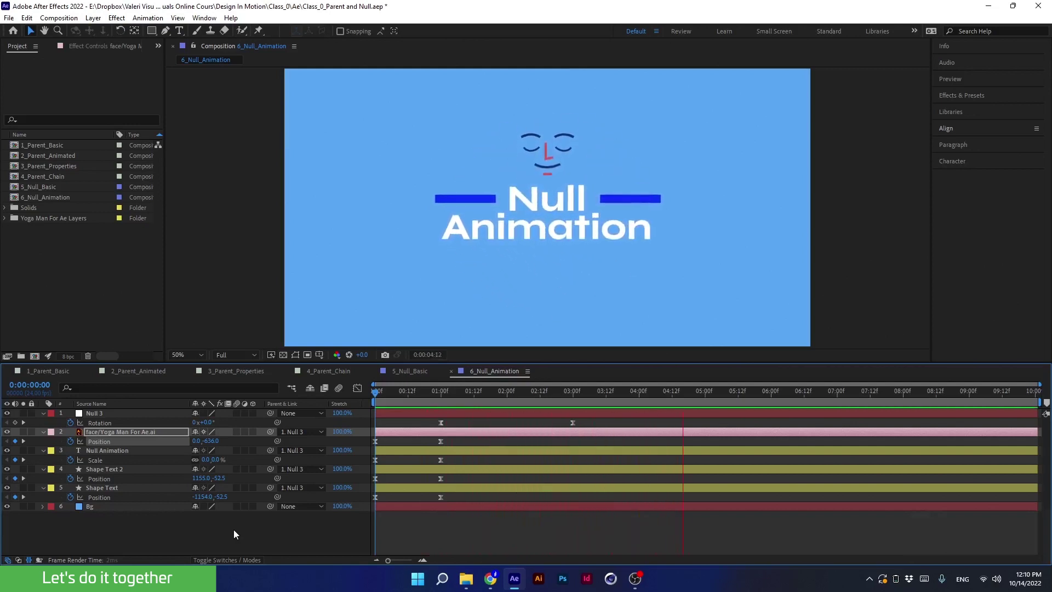
key(space)
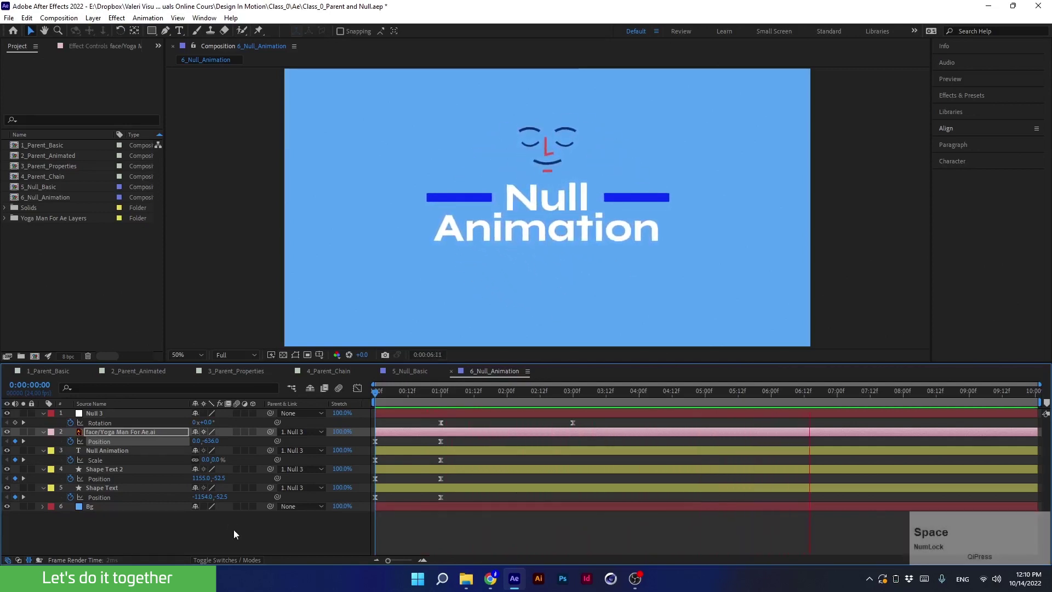
- Show Null 3's Scale alongside its Rotation and preview the combined animation from the first frame
click(399, 412)
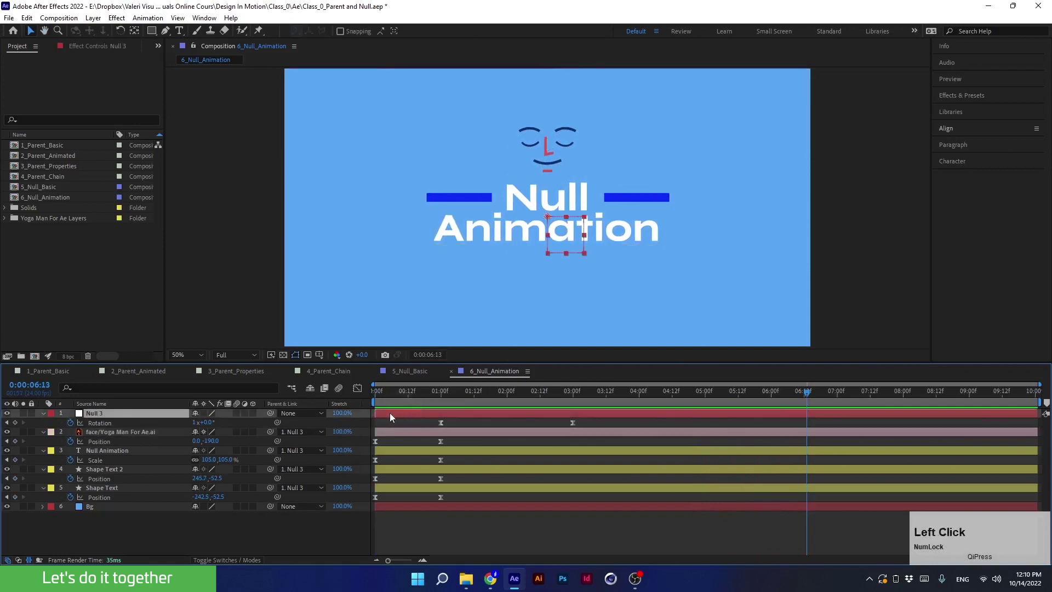
key(shift+s)
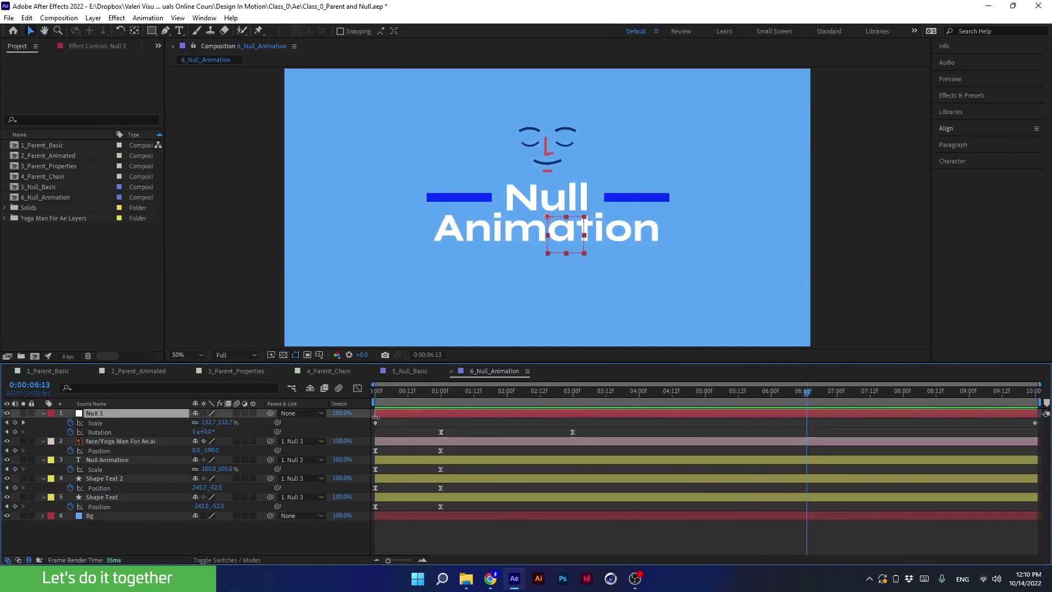
drag(403, 383, 344, 390)
key(space)
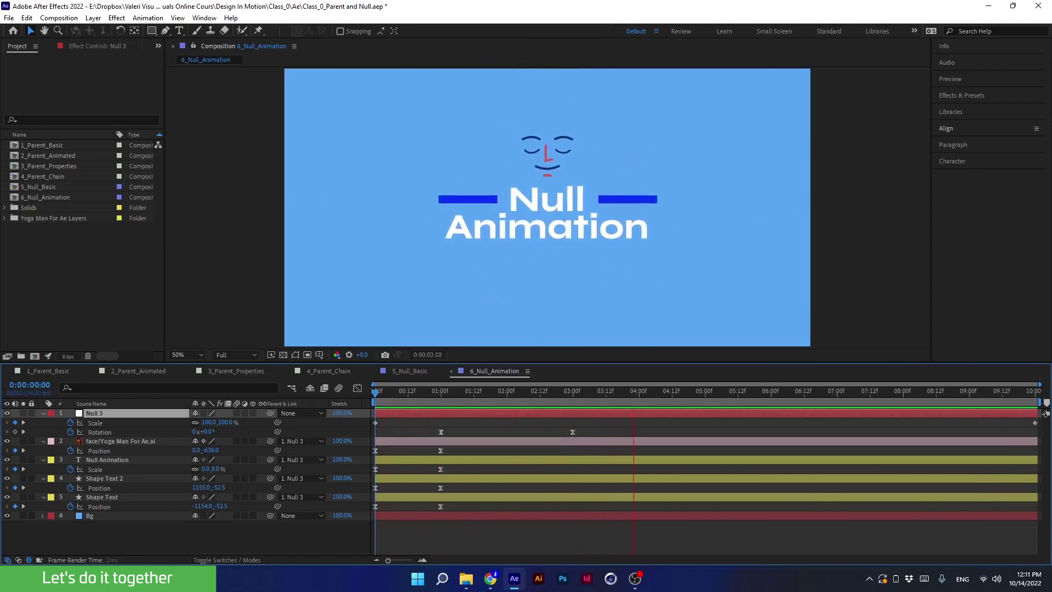
key(space)
drag(655, 393, 351, 424)
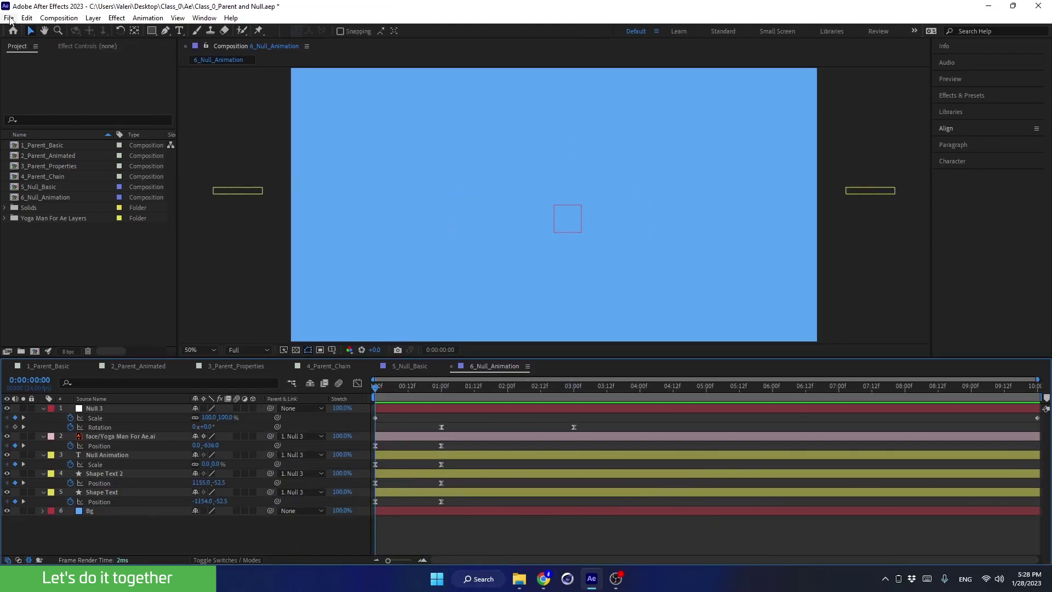
- Open the project Class_0_v01.aep from the Class_0 Ae folder inside Design In Motion_Folder
click(9, 18)
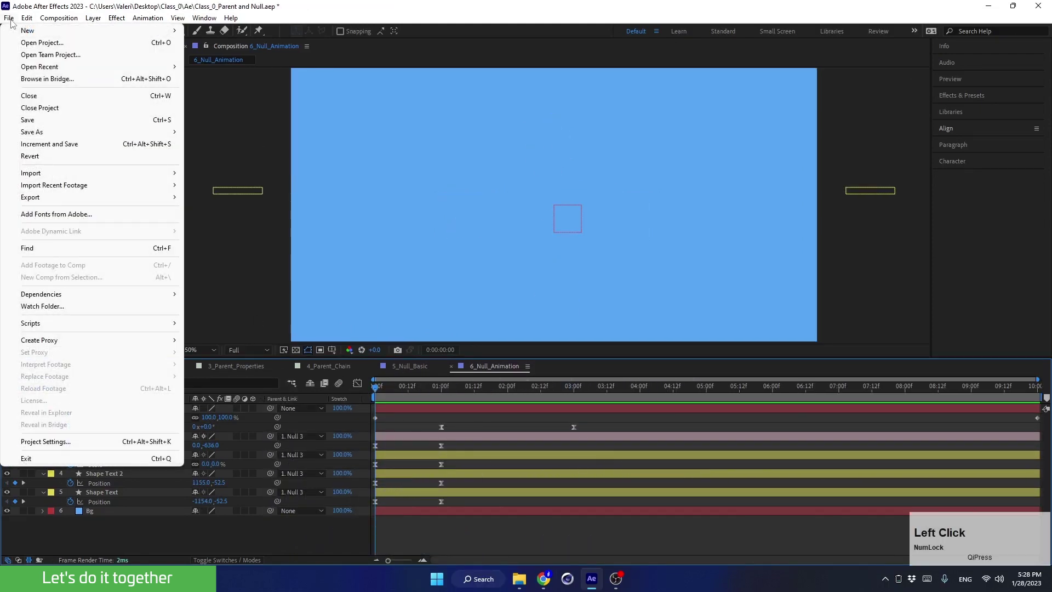
click(36, 44)
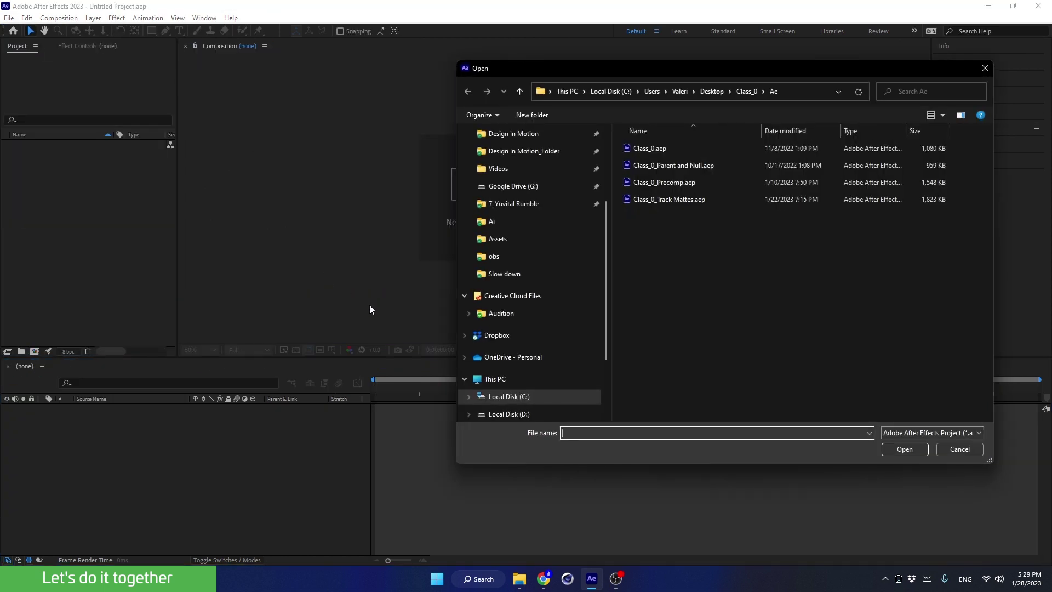
scroll(501, 319, up, 2)
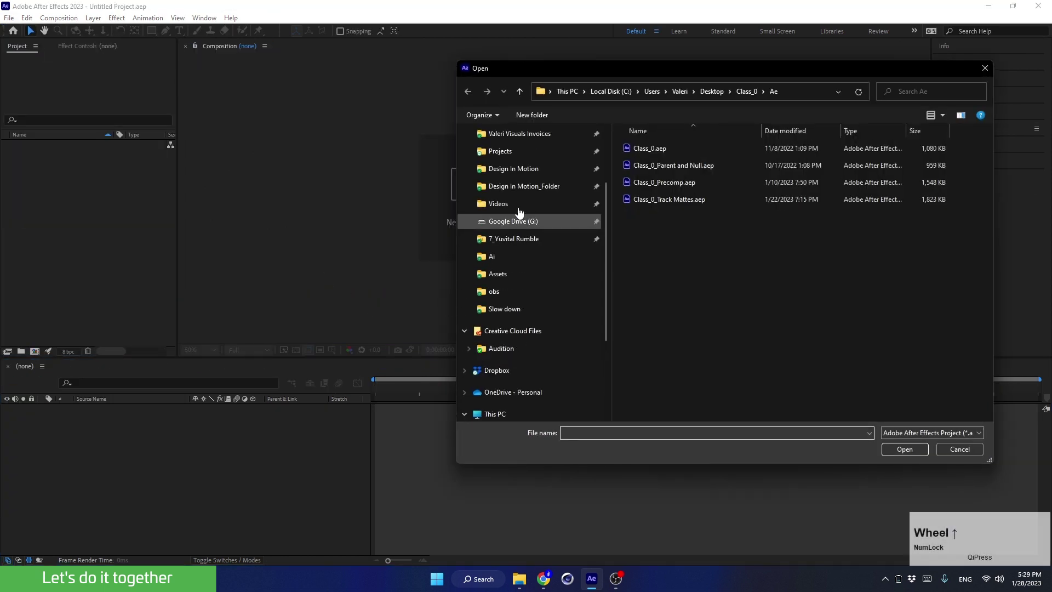
click(514, 187)
double_click(636, 148)
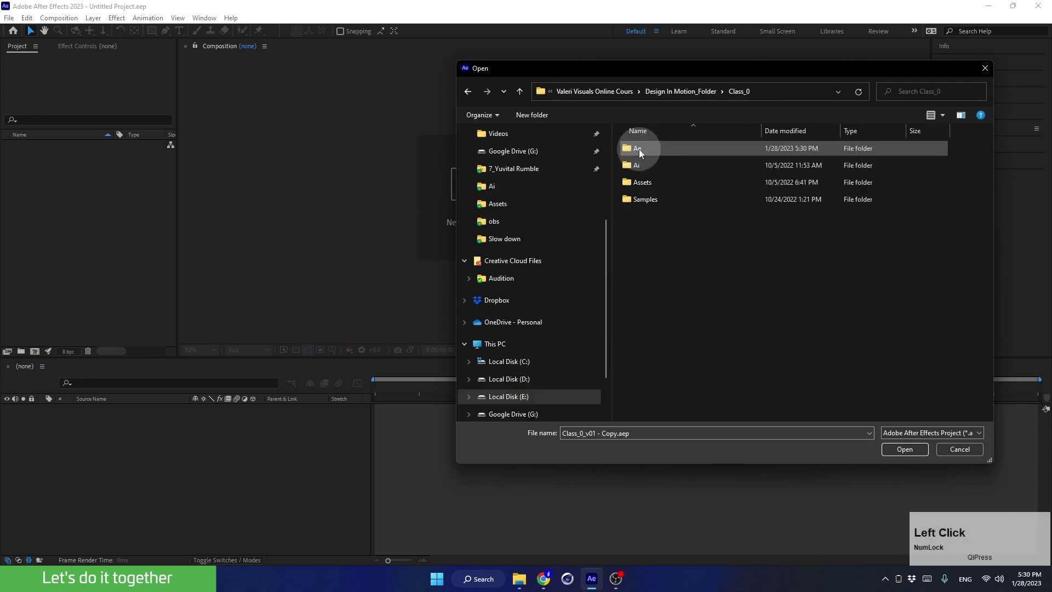
double_click(638, 149)
click(648, 182)
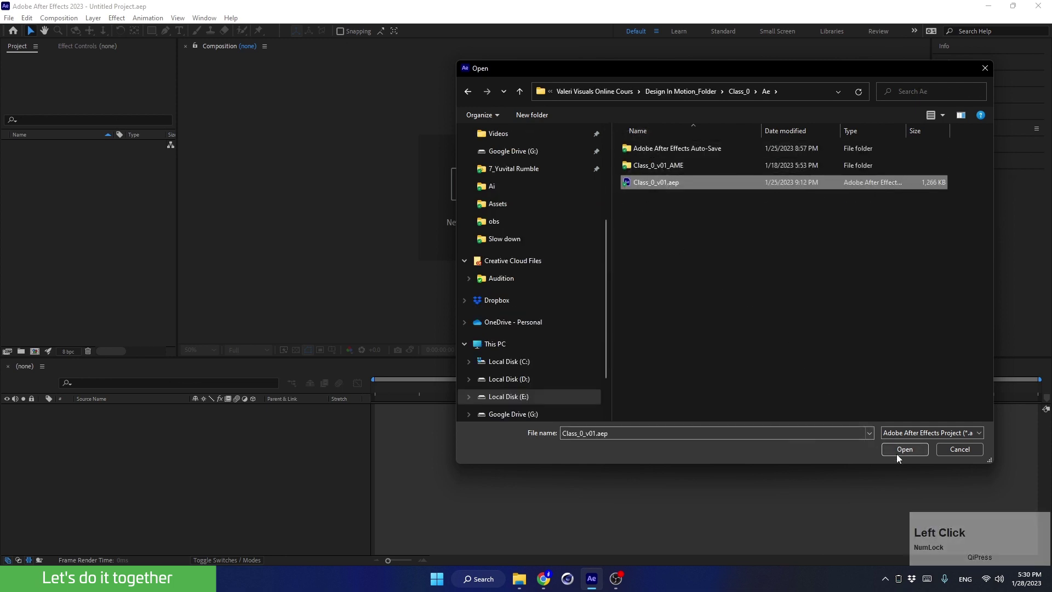
click(904, 448)
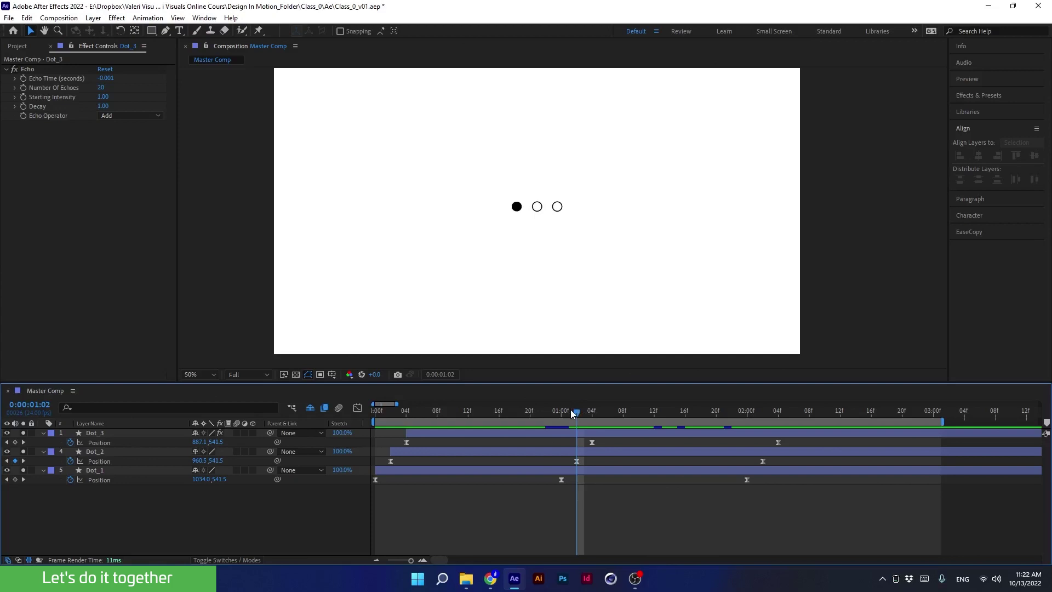
- Move to 0:00:00:20 in Master Comp and inspect the Dot_3, Dot_2 and Dot_1 layers one after another
drag(570, 410, 530, 420)
drag(581, 193, 519, 238)
click(251, 274)
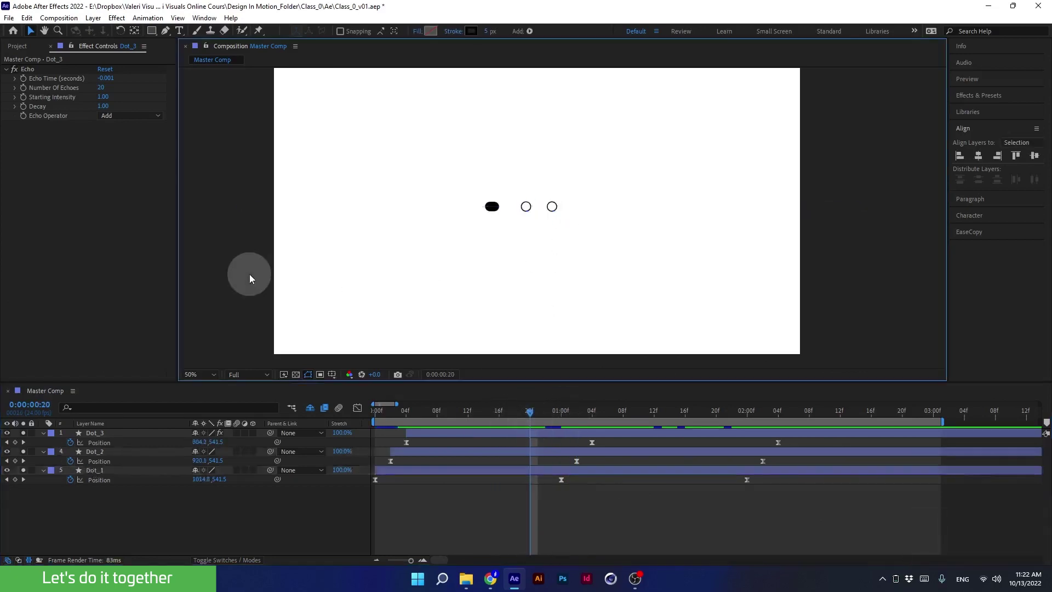
click(97, 433)
click(96, 452)
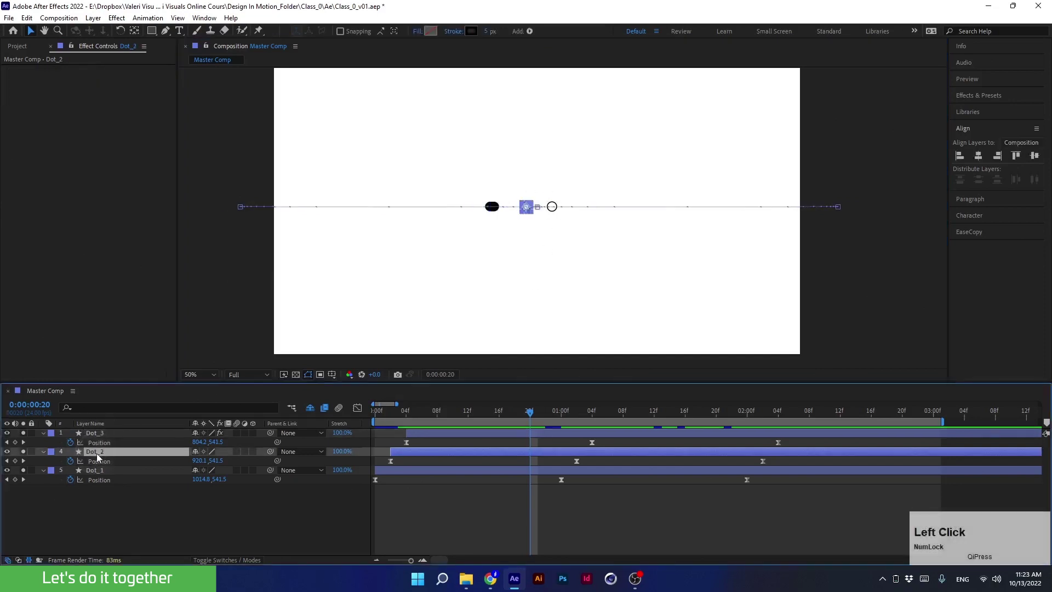
click(97, 472)
click(129, 512)
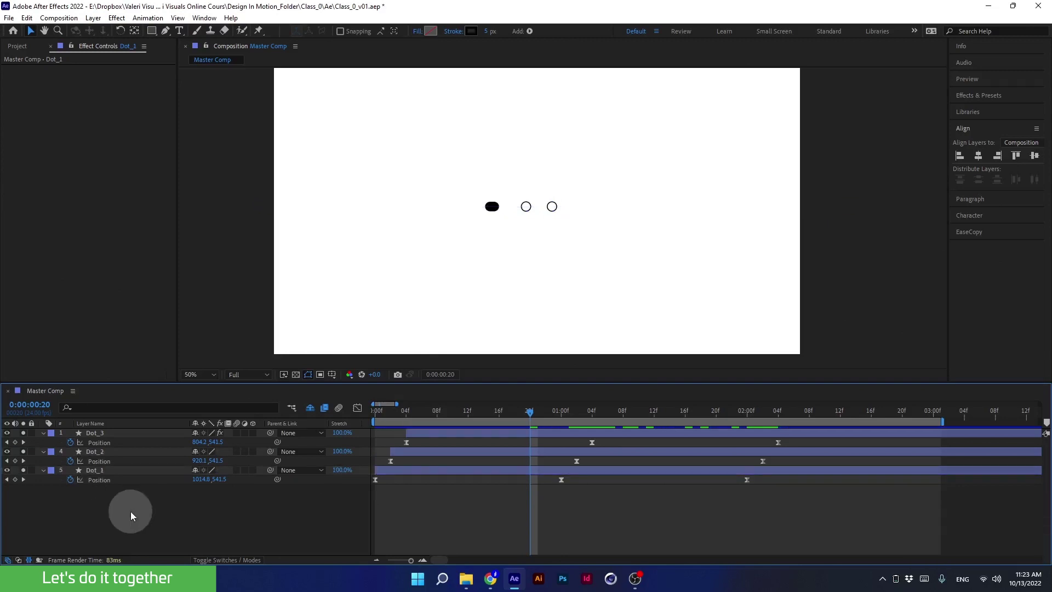
- Collapse the properties of Dot_3 and Dot_1 and the Transform group of Dot_2
click(43, 433)
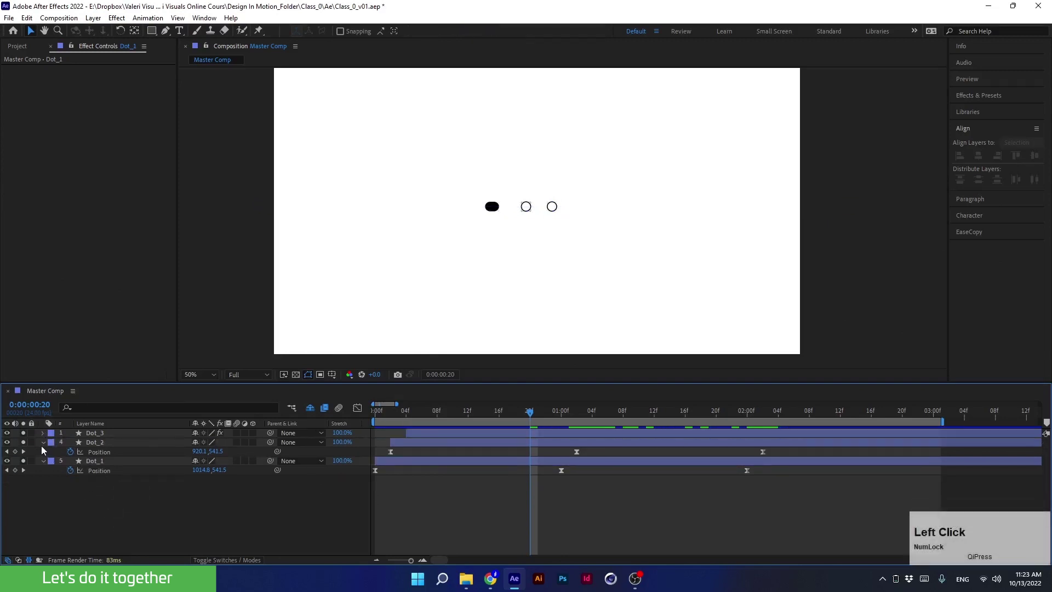
click(44, 442)
click(44, 442)
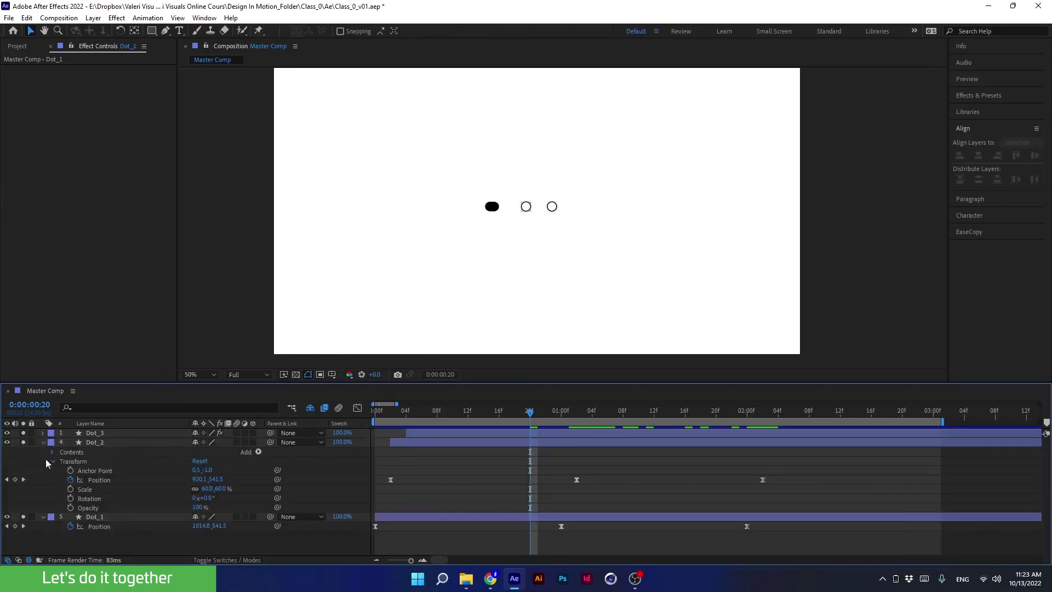
click(52, 461)
click(42, 470)
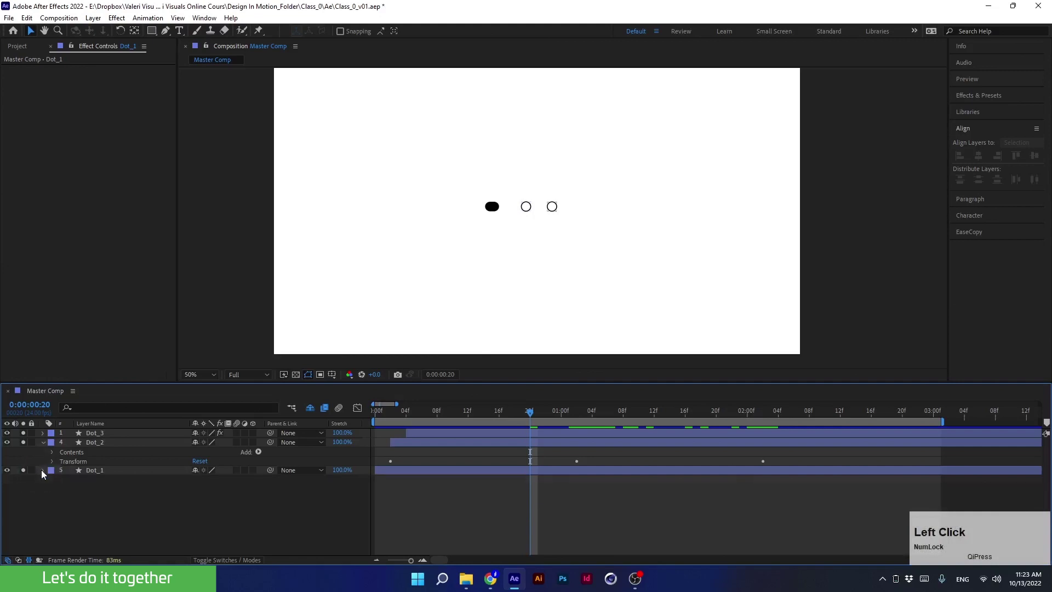
- Expand the Contents of Dot_1 and Dot_2 down to the properties inside each Ellipse 1 group
click(42, 470)
click(51, 488)
click(52, 480)
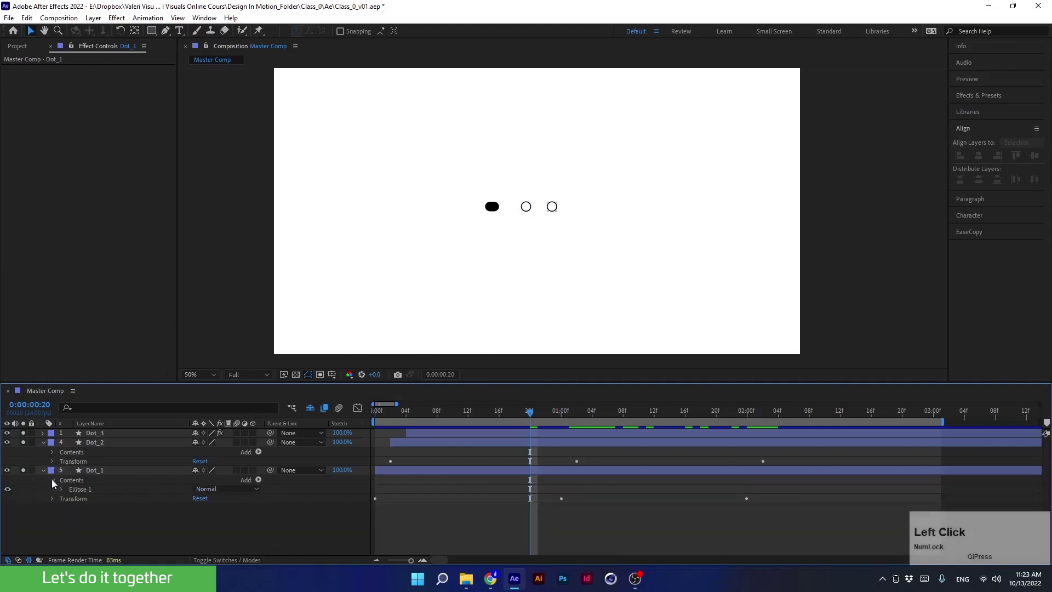
click(52, 452)
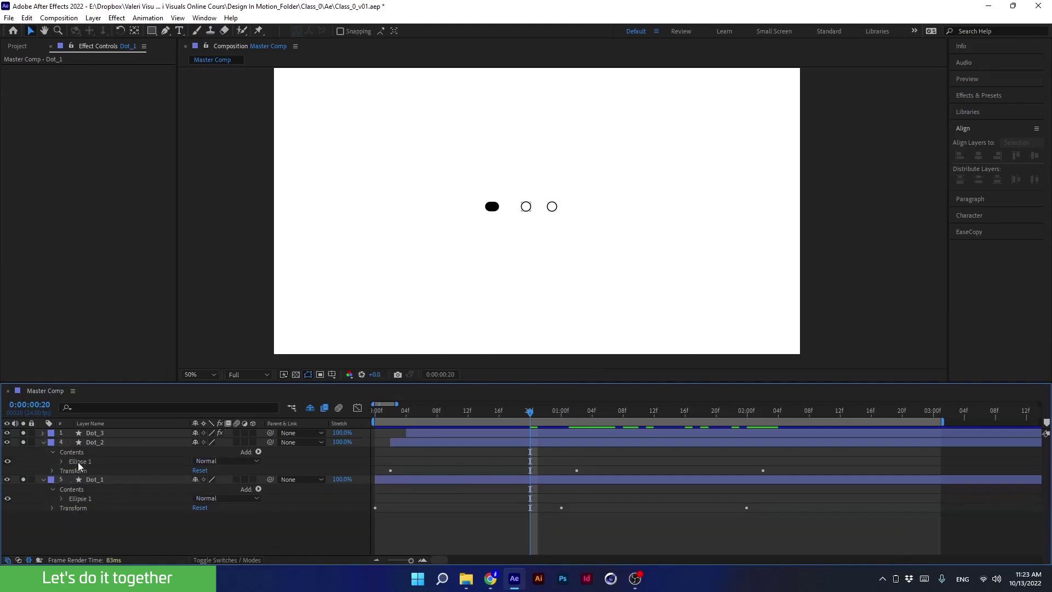
click(78, 461)
click(61, 460)
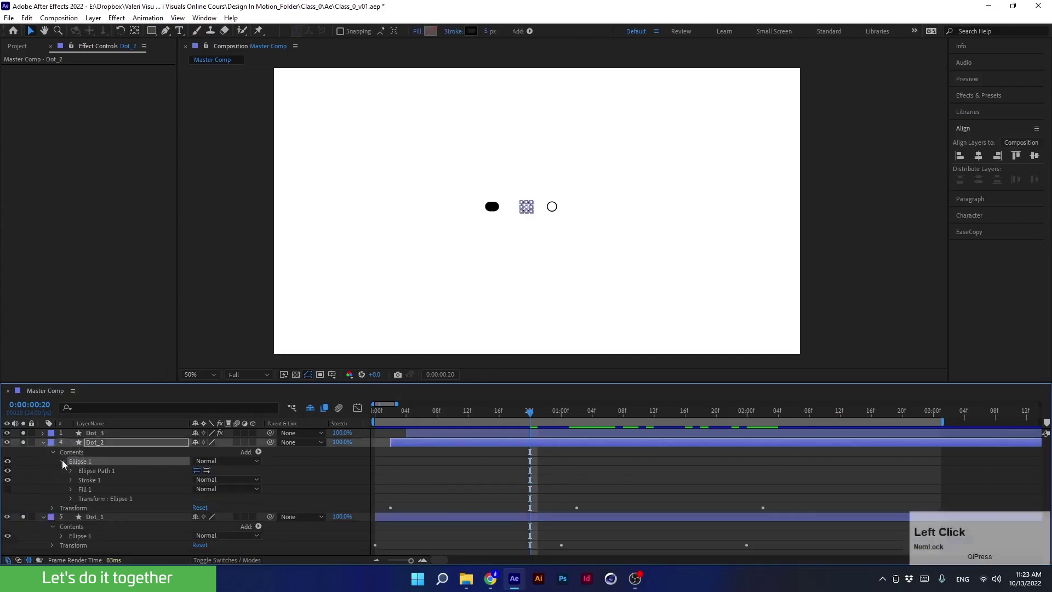
click(62, 535)
- Enlarge the timeline and reveal the Stroke 1 properties of both Dot_2 and Dot_1
drag(247, 382, 252, 299)
scroll(534, 167, up, 2)
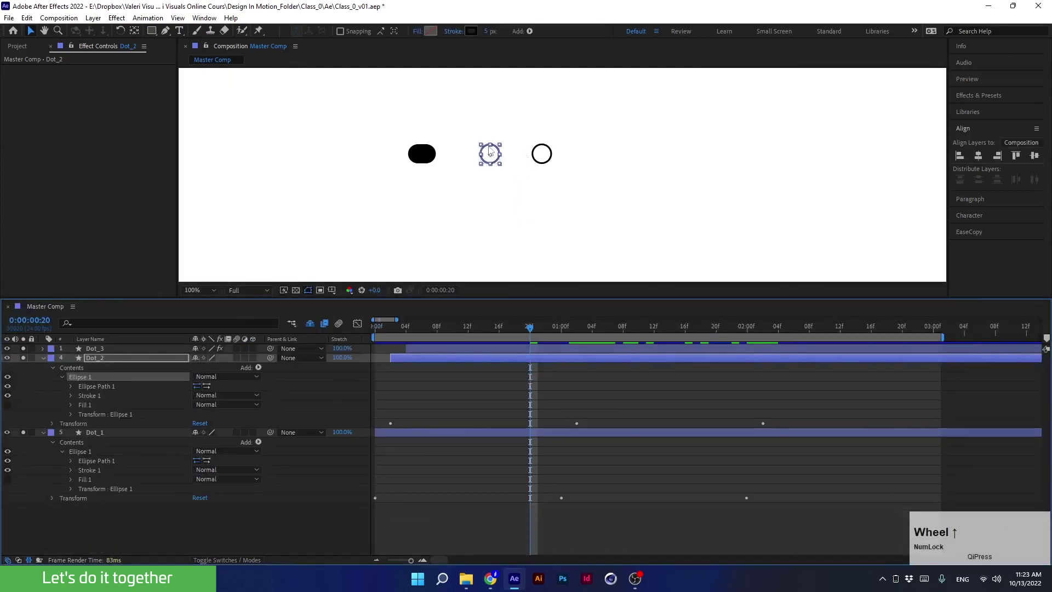
drag(436, 171, 491, 183)
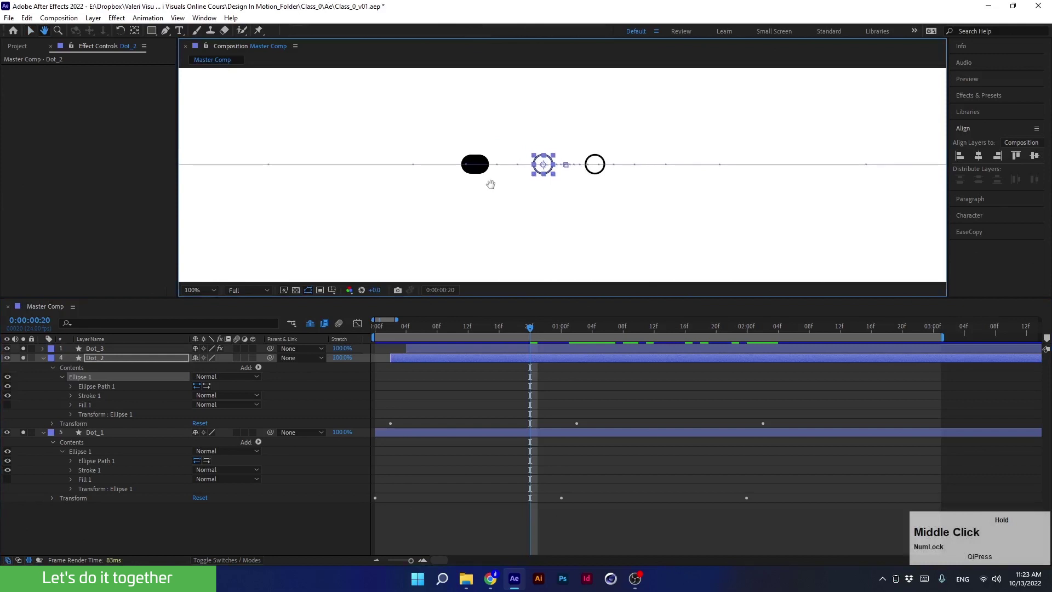
click(85, 398)
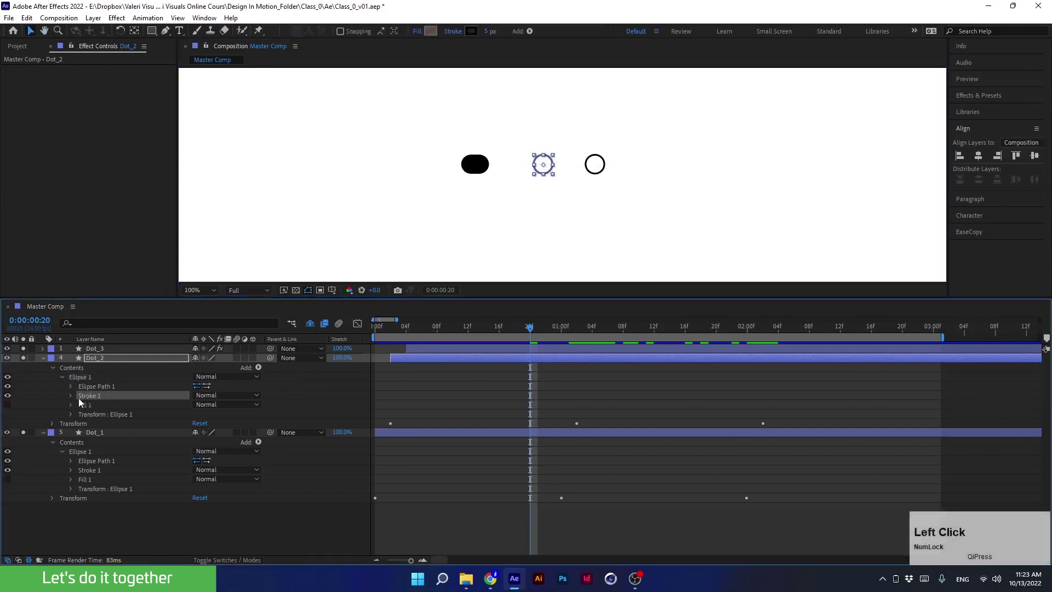
click(70, 396)
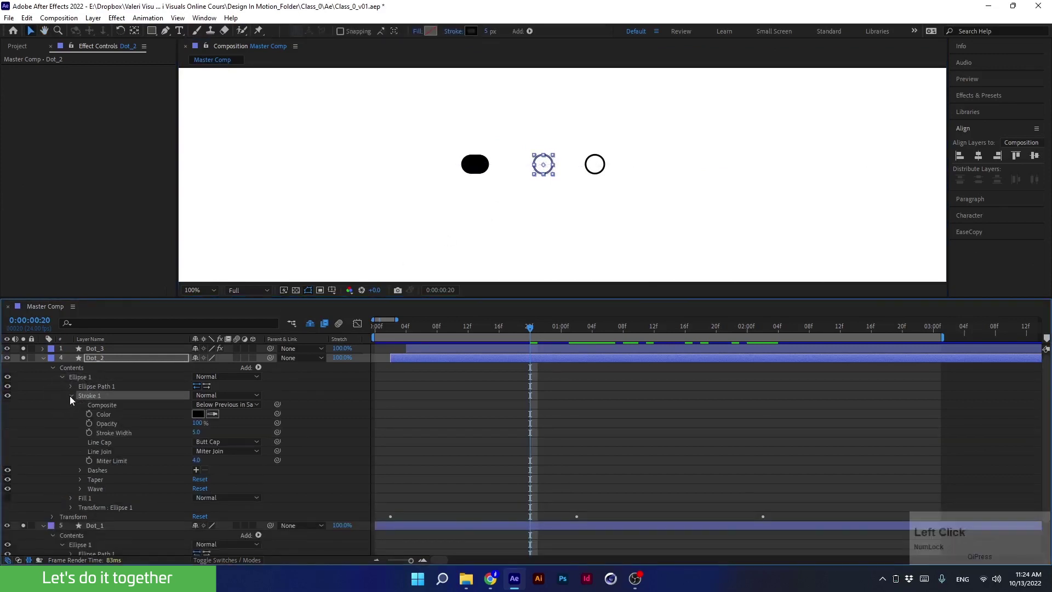
scroll(55, 493, down, 2)
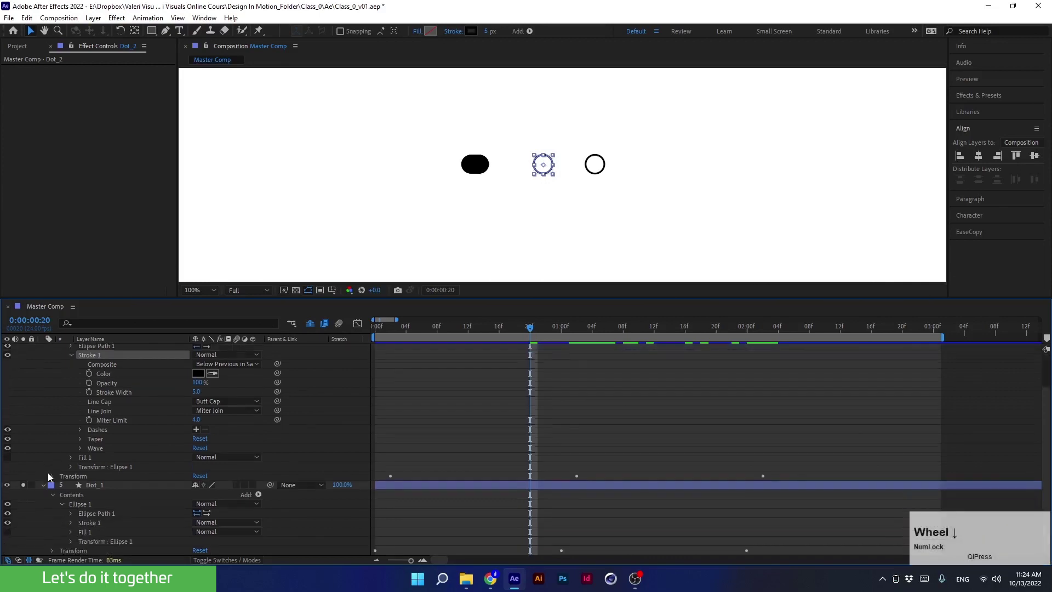
click(70, 522)
scroll(49, 517, down, 4)
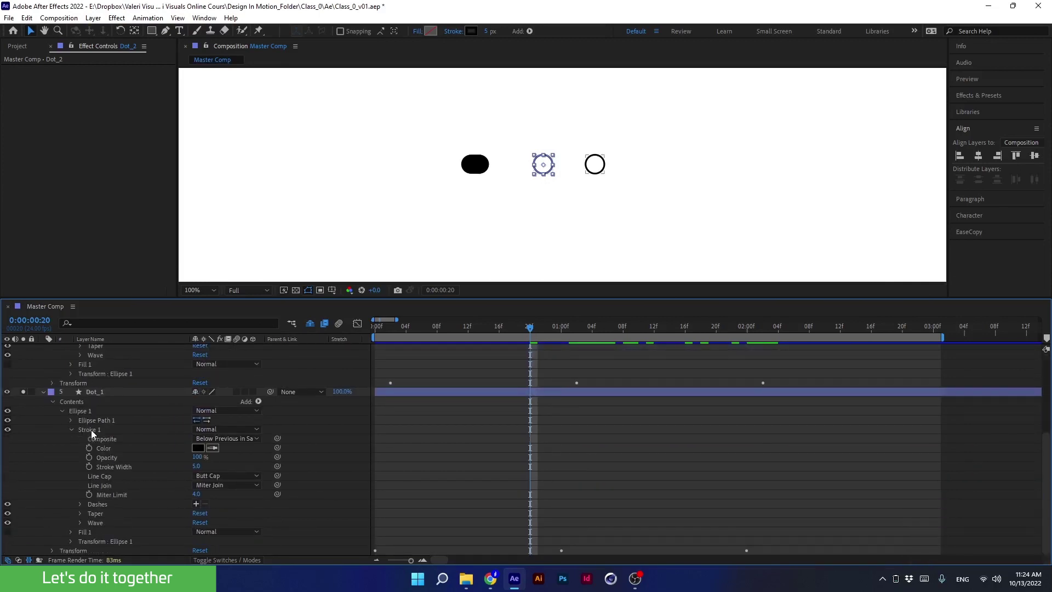
drag(236, 299, 244, 222)
scroll(110, 359, up, 3)
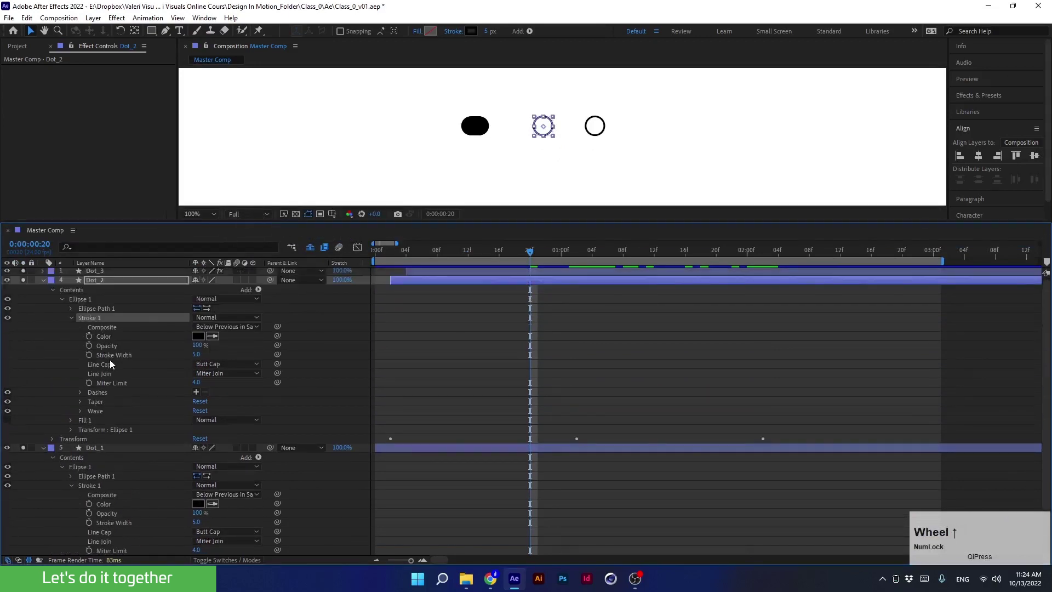
- Try a Stroke Width of 27 on Dot_2 and a thicker stroke on Dot_1, undoing each change
click(121, 353)
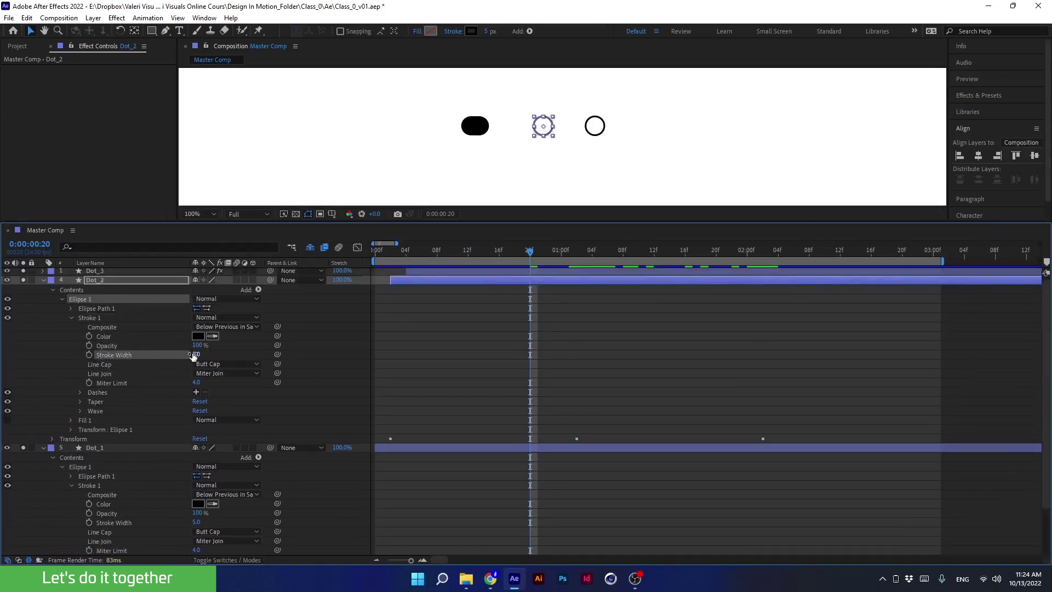
mouse_move(196, 354)
mouse_down()
mouse_move(232, 354)
mouse_move(189, 353)
mouse_up()
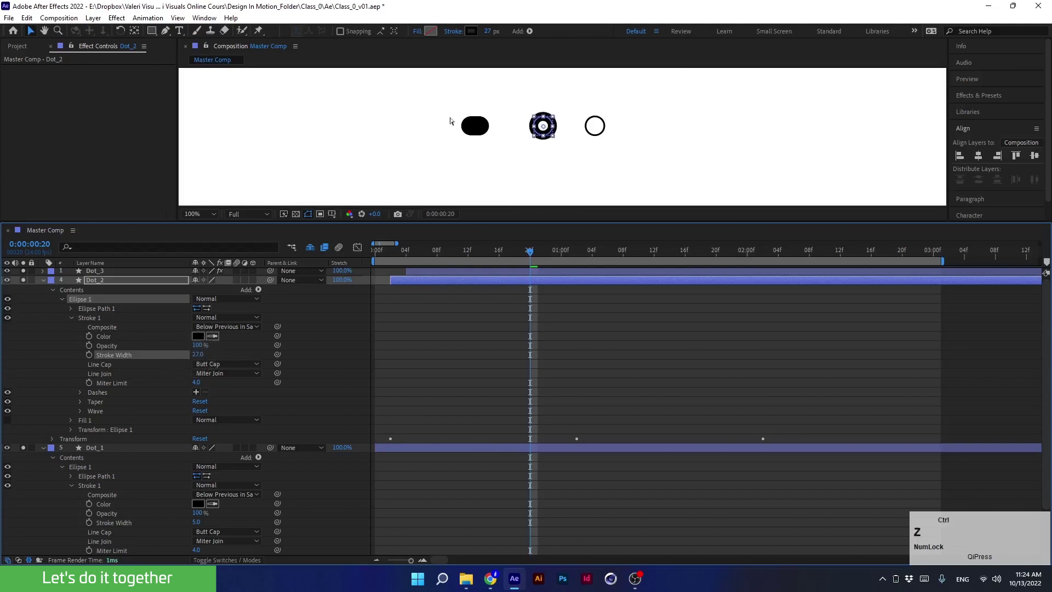
key(ctrl+z)
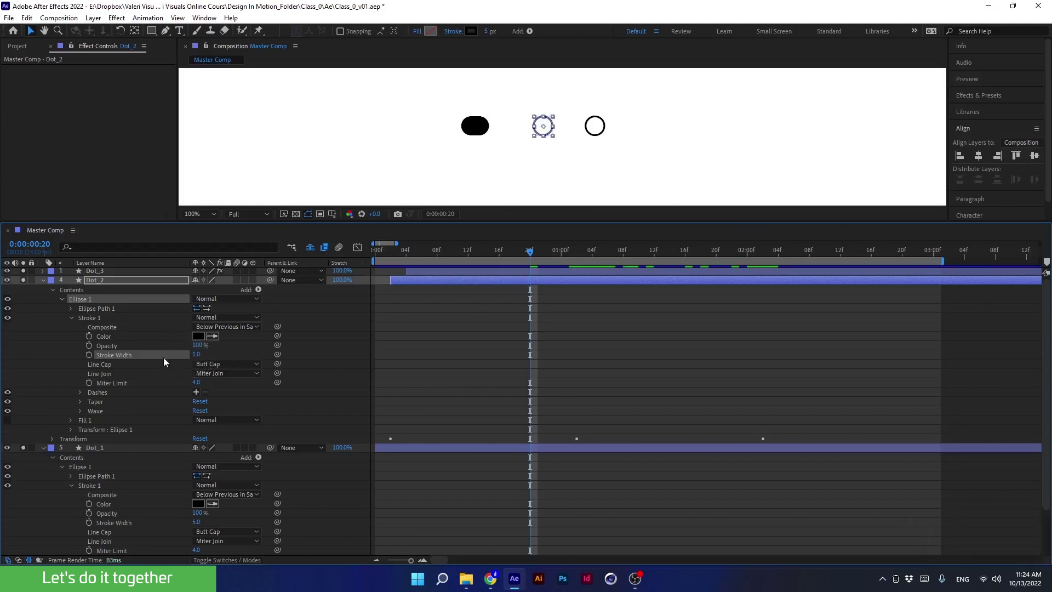
click(117, 522)
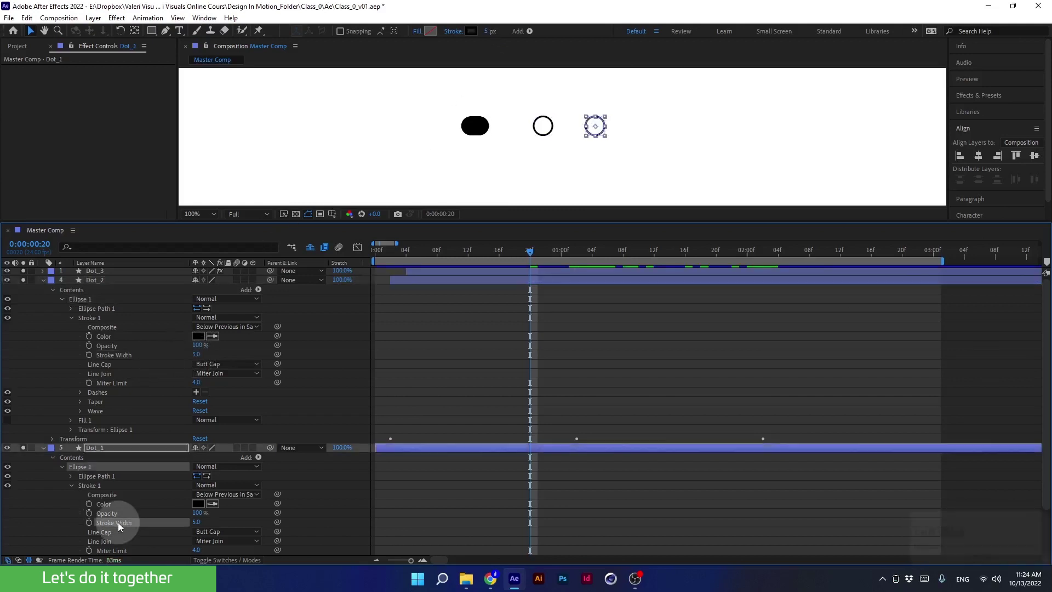
mouse_move(196, 522)
mouse_down()
mouse_move(222, 521)
mouse_move(206, 521)
mouse_up()
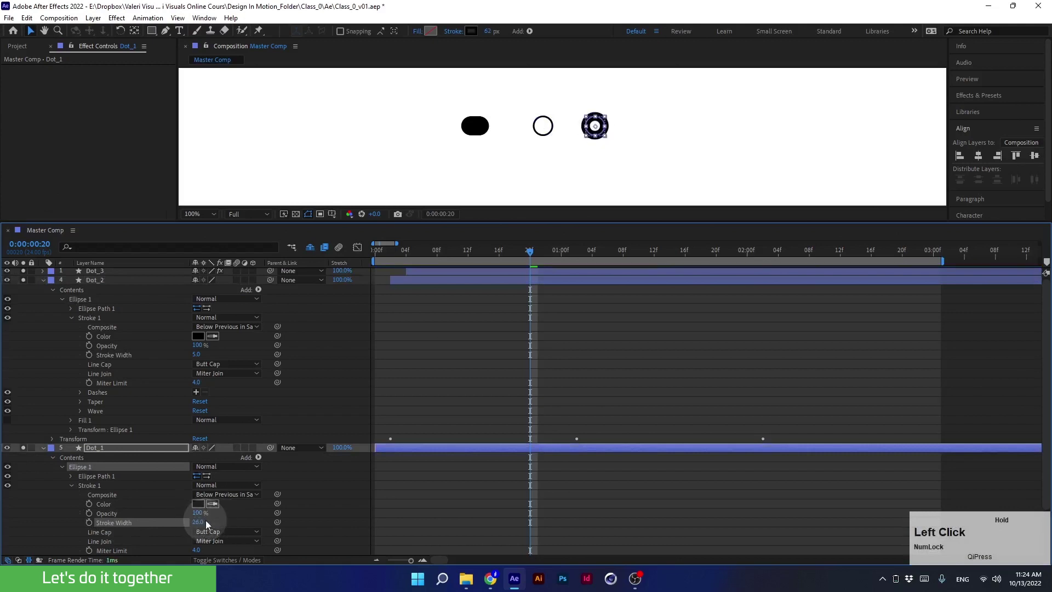
key(ctrl+z)
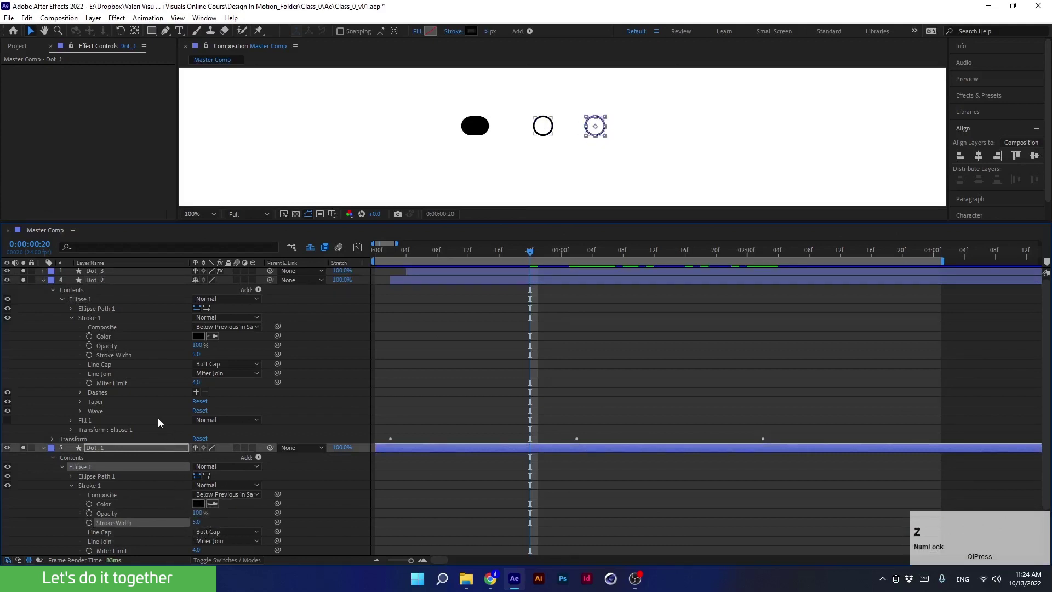
- Link Dot_2's Stroke Width to the Stroke Width of Dot_1 with the pick whip
click(111, 353)
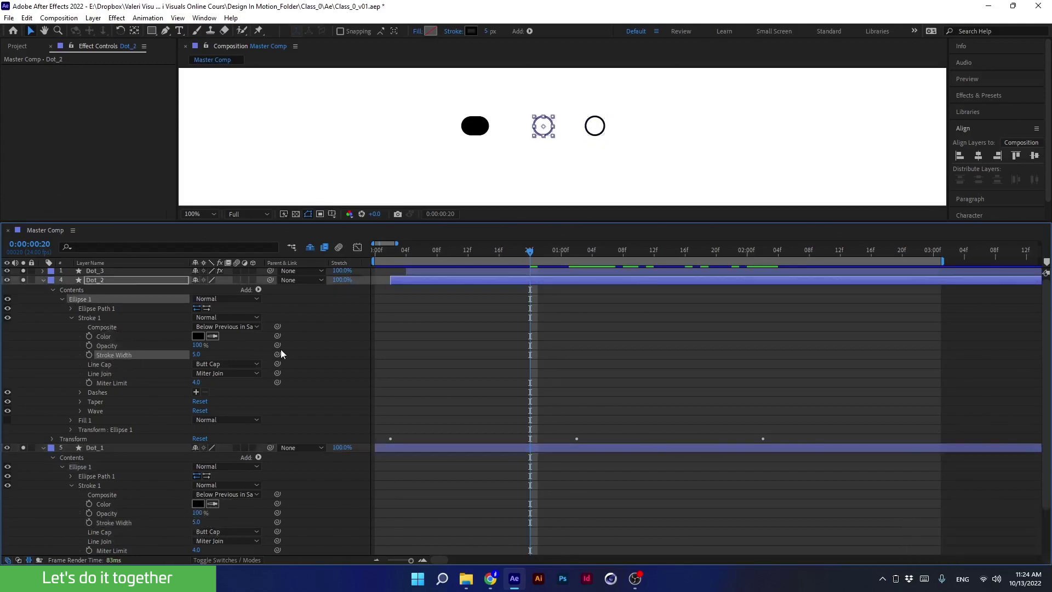
mouse_move(277, 355)
mouse_down()
mouse_move(176, 375)
mouse_move(122, 521)
mouse_up()
click(122, 521)
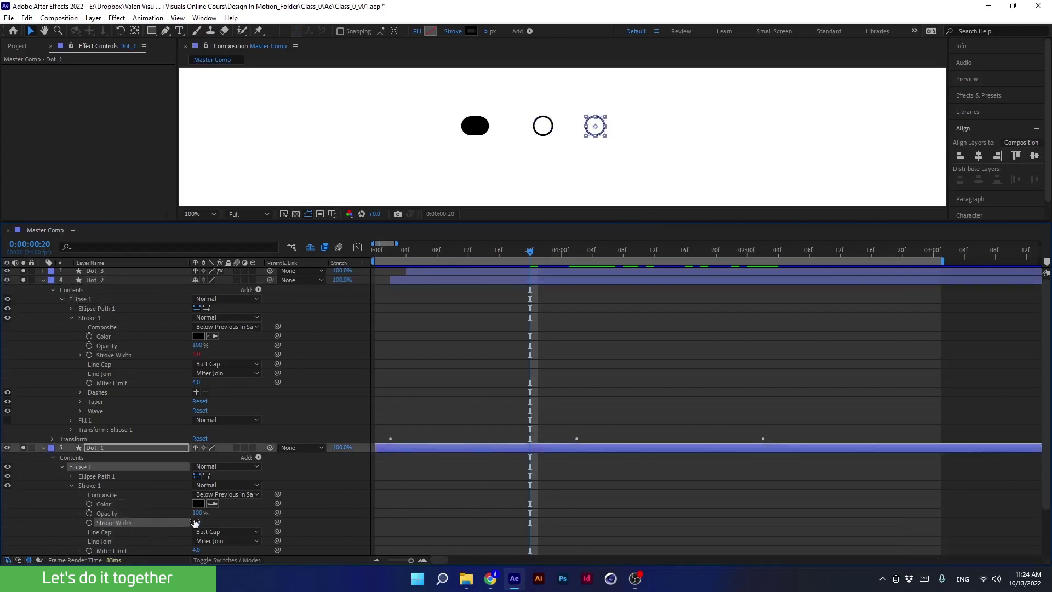
- Test the stroke width link by varying Dot_1's Stroke Width twice, undoing each change
drag(195, 522, 204, 520)
key(ctrl+z)
mouse_move(197, 523)
mouse_down()
mouse_move(176, 525)
mouse_move(202, 525)
mouse_move(176, 527)
mouse_move(200, 526)
mouse_move(190, 528)
mouse_up()
key(ctrl+z)
- Link Dot_2's stroke Color to Dot_1's stroke Color and test it with red F21C1C on Dot_1, undoing the color change
mouse_move(278, 335)
mouse_down()
mouse_move(156, 379)
mouse_move(137, 487)
mouse_move(123, 502)
mouse_up()
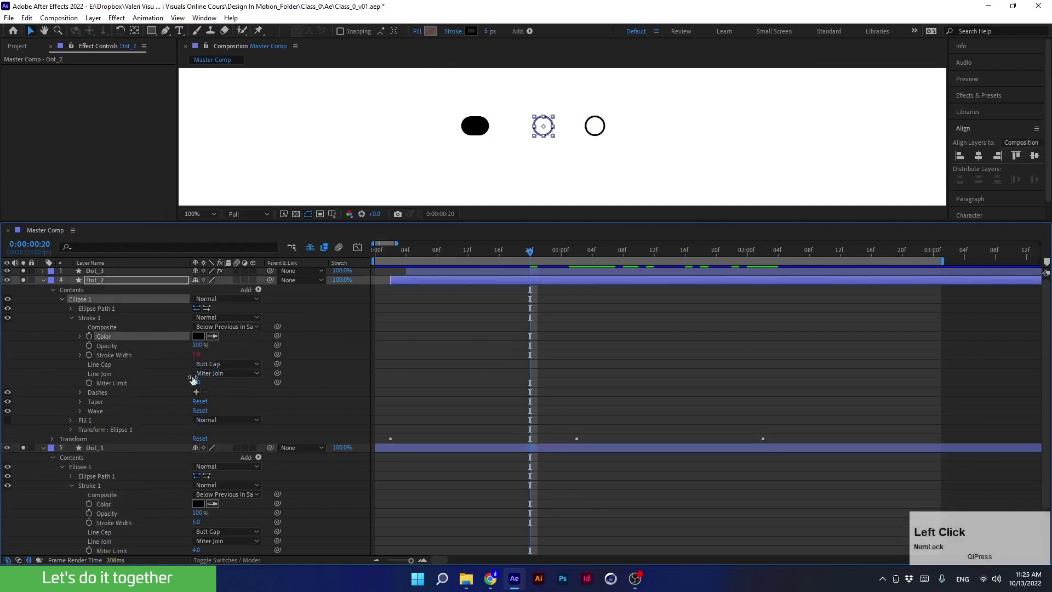
click(197, 504)
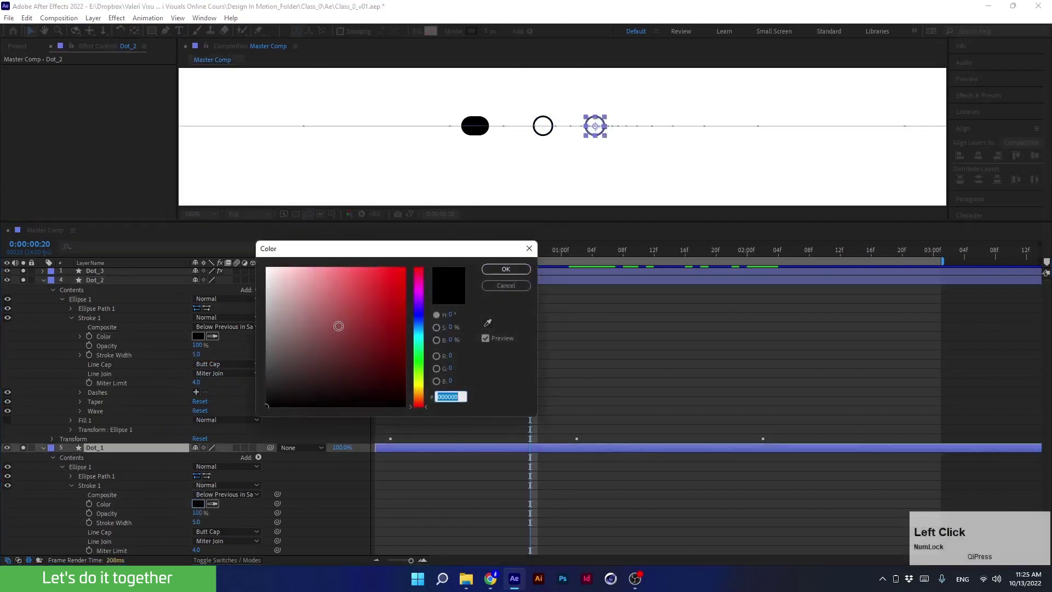
drag(339, 326, 389, 274)
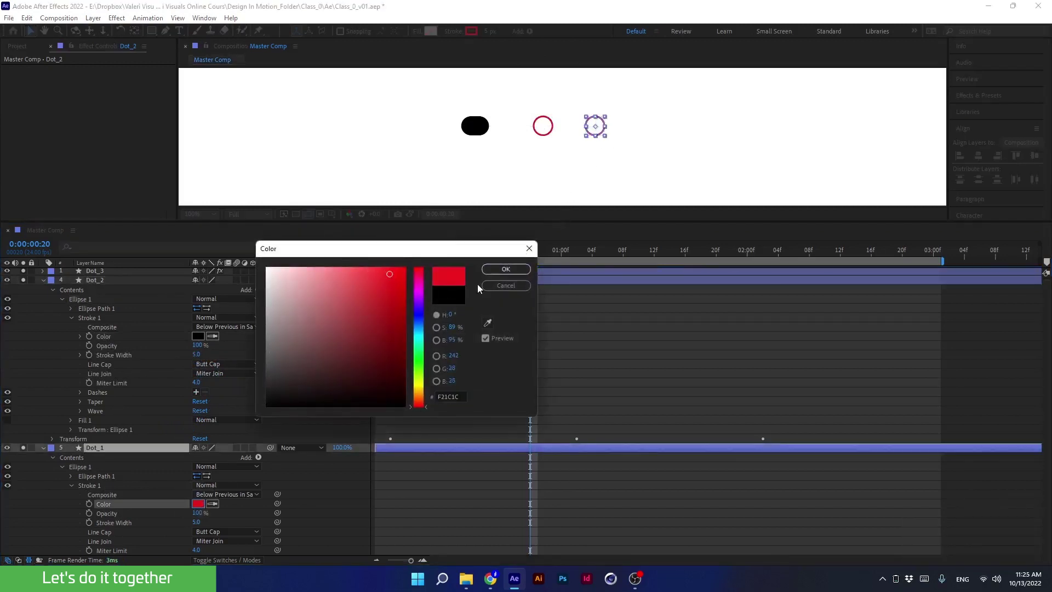
click(505, 269)
click(586, 156)
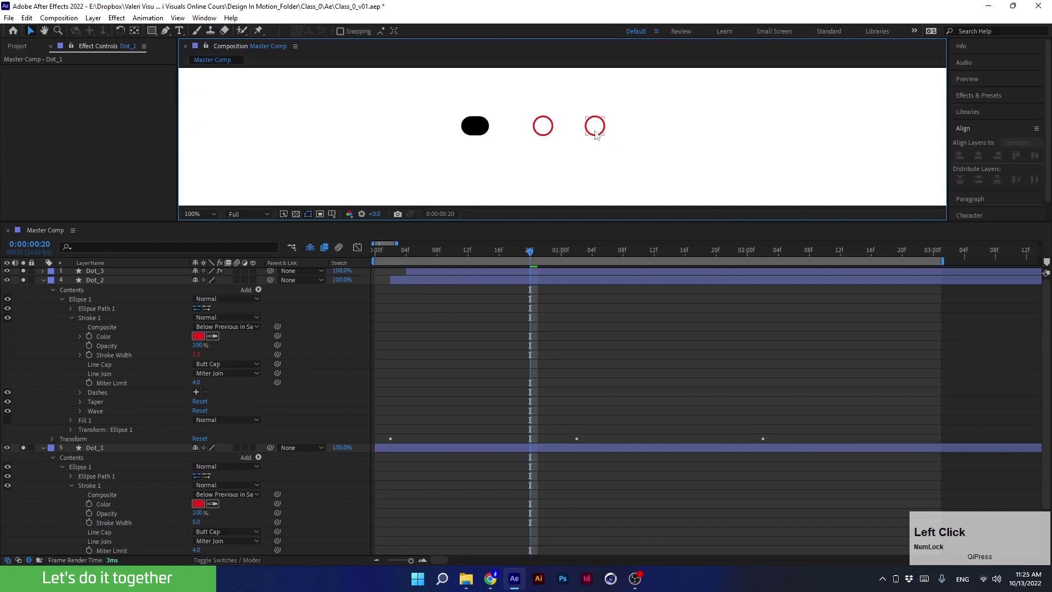
key(ctrl+z)
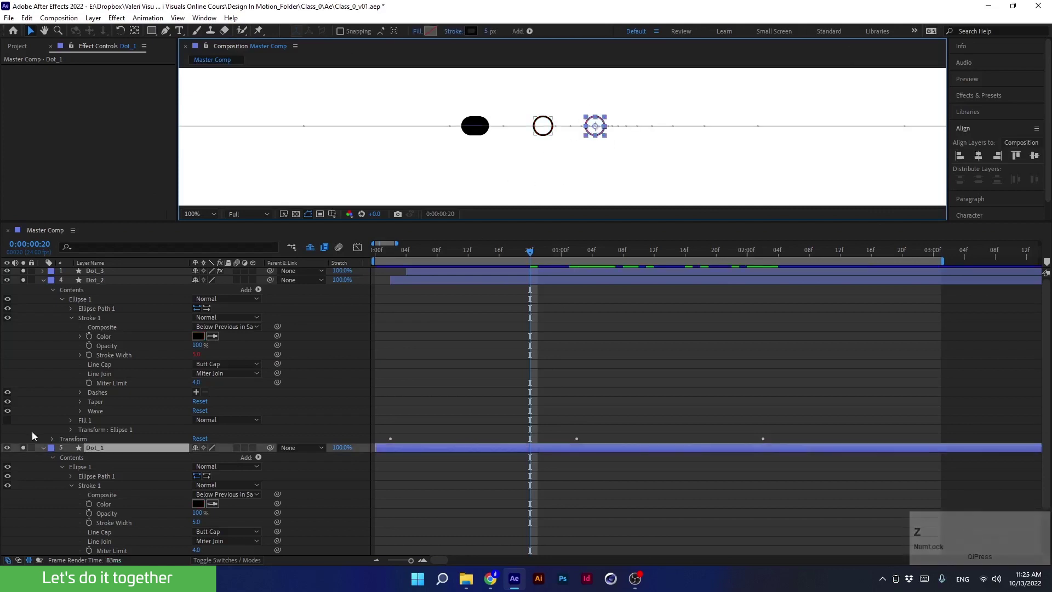
- Collapse Dot_1 and Dot_2, including Dot_2's nested Stroke 1, Ellipse 1 and Contents groups
click(42, 447)
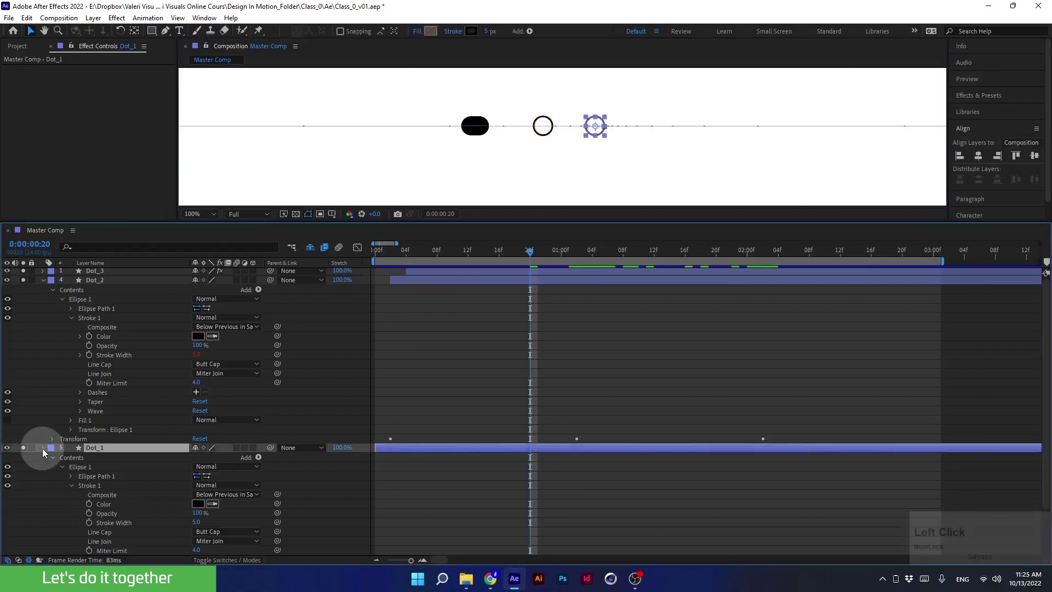
click(43, 281)
click(106, 339)
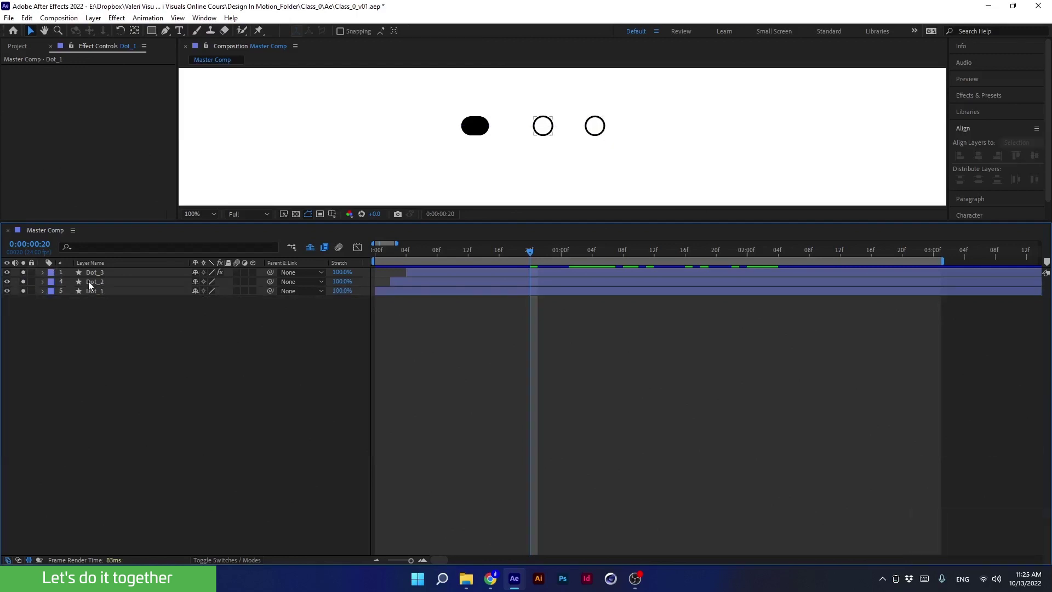
click(90, 281)
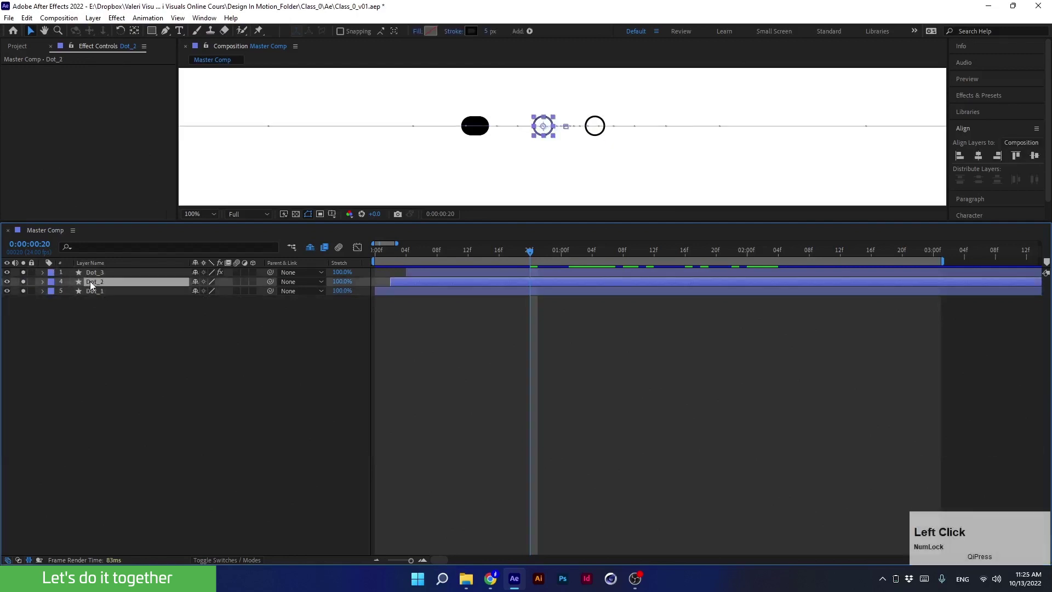
click(42, 282)
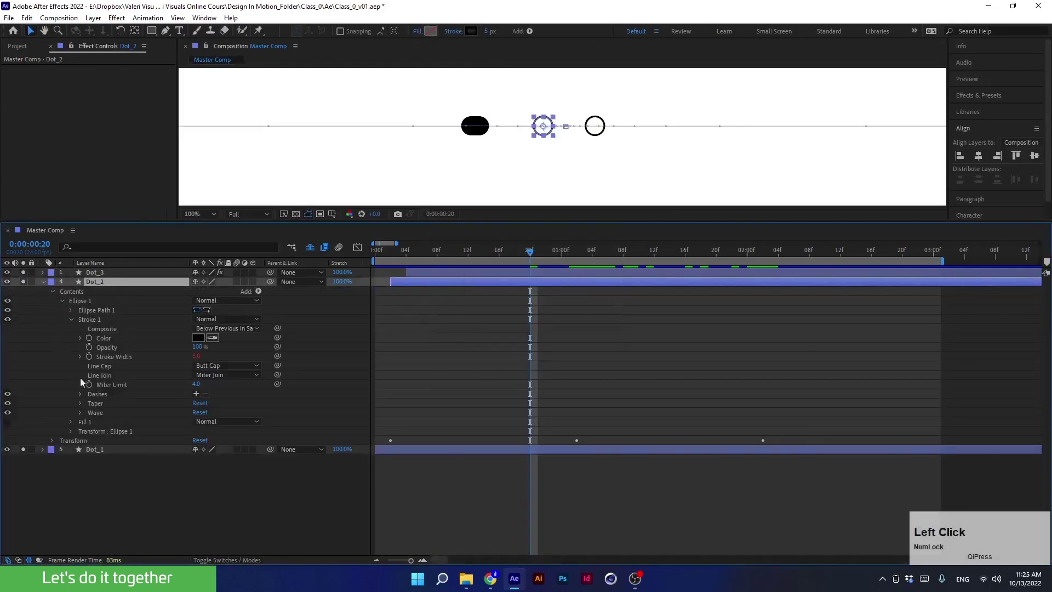
click(71, 320)
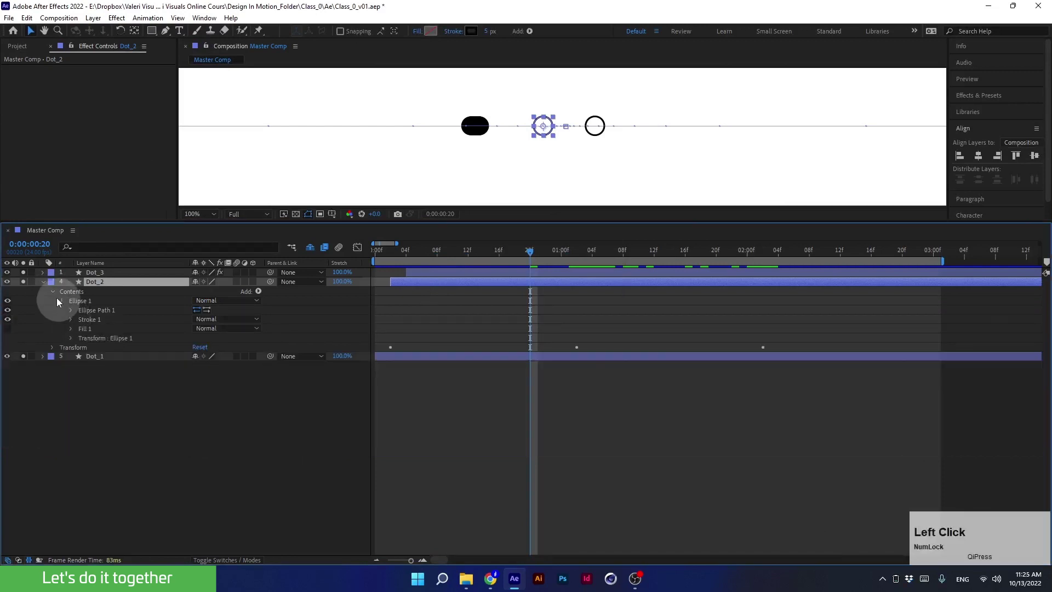
click(59, 299)
click(52, 291)
click(42, 282)
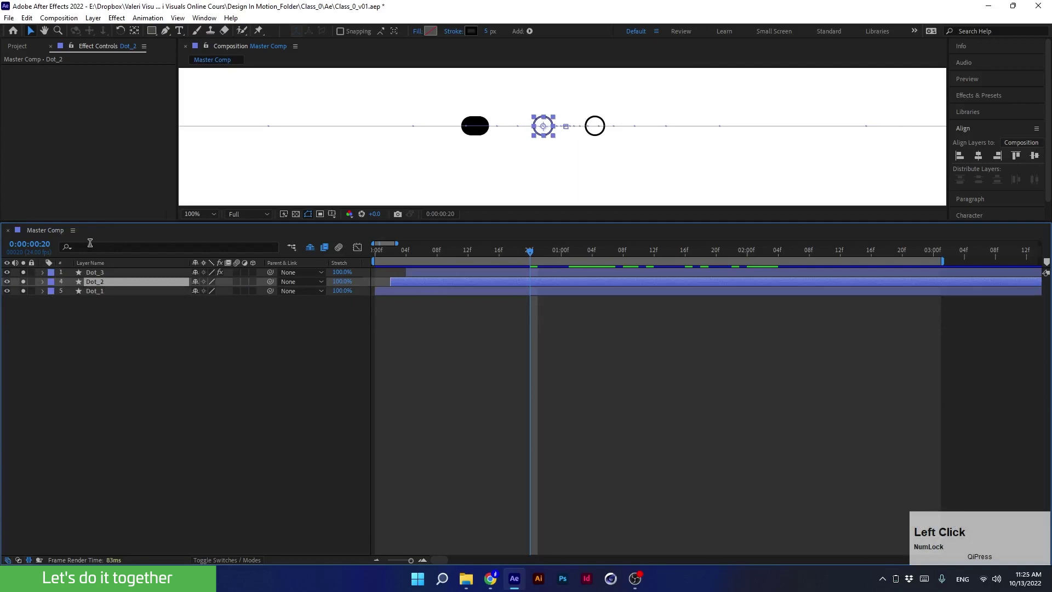
- Select Dot_2 and Dot_1 and filter their timeline properties by "stroke"
click(102, 308)
click(101, 283)
shift+click(100, 290)
click(100, 248)
text(s)
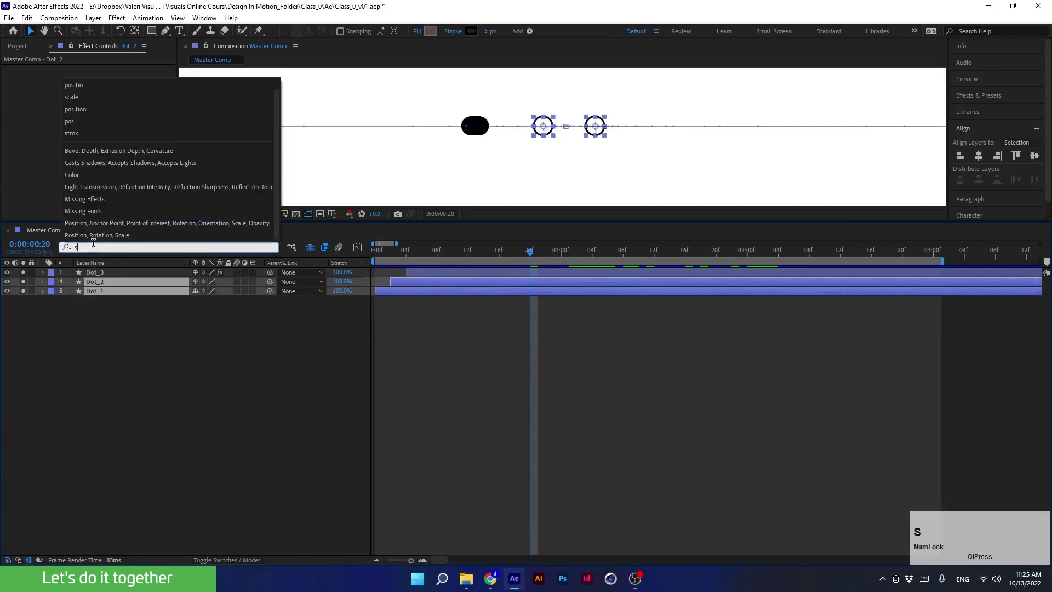
text(troke)
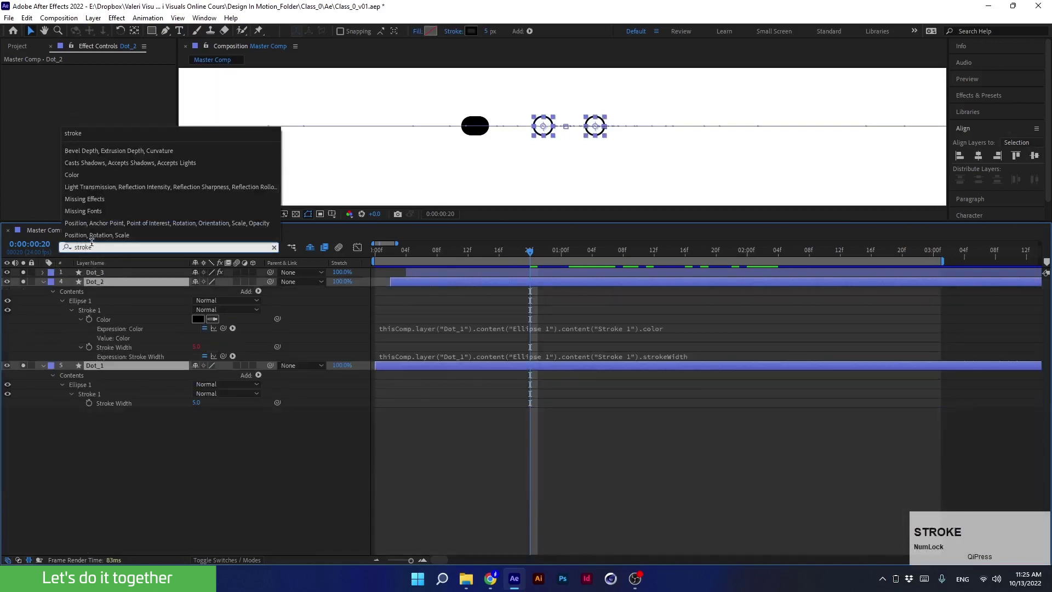
click(89, 254)
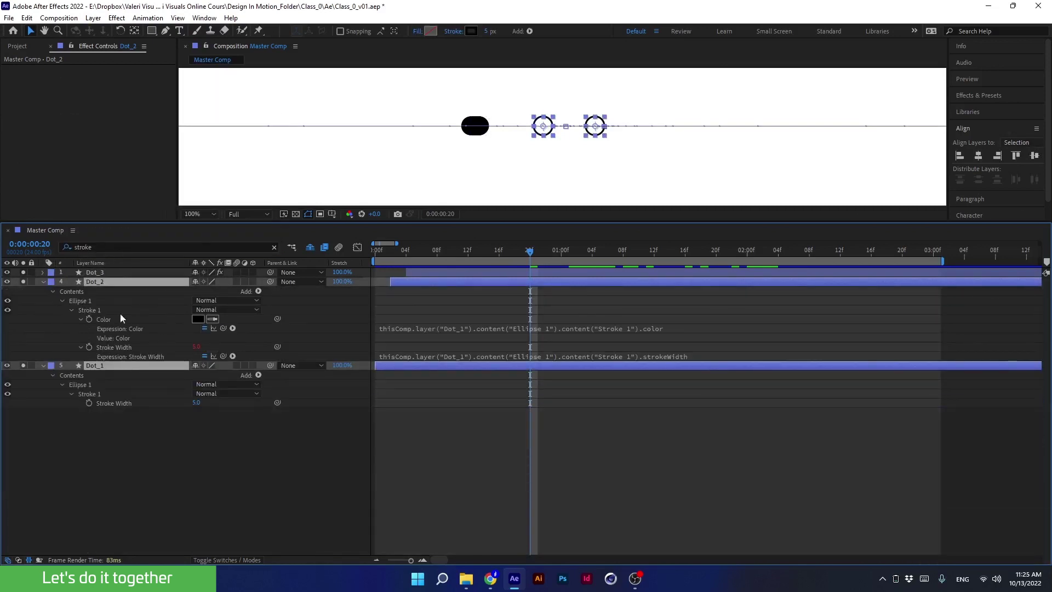
- Replace the timeline property filter with "elip", clear the search entirely and deselect the layers
click(100, 250)
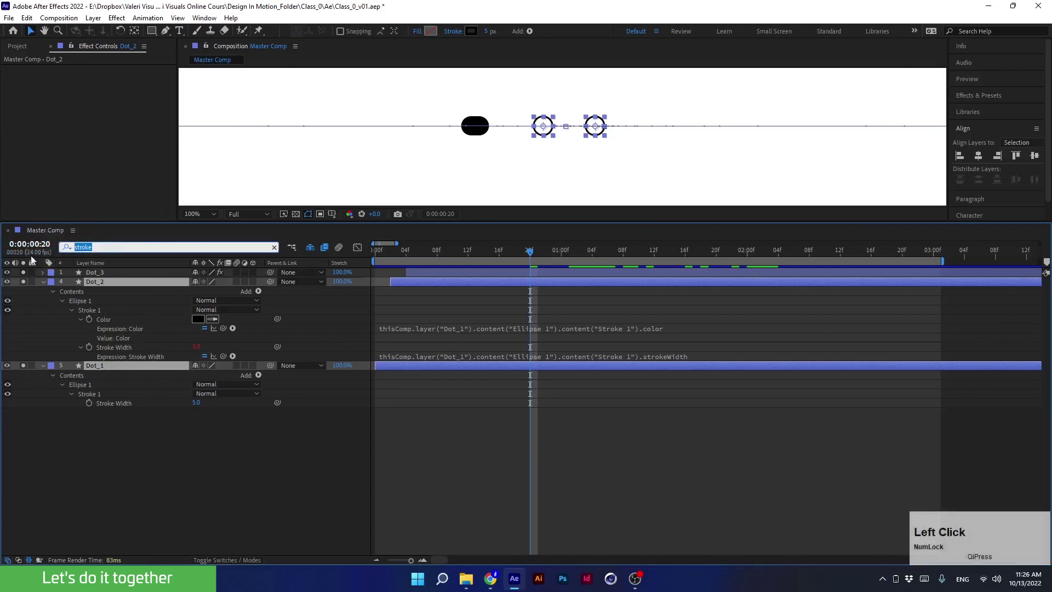
text(elipse)
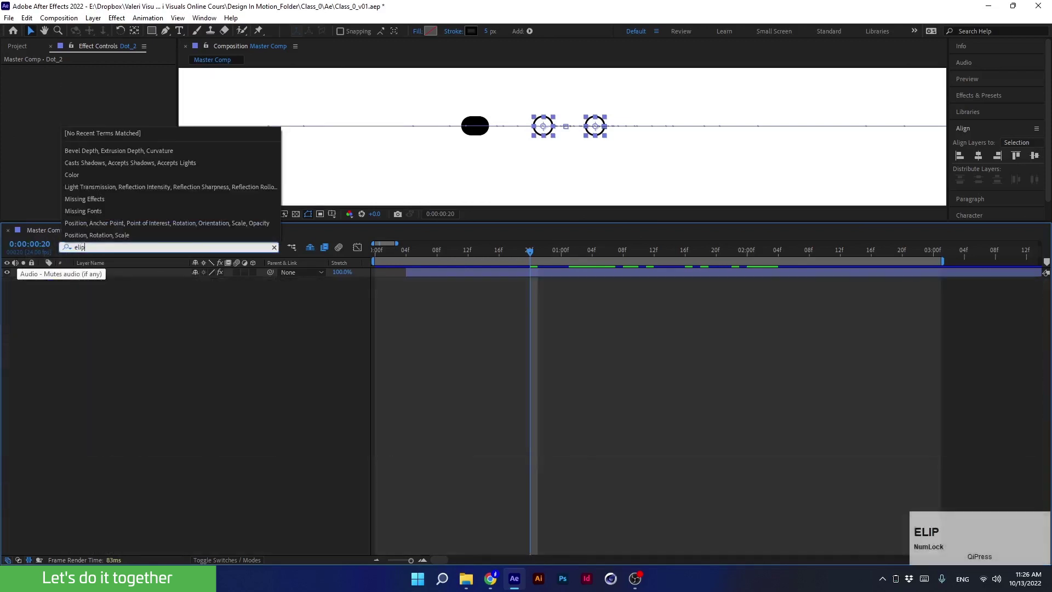
key(BackSpace)
key(BackSpace)
key(BackSpace)
key(BackSpace)
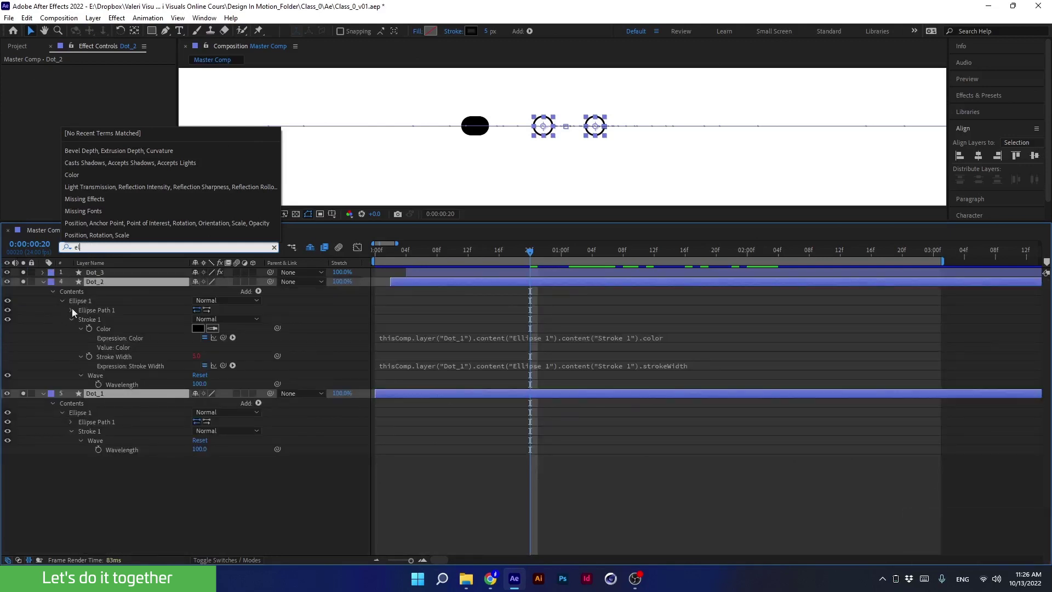
key(BackSpace)
key(BackSpace)
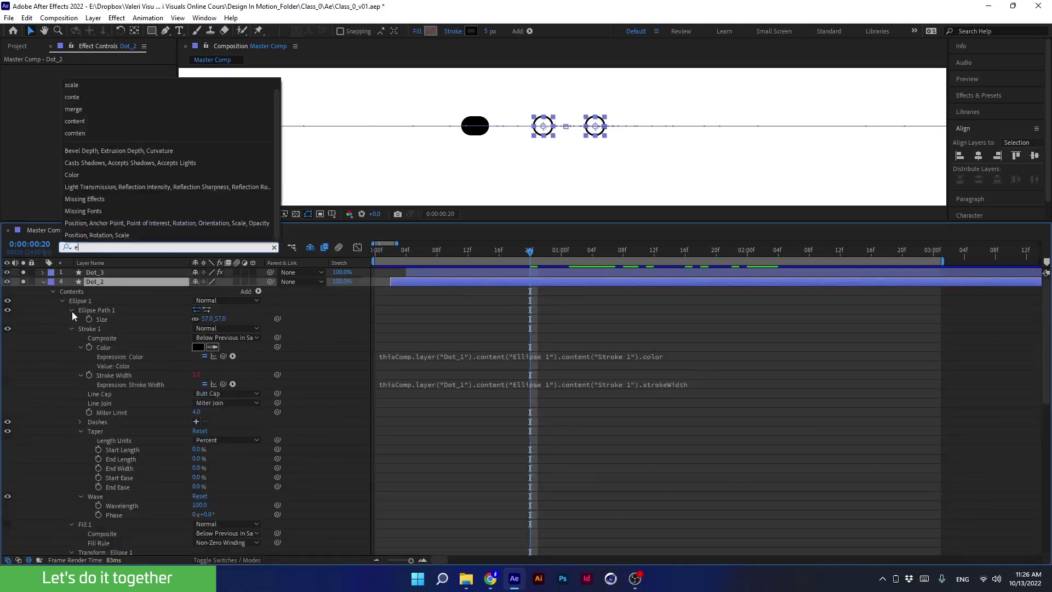
click(149, 401)
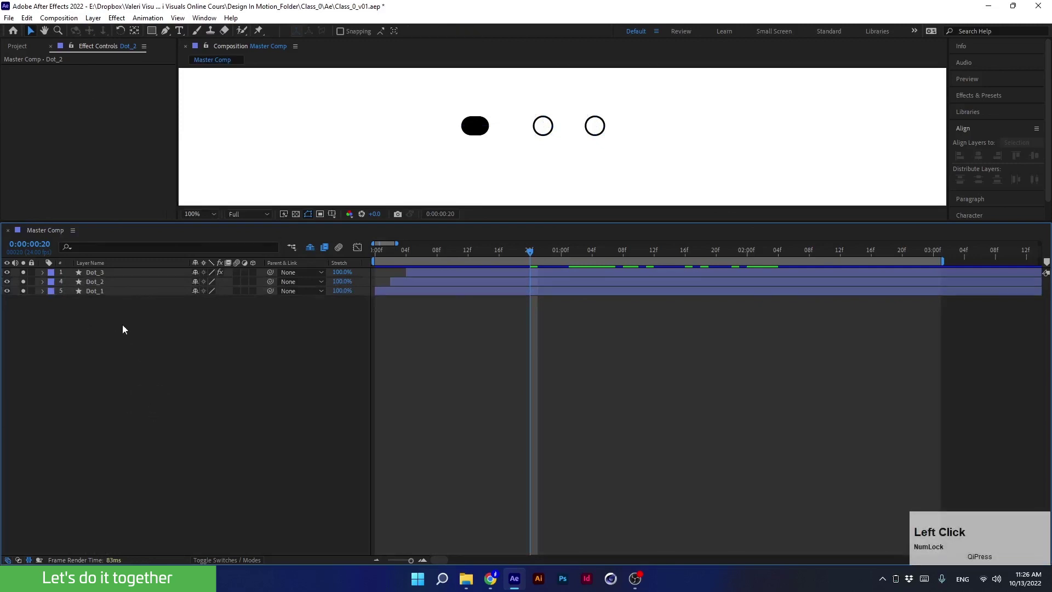
- Enlarge the composition viewer, fit the whole composition in it, and move the playhead to 0:00:01:00
drag(487, 252, 340, 267)
drag(425, 221, 447, 403)
click(208, 392)
click(213, 198)
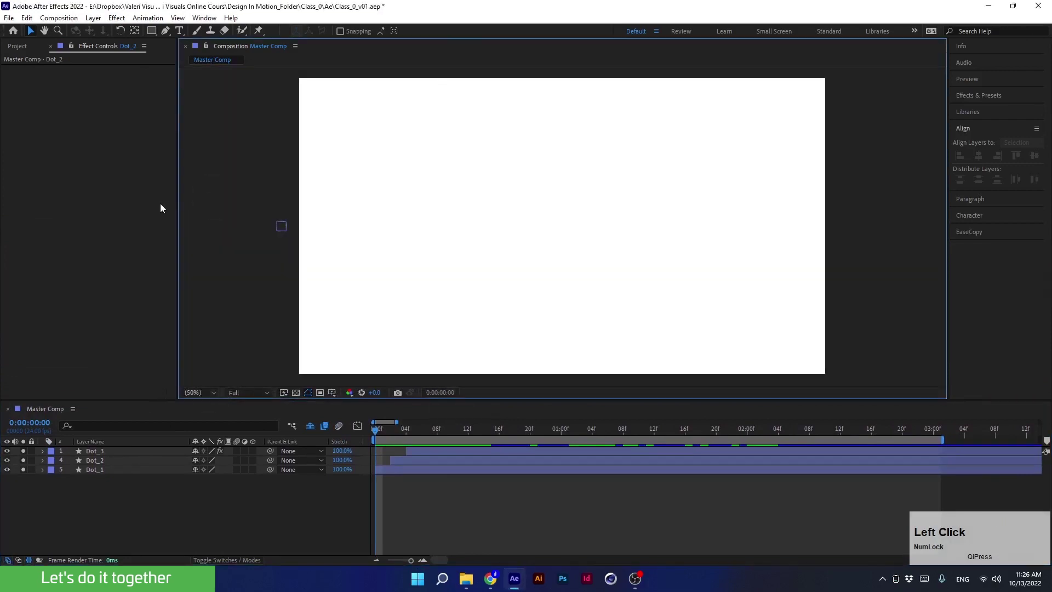
drag(394, 428, 561, 432)
- Toggle the viewer's transparency grid on and off to examine the composition background
click(295, 393)
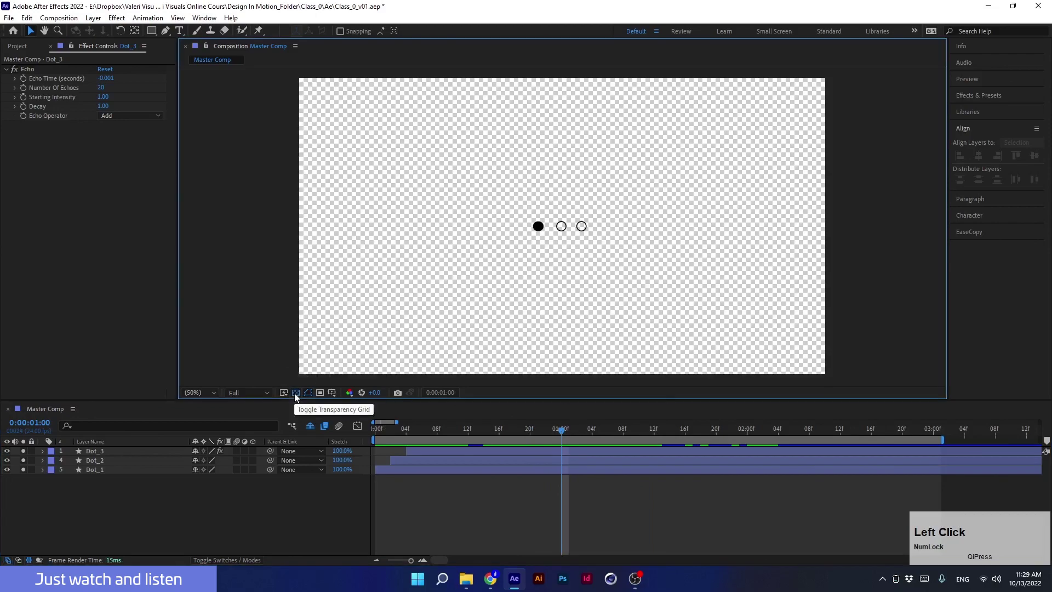
click(295, 393)
click(295, 393)
click(295, 393)
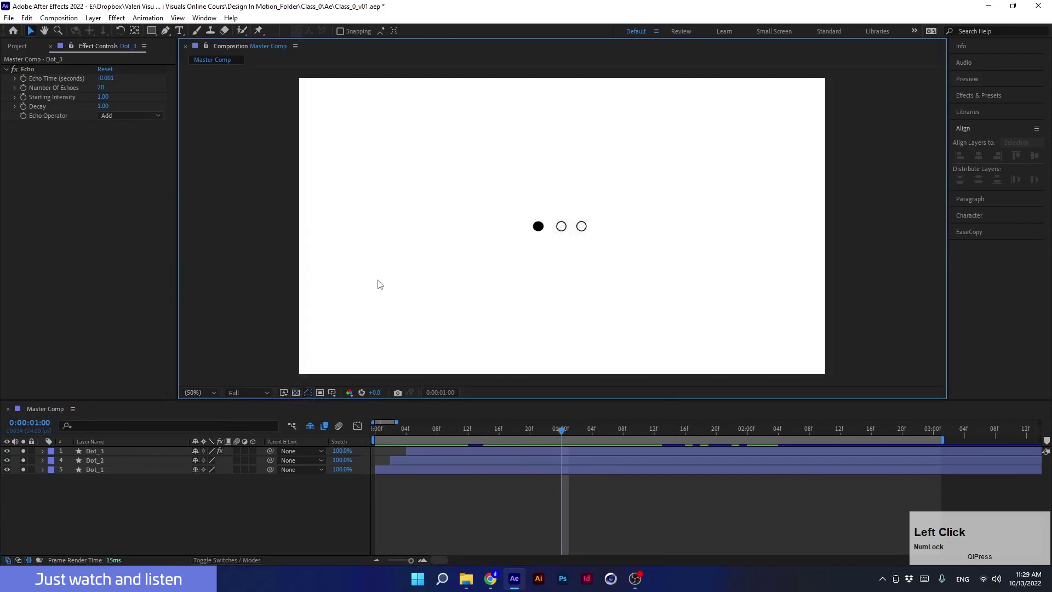
- Try a different background color in Master Comp's composition settings and return it to white
key(ctrl+k)
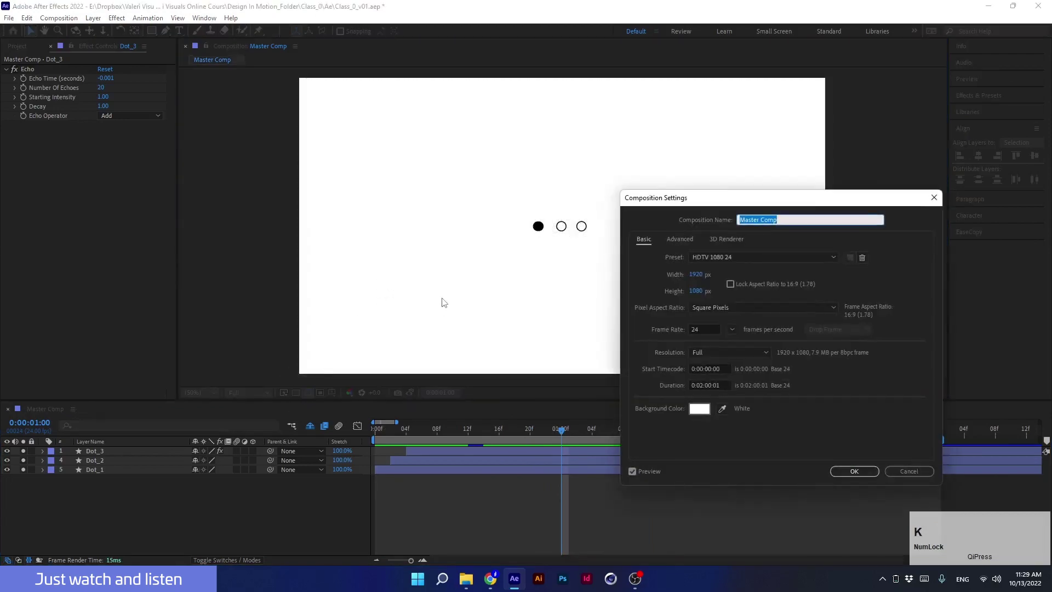
click(700, 408)
click(367, 324)
drag(374, 376, 163, 153)
click(505, 269)
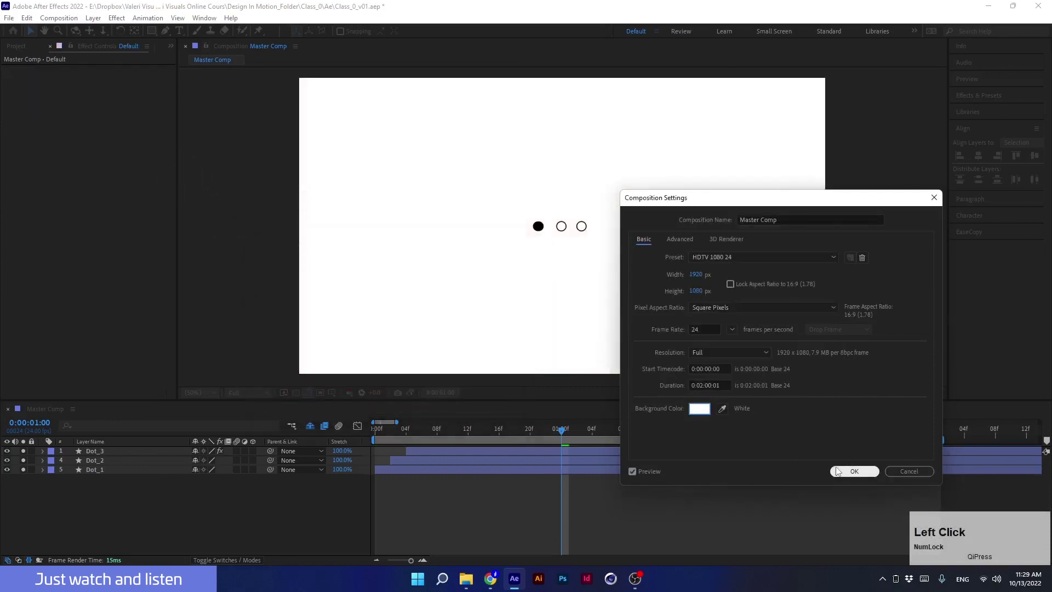
click(854, 472)
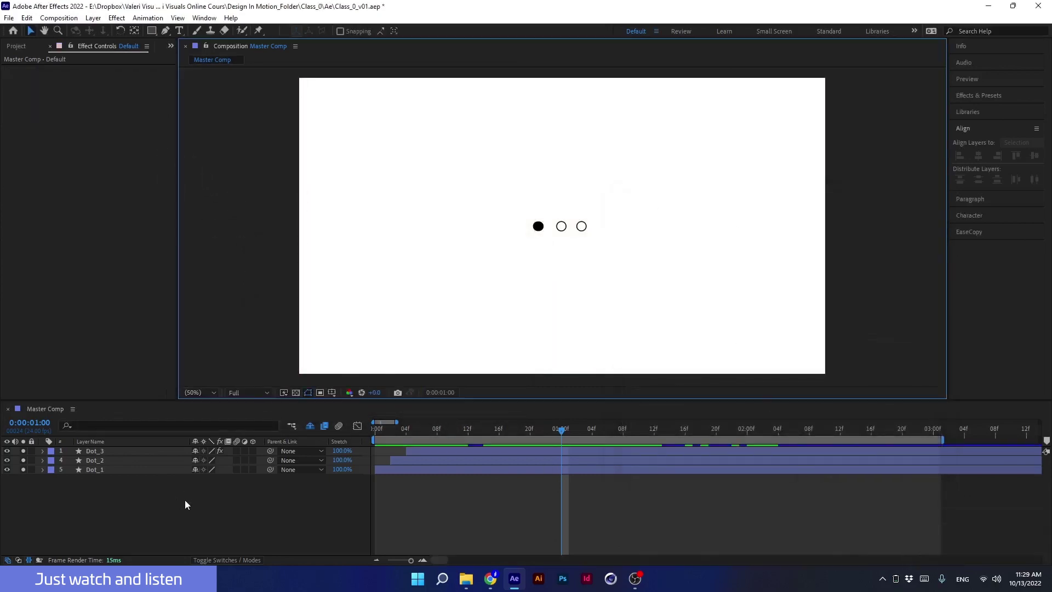
click(160, 512)
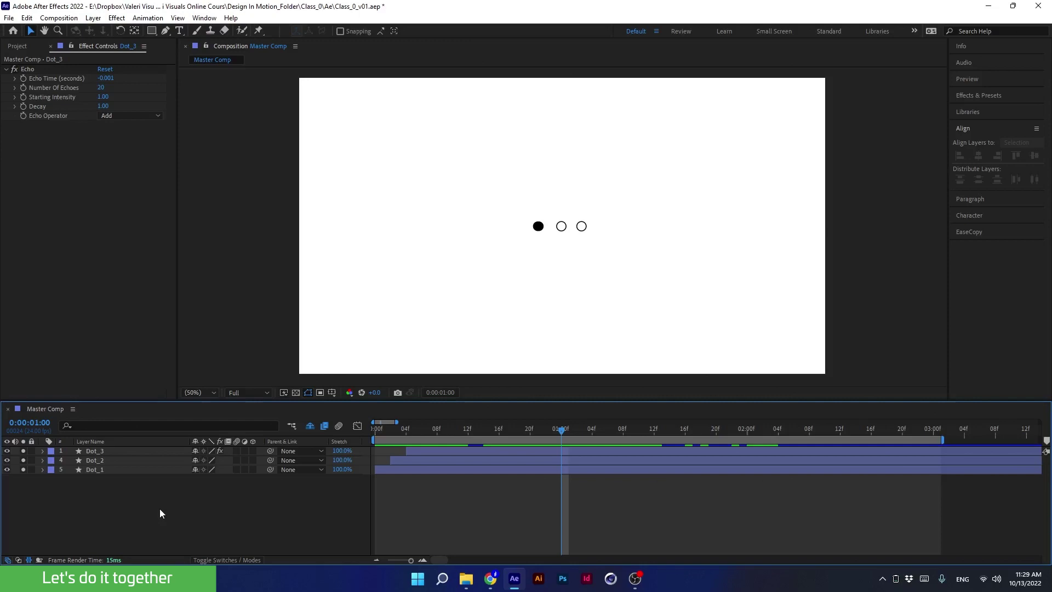
right_click(161, 513)
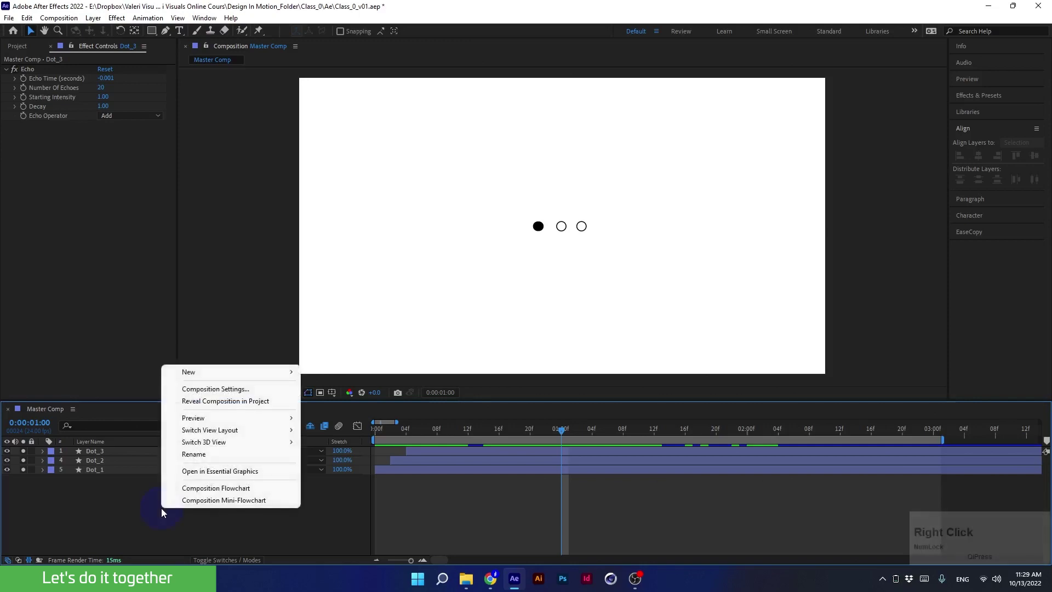
mouse_move(200, 378)
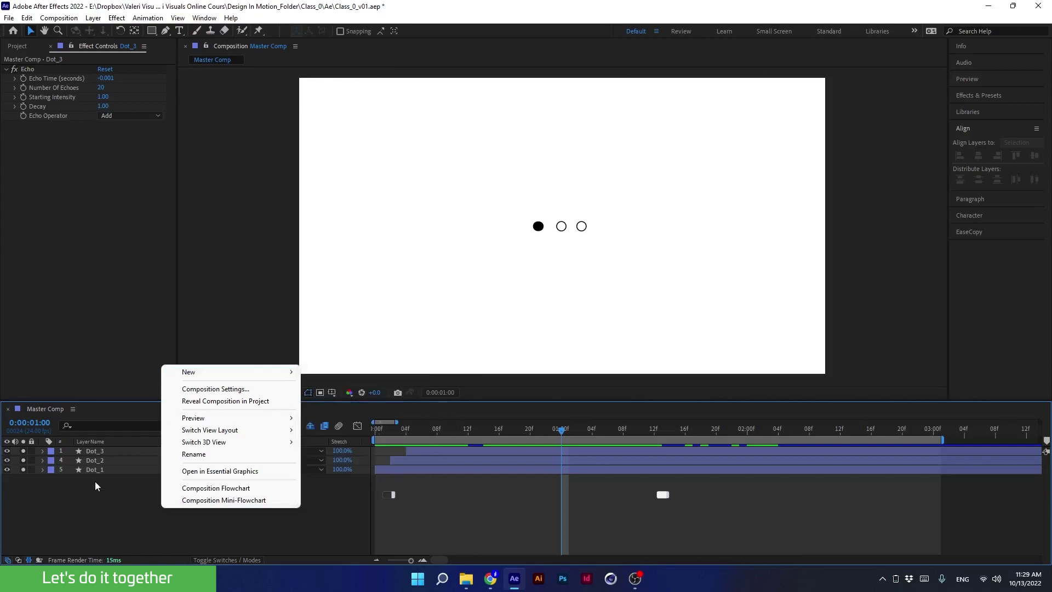
click(112, 514)
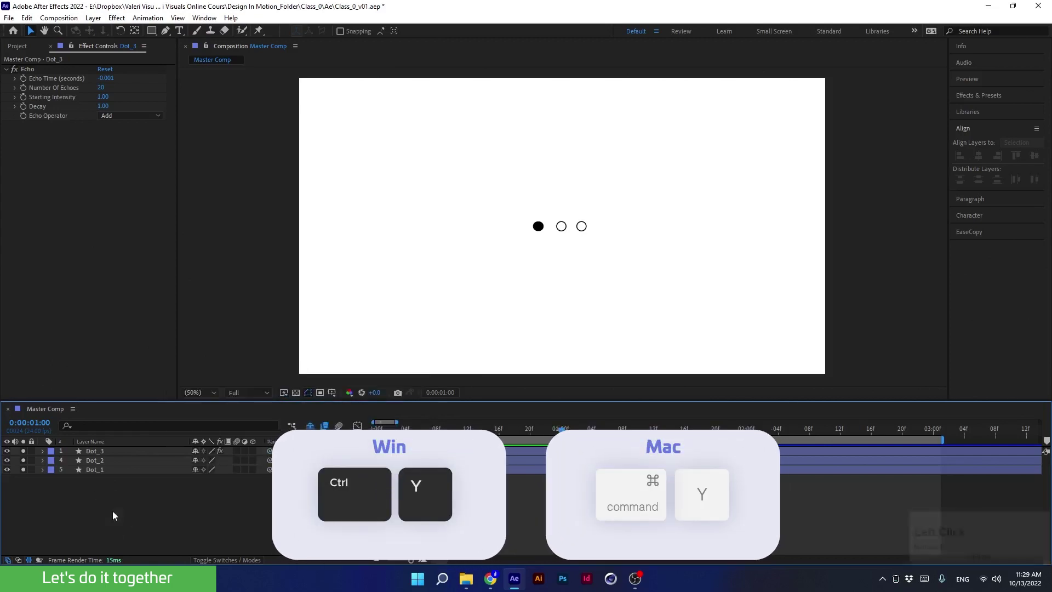
- Create a 1920 x 1080 px solid named "Bg loader" and place it directly below Dot_1 in the layer stack
key(ctrl+y)
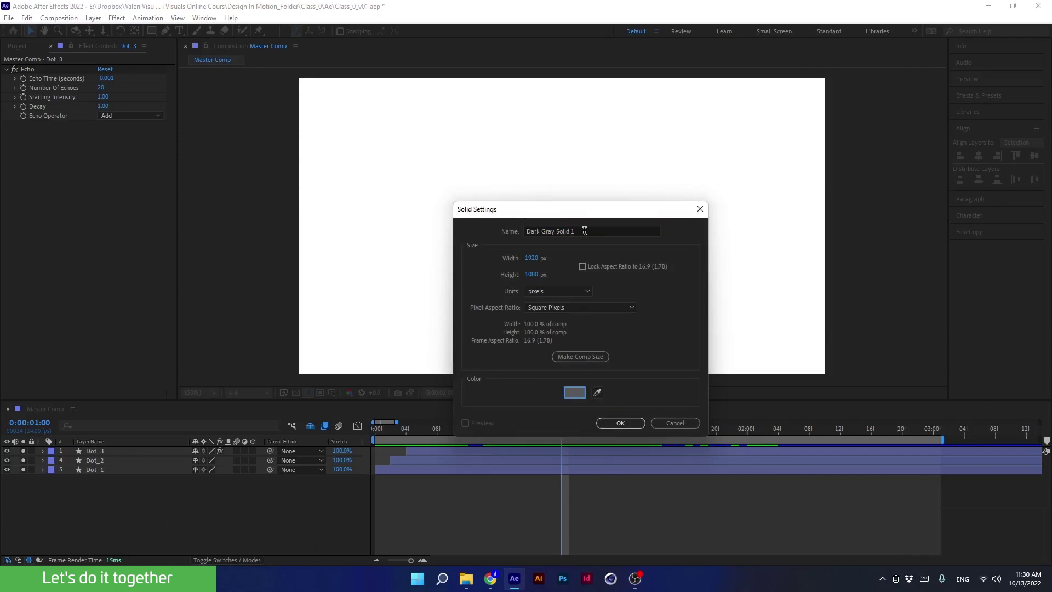
drag(583, 231, 517, 238)
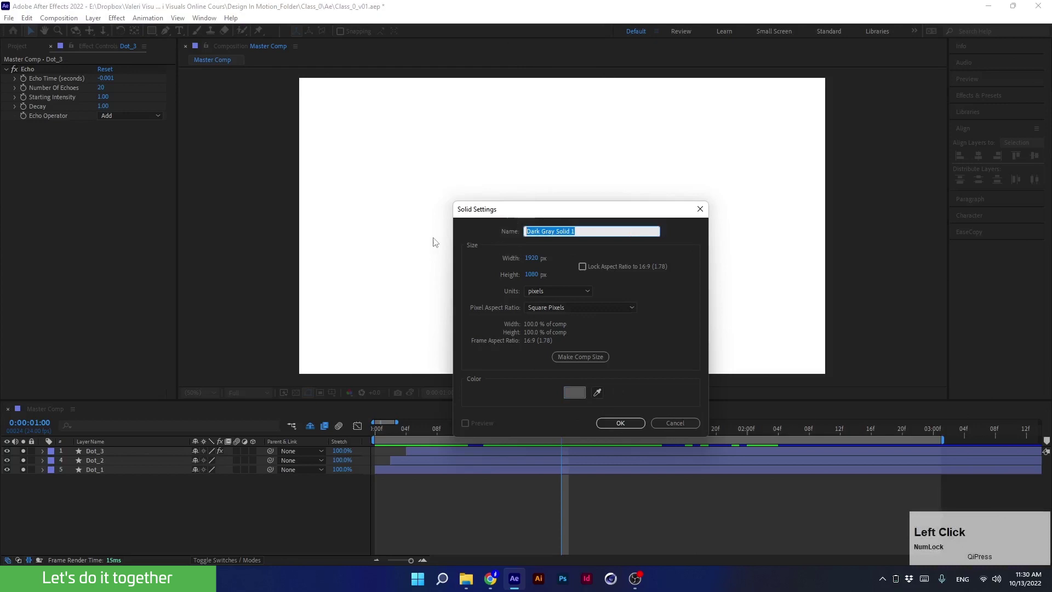
key(Caps_Lock)
text(B)
key(Caps_Lock)
text(g)
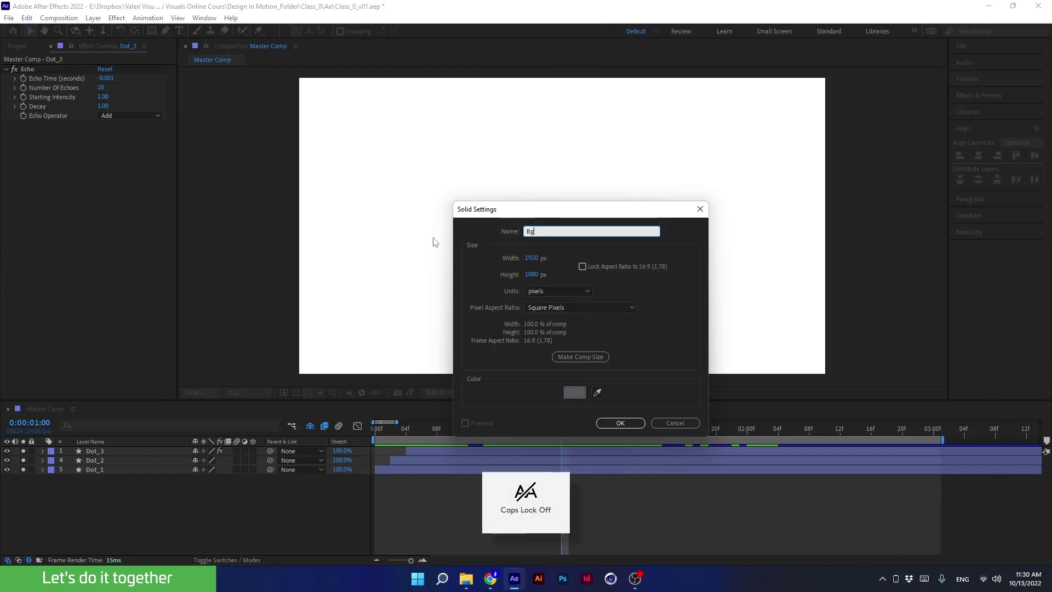
text( loader)
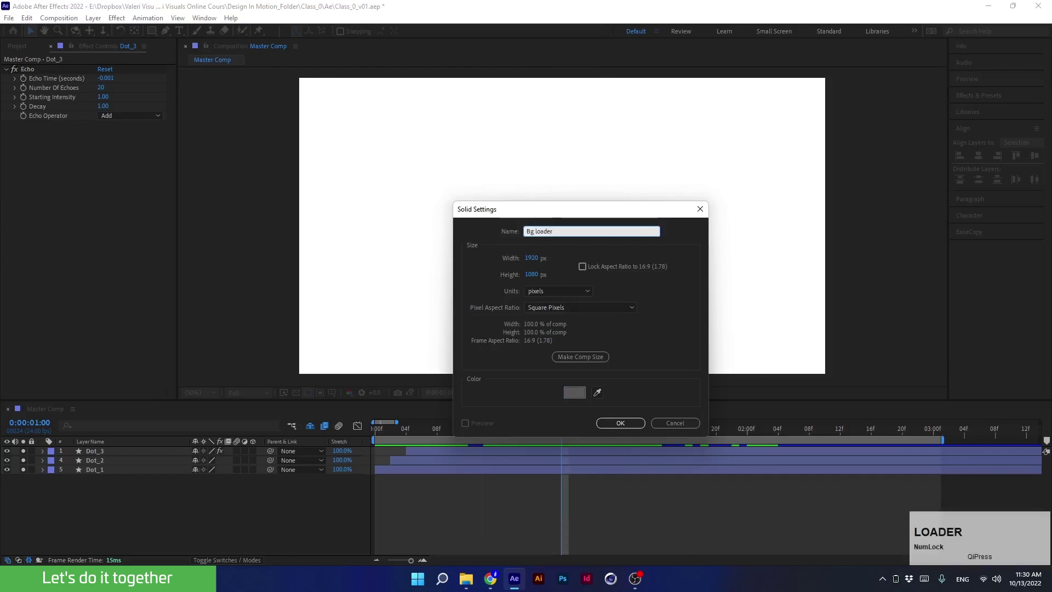
key(Return)
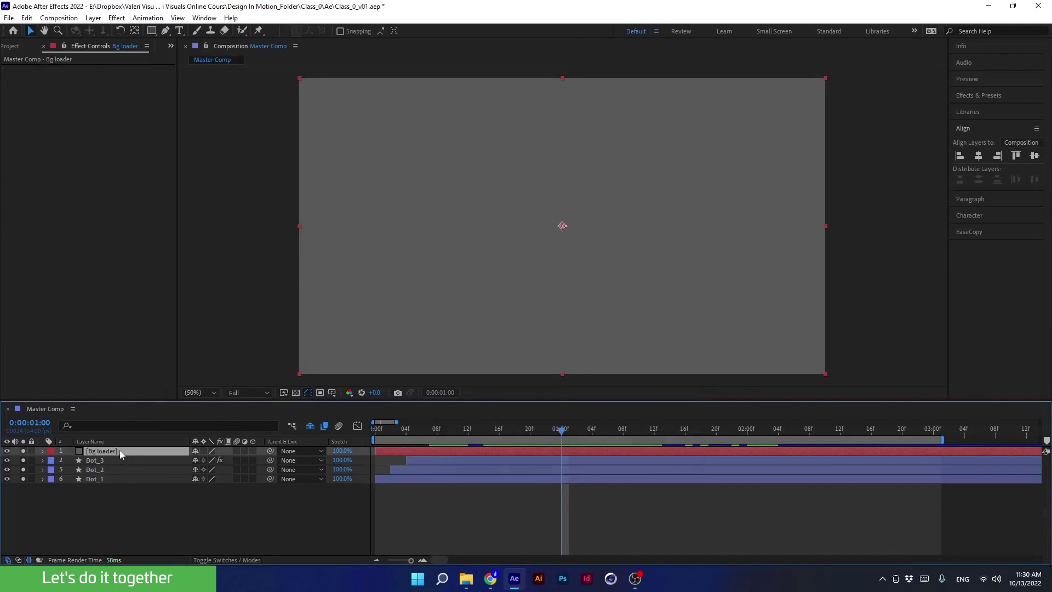
drag(120, 449, 119, 482)
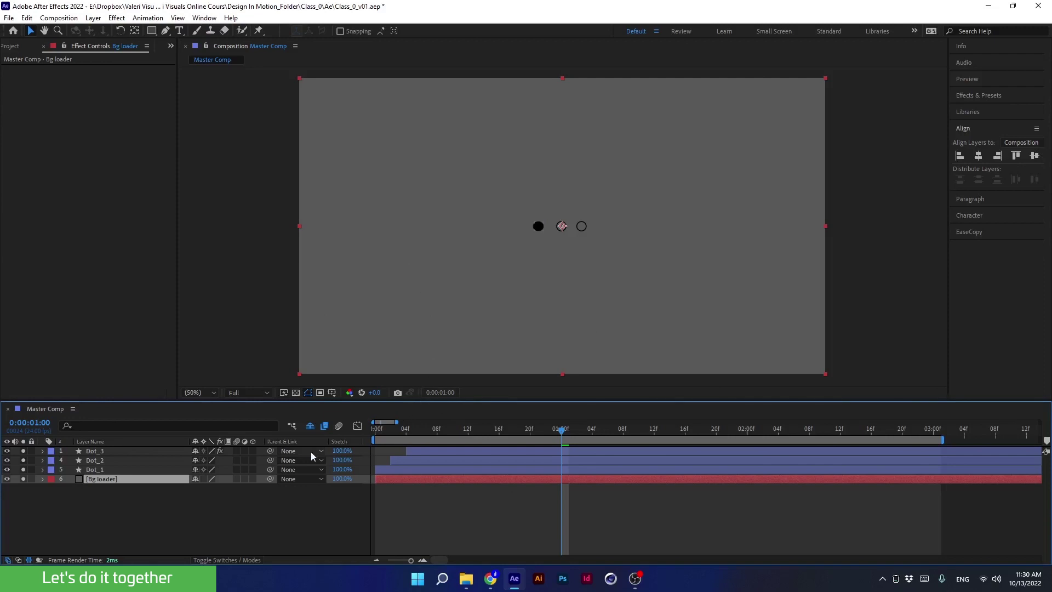
- Reveal the shy layers, solo the color 1 palette layer and hide the shy layers again
click(309, 429)
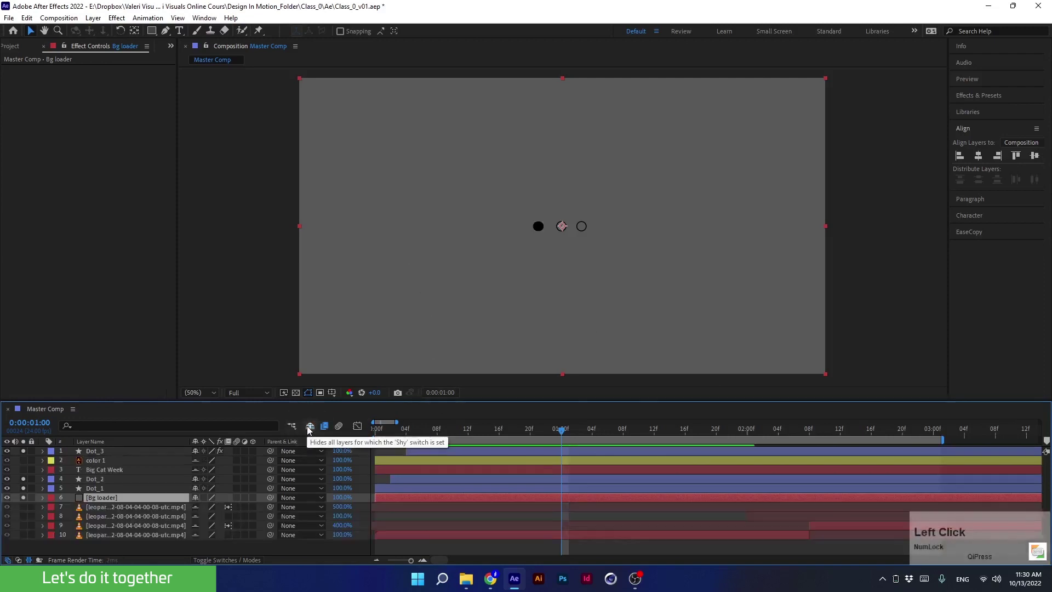
click(89, 461)
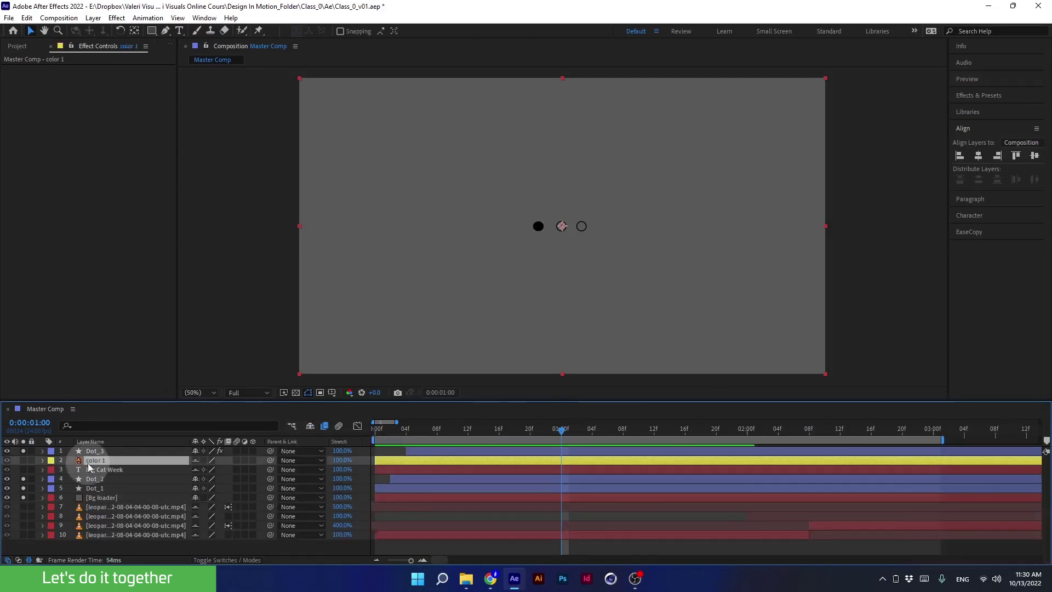
click(23, 461)
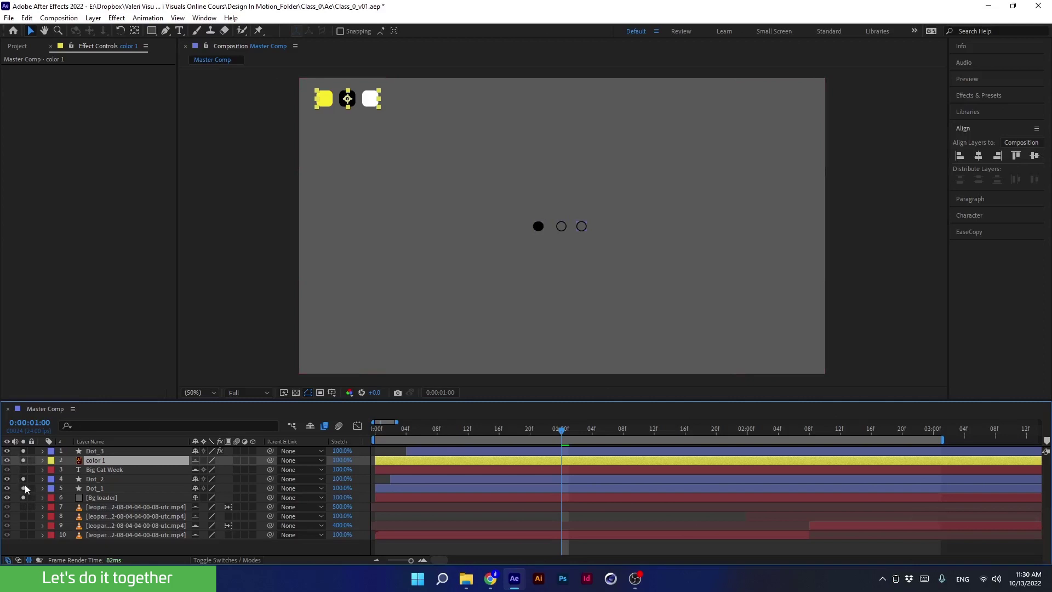
click(310, 428)
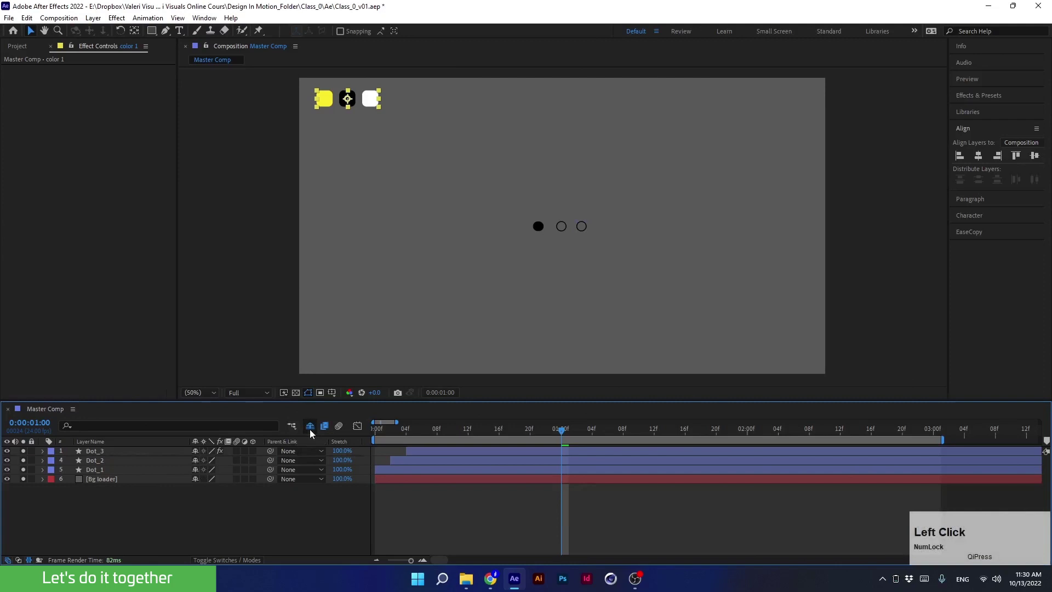
- Recolor the Bg loader solid with the yellow sampled from the palette swatch in the composition
click(100, 482)
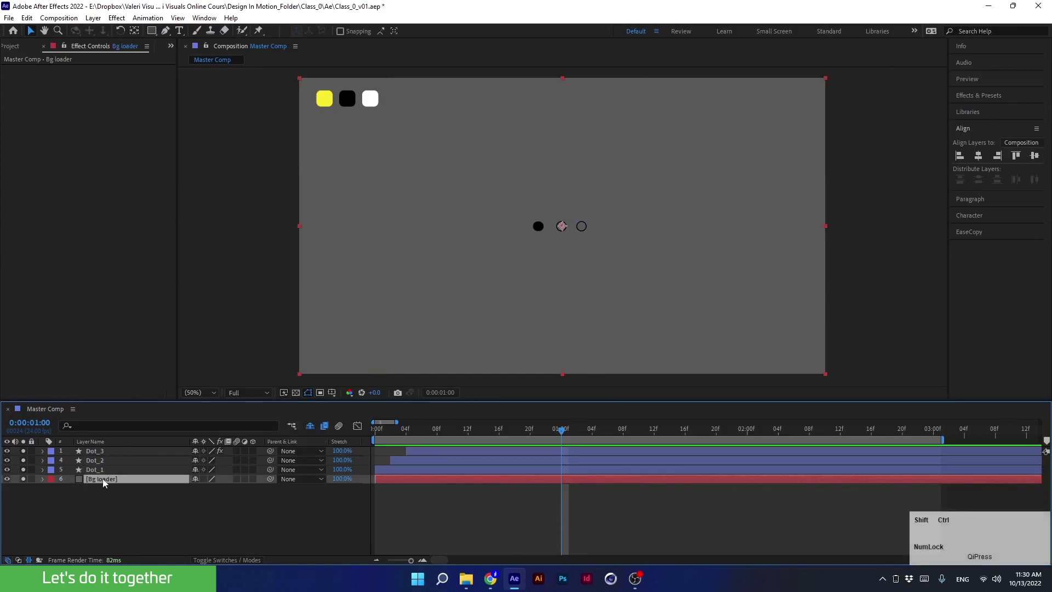
key(ctrl+shift+y)
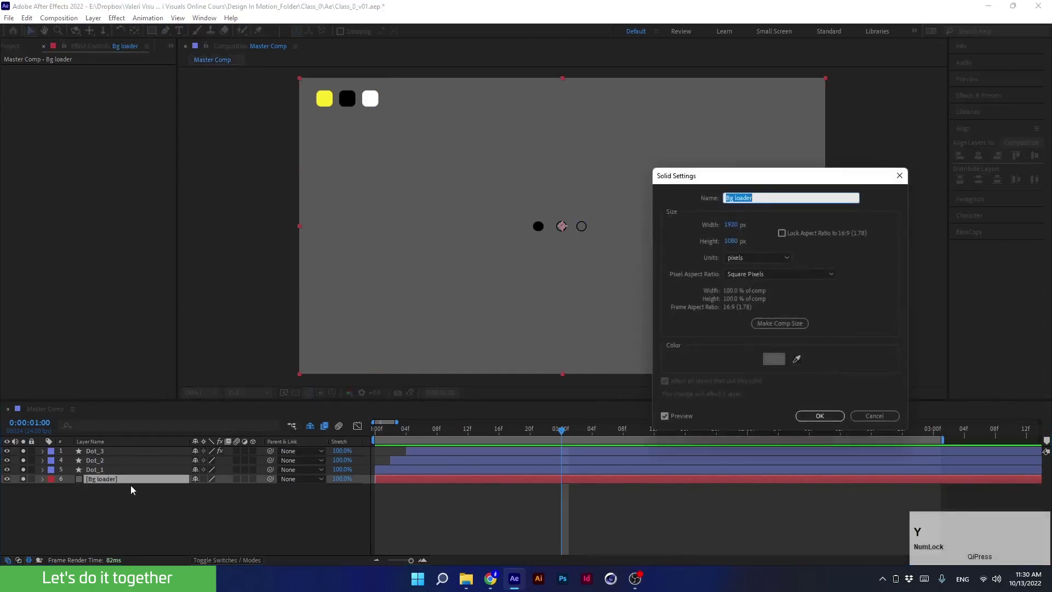
click(797, 359)
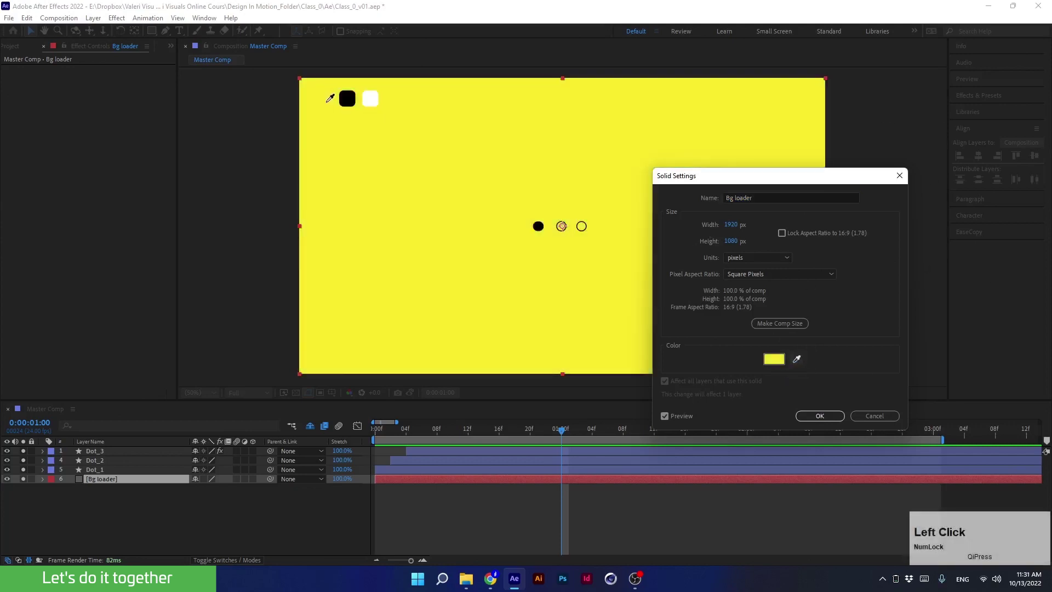
click(329, 100)
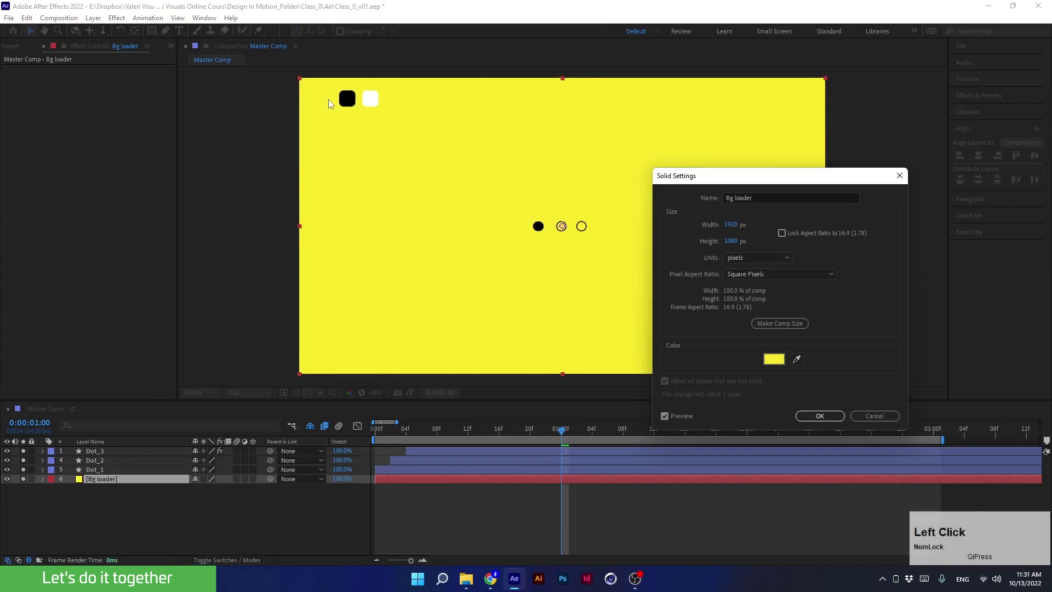
click(819, 416)
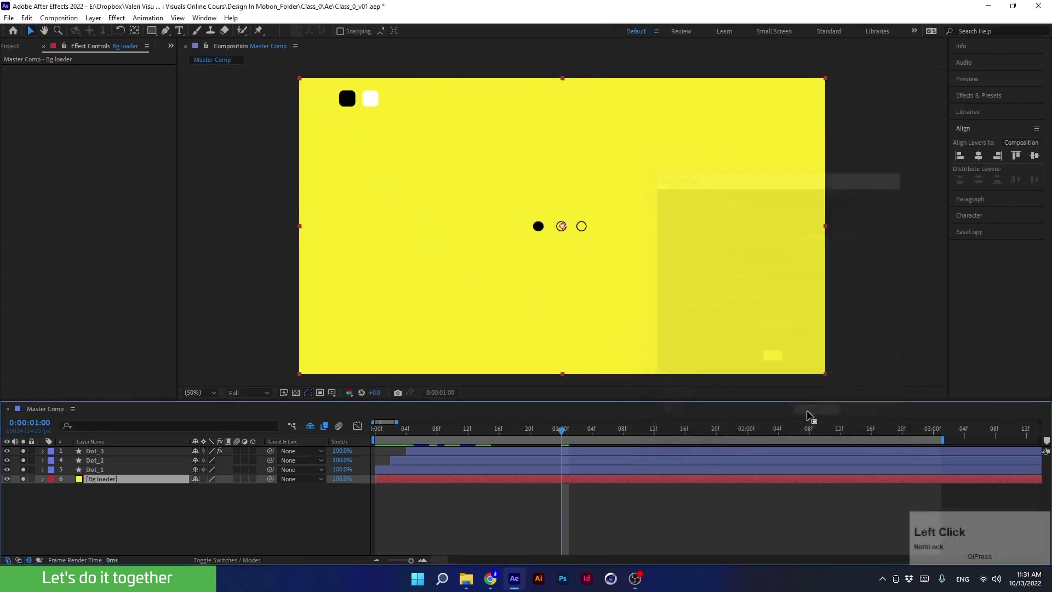
- Reveal the shy layers, turn off solo for the color 1 layer and hide the shy layers again
click(311, 427)
click(24, 460)
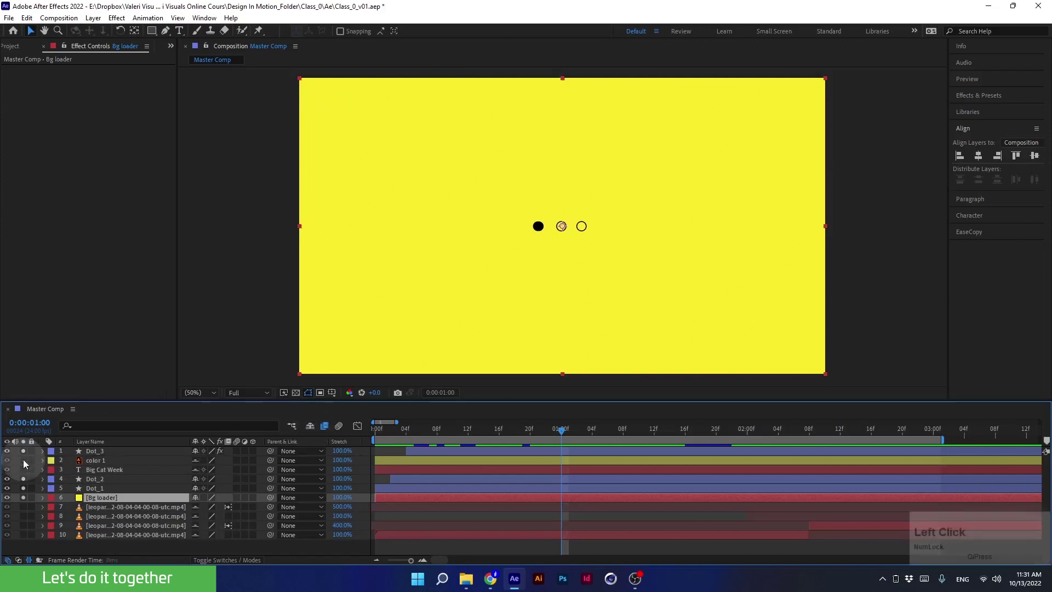
click(310, 427)
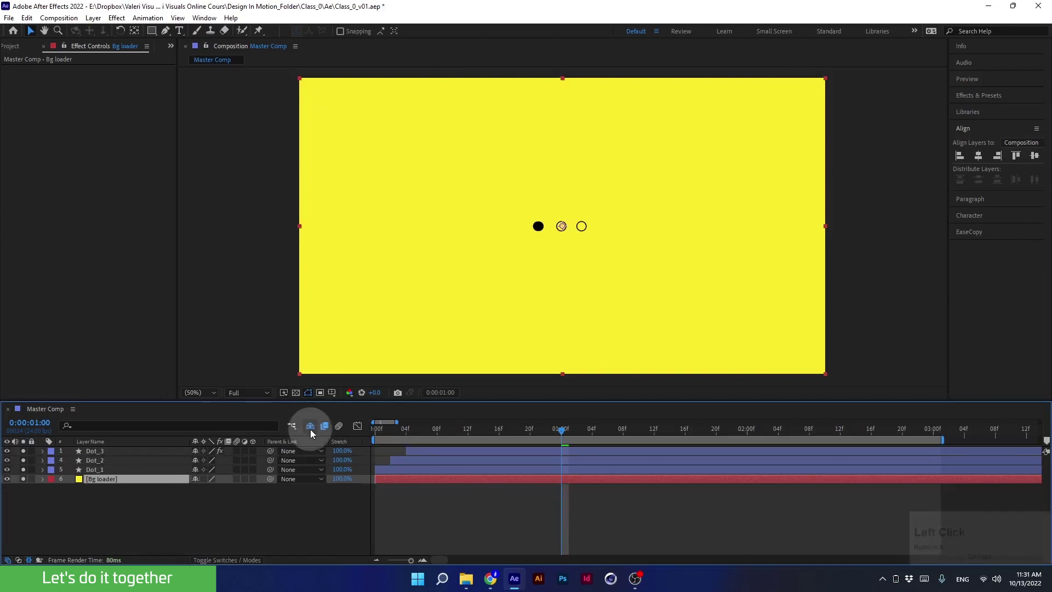
- Play back the dot animation over the yellow background from the start, scrub to 0:00:01:15 and deselect the solid
drag(397, 432, 297, 439)
key(space)
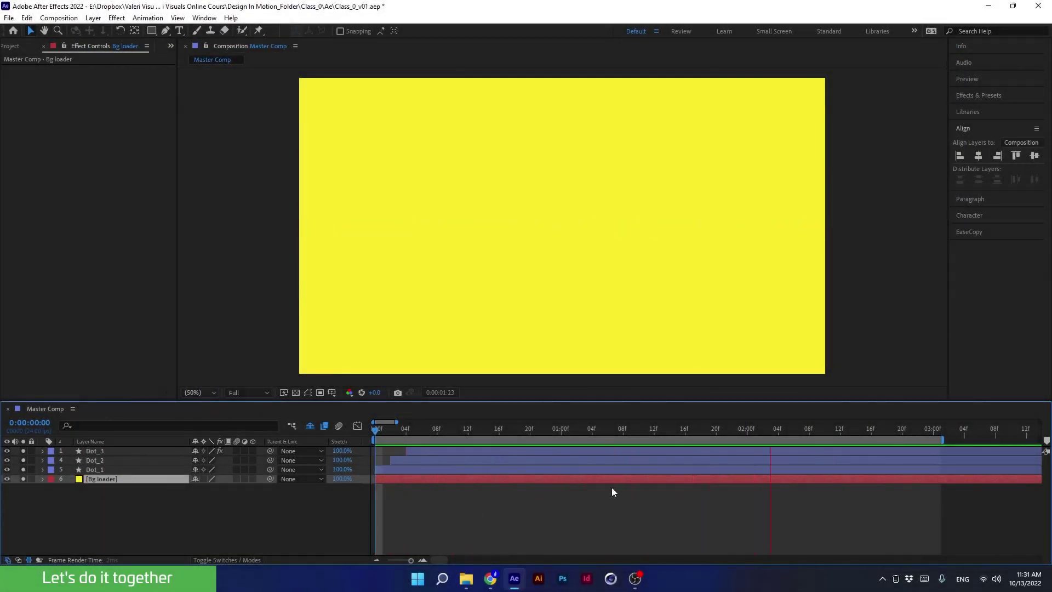
key(space)
drag(747, 428, 678, 435)
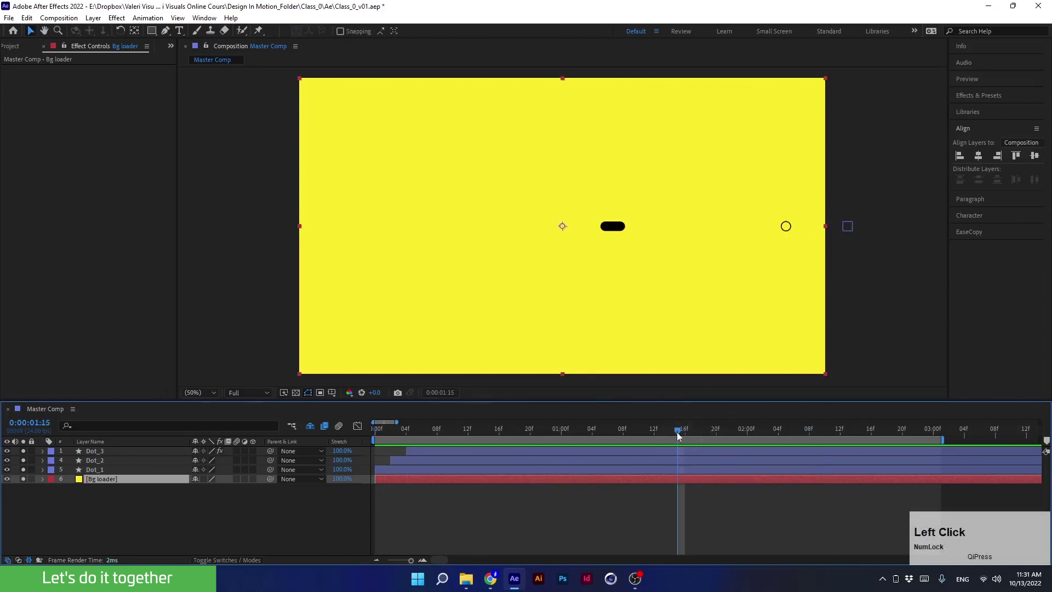
click(312, 528)
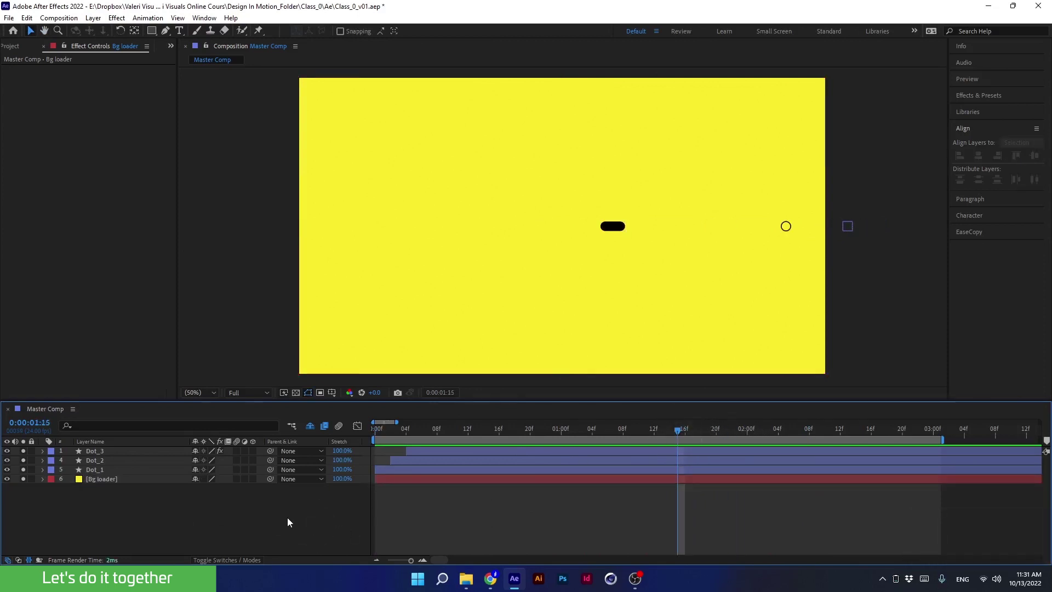
- Reveal the dot layers' keyframes and move the current time to Dot_1's last Position keyframe at 0:00:02:00
key(u)
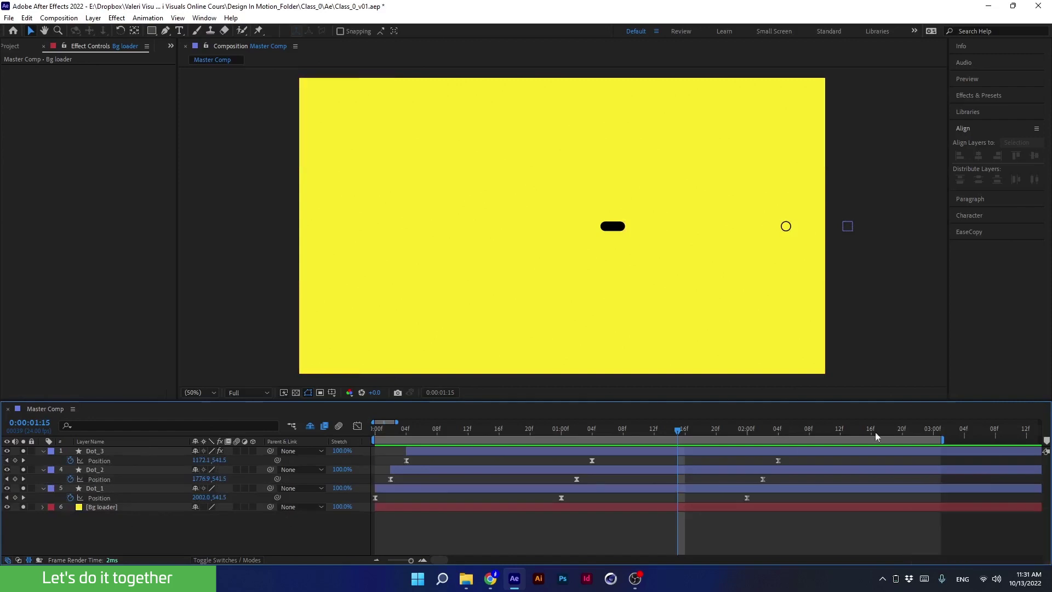
mouse_move(759, 434)
mouse_down()
mouse_move(778, 437)
mouse_move(702, 437)
mouse_move(778, 437)
mouse_up()
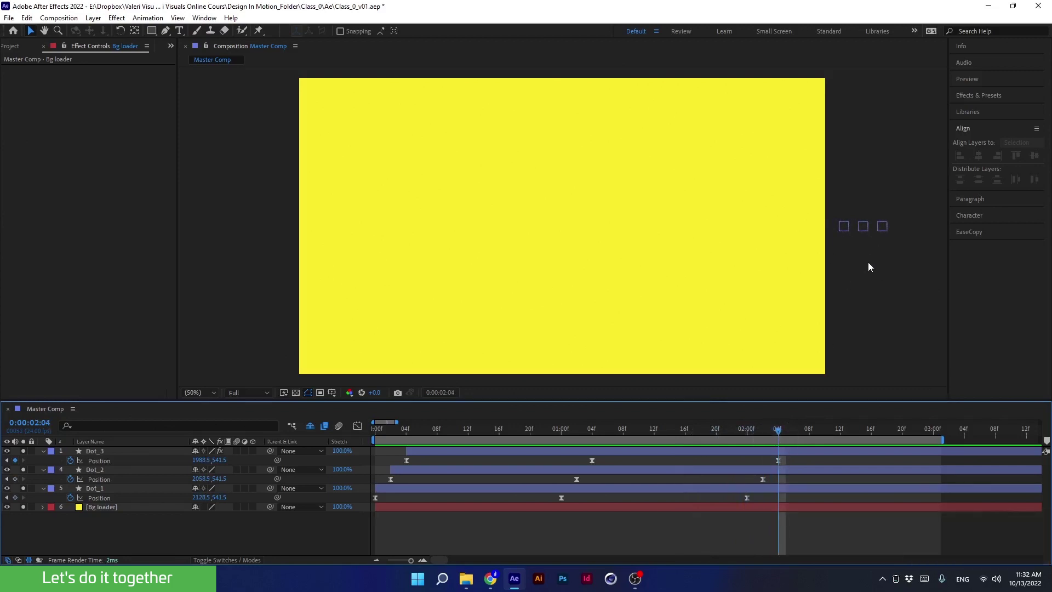
drag(770, 431, 751, 442)
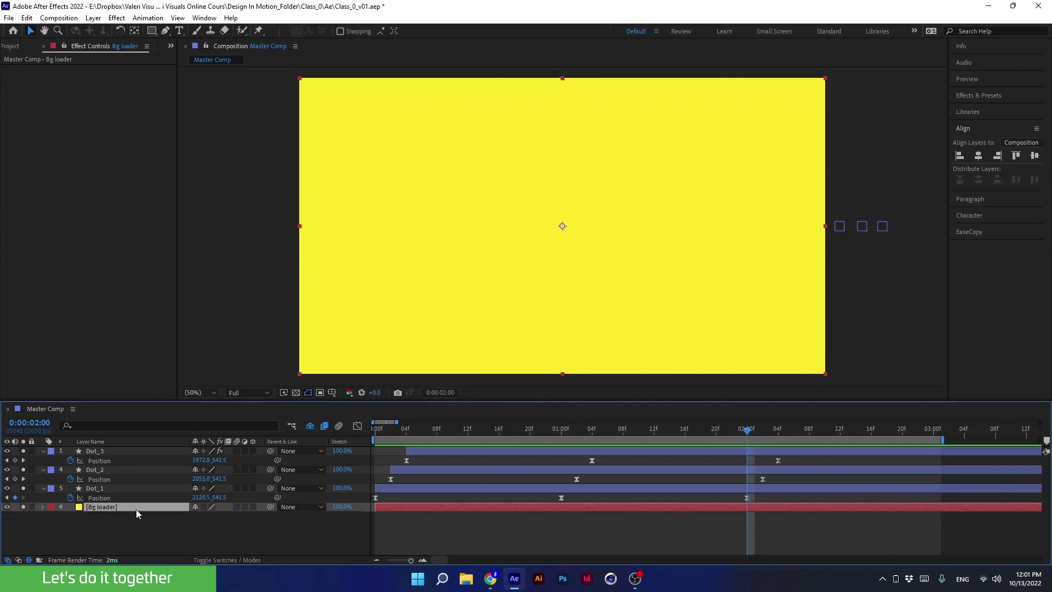
- Turn on the transparency grid and set a 100% Opacity keyframe on the Bg loader layer at 0:00:02:00
key(t)
drag(197, 517, 141, 517)
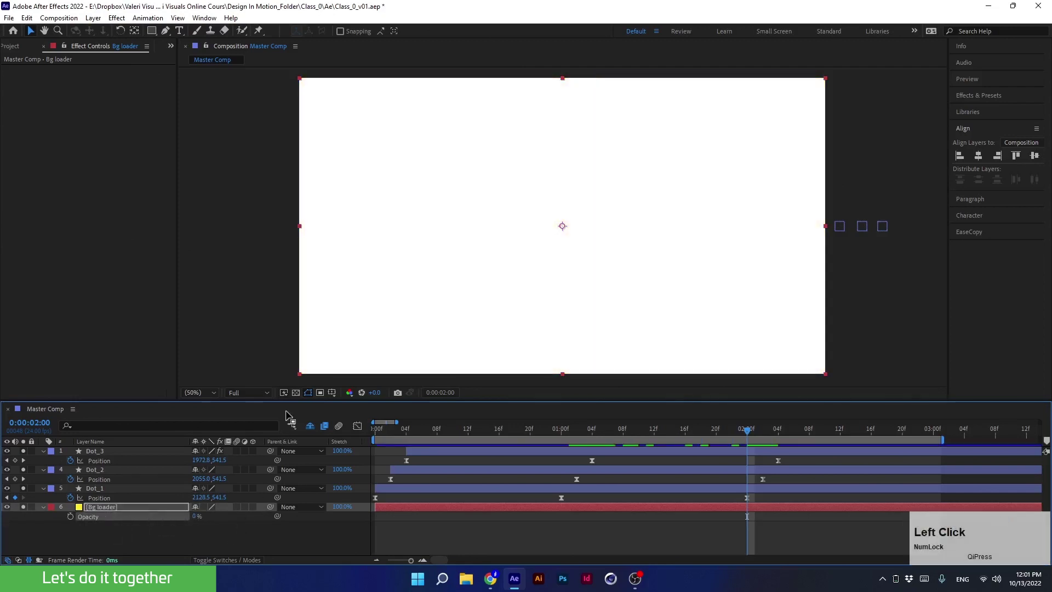
click(295, 393)
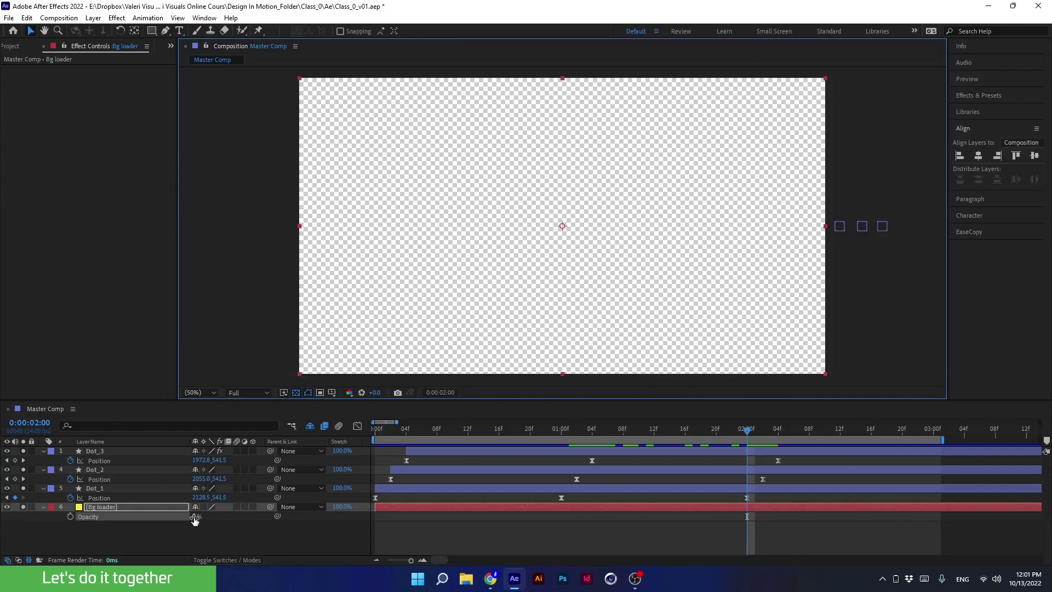
drag(194, 518, 328, 510)
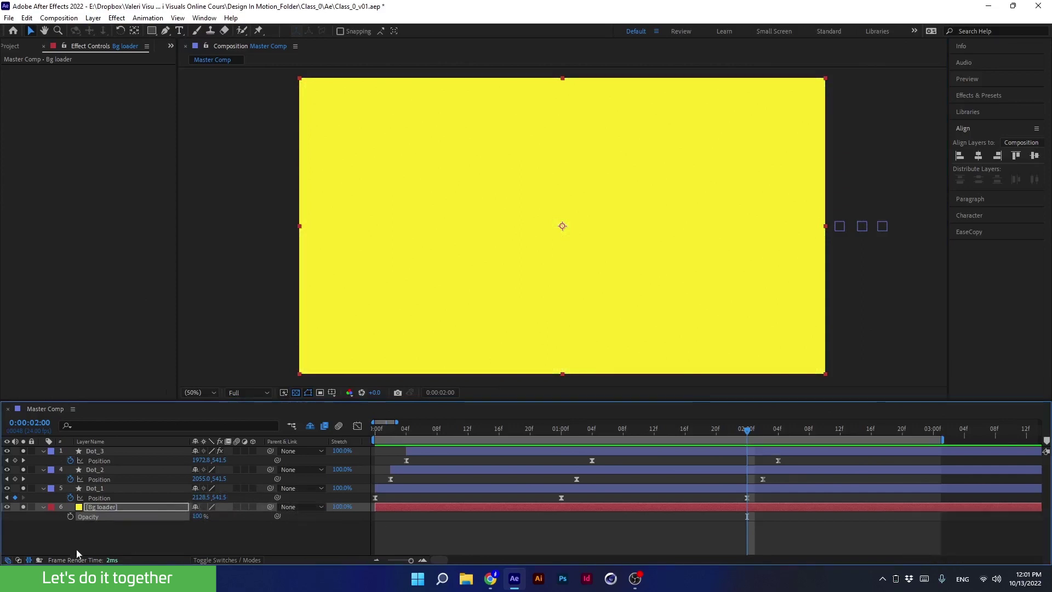
click(70, 516)
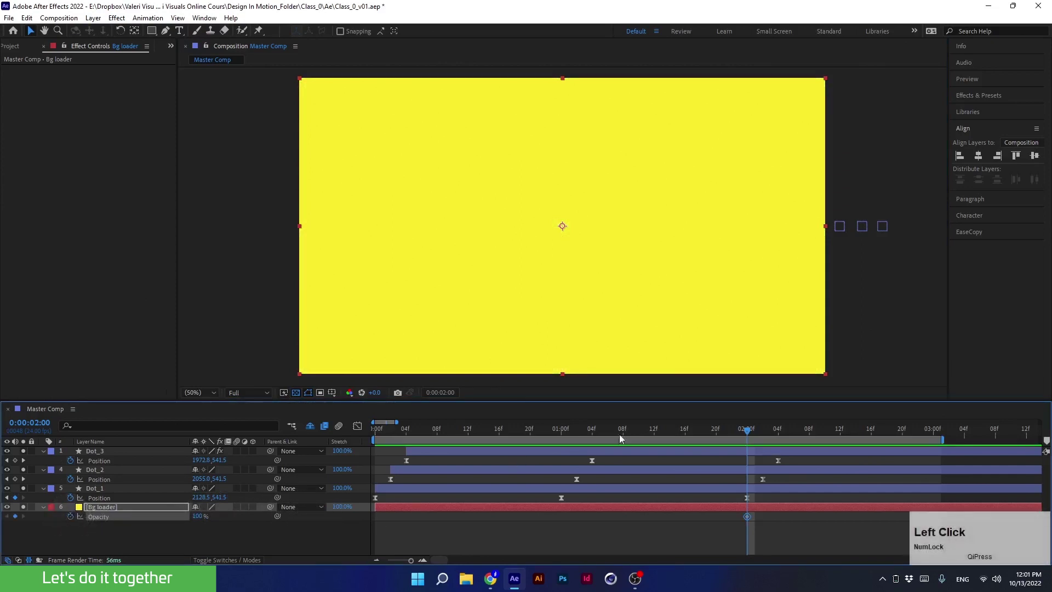
- Set a 0% Opacity keyframe on the Bg loader layer at 0:00:03:00 and enlarge the timeline area
drag(745, 428, 937, 448)
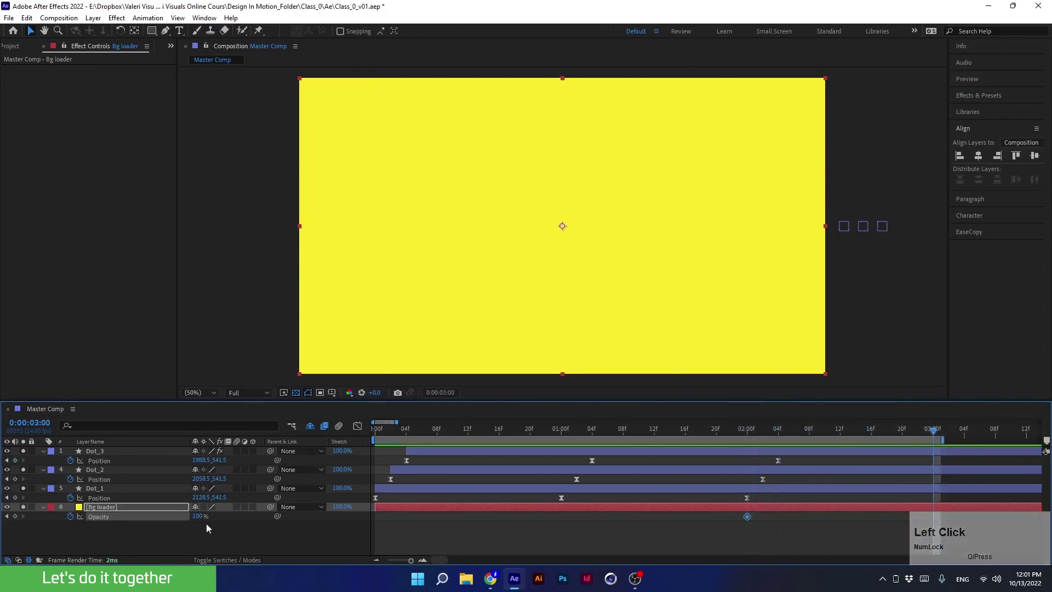
drag(198, 516, 105, 521)
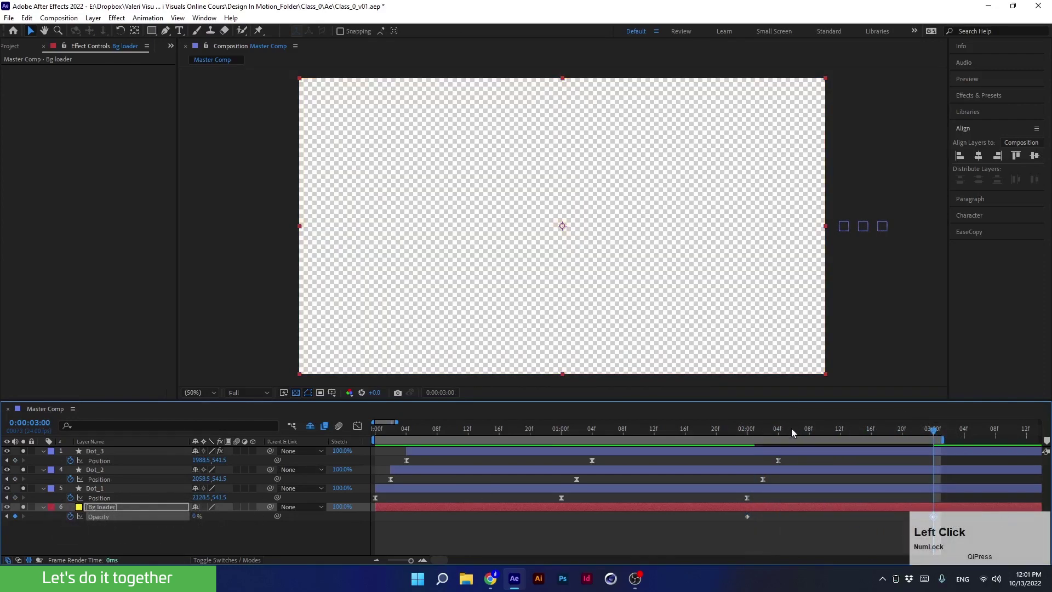
drag(767, 434, 933, 438)
drag(899, 400, 881, 352)
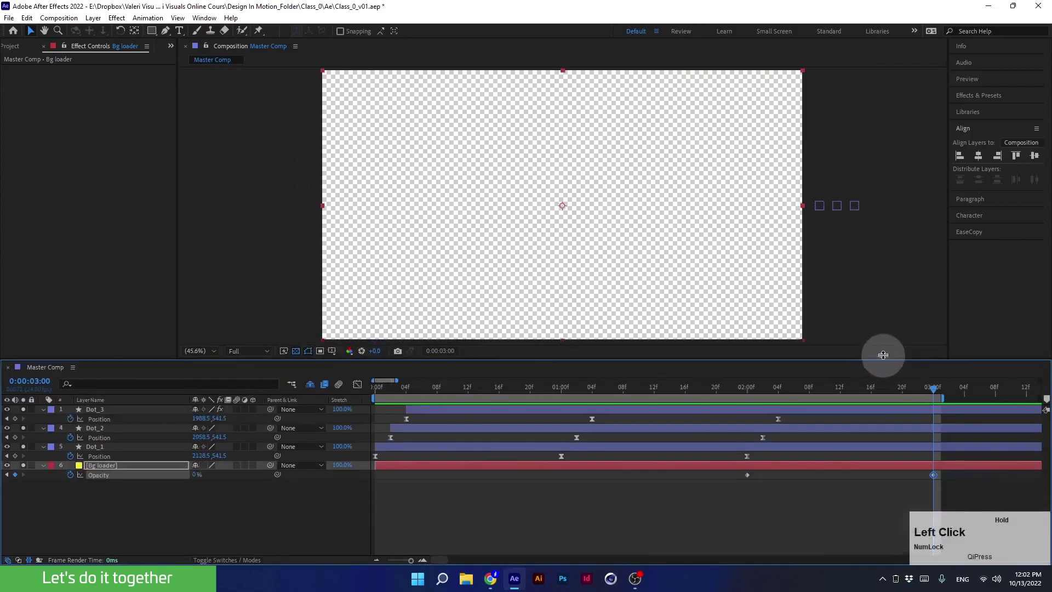
- Add Bg loader Opacity keyframes of 0% at 0:00:02:06 and 100% at 0:00:02:12
drag(816, 384, 796, 426)
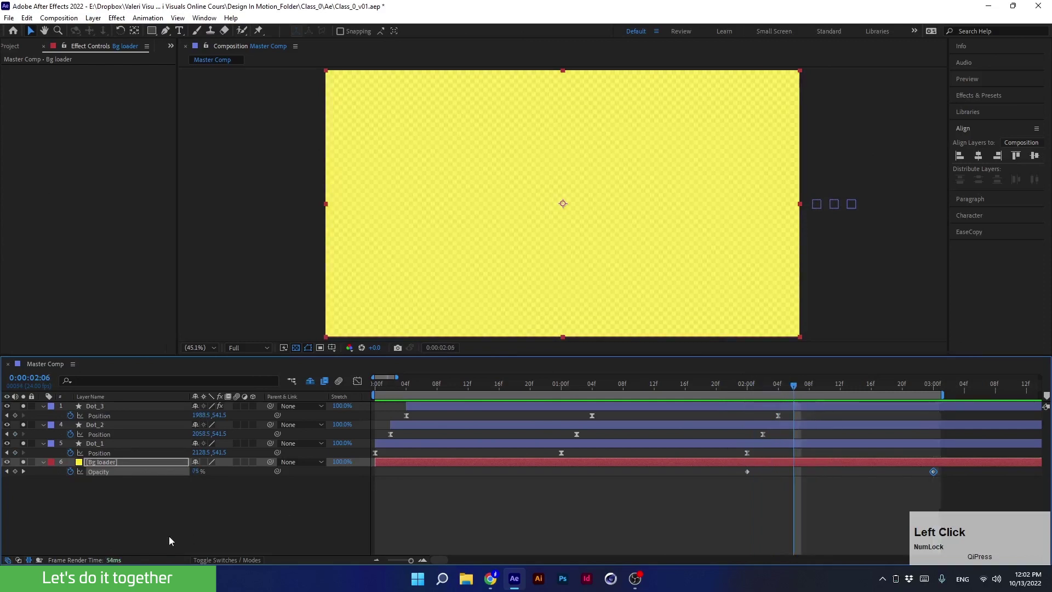
drag(196, 471, 23, 485)
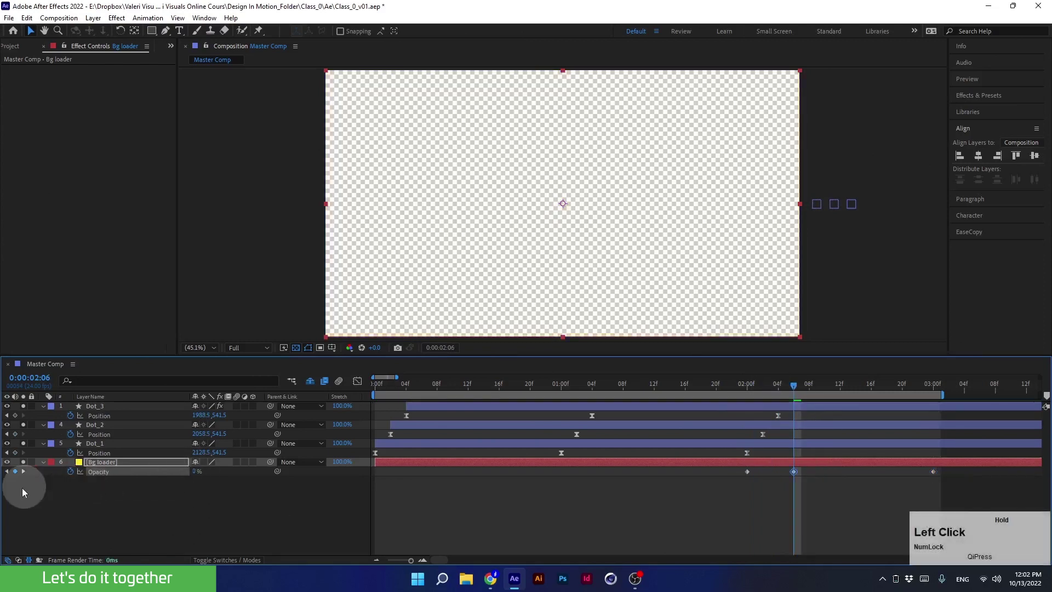
drag(806, 386, 840, 387)
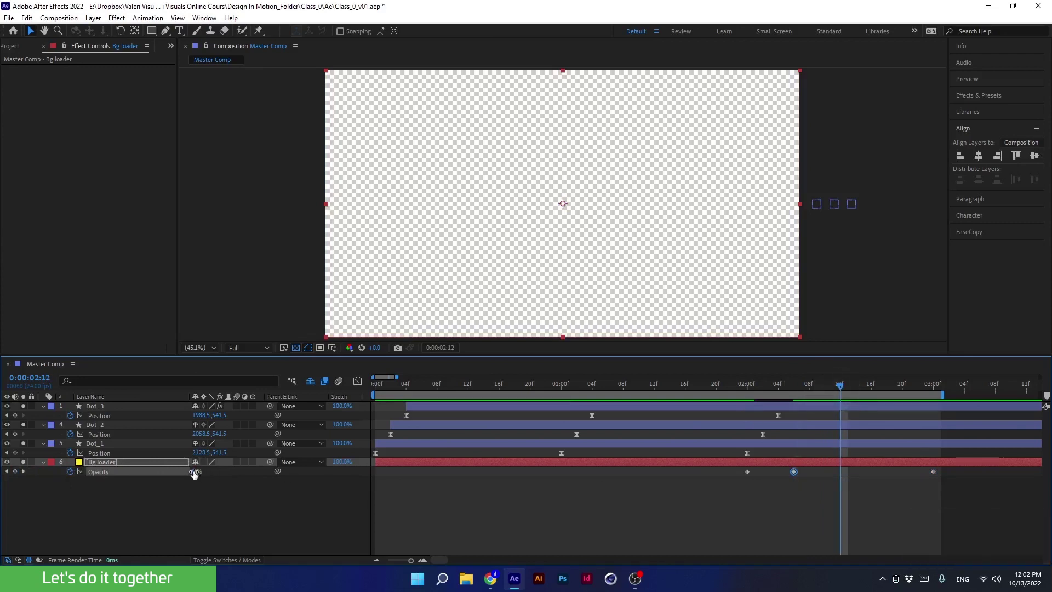
drag(196, 471, 535, 465)
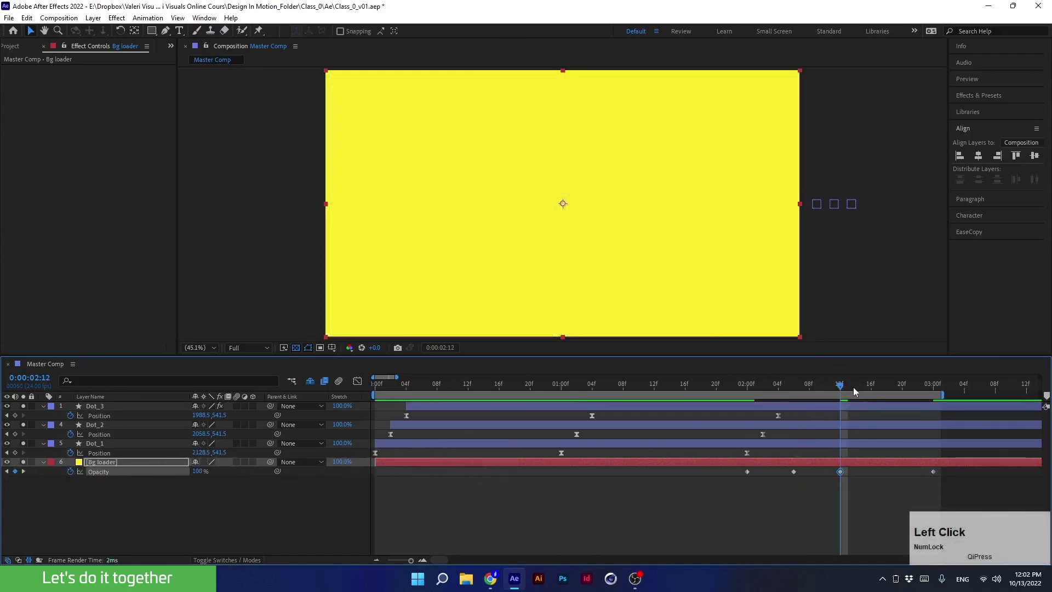
- Add Bg loader Opacity keyframes of 0% at 0:00:02:17 and 100% at 0:00:02:21
drag(848, 387, 881, 393)
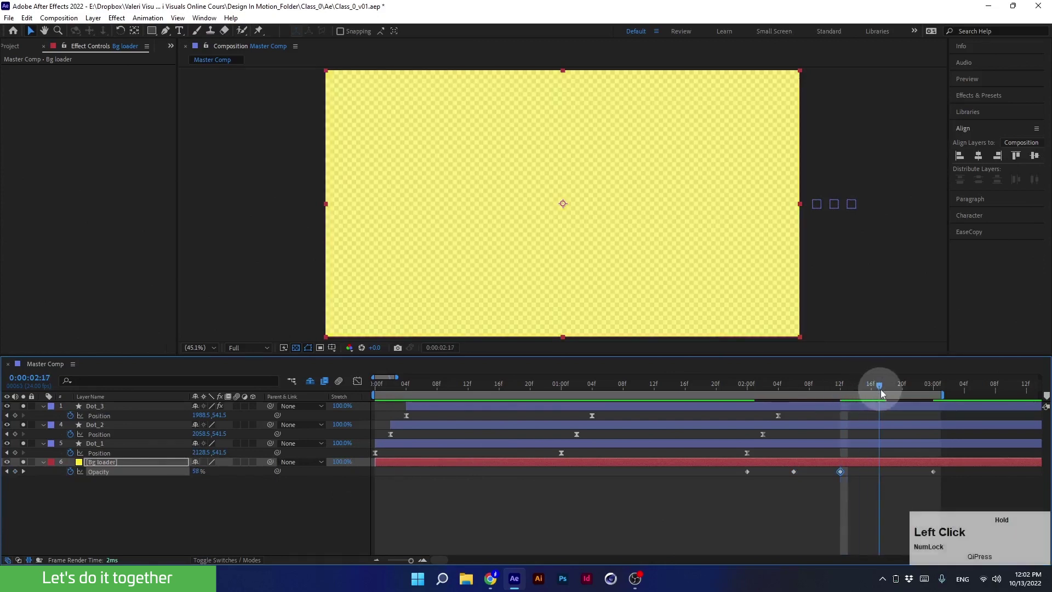
drag(197, 474, 159, 474)
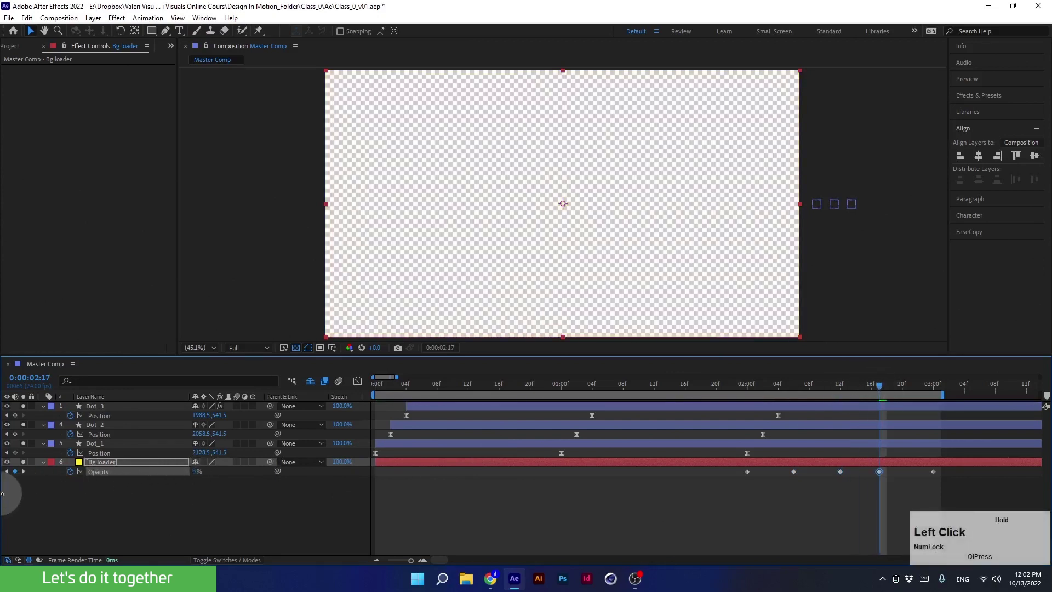
drag(885, 386, 910, 387)
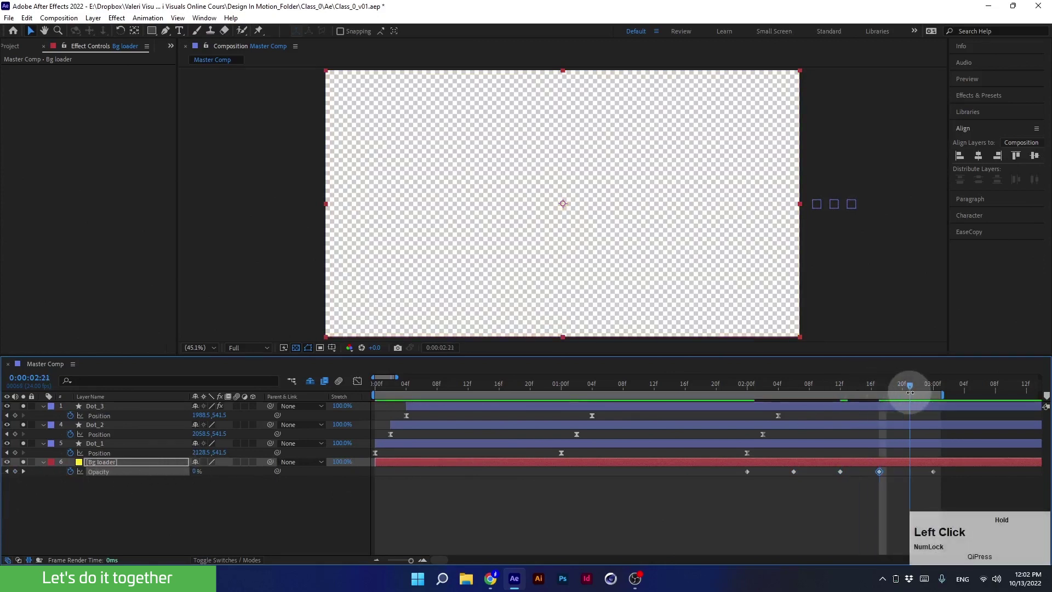
drag(196, 472, 352, 465)
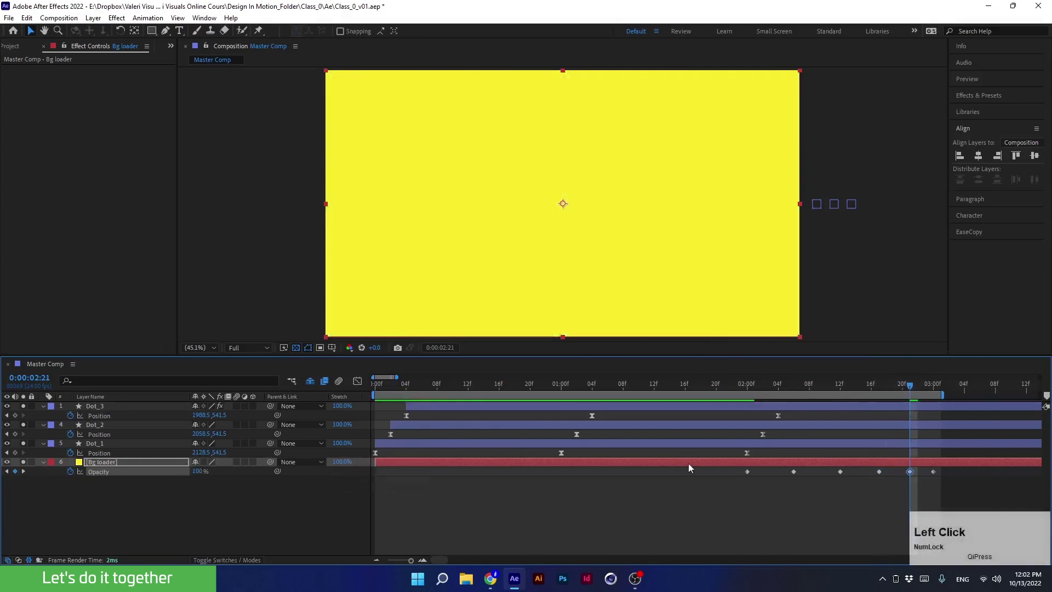
- Space the four middle Opacity keyframes five frames apart up to 0:00:02:20, and extend the work area to about 0:00:04:00
mouse_move(909, 385)
mouse_down()
mouse_move(934, 385)
mouse_move(910, 386)
mouse_up()
drag(793, 471, 903, 470)
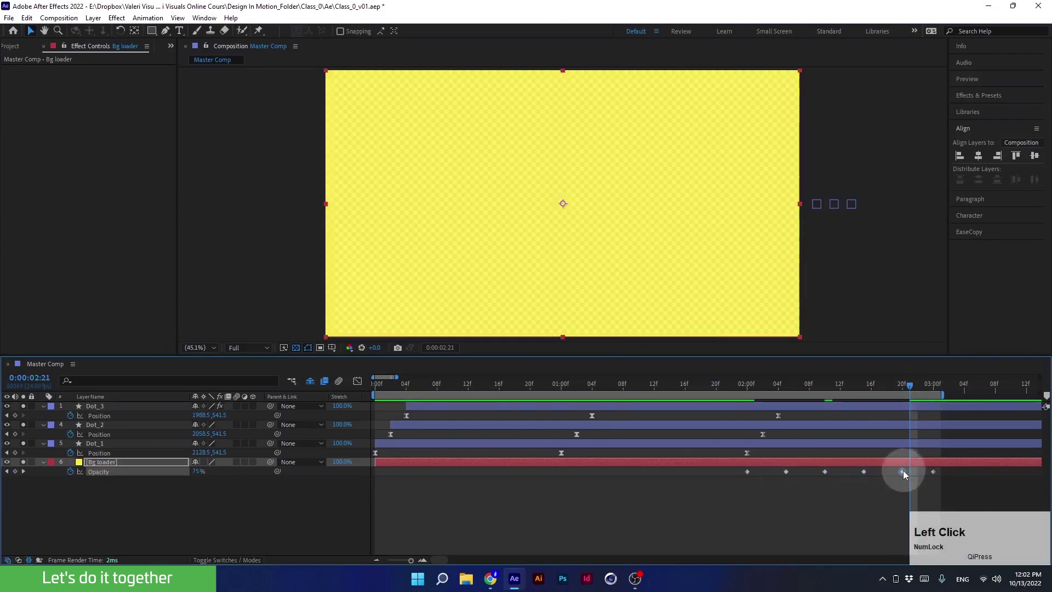
drag(893, 386, 934, 427)
scroll(851, 468, down, 3)
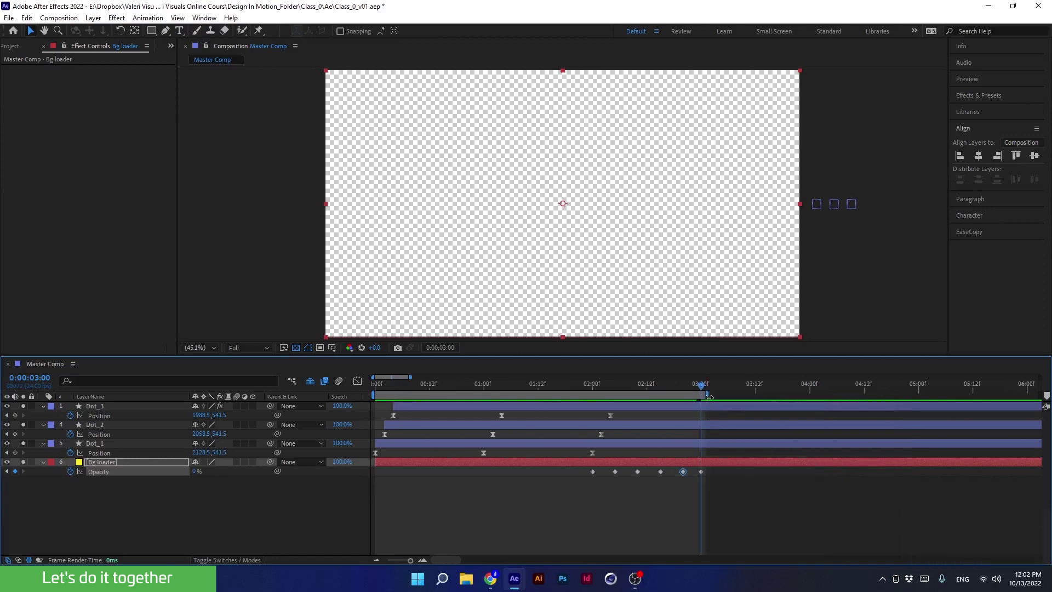
drag(706, 395, 815, 395)
- Apply Easy Ease to all the Bg loader Opacity keyframes and play the animation from the start
drag(689, 388, 596, 387)
drag(576, 471, 724, 505)
key(F9)
drag(590, 393, 376, 411)
key(space)
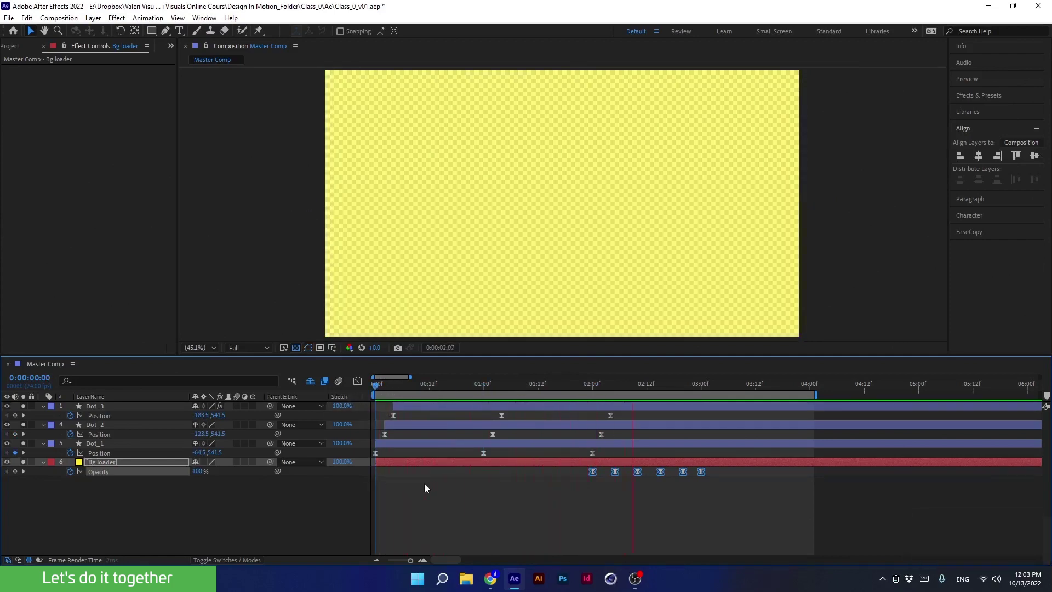
key(space)
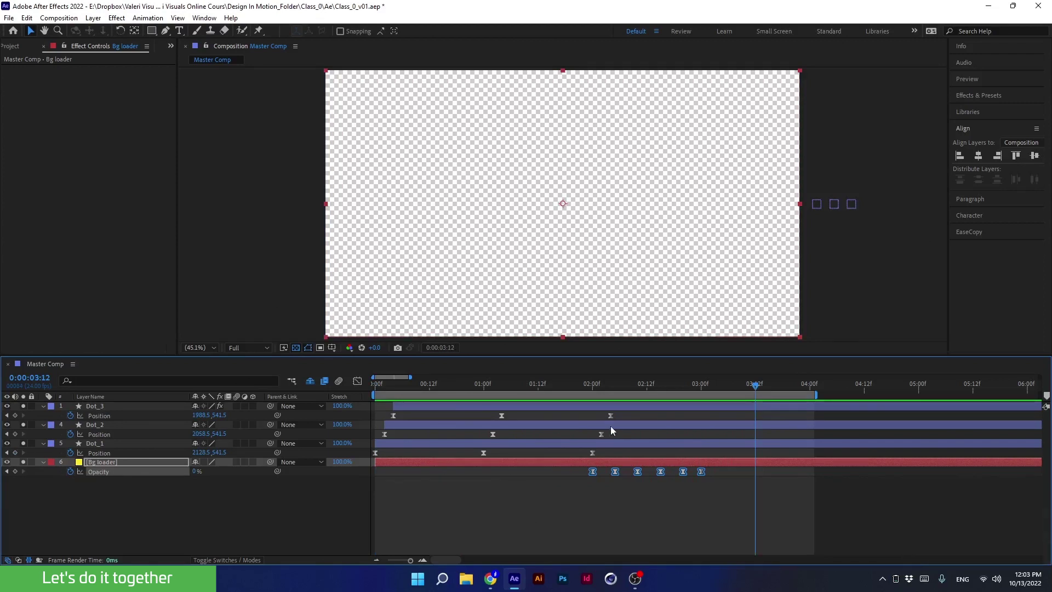
- Compress the Bg loader Opacity keyframes proportionally so the last one falls at 0:00:02:20, and preview the flicker from 0:00:01:22
drag(641, 383, 682, 392)
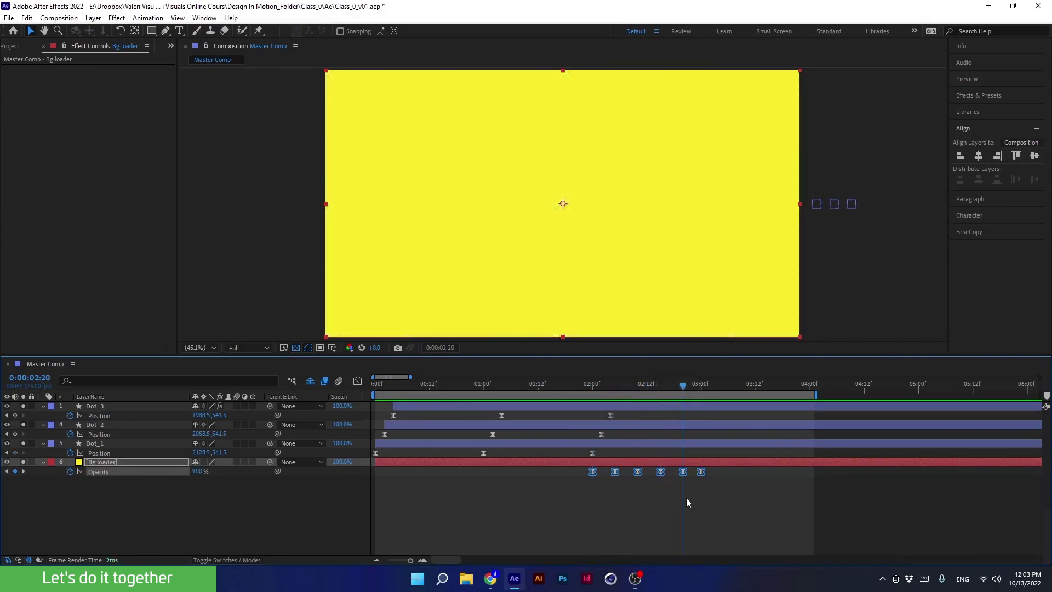
drag(711, 493, 567, 470)
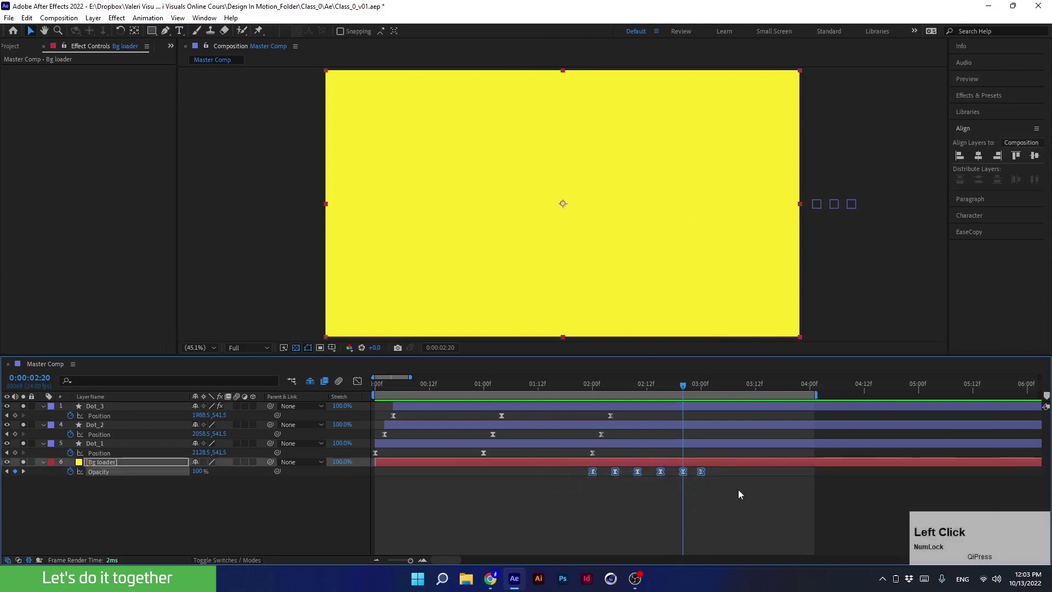
alt+click(701, 473)
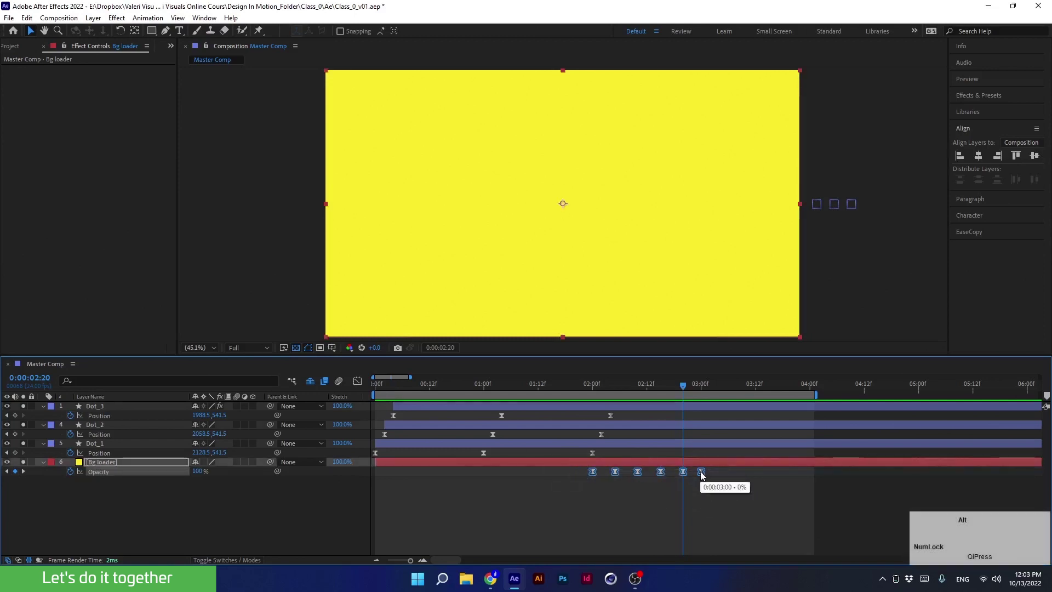
drag(700, 476, 684, 479)
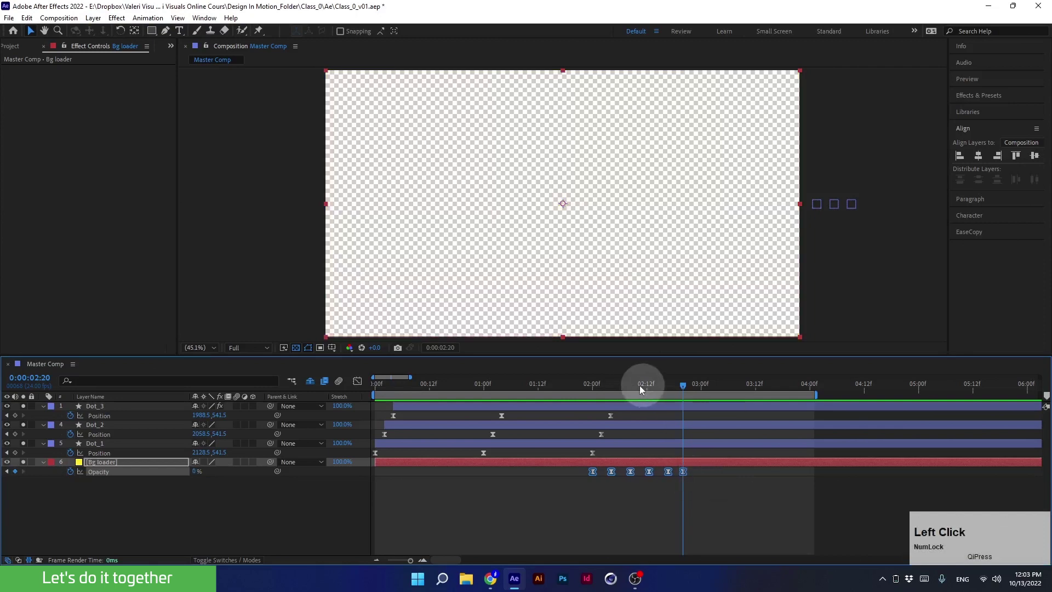
drag(639, 385, 628, 386)
click(584, 397)
key(space)
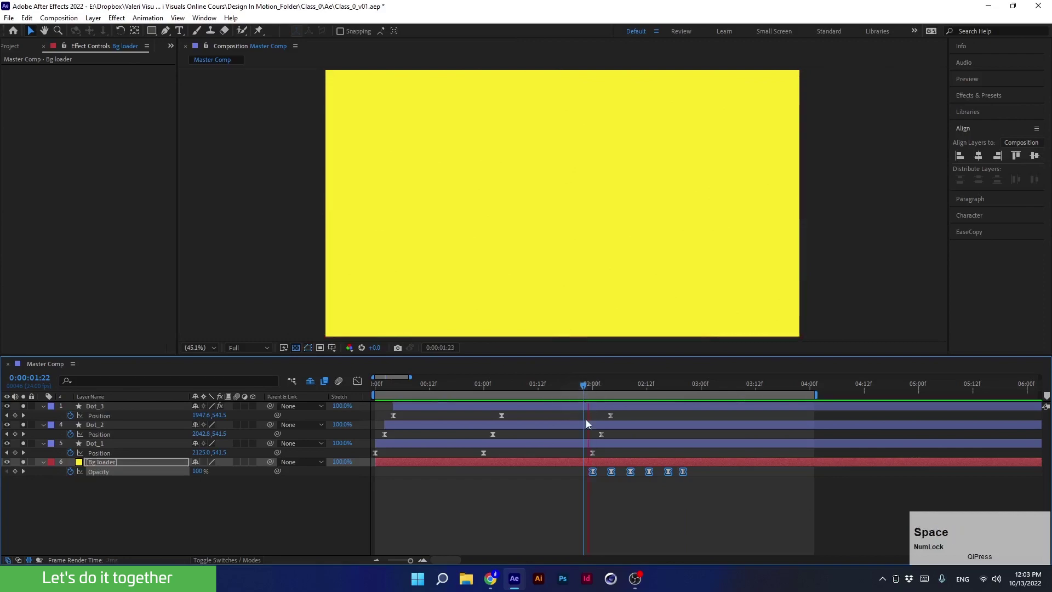
key(space)
- Compress the Opacity keyframes further so the last one falls at 0:00:02:12 and preview the faster flicker
drag(630, 386, 646, 388)
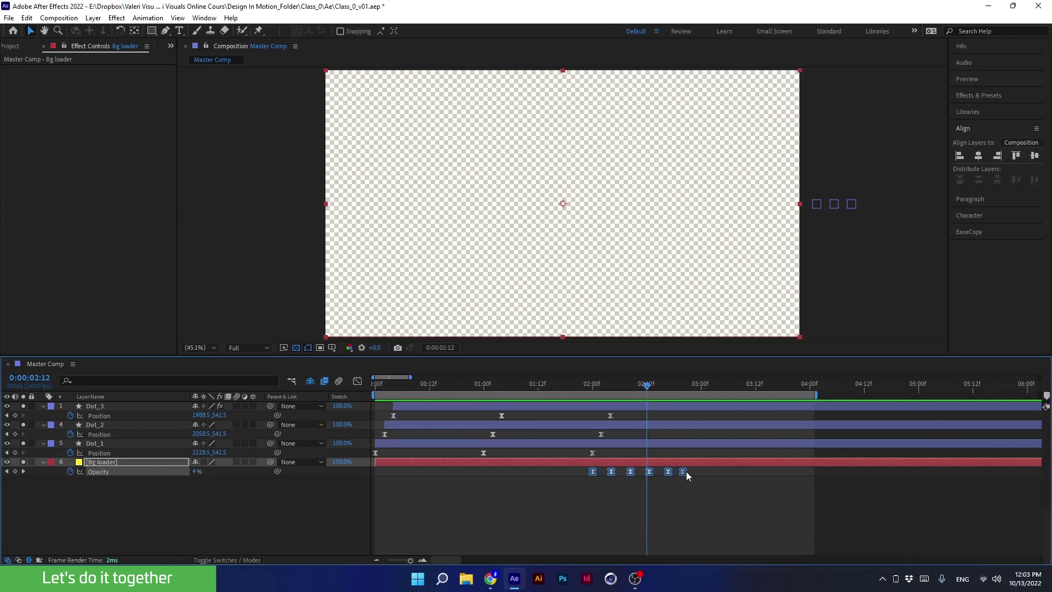
drag(684, 472, 648, 478)
mouse_move(621, 384)
mouse_down()
mouse_move(573, 388)
mouse_move(639, 386)
mouse_up()
key(space)
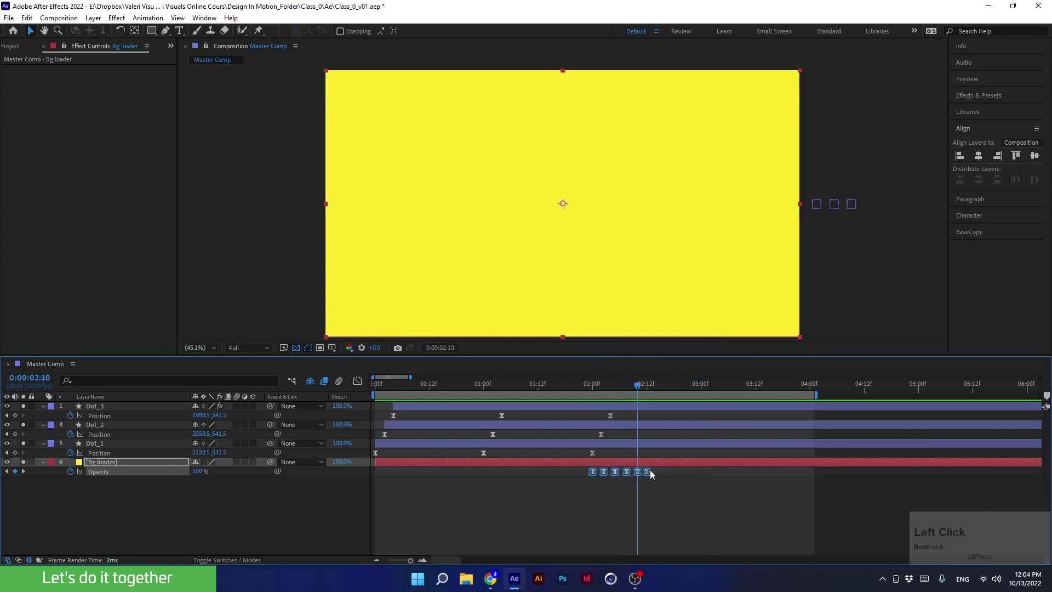
- Tighten the Opacity keyframes to end at 0:00:02:10 and play back the flicker from 0:00:01:12
alt+scroll(611, 458, up, 2)
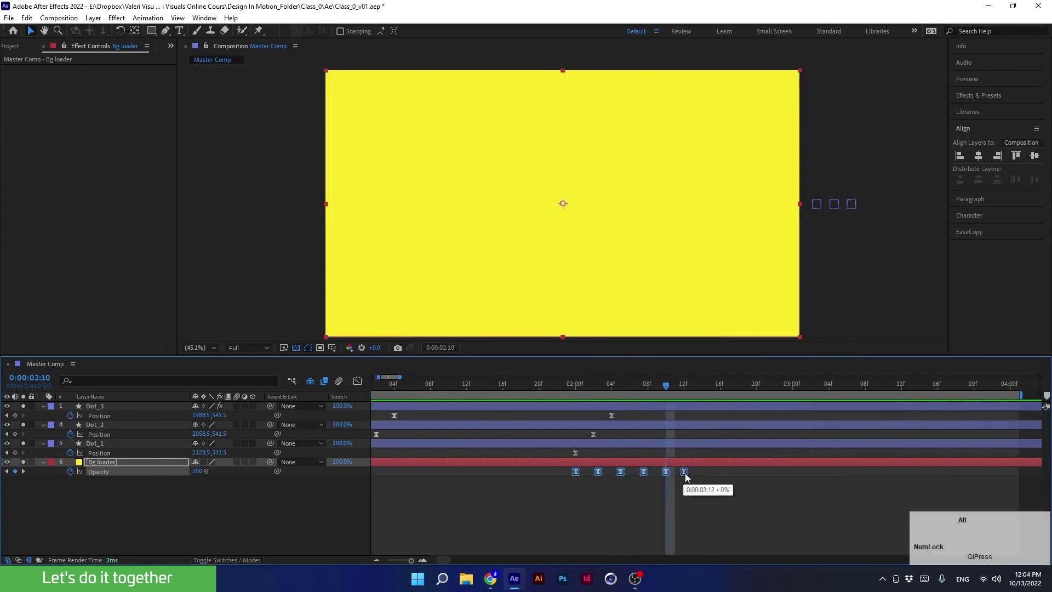
alt+drag(686, 477, 662, 476)
drag(616, 385, 466, 406)
key(space)
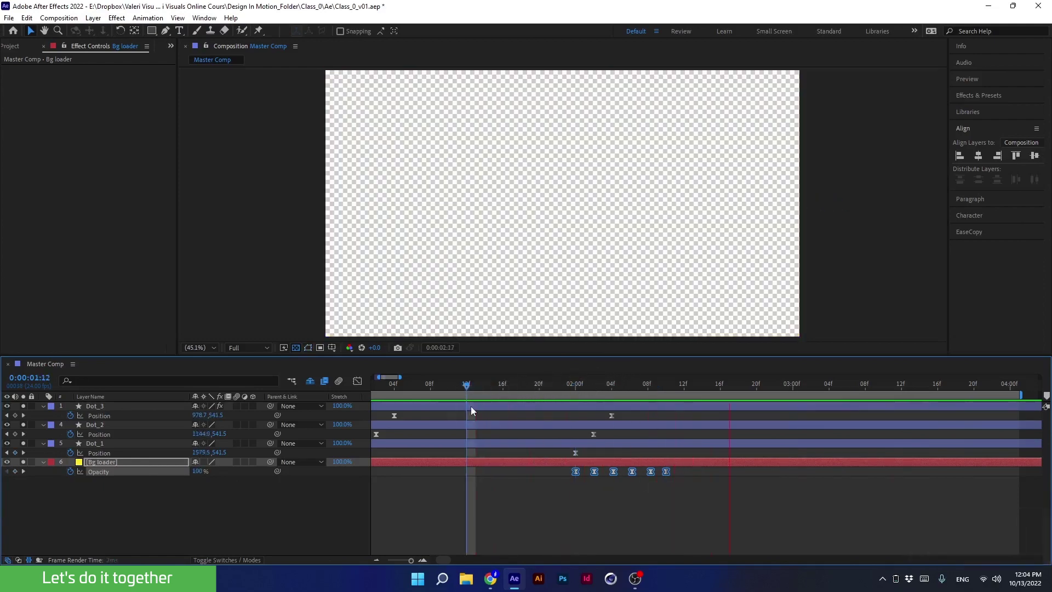
key(space)
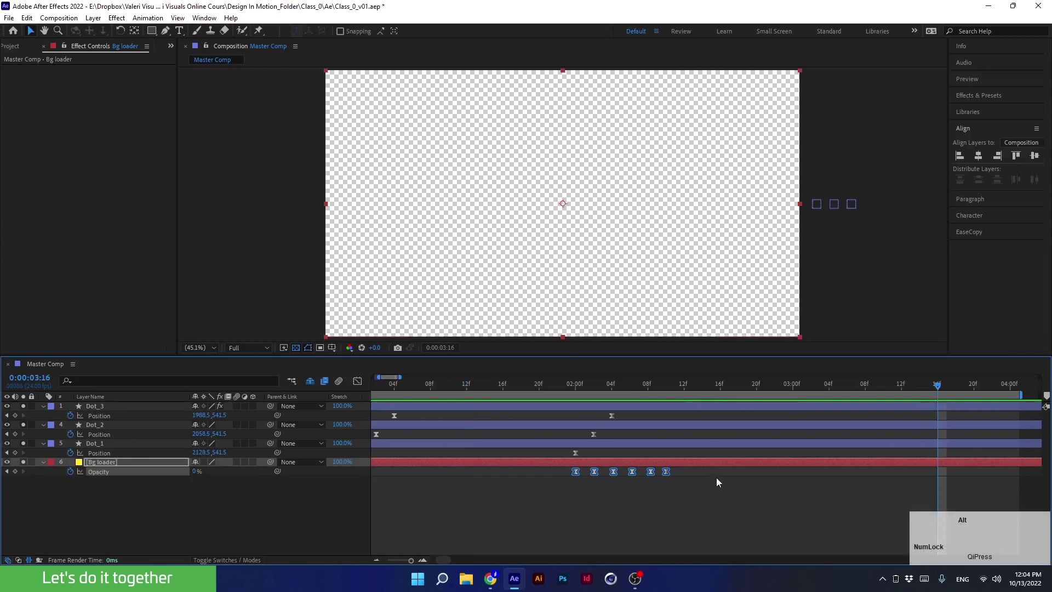
alt+scroll(715, 483, down, 3)
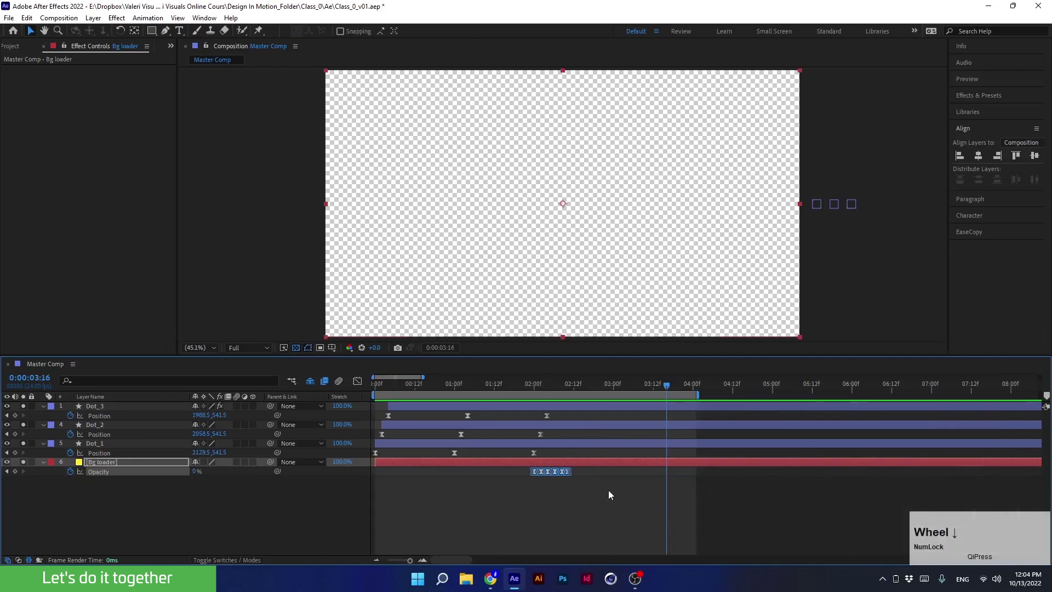